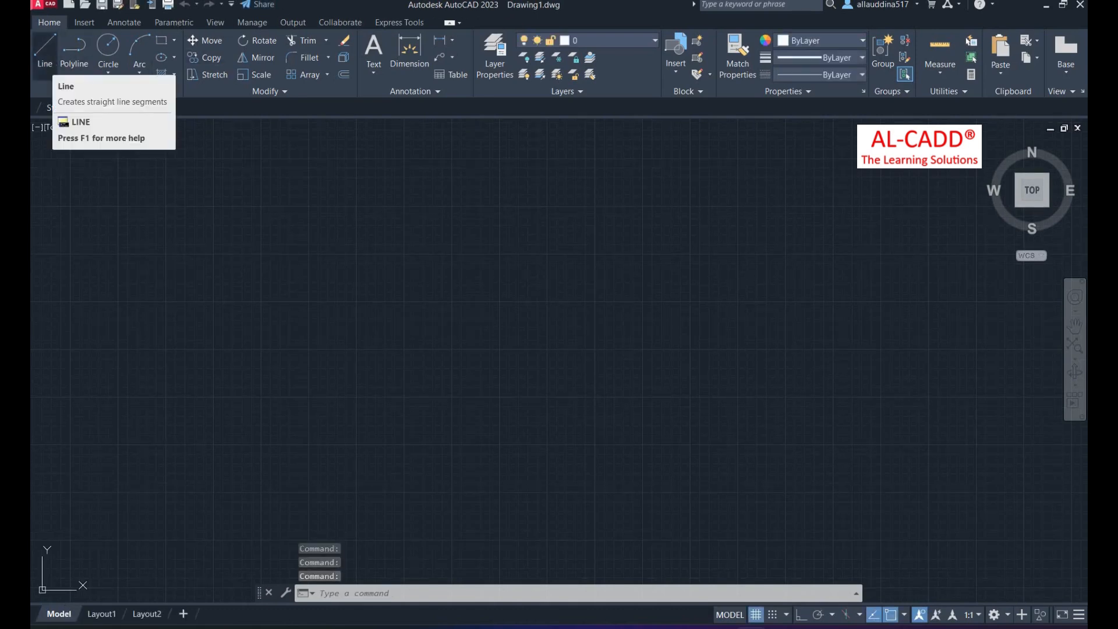
Step: Start a trial line in the empty drawing, turn on Ortho mode and end the command without placing a segment
left_click(45, 50)
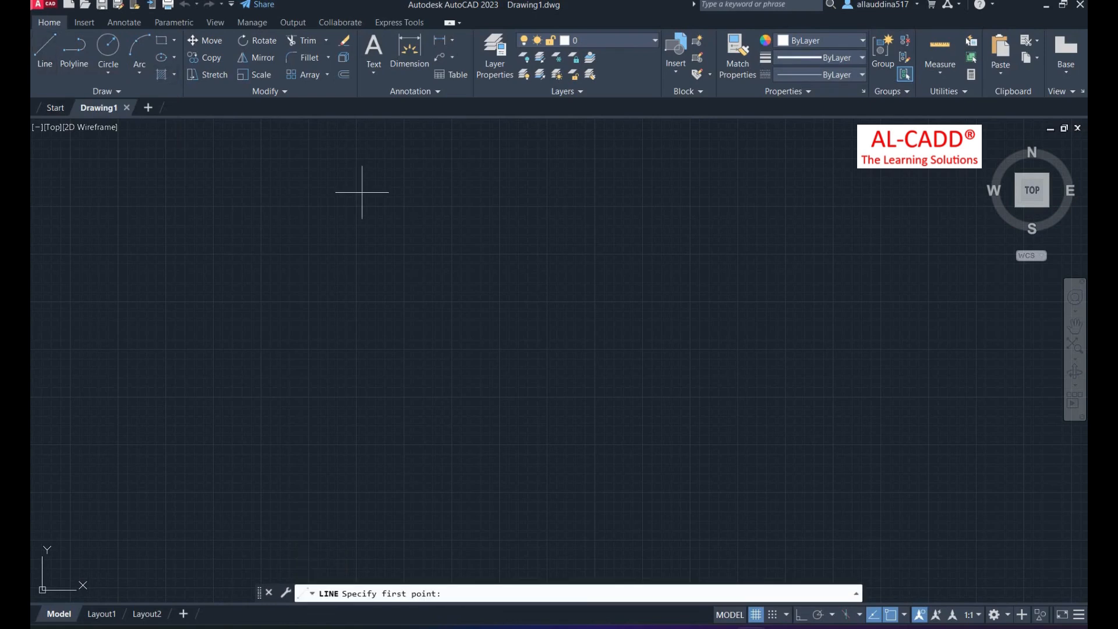
left_click(360, 445)
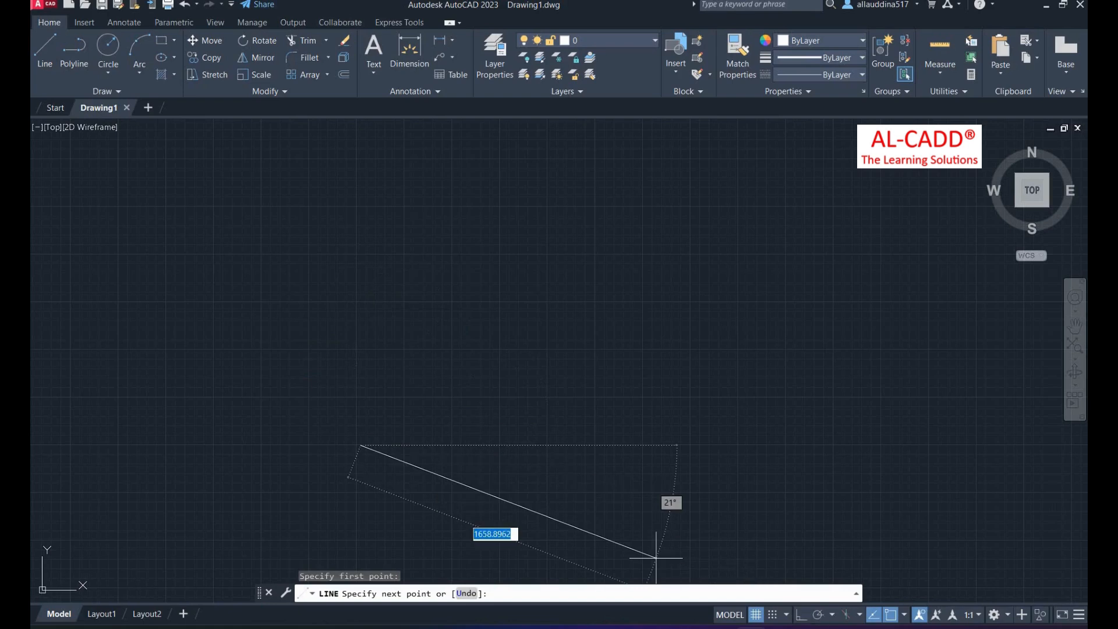
key("F8")
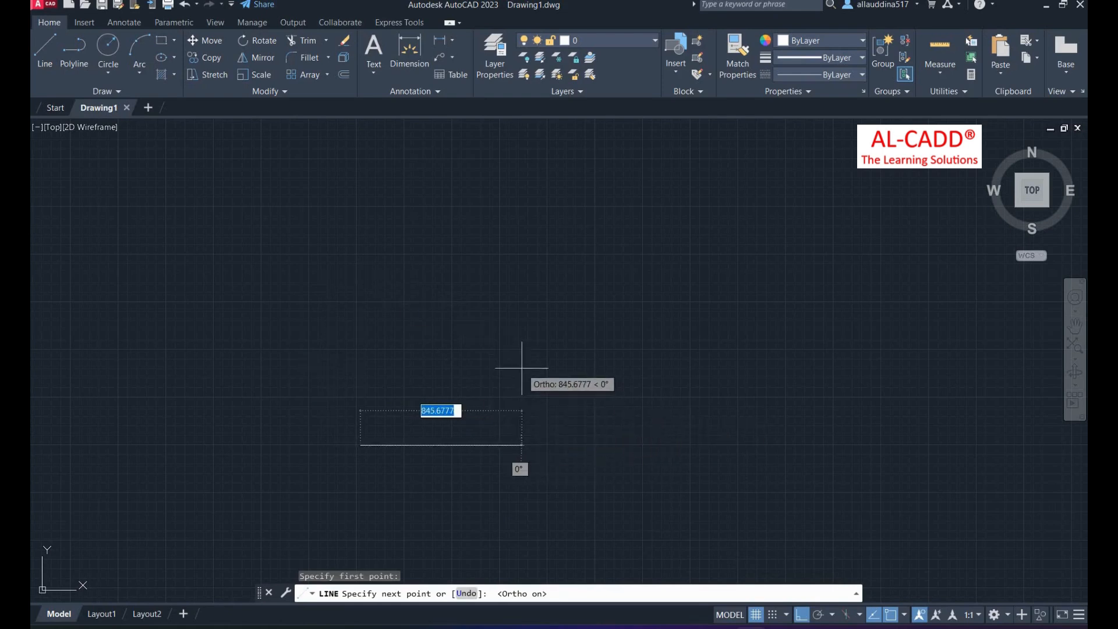
right_click(491, 299)
left_click(539, 308)
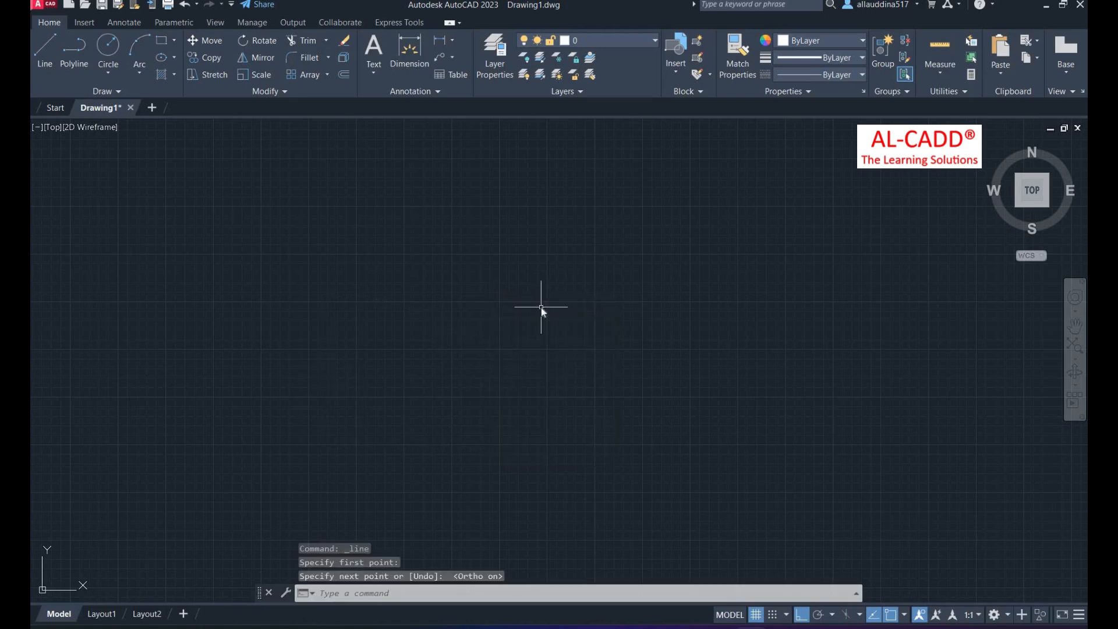
Step: Set the drawing units to Architectural length with 0'-0" precision and Inches as the insertion scale
type("un")
key("Return")
left_click(421, 186)
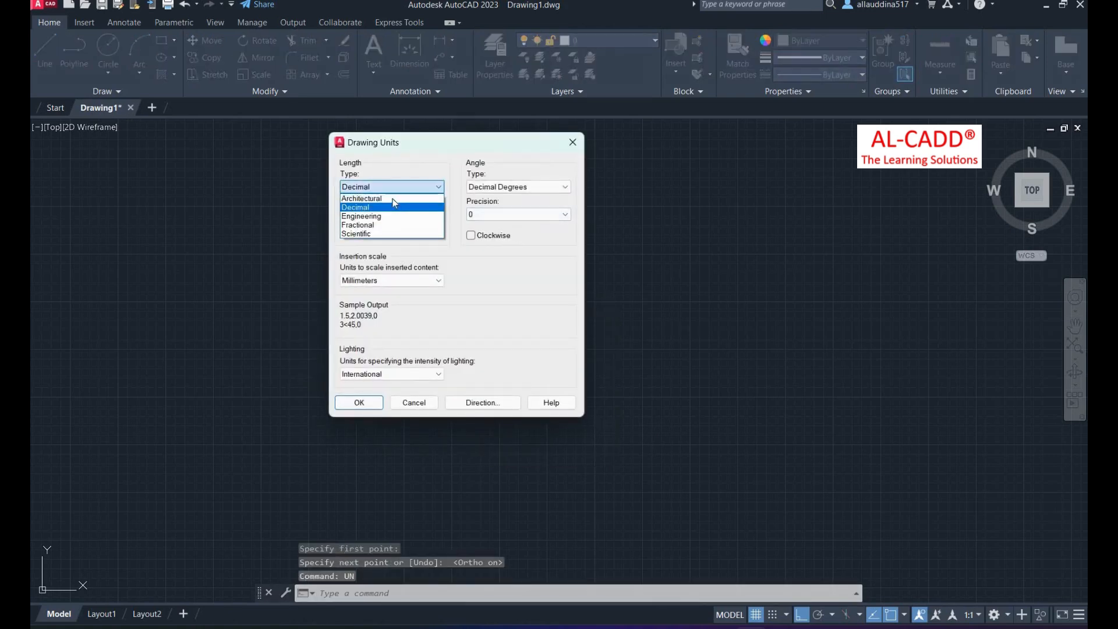
left_click(390, 198)
left_click(390, 214)
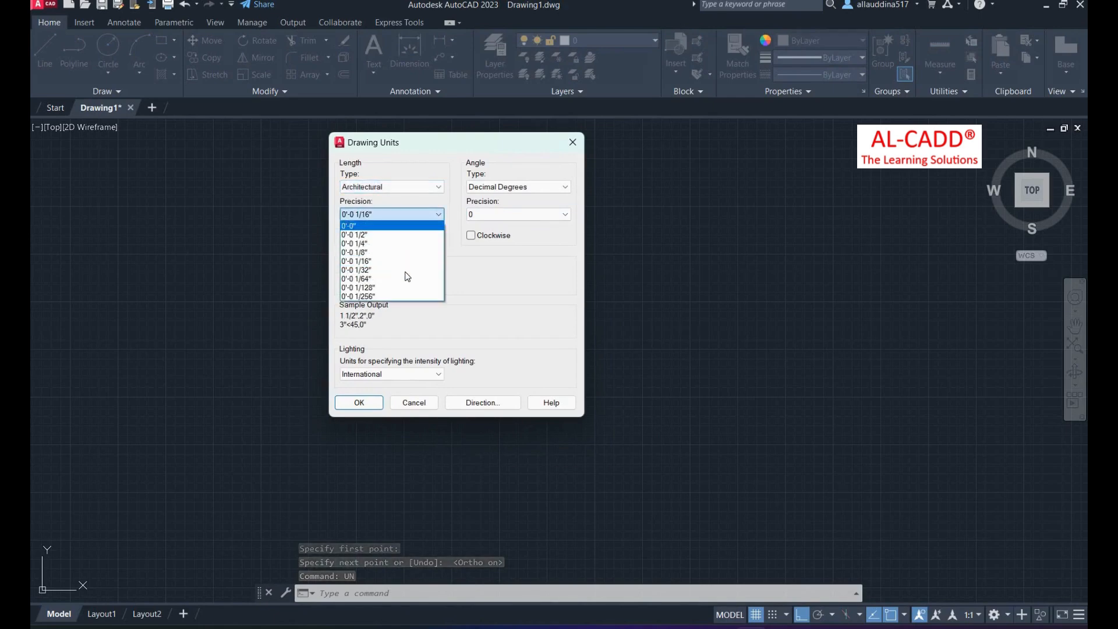
left_click(387, 222)
left_click(405, 282)
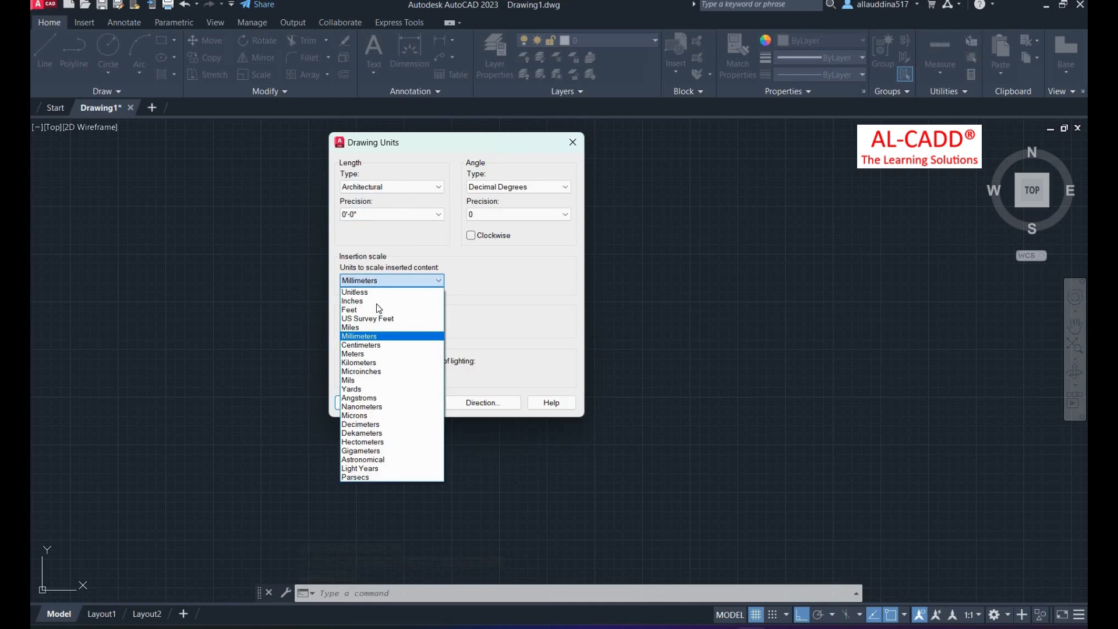
left_click(372, 301)
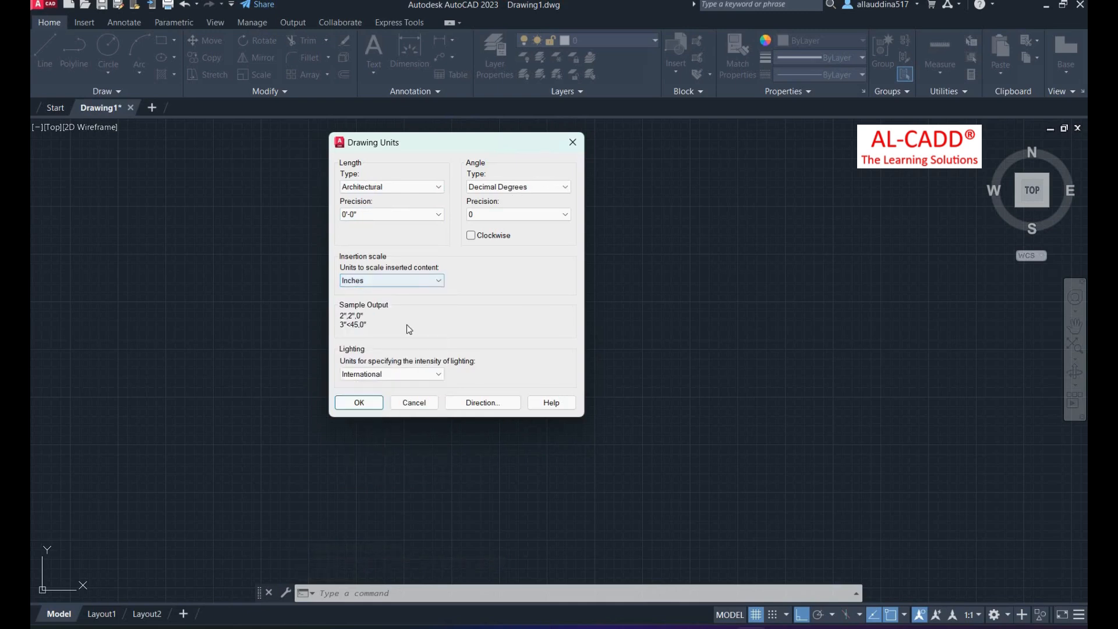
left_click(359, 403)
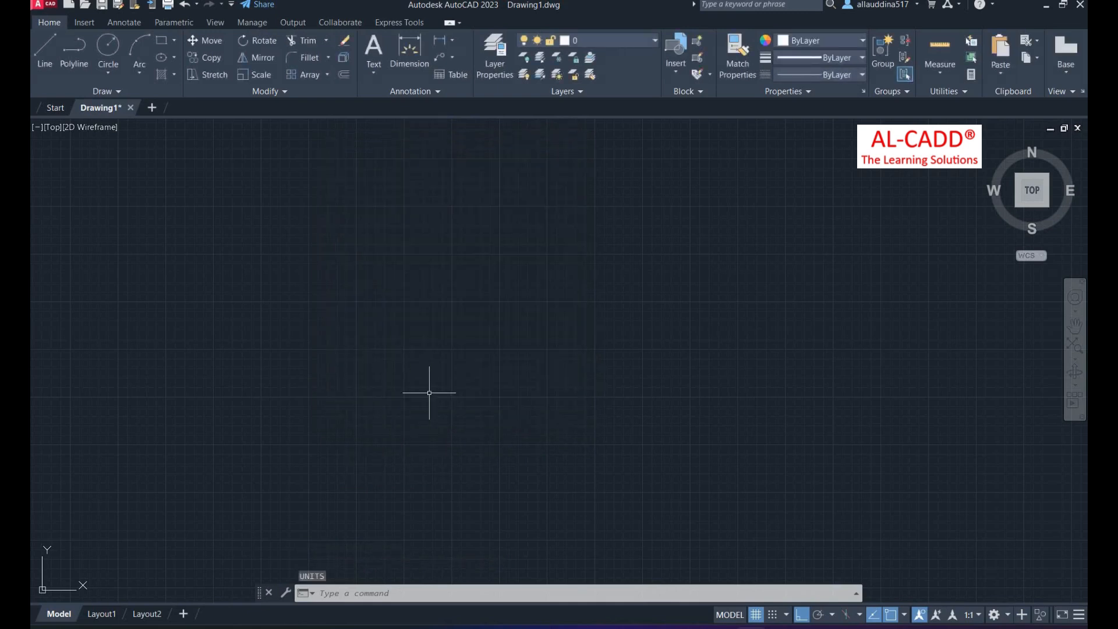
Step: Modify the ISO-25 dimension style so its linear primary units are Architectural with 0'-0" precision
type("d")
key("Return")
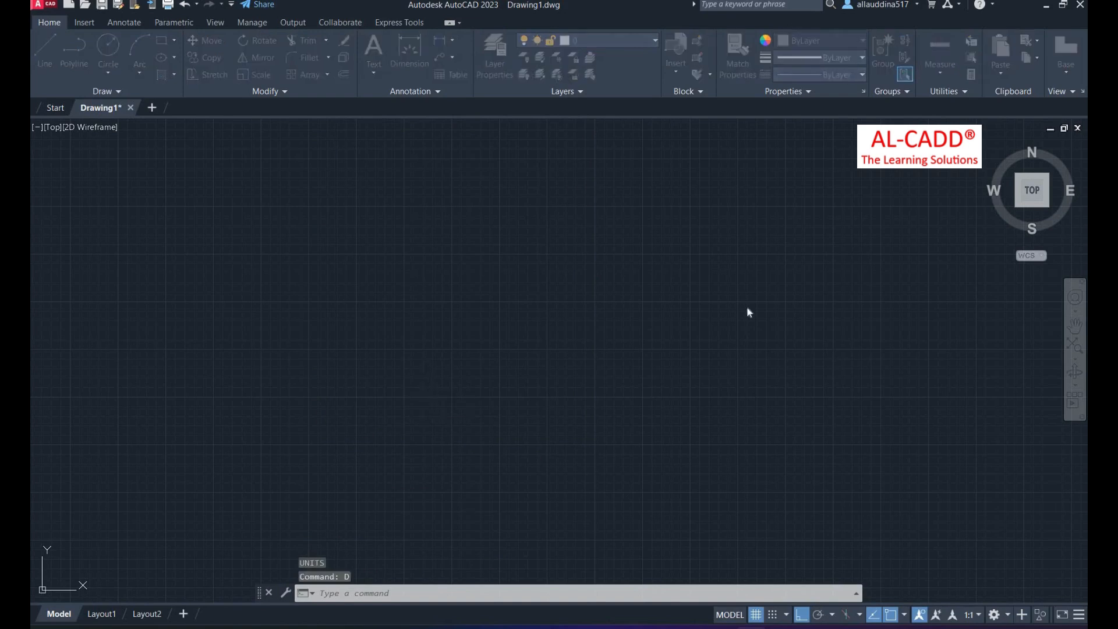
left_click(704, 289)
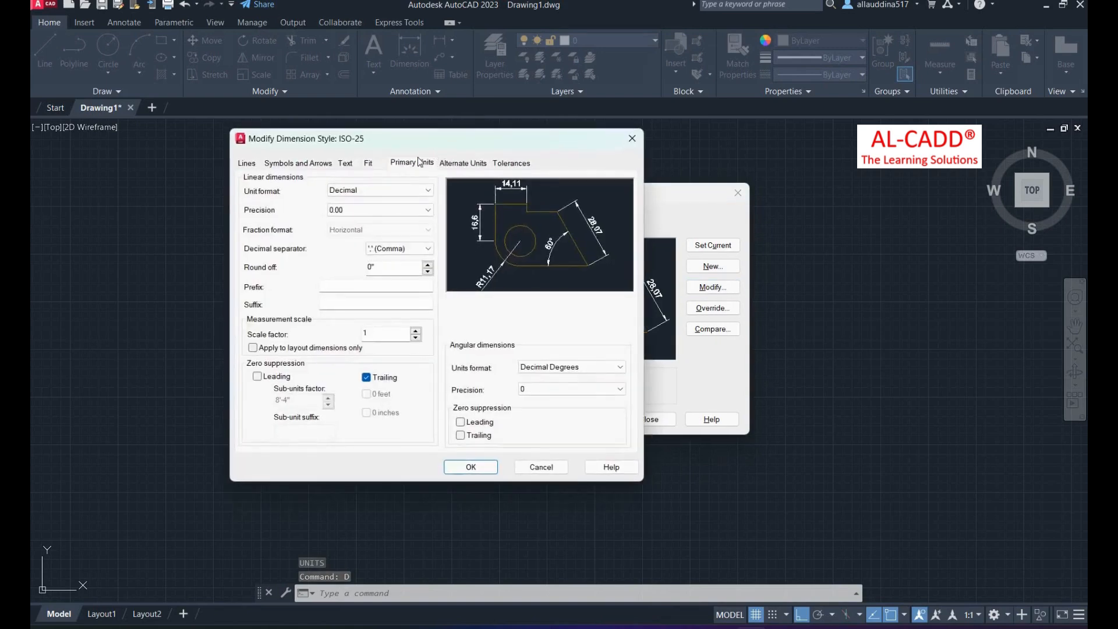
left_click(369, 191)
left_click(368, 228)
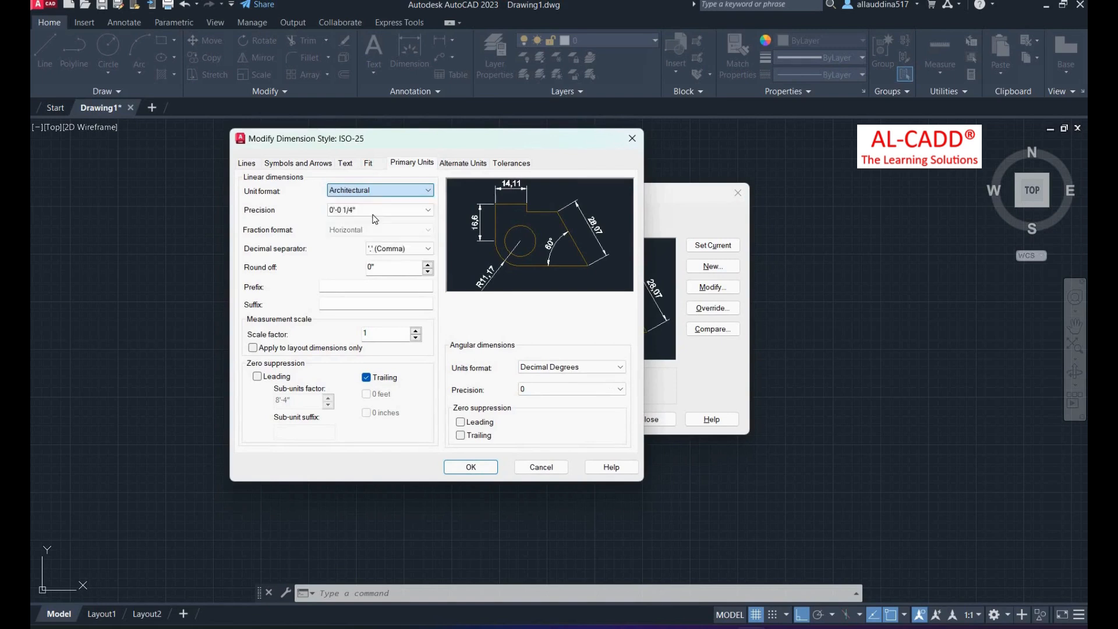
left_click(370, 210)
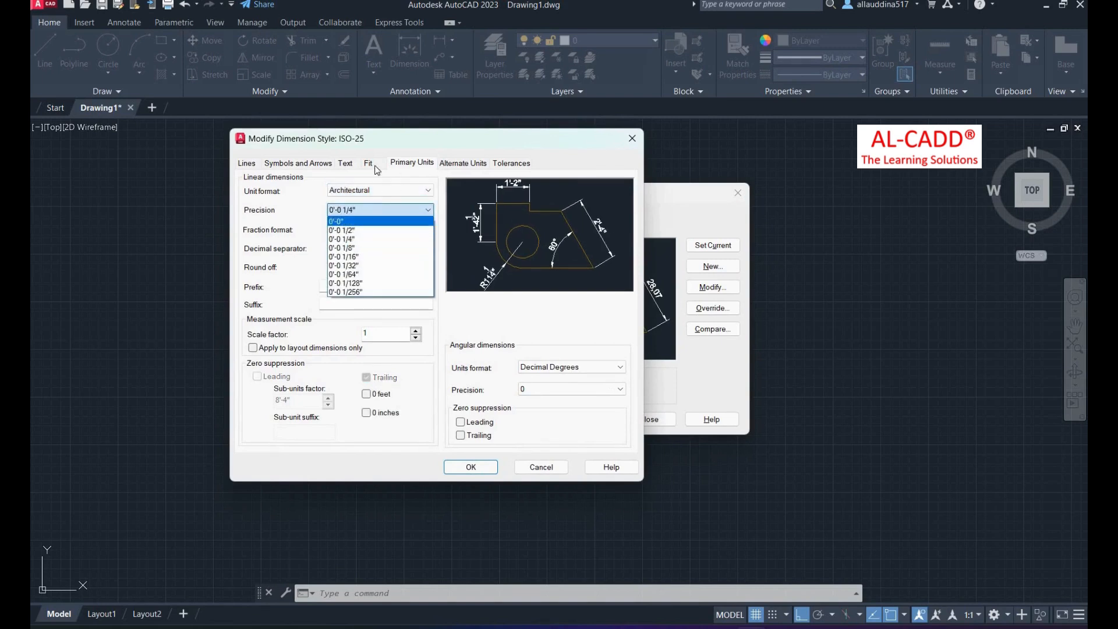
left_click(368, 220)
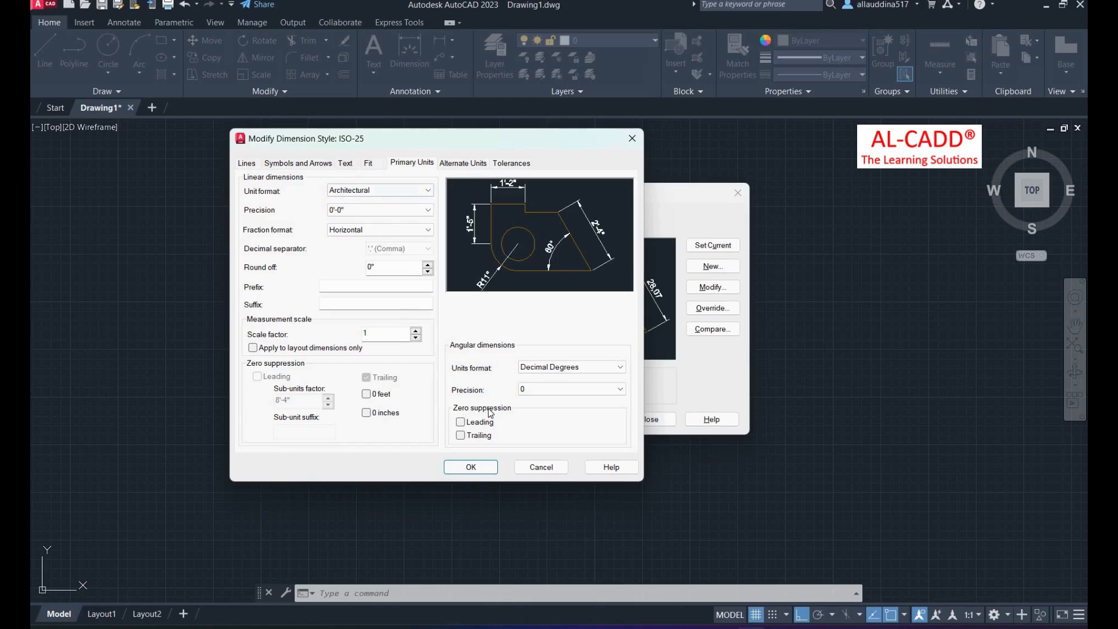
left_click(483, 467)
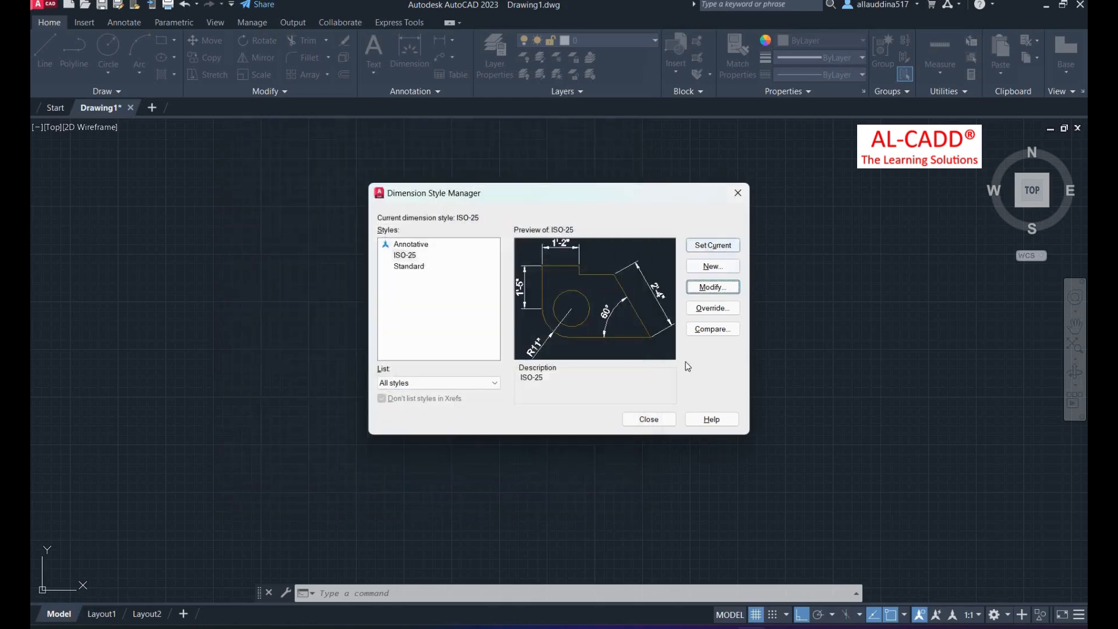
left_click(646, 420)
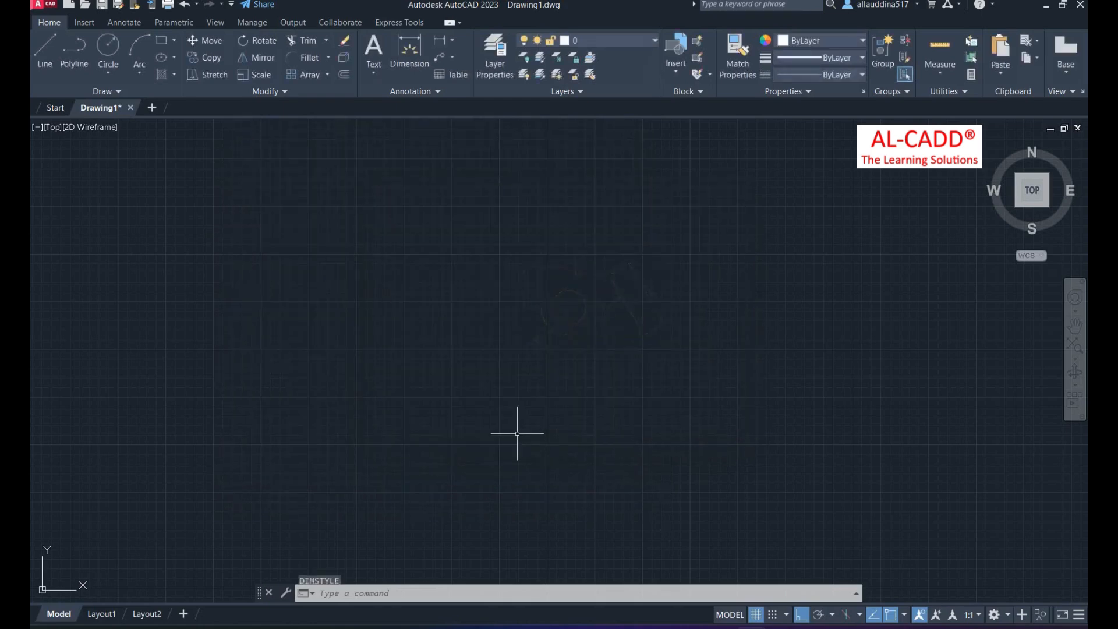
Step: Draw a 12' horizontal line to the right, continued by a 10' vertical line down from its end
type("z")
key("Return")
type("a")
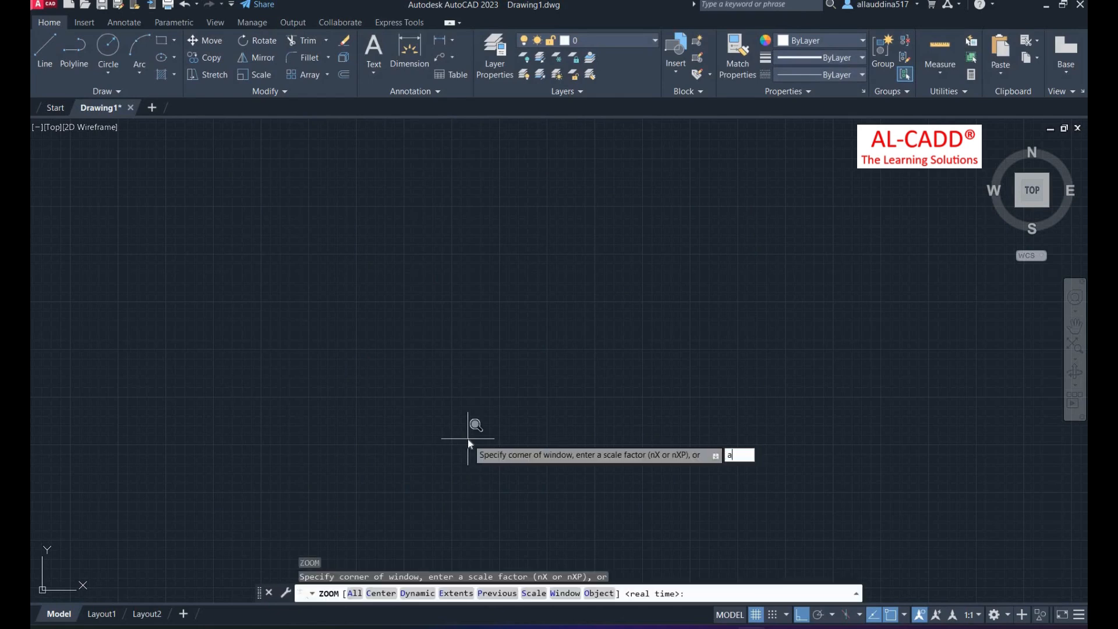
key("Return")
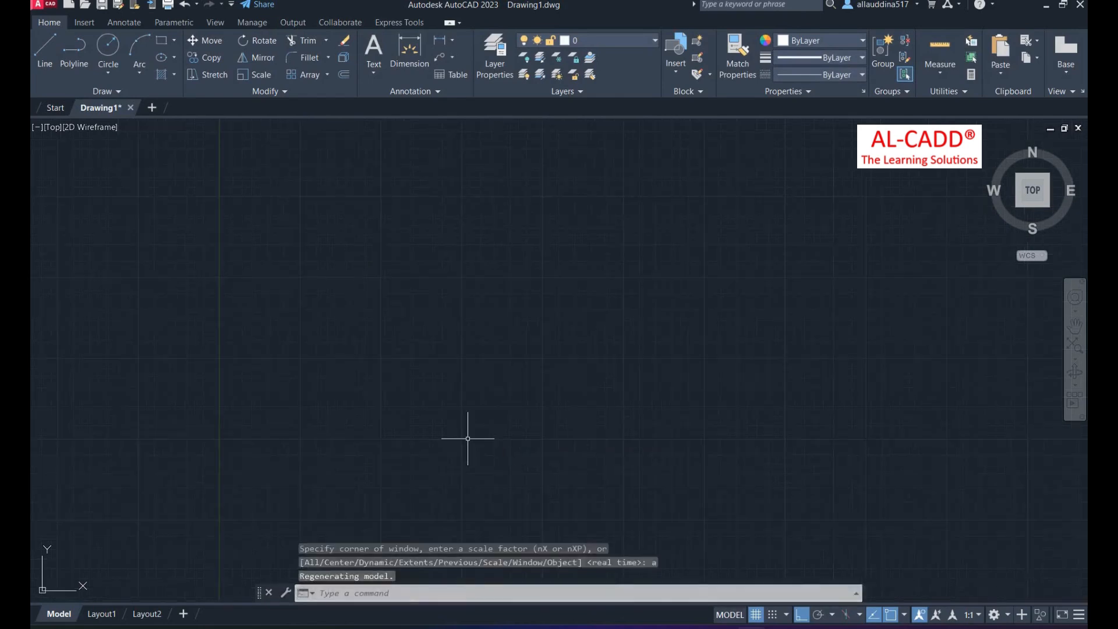
left_click(45, 51)
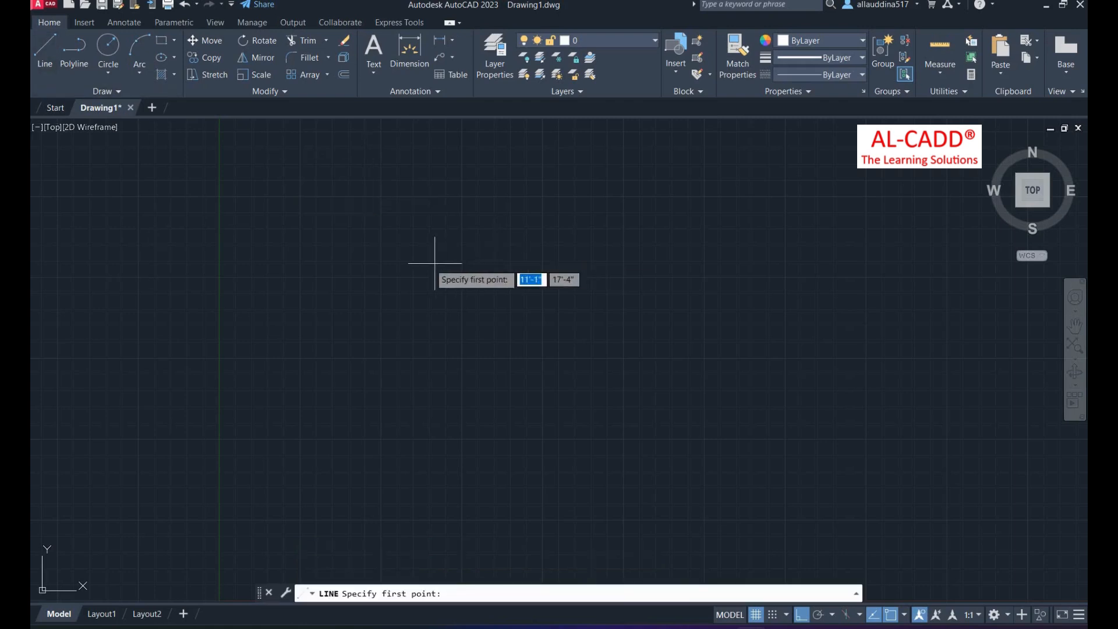
left_click(313, 234)
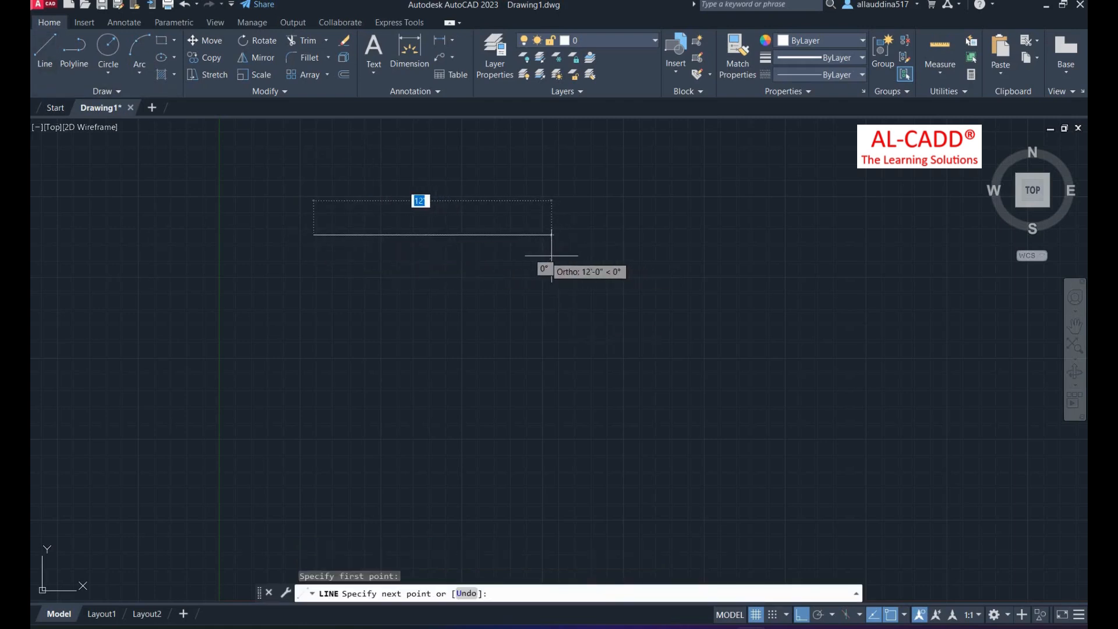
type("12'")
key("Return")
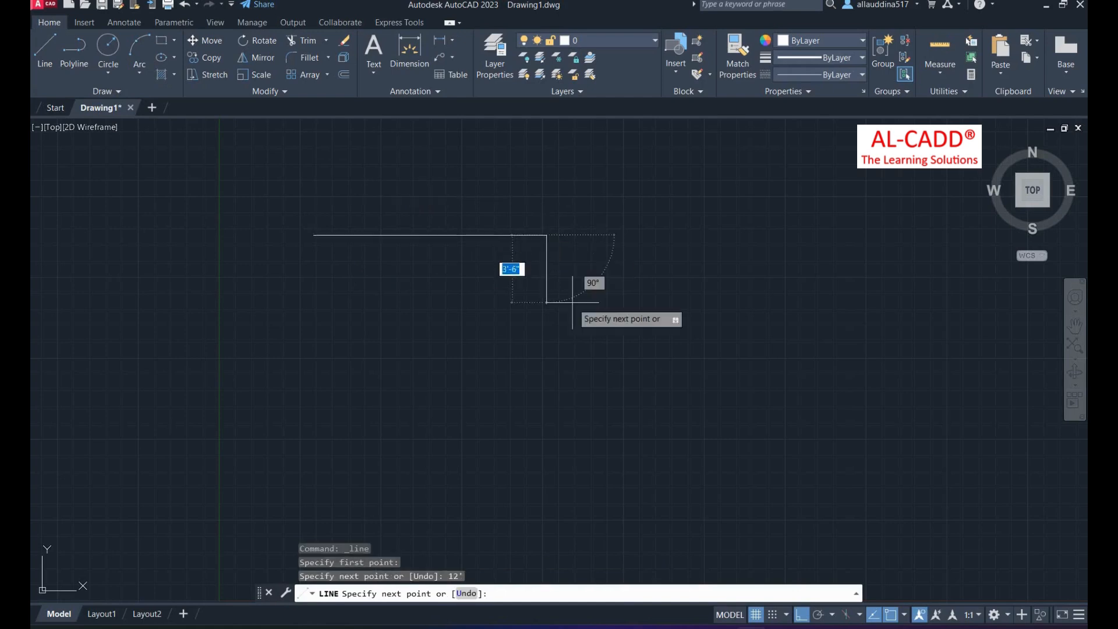
type("10'")
key("Return")
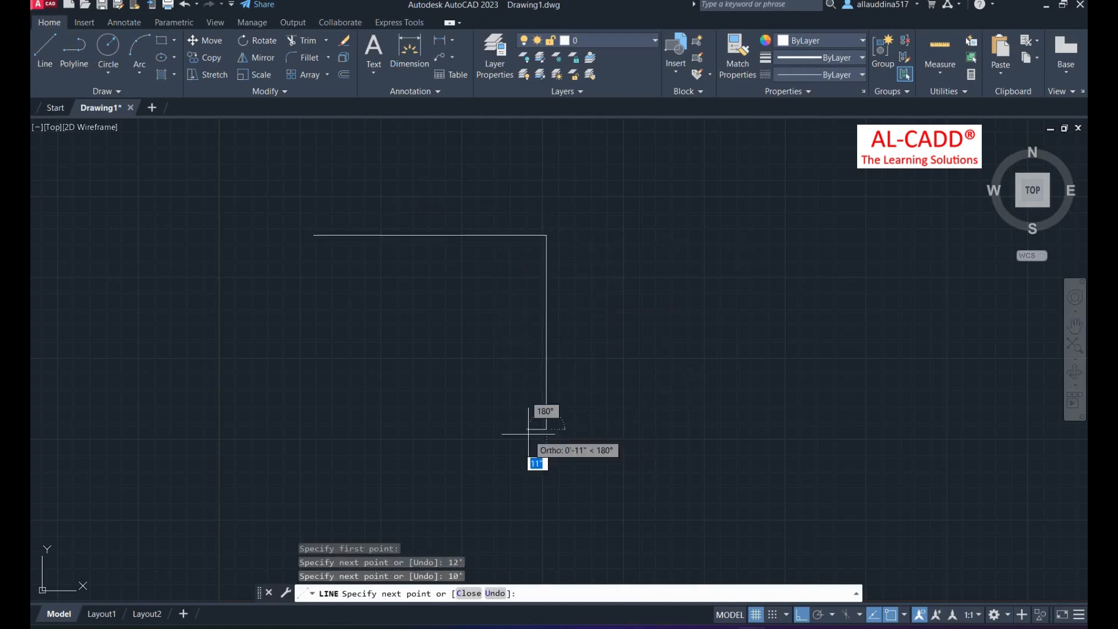
Step: Continue the outline leftward with segments of 10" and 10', and upward with a 5' segment
type("10")
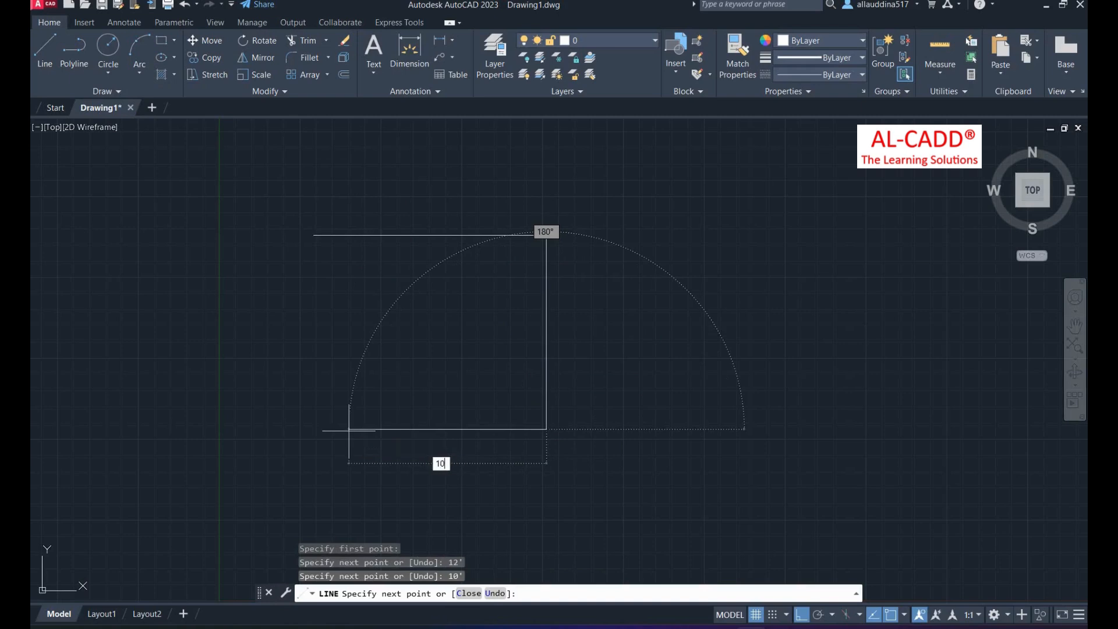
key("Return")
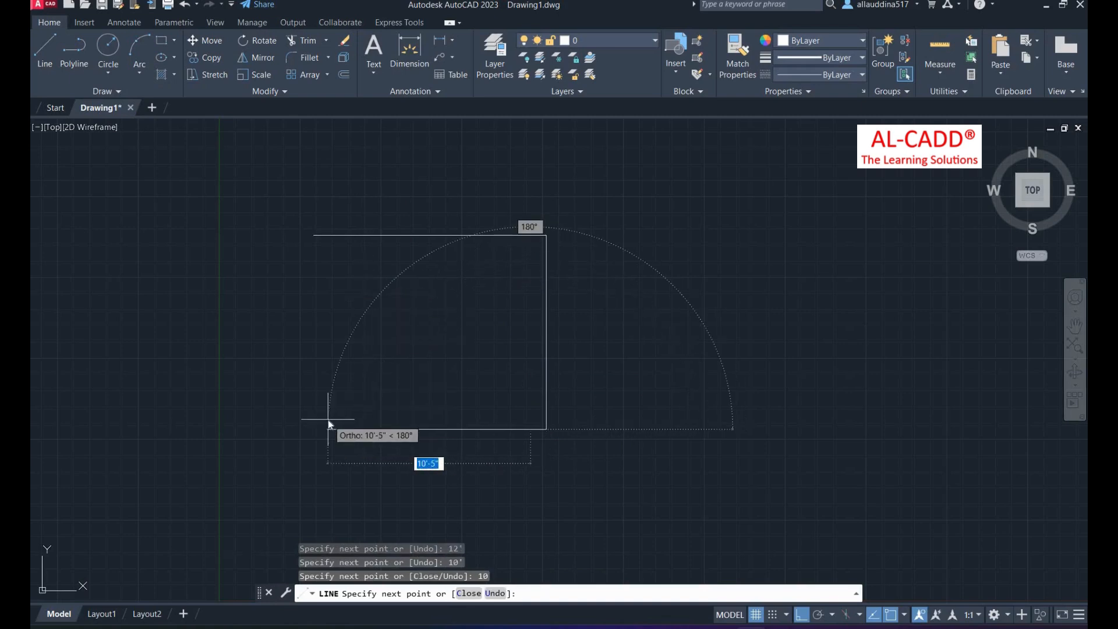
type("10'")
key("Return")
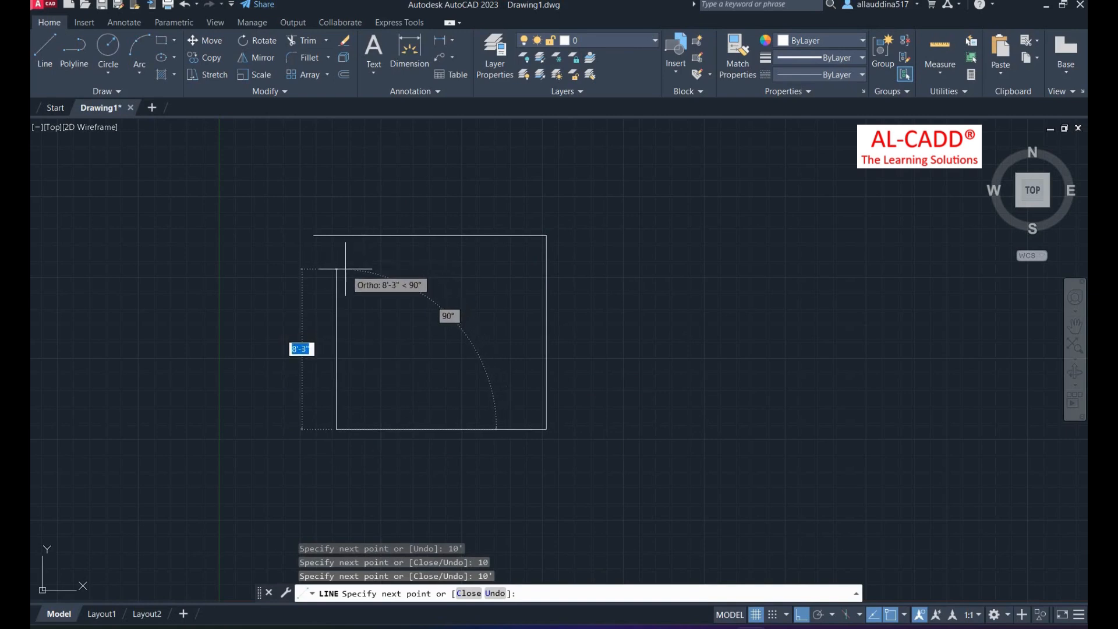
type("5'")
key("Return")
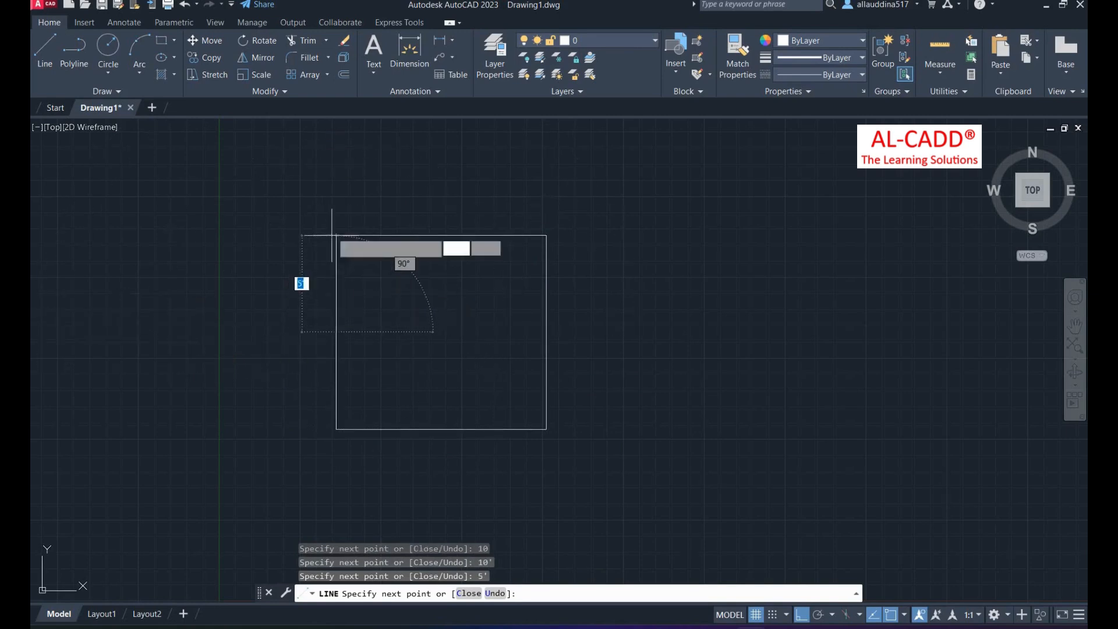
Step: Close the outline with a short jog left to align with the start point and a vertical segment up to it
left_click(314, 332)
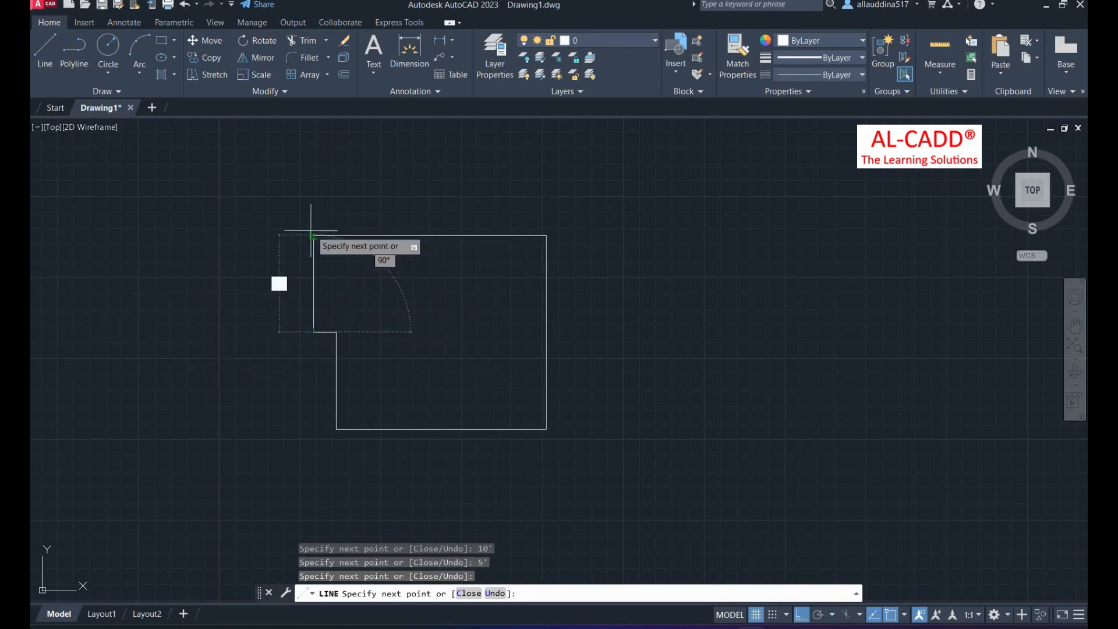
left_click(313, 235)
right_click(328, 212)
left_click(363, 220)
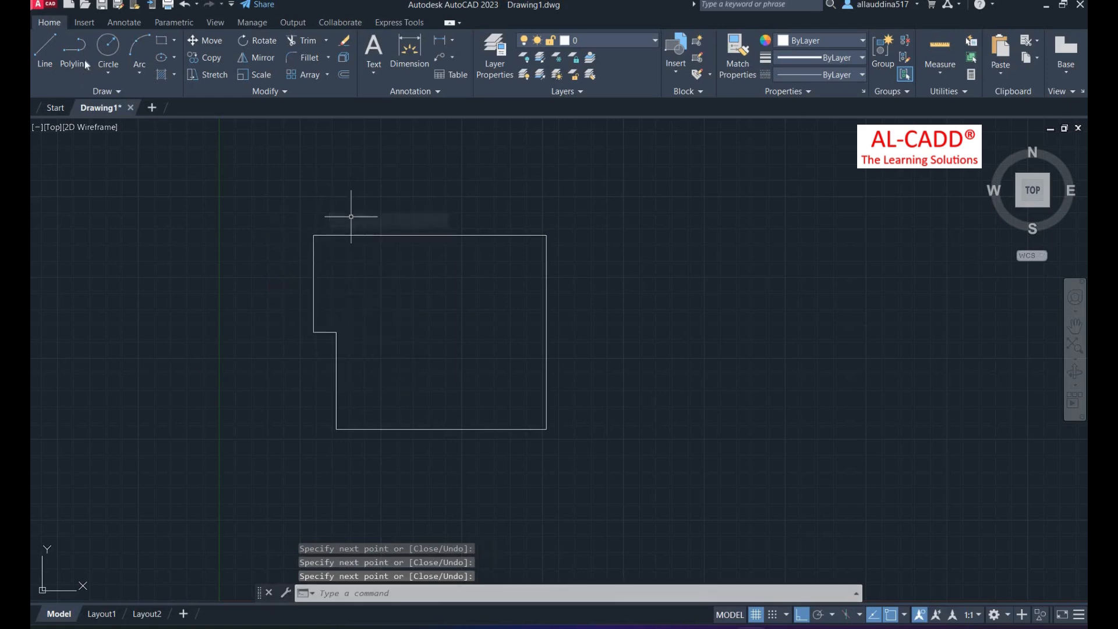
Step: Draw an open stepped polyline of eight horizontal and vertical segments to the right of the closed outline
left_click(74, 53)
scroll(356, 307, "down", 2)
scroll(466, 294, "up", 4)
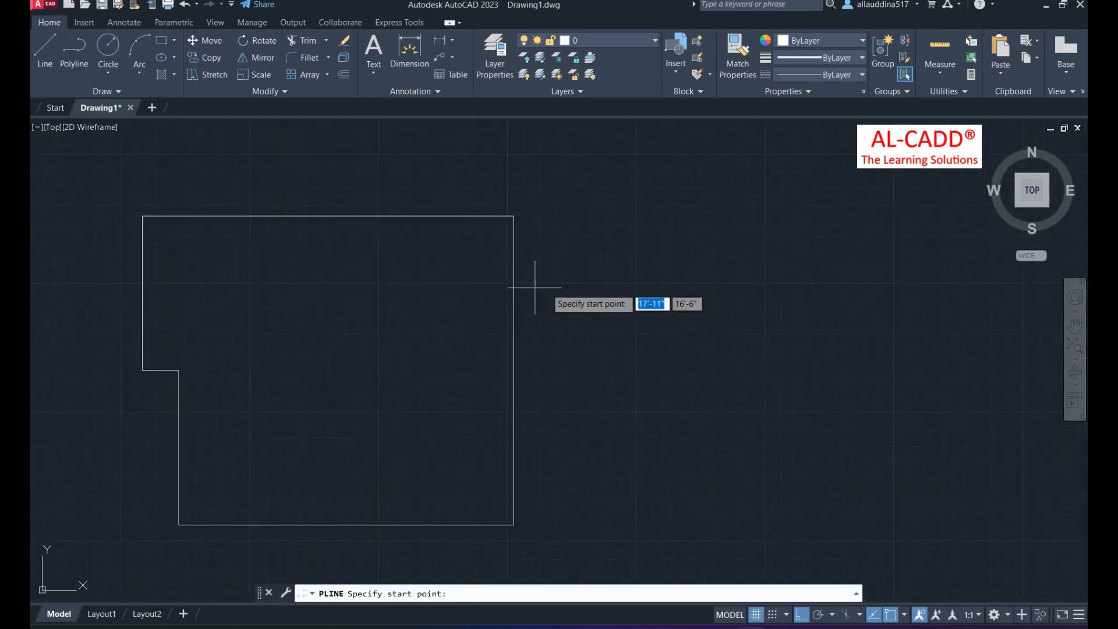
scroll(511, 265, "down", 2)
left_click(491, 269)
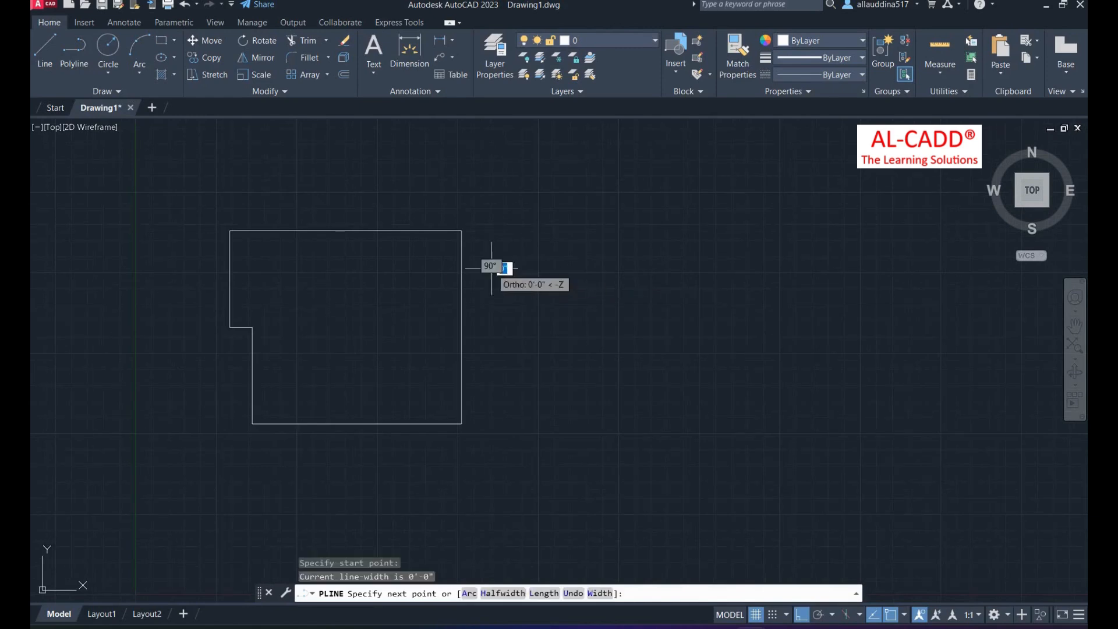
left_click(731, 268)
left_click(731, 206)
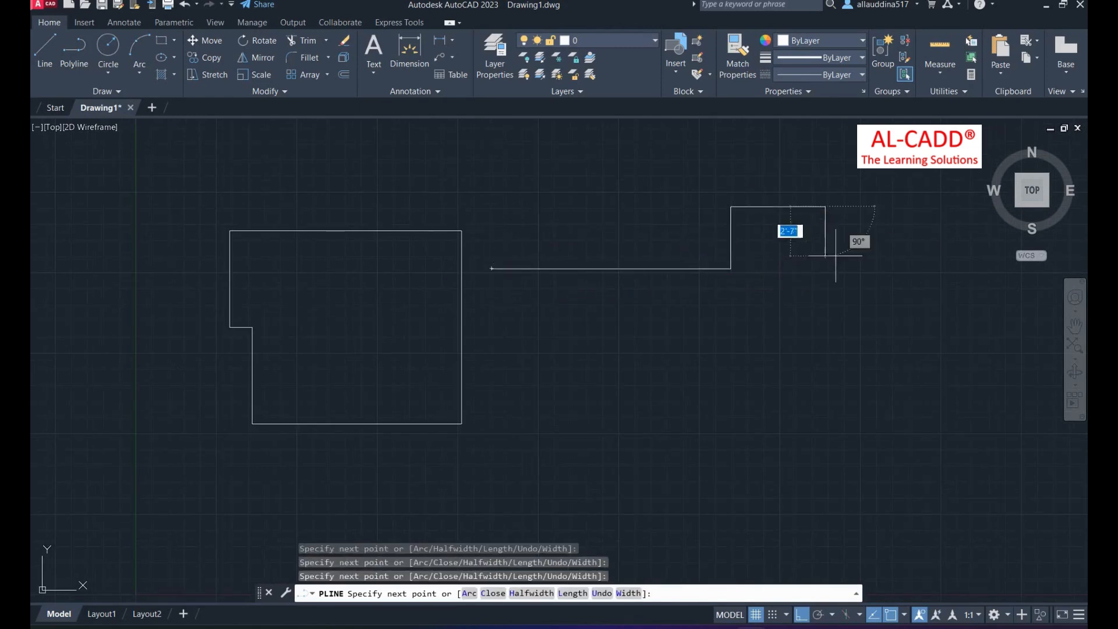
left_click(825, 206)
left_click(825, 350)
left_click(944, 350)
left_click(944, 458)
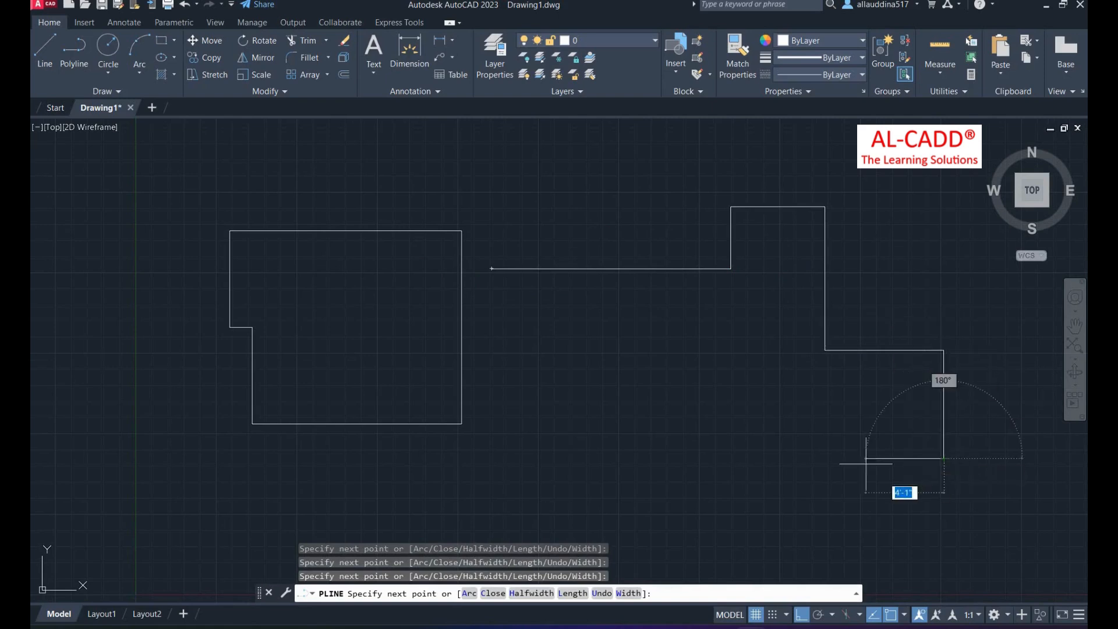
left_click(715, 458)
left_click(715, 363)
right_click(603, 328)
left_click(645, 334)
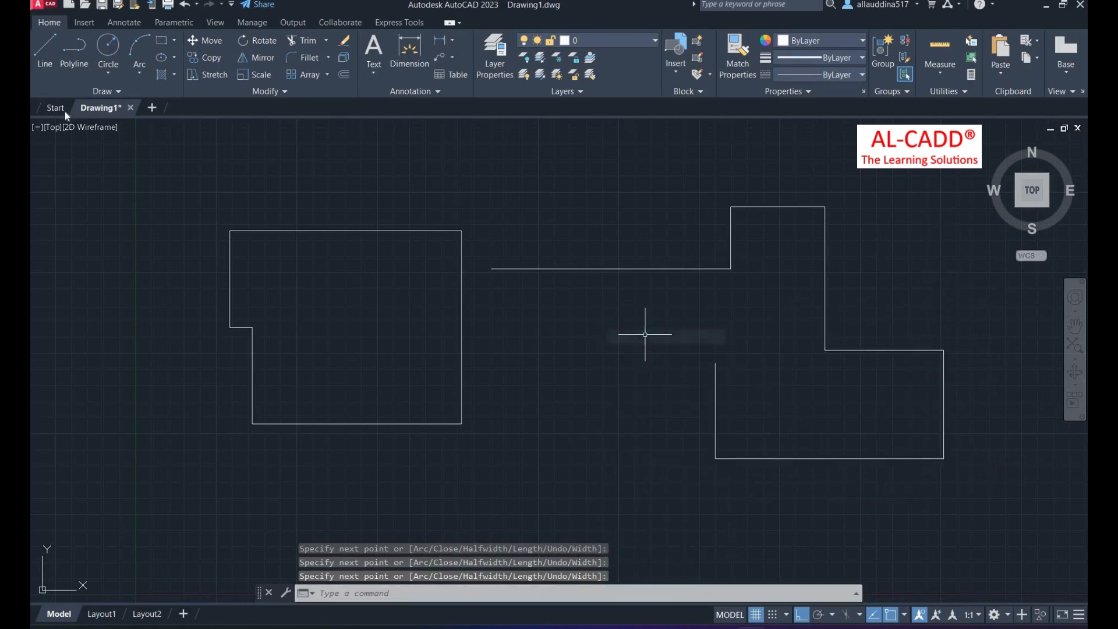
left_click(104, 71)
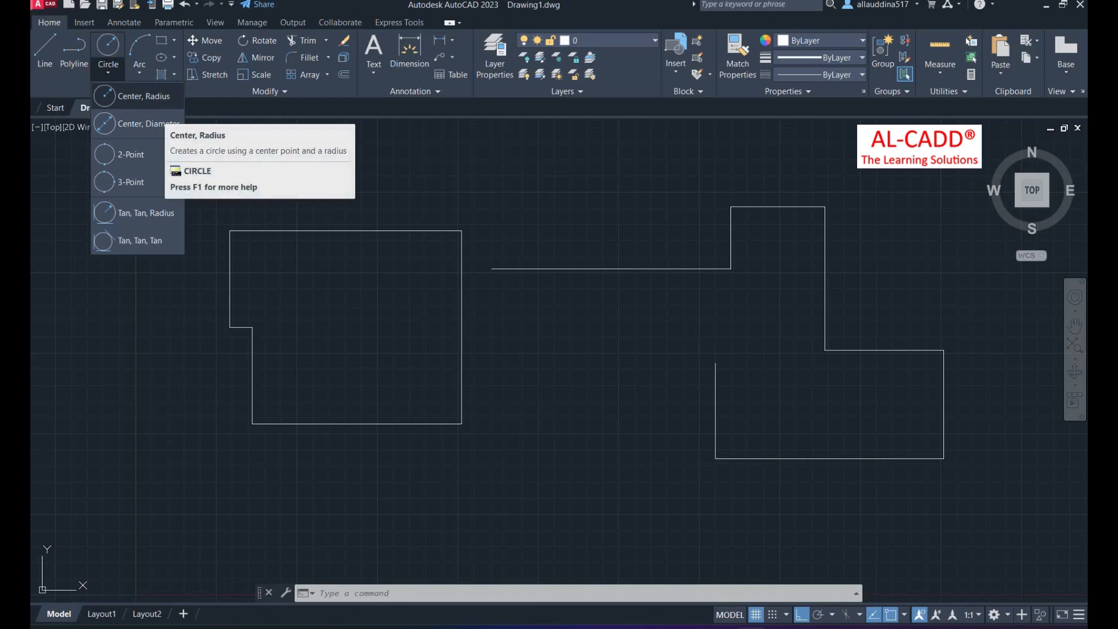
left_click(142, 96)
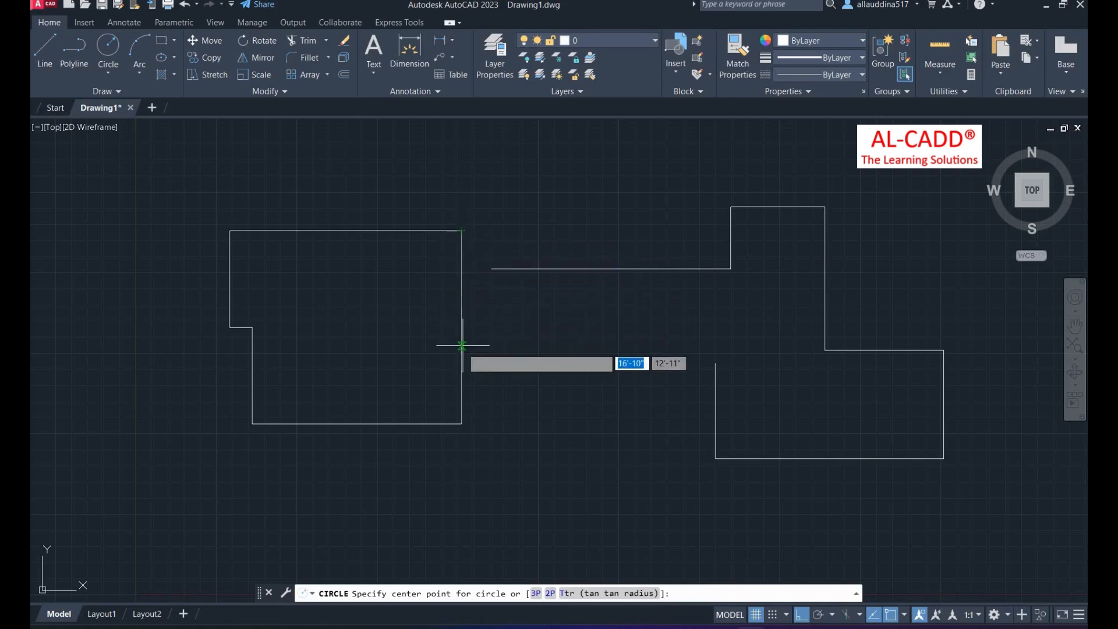
right_click(522, 317)
left_click(521, 315)
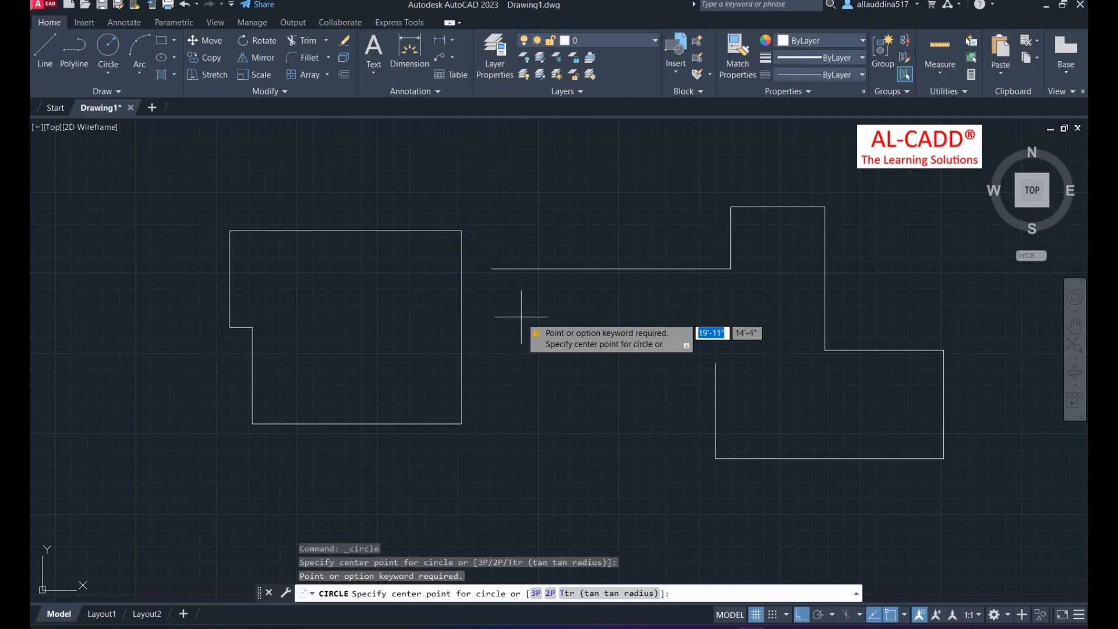
key("Return")
key("Tab")
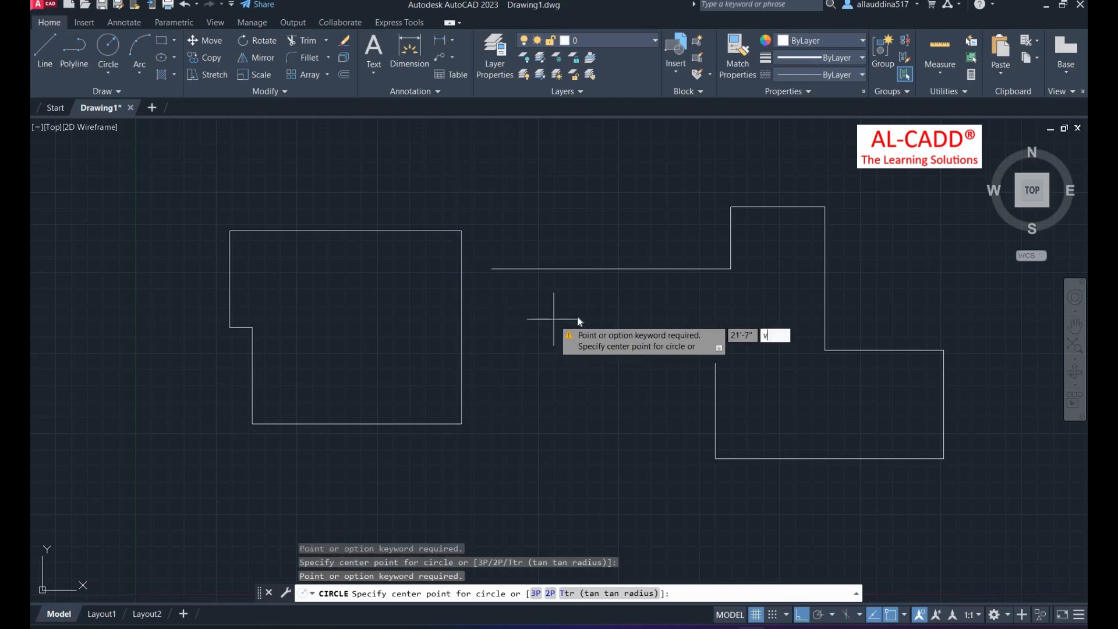
right_click(576, 316)
left_click(599, 324)
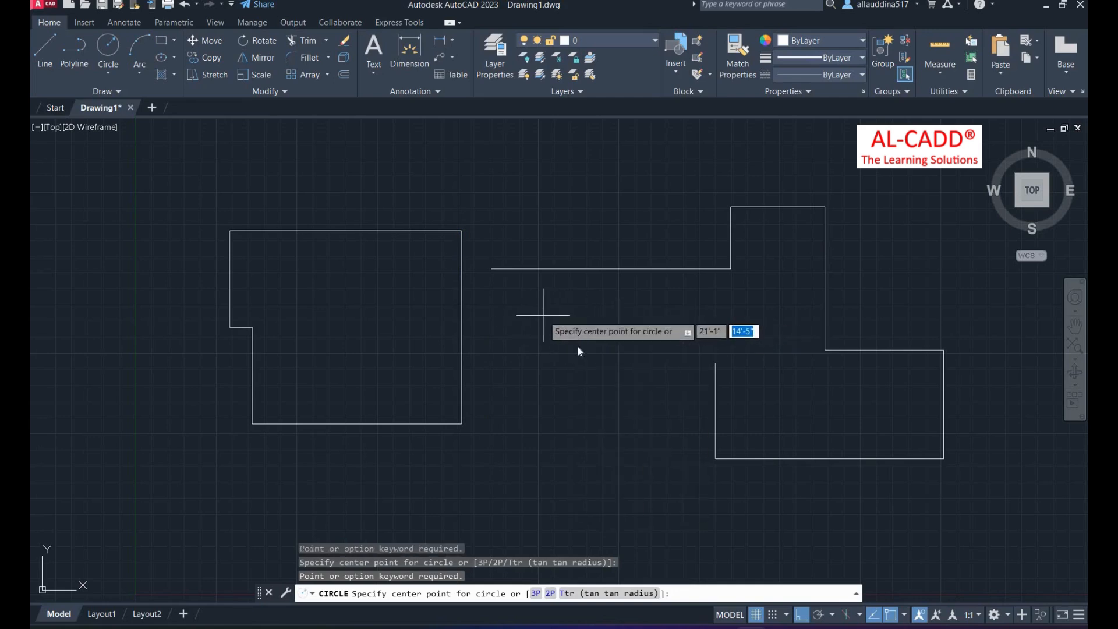
right_click(543, 314)
left_click(576, 337)
type("ds")
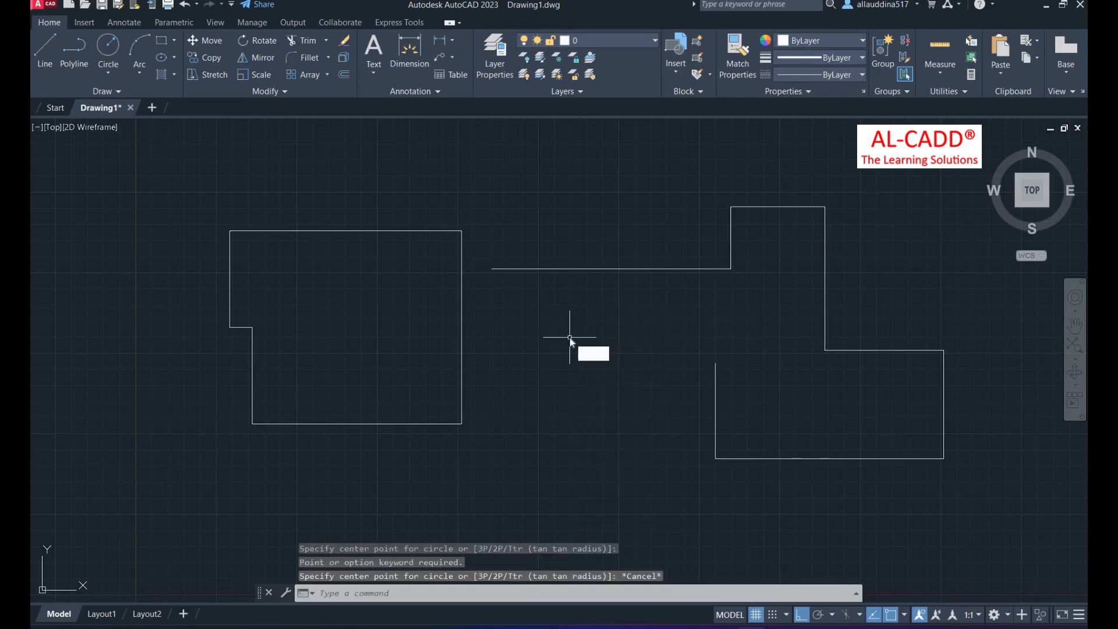
key("Escape")
Step: Enable the Midpoint object snap in the drafting settings
type("ds")
key("Return")
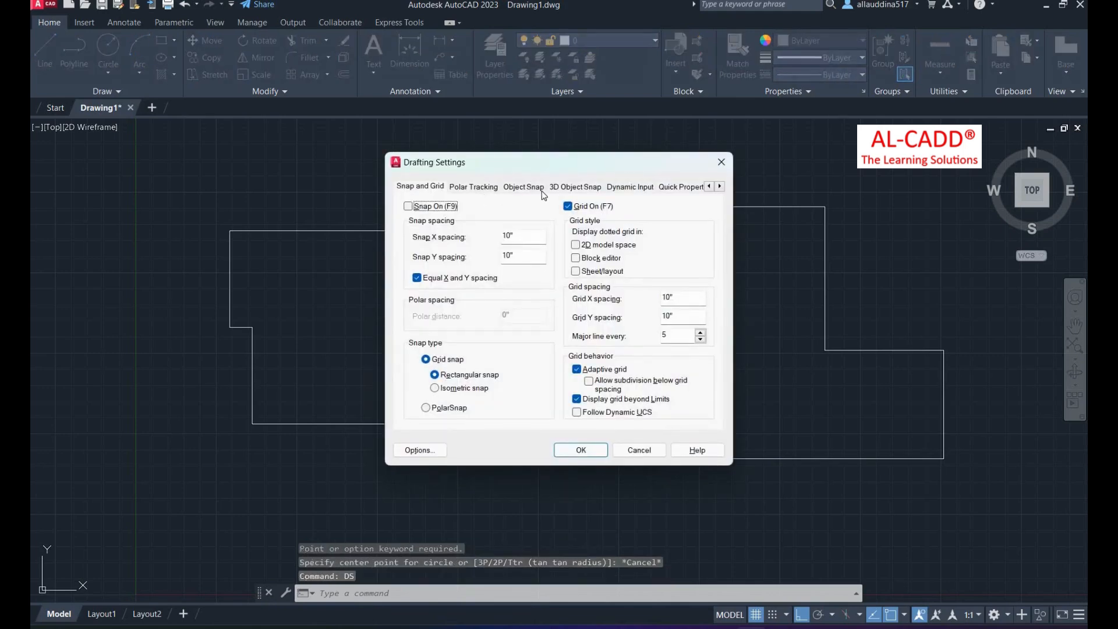
left_click(524, 187)
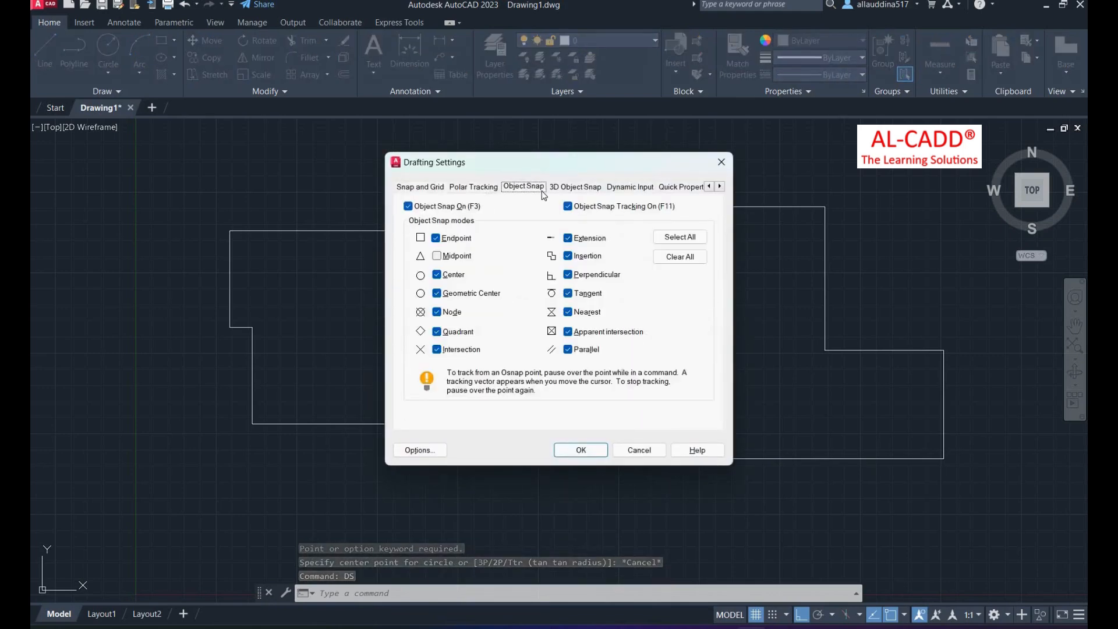
left_click(436, 256)
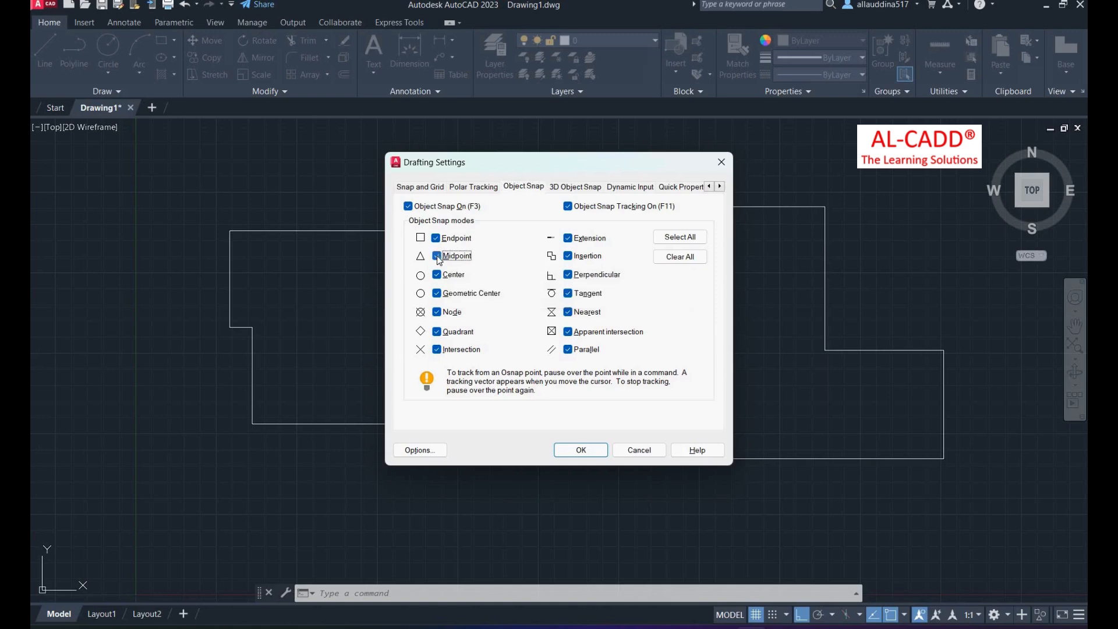
left_click(641, 187)
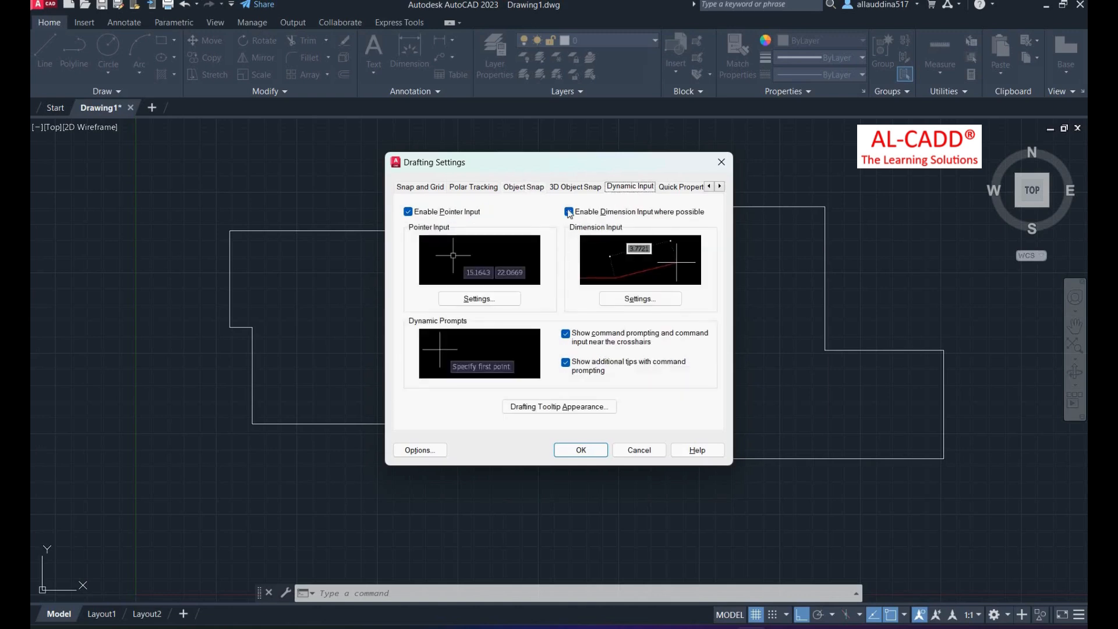
left_click(567, 186)
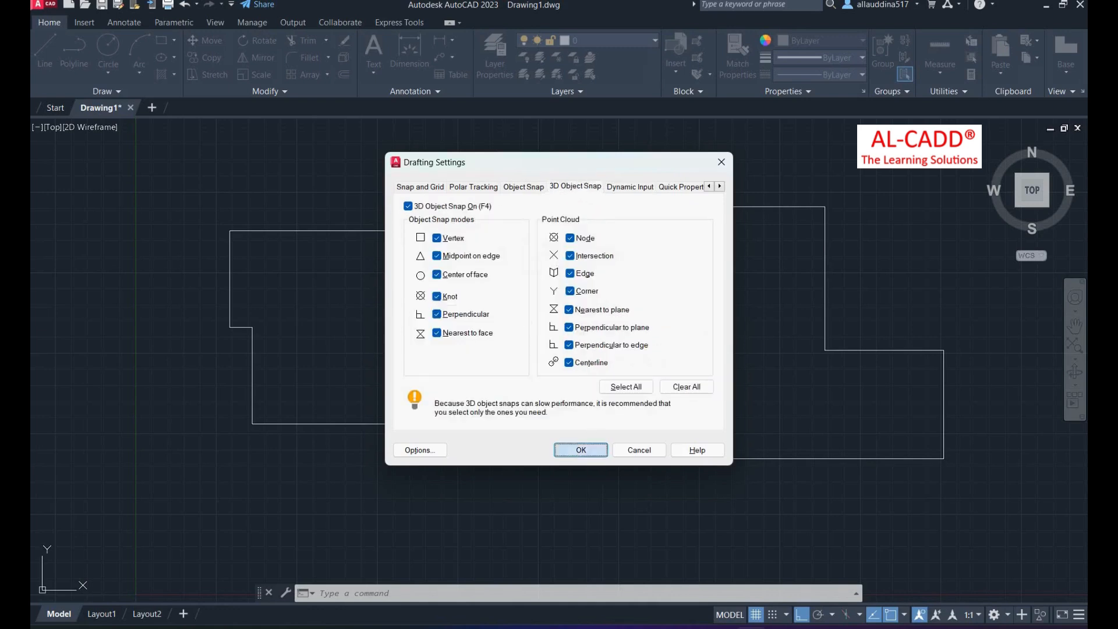
left_click(580, 450)
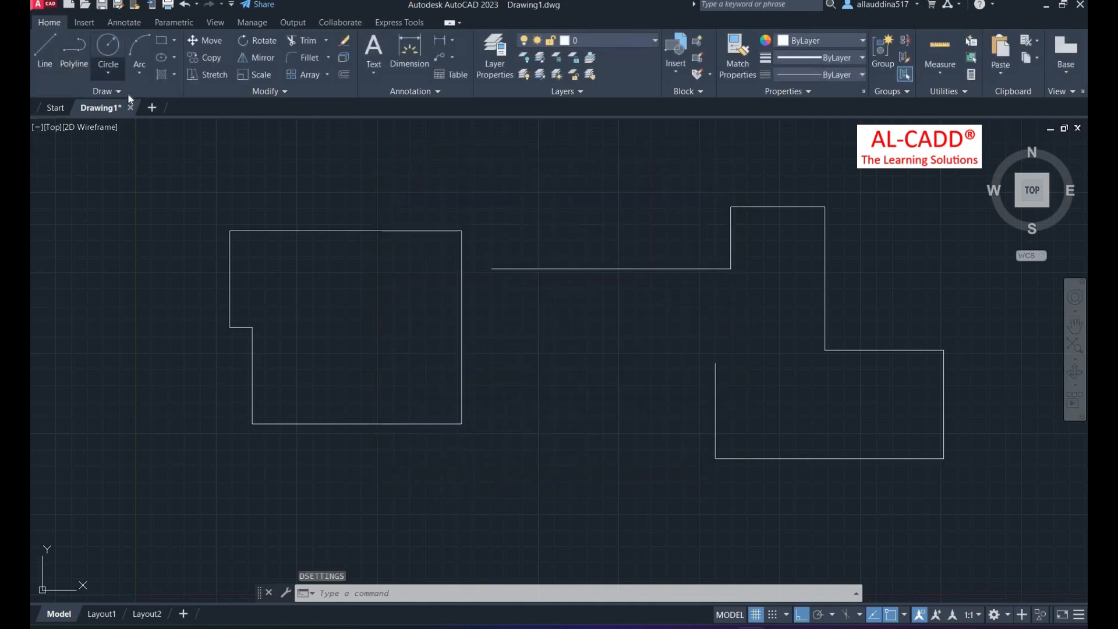
Step: Draw a circle of 4' radius centred on the midpoint of the closed outline's right vertical edge
left_click(109, 74)
left_click(140, 105)
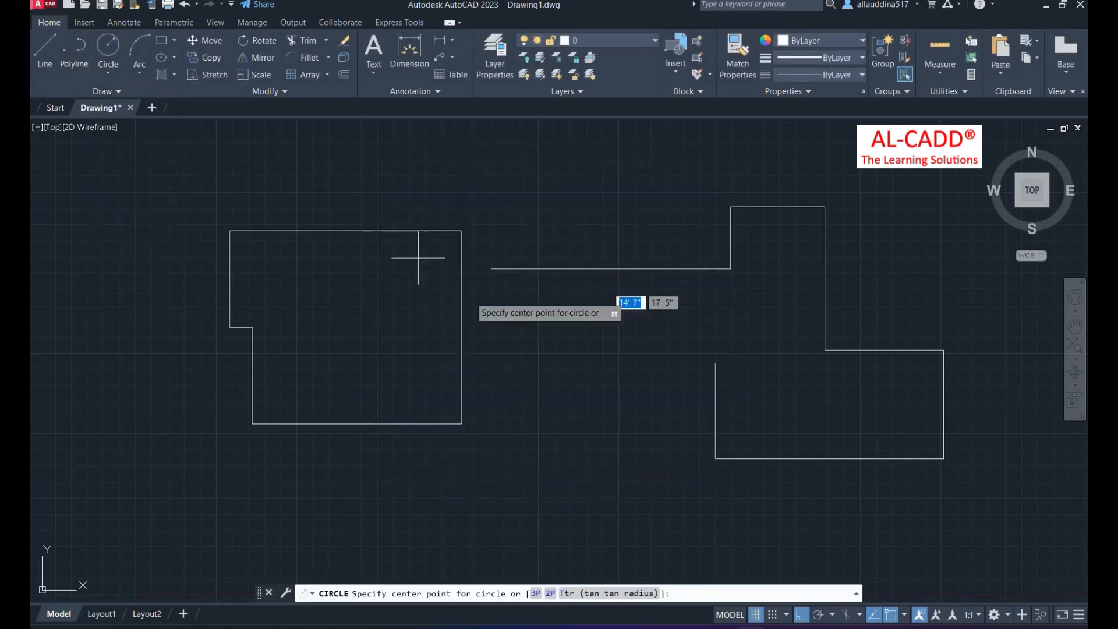
left_click(461, 327)
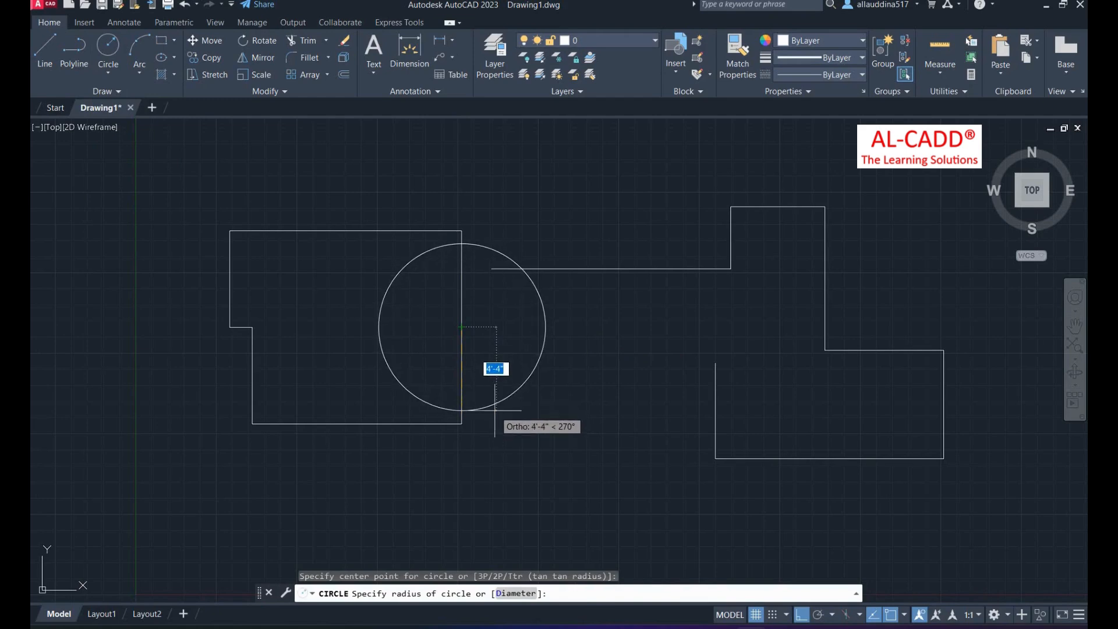
key("BackSpace")
type("4")
key("Return")
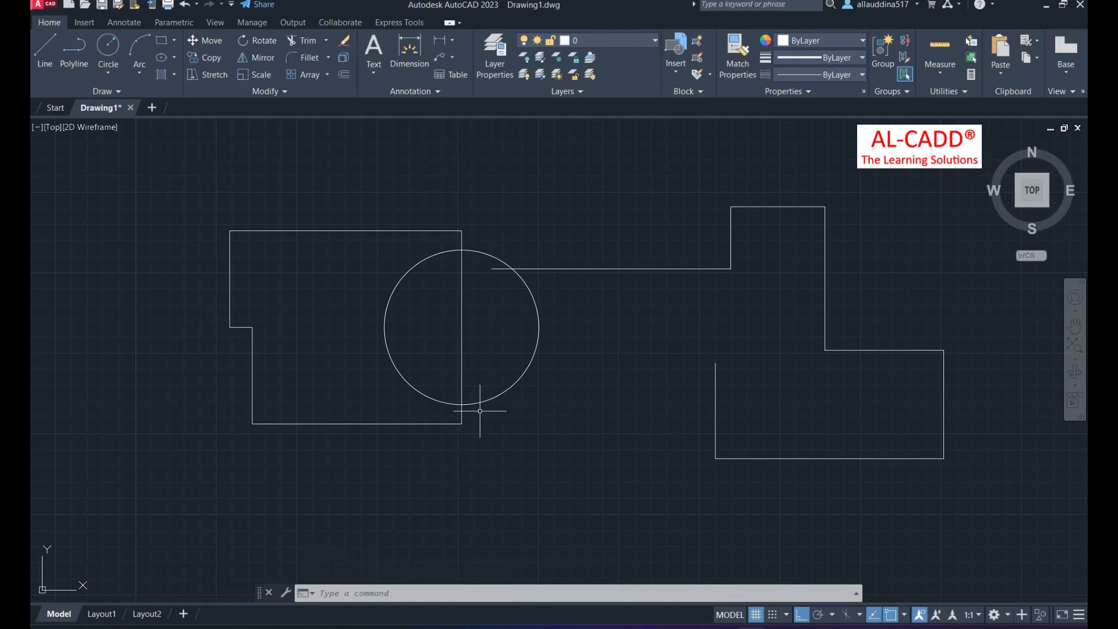
Step: Add a radius dimension to the circle on the closed outline's right edge, with its text inside the circle
left_click(453, 39)
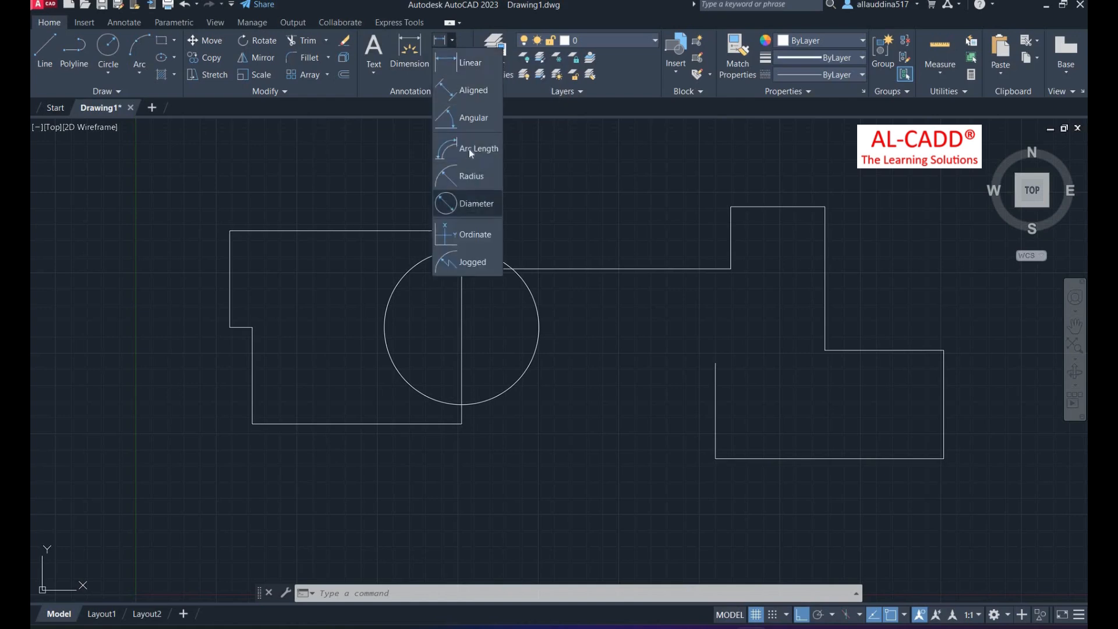
left_click(472, 177)
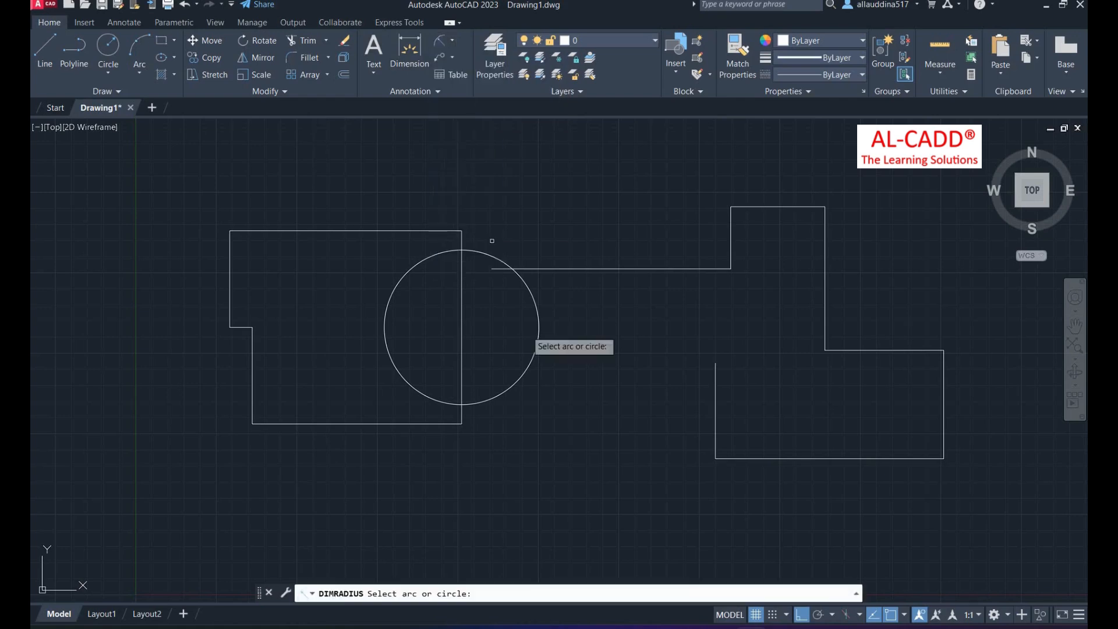
left_click(527, 286)
scroll(495, 315, "up", 2)
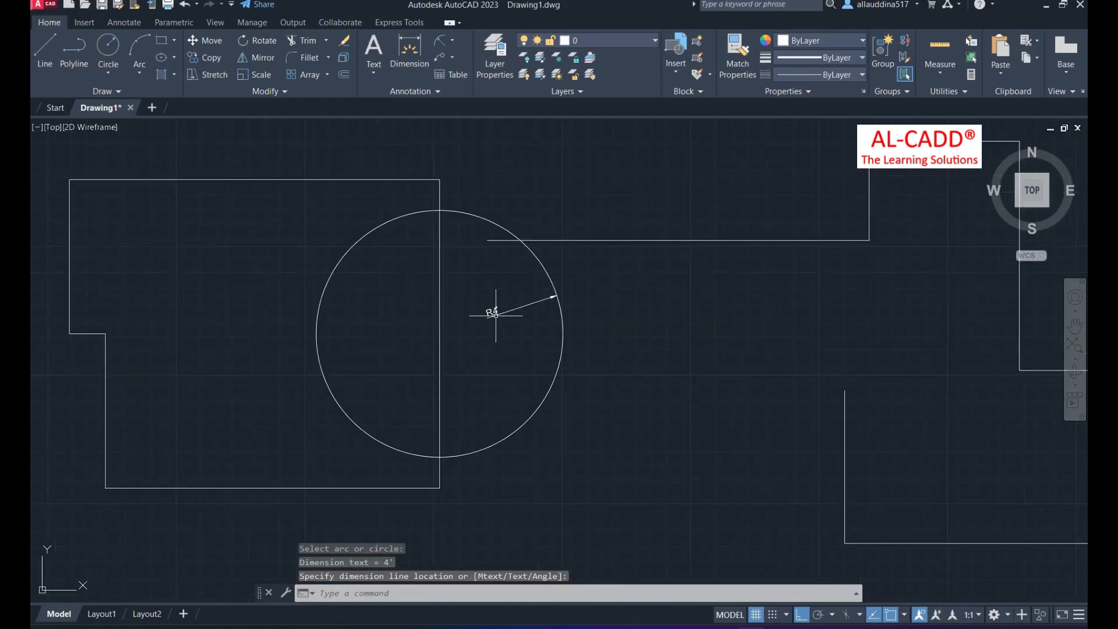
scroll(495, 315, "up", 2)
left_click(487, 310)
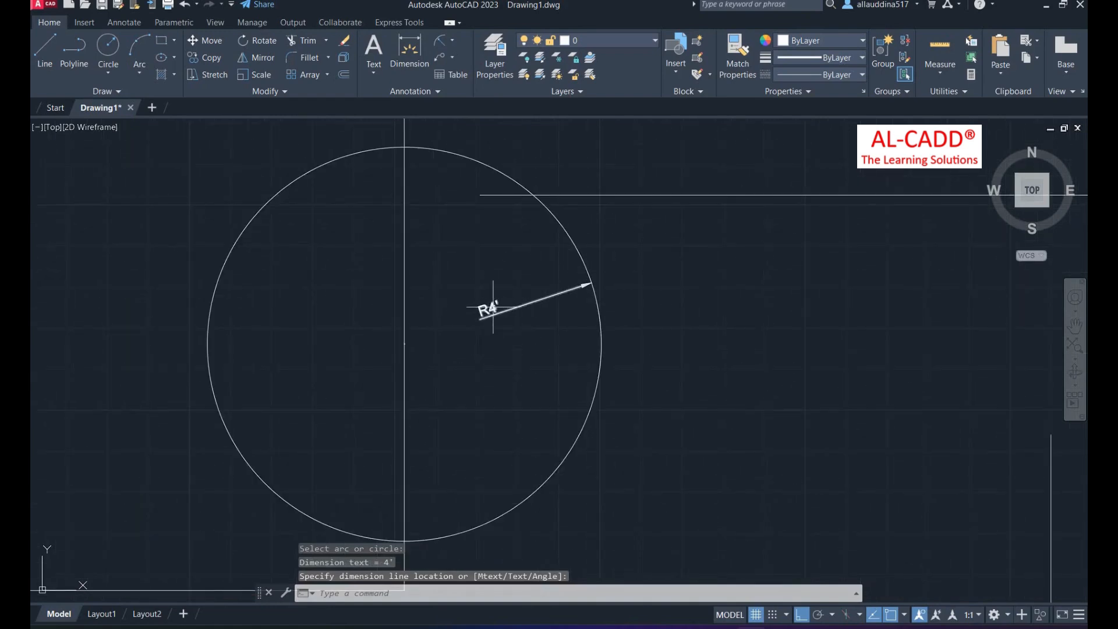
scroll(493, 307, "down", 4)
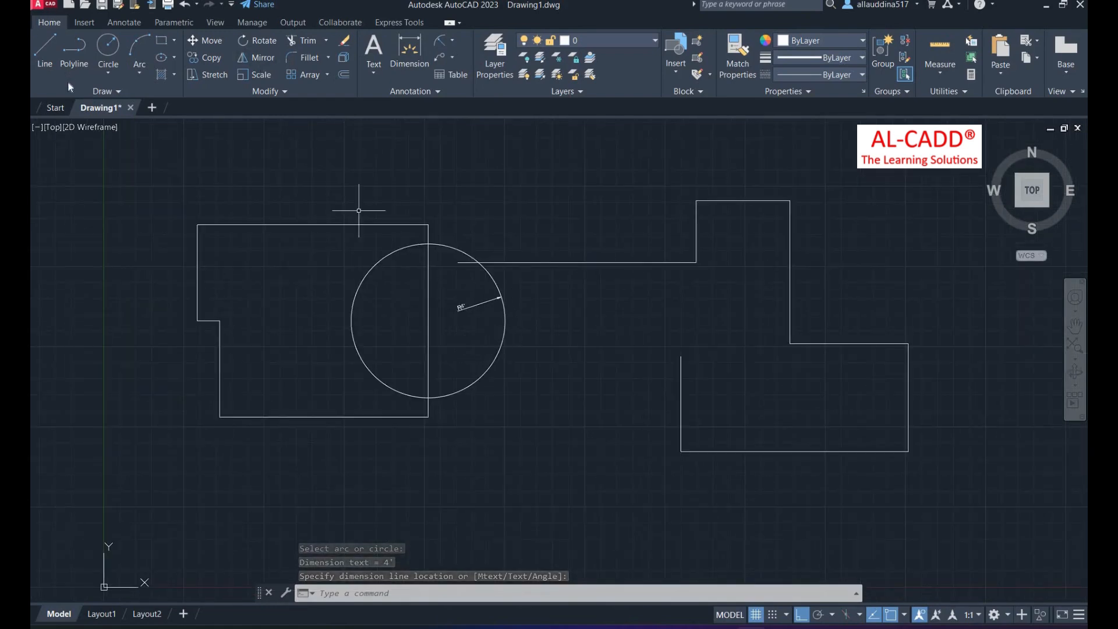
Step: Draw a separate 10' horizontal line in the empty area below the two outlines
type("l")
key("Return")
scroll(312, 250, "down", 2)
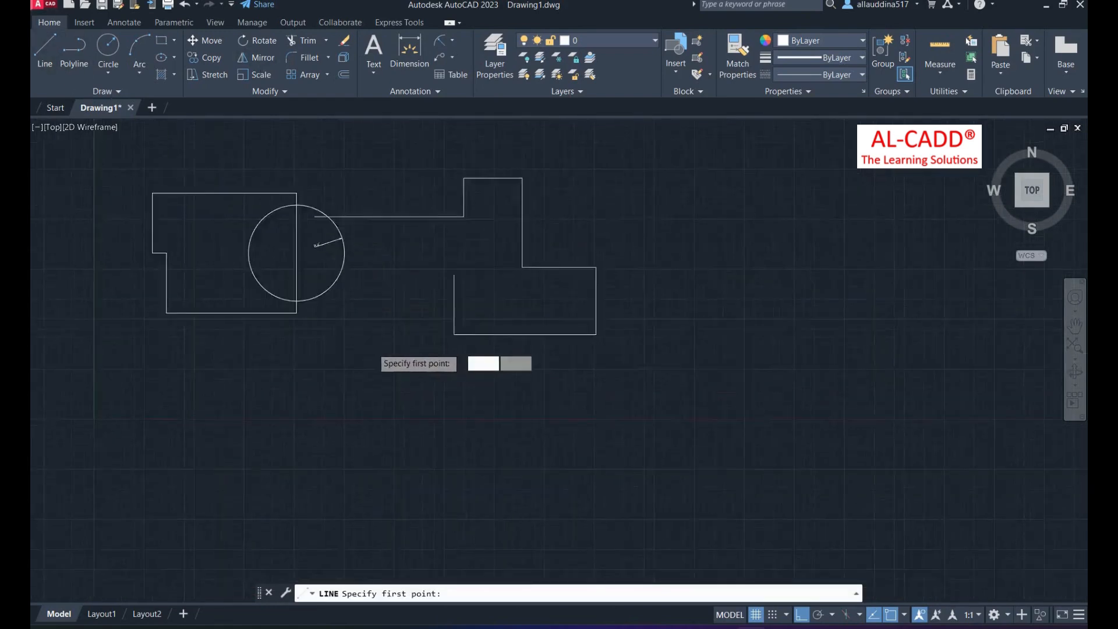
scroll(387, 347, "up", 2)
left_click(339, 372)
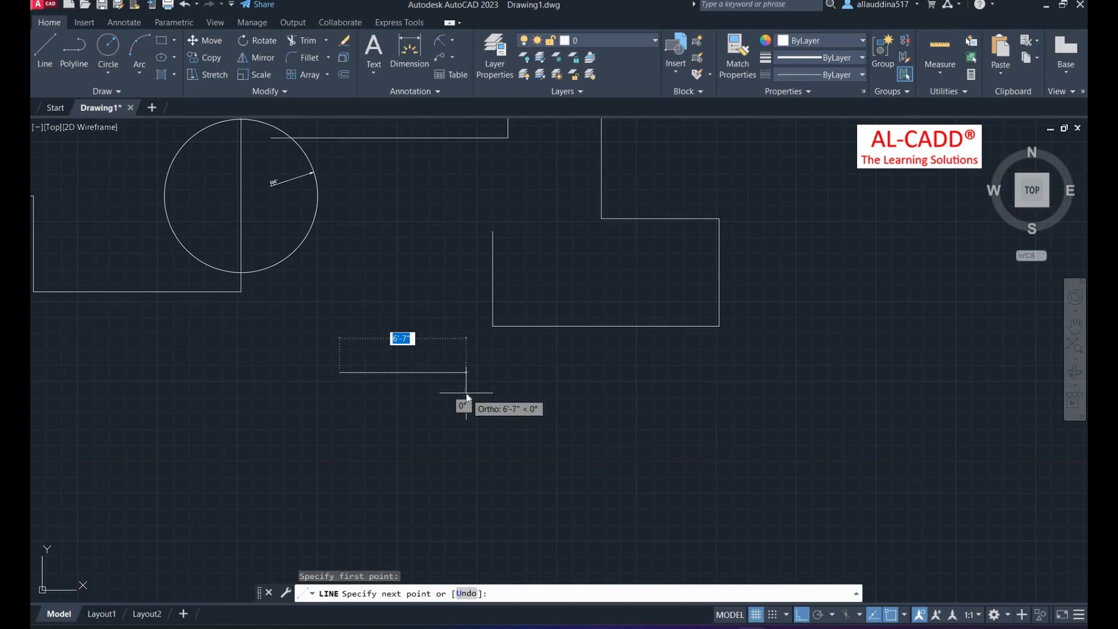
type("10'")
key("Return")
right_click(411, 251)
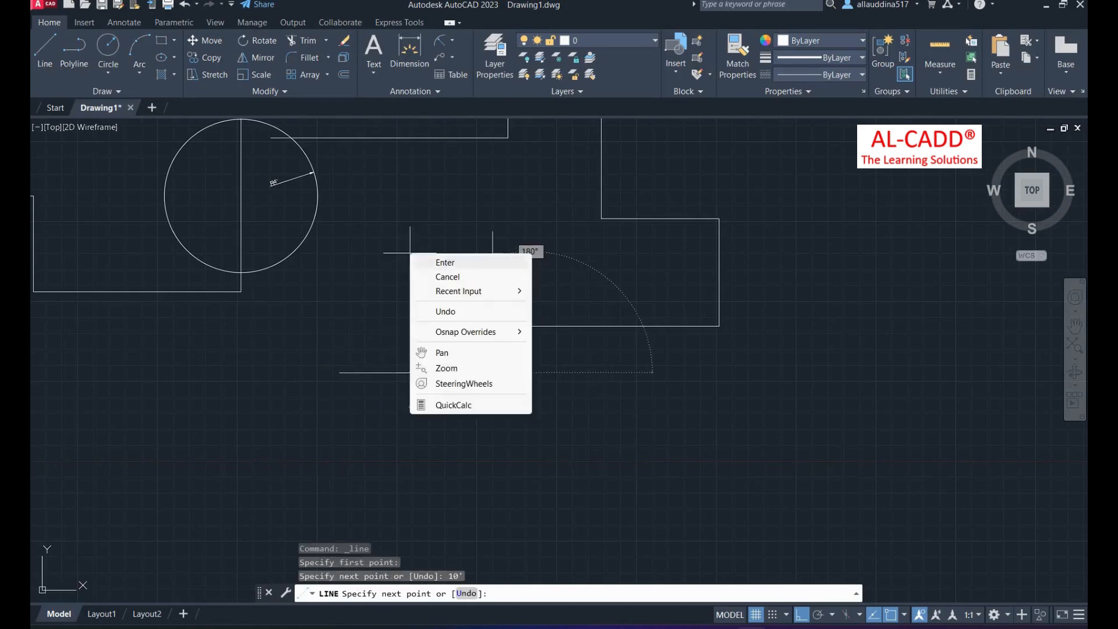
left_click(445, 278)
scroll(404, 412, "up", 2)
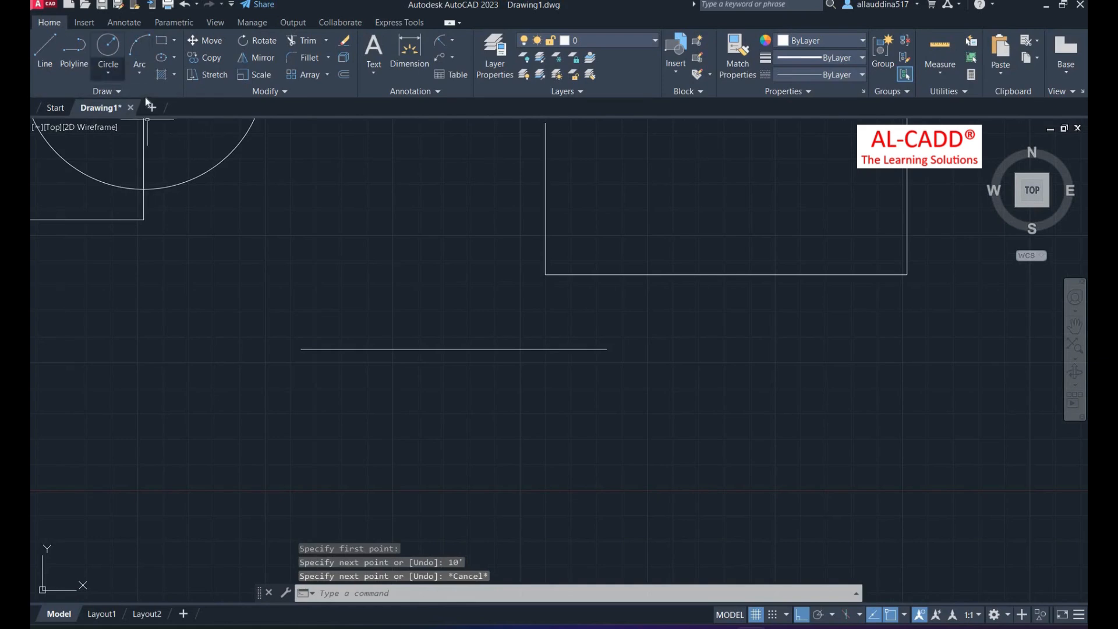
Step: Draw a circle centred on the midpoint of the 10' line, with its radius reaching the line's right endpoint
left_click(108, 72)
left_click(137, 94)
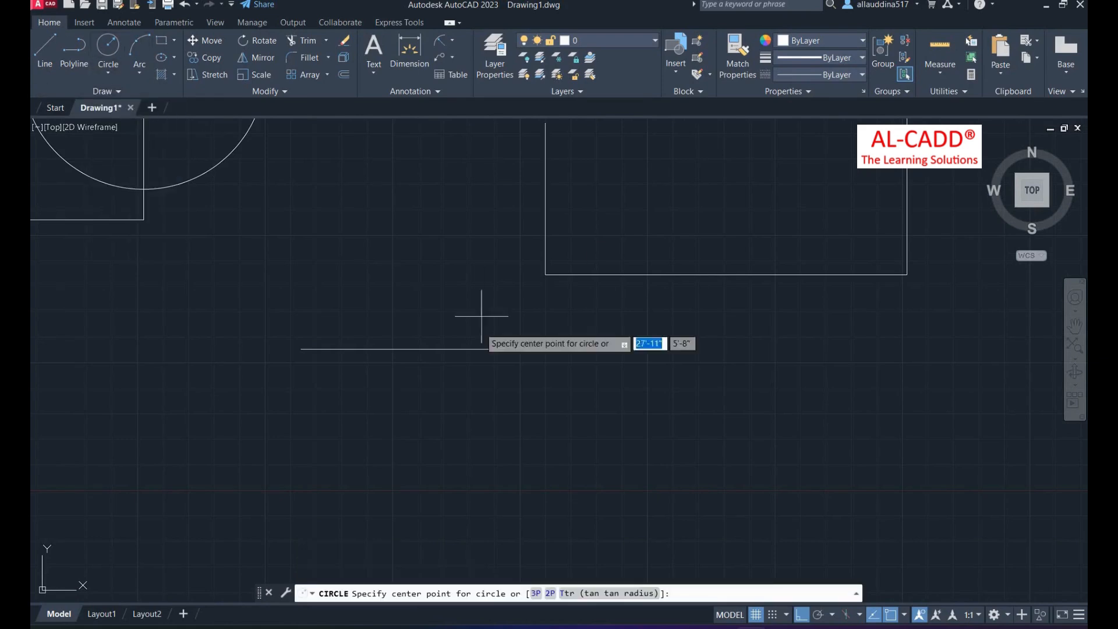
left_click(454, 348)
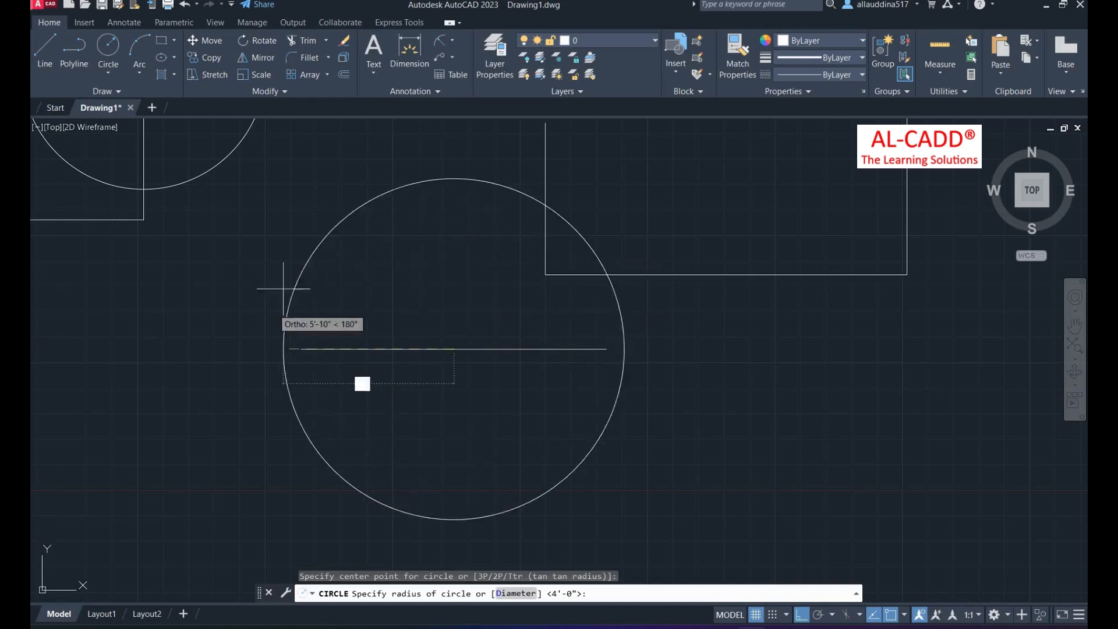
left_click(606, 349)
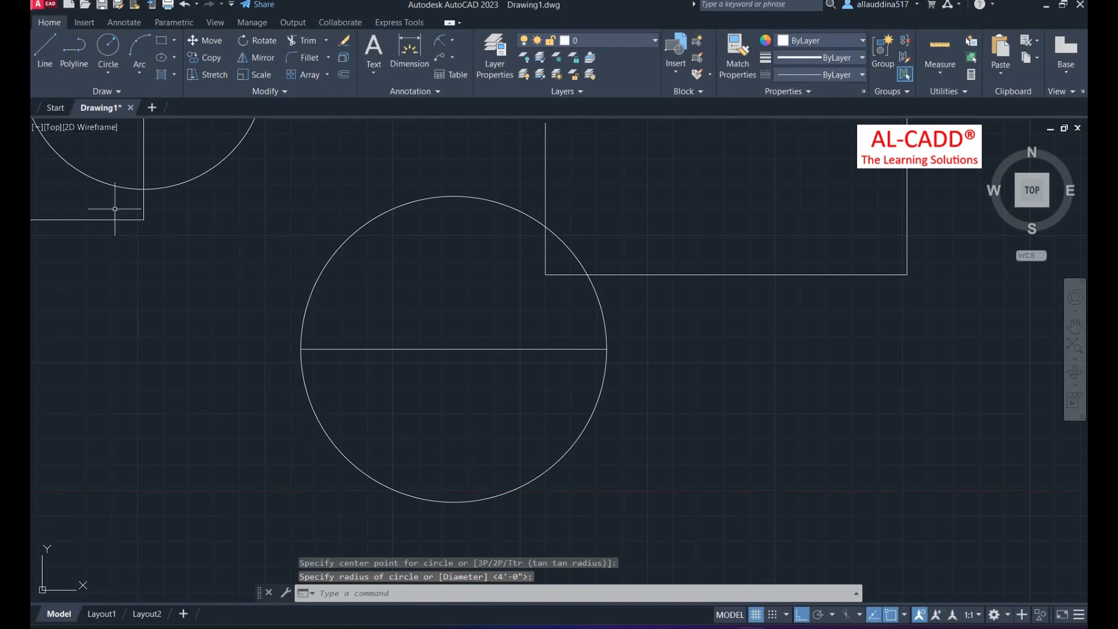
Step: Draw a circle of 1' radius centred on the lower end of the closed outline's upper-left vertical edge
scroll(221, 335, "down", 2)
scroll(233, 257, "down", 3)
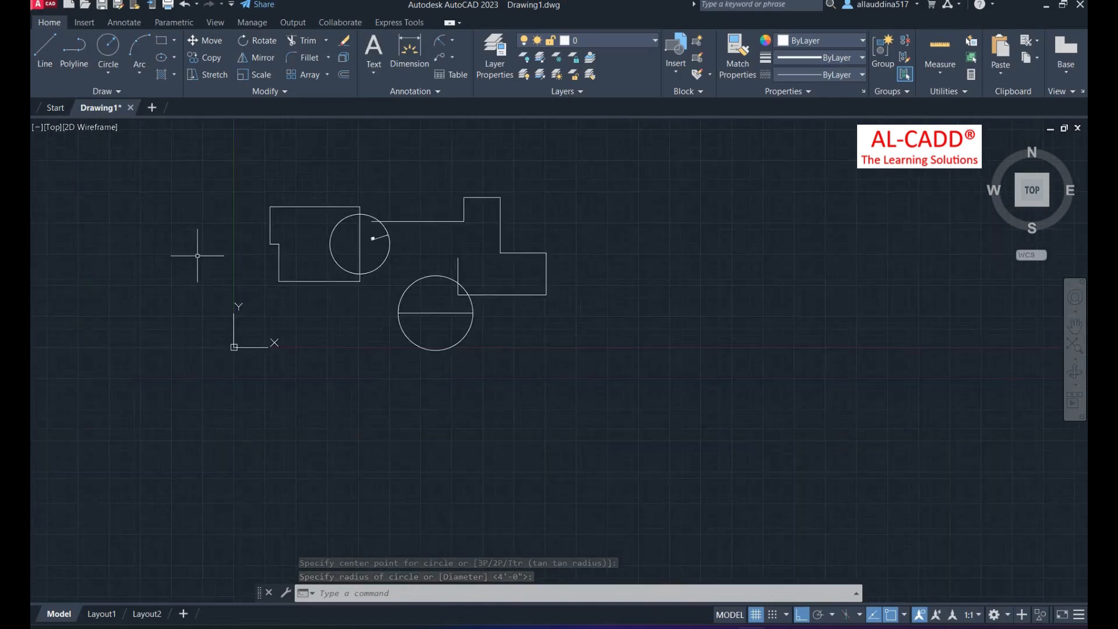
scroll(220, 225, "up", 6)
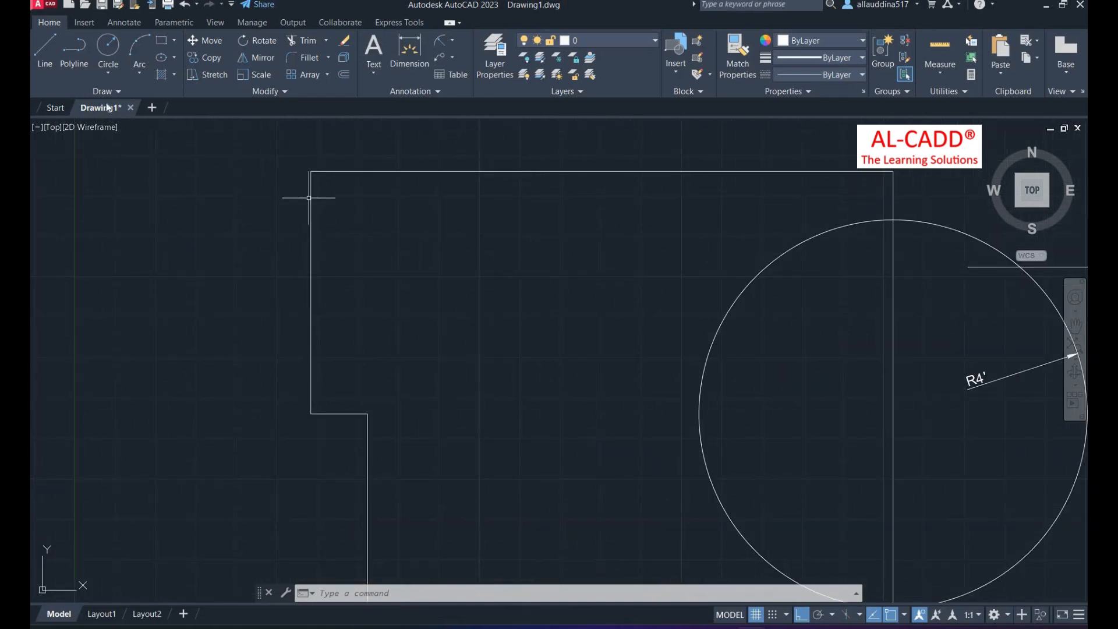
left_click(108, 72)
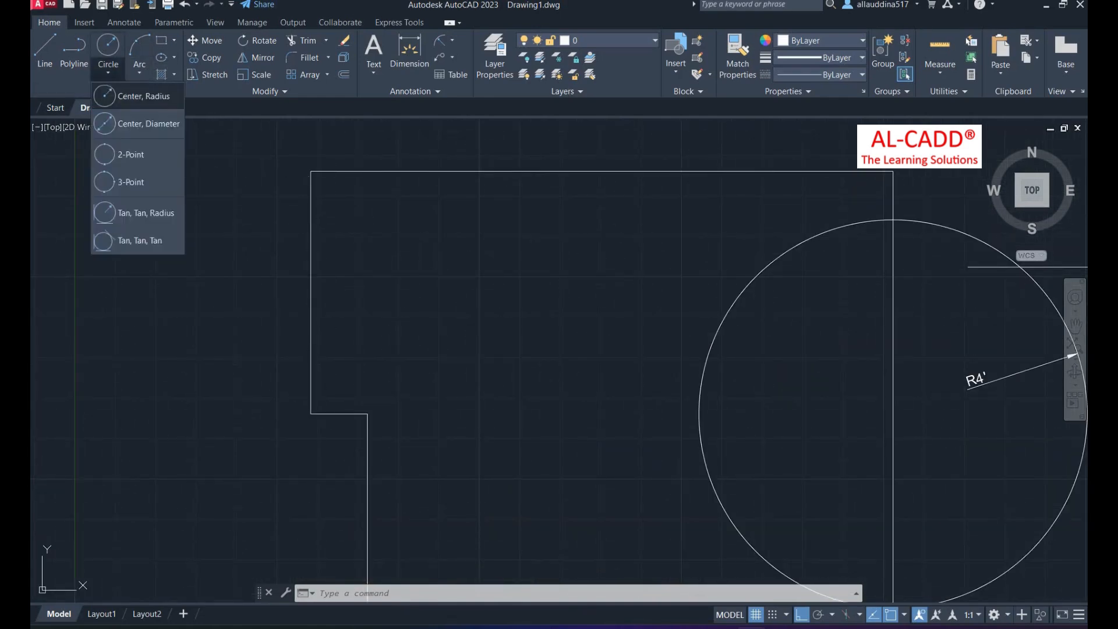
left_click(125, 97)
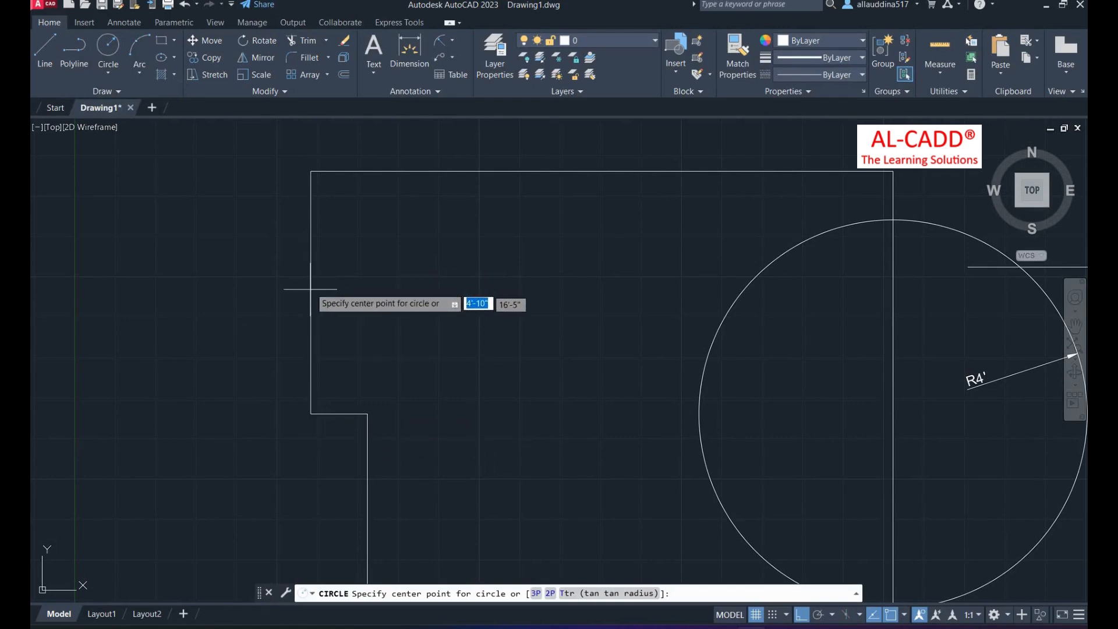
left_click(311, 413)
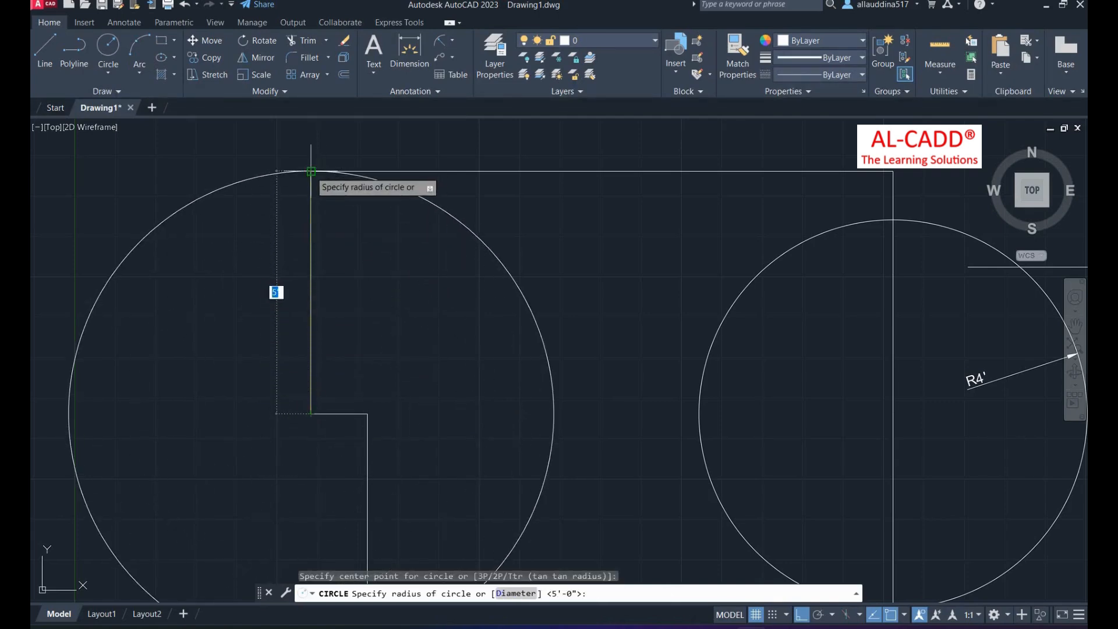
scroll(311, 171, "down", 2)
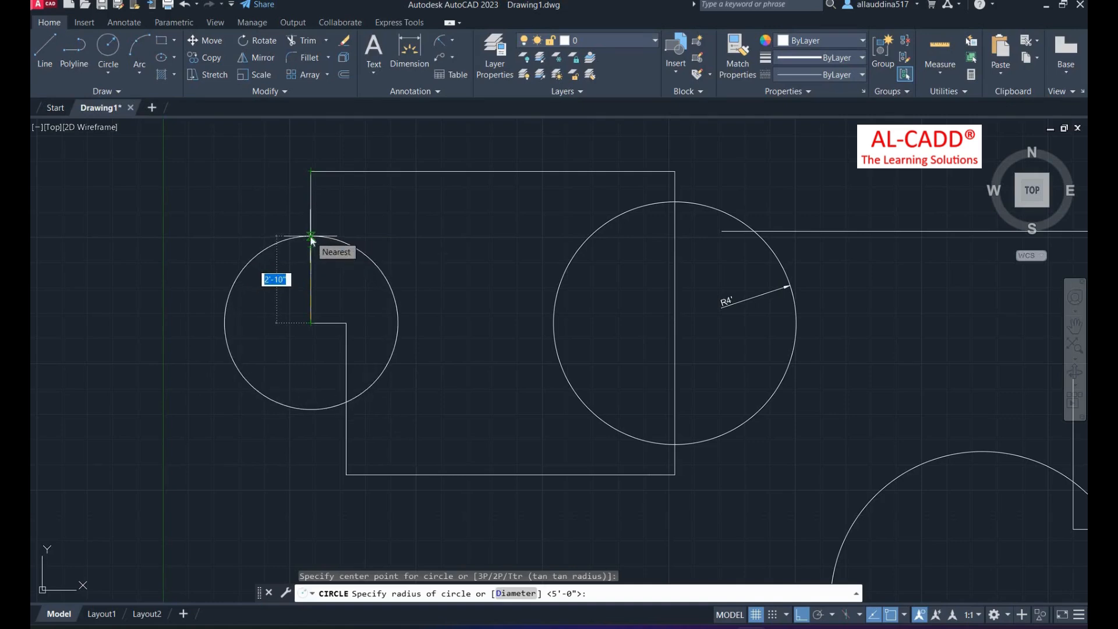
type("1'")
key("Return")
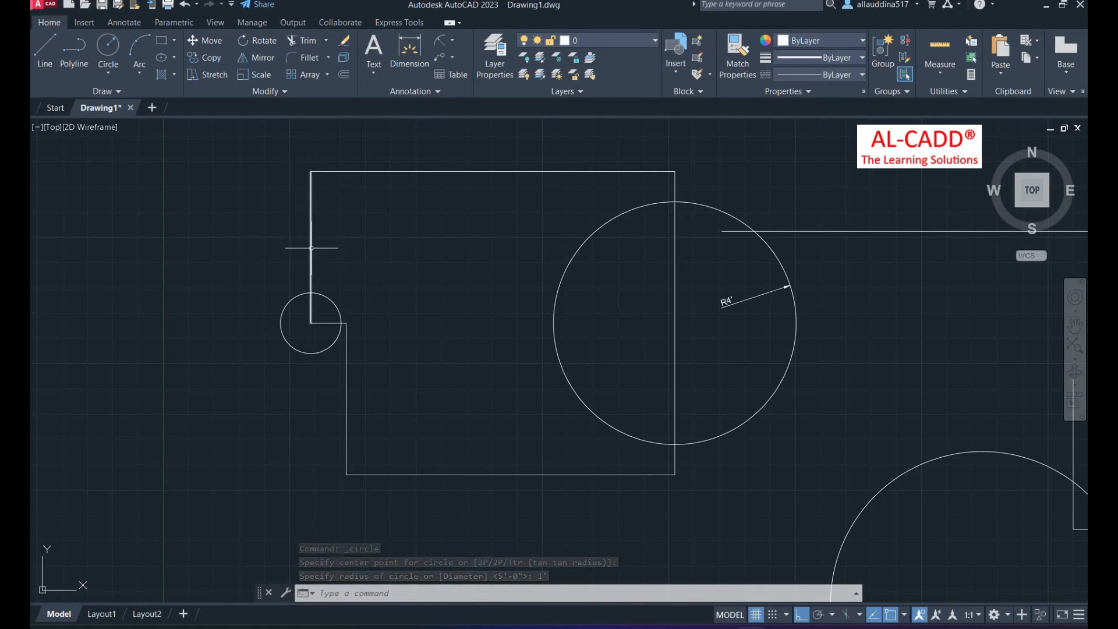
Step: Draw a circle centred on the midpoint of the closed outline's upper-left vertical edge, with its radius reaching the edge's upper end
left_click(108, 48)
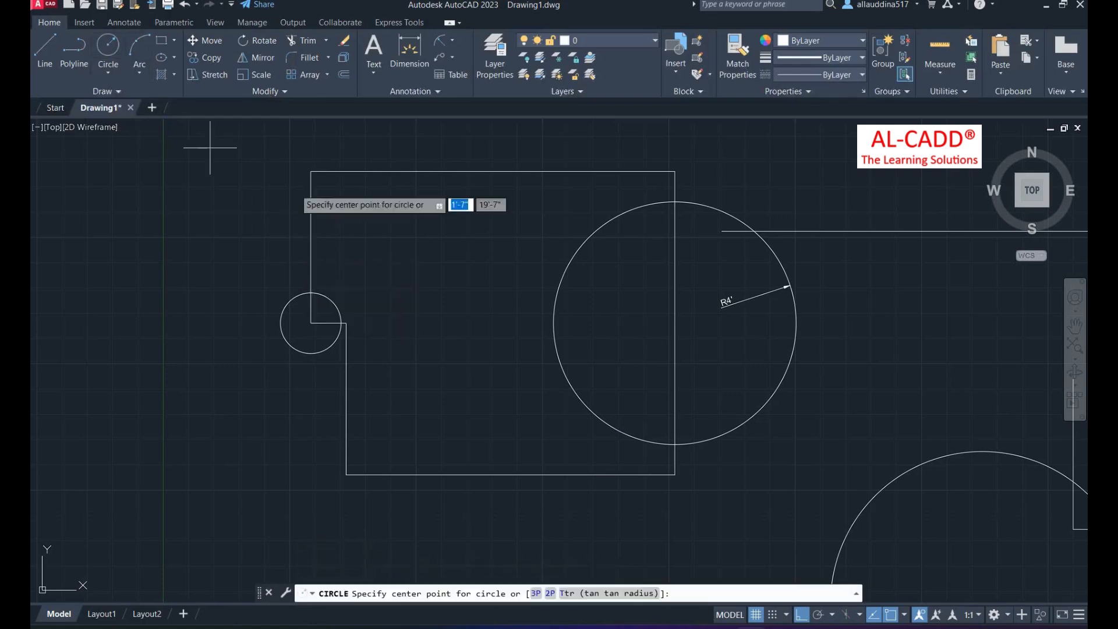
left_click(311, 247)
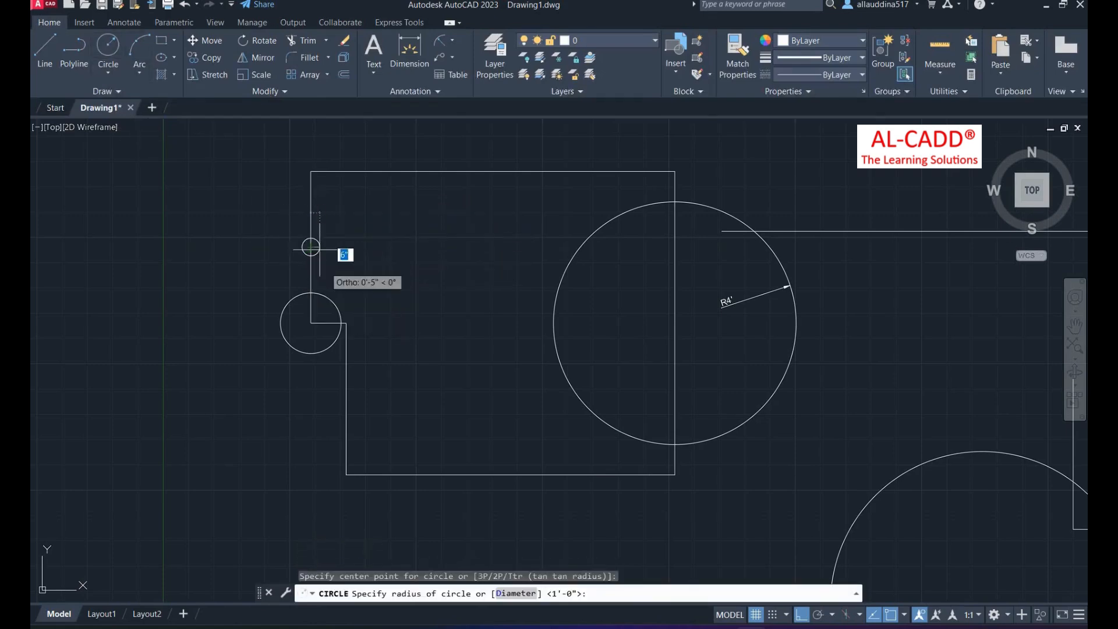
left_click(311, 171)
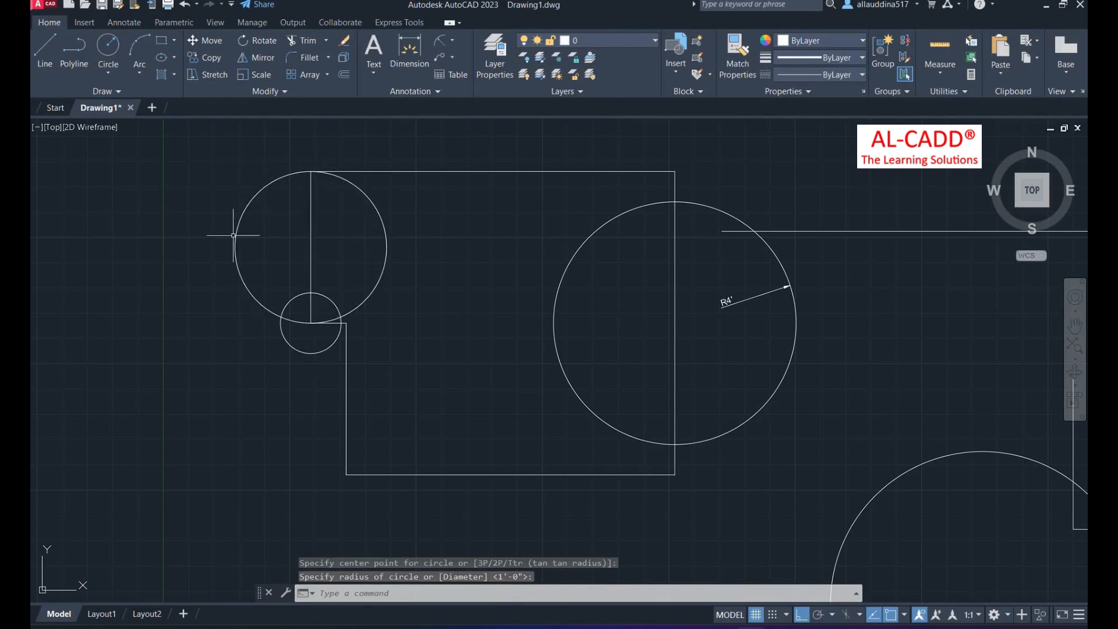
Step: Draw a centre-diameter circle about 5'-7" across, centred on the midpoint of the open outline's right vertical edge, and check its fit at the edge's ends
scroll(221, 273, "down", 4)
scroll(260, 300, "up", 3)
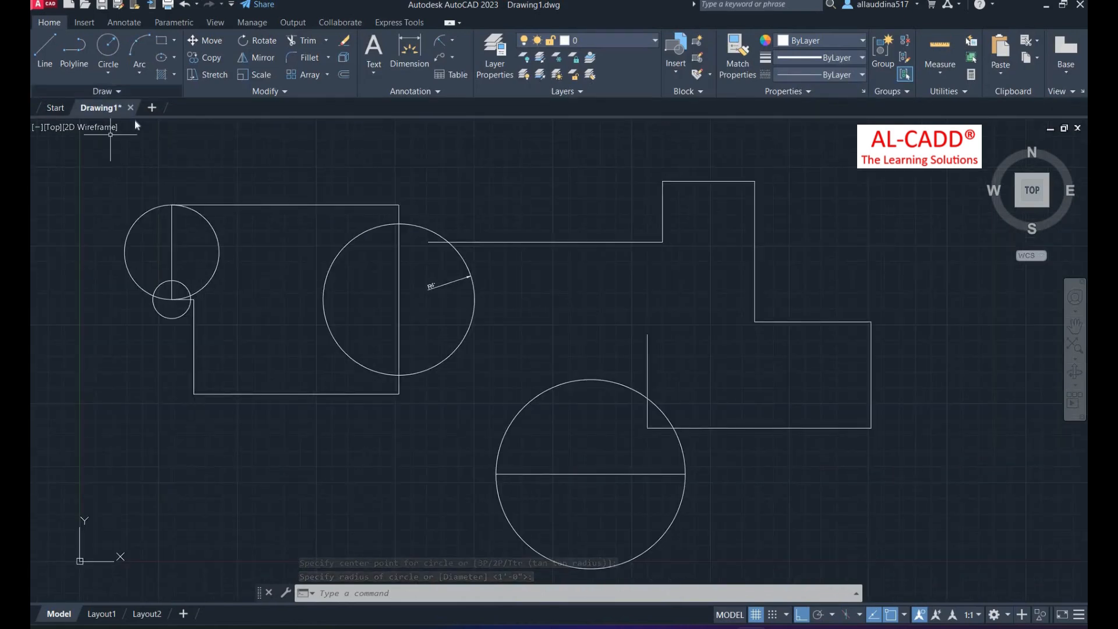
left_click(107, 72)
left_click(143, 96)
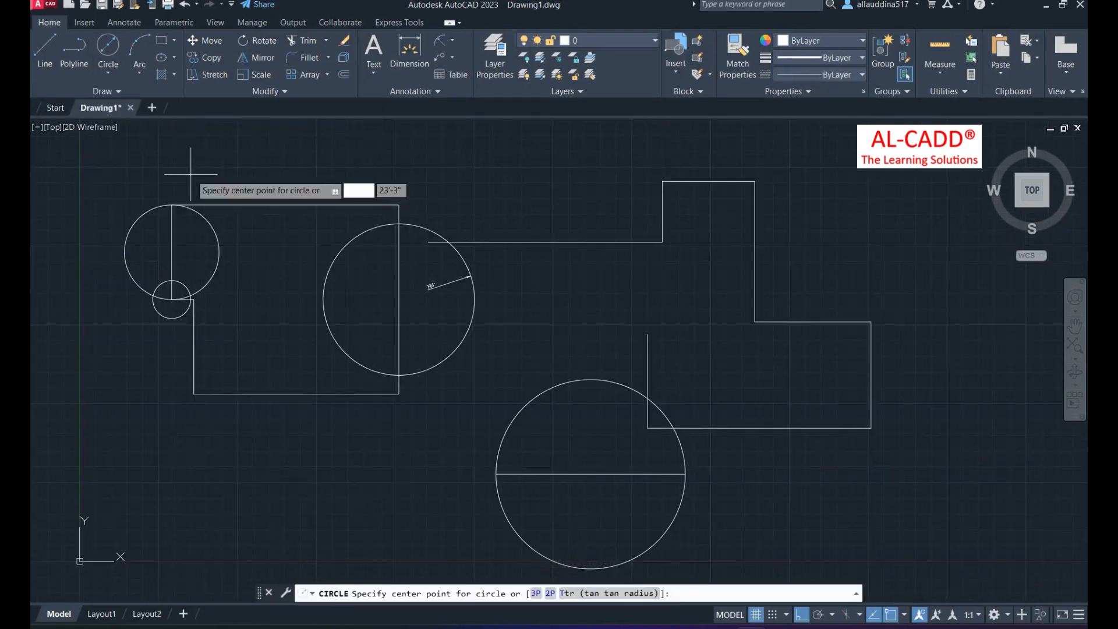
left_click(871, 374)
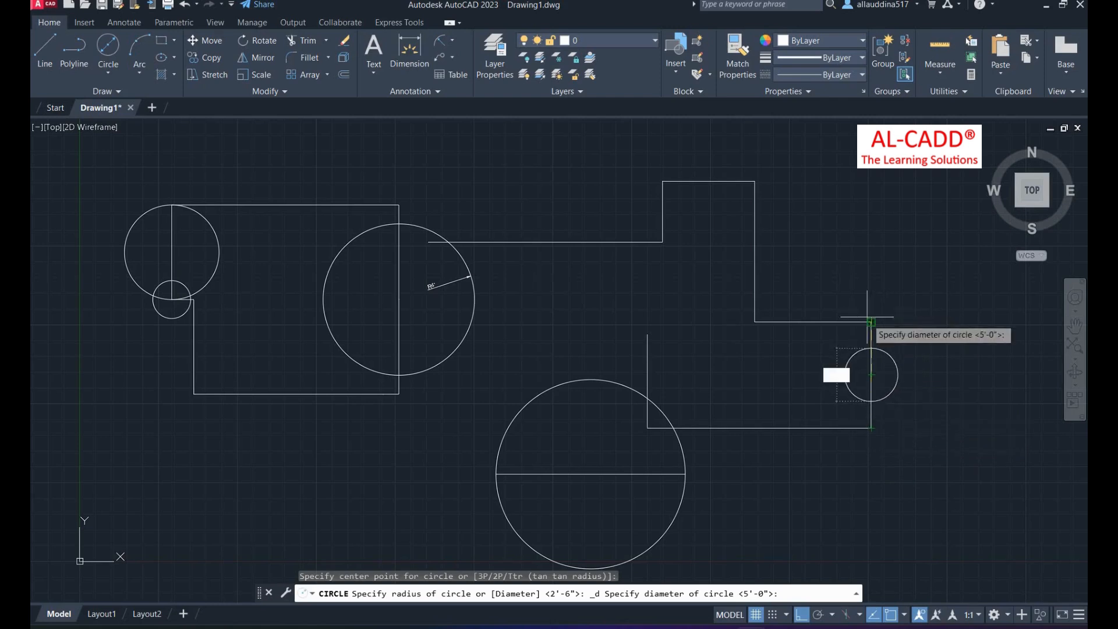
scroll(889, 432, "up", 2)
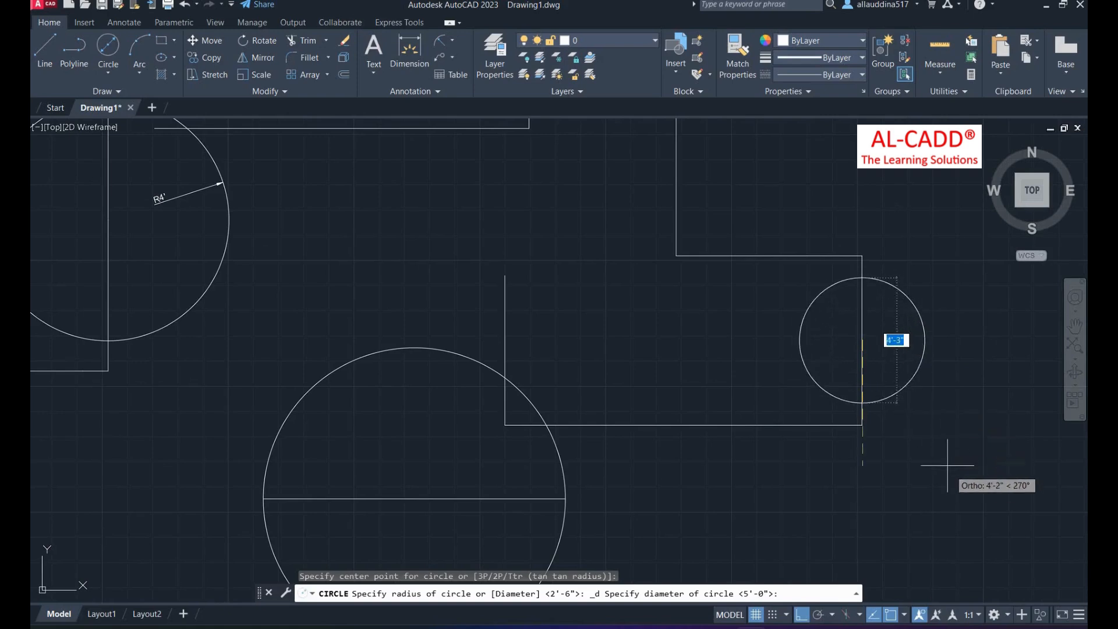
left_click(948, 511)
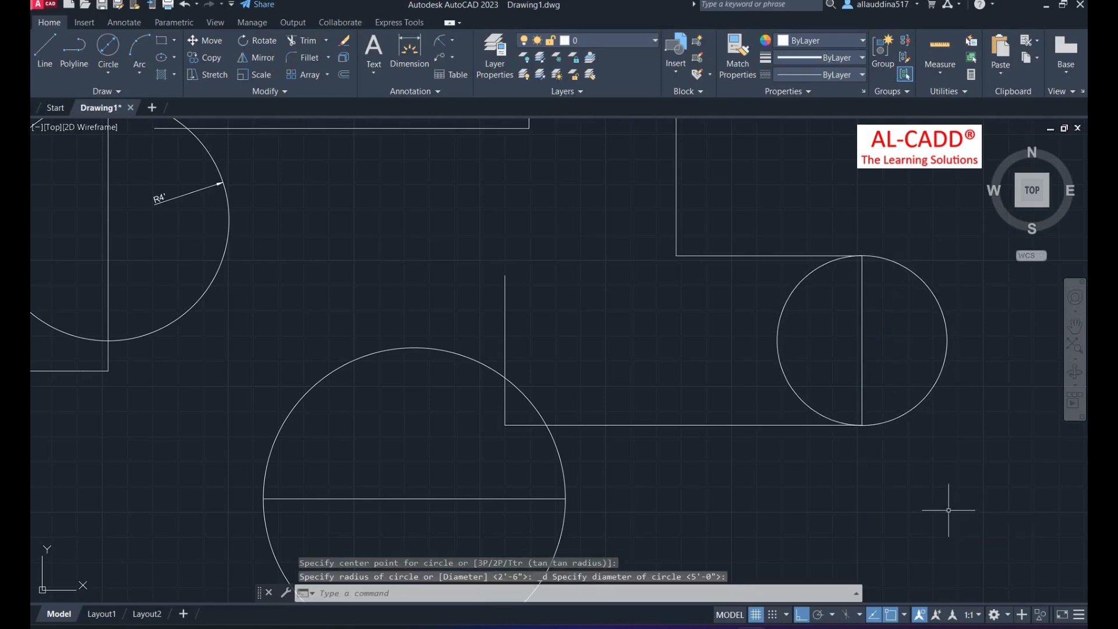
scroll(868, 422, "up", 5)
scroll(754, 506, "down", 5)
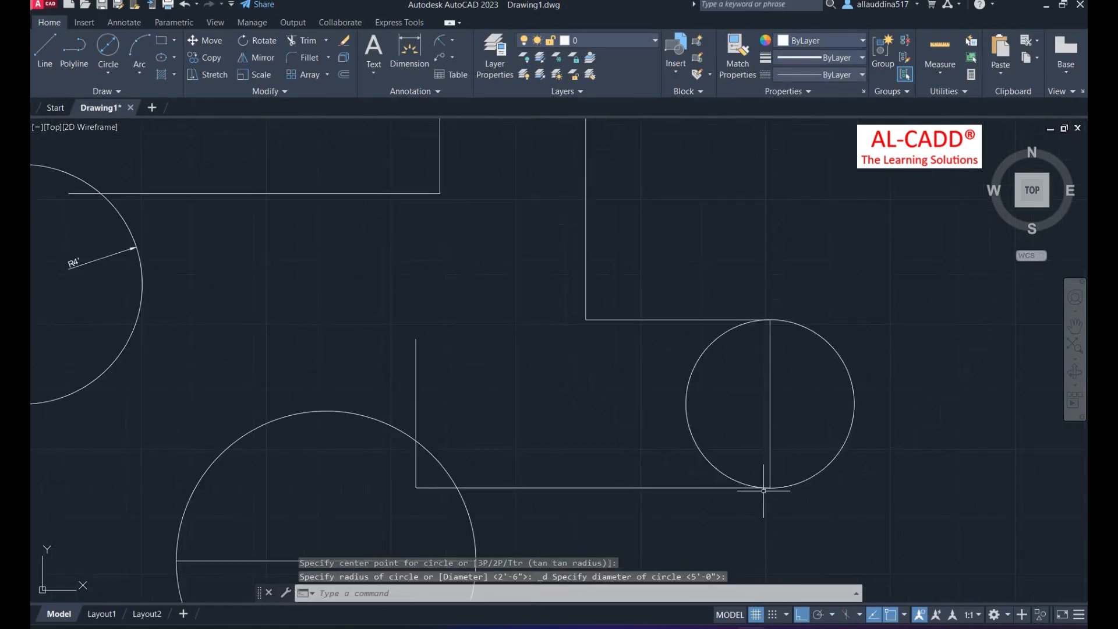
scroll(758, 304, "up", 3)
scroll(757, 304, "up", 4)
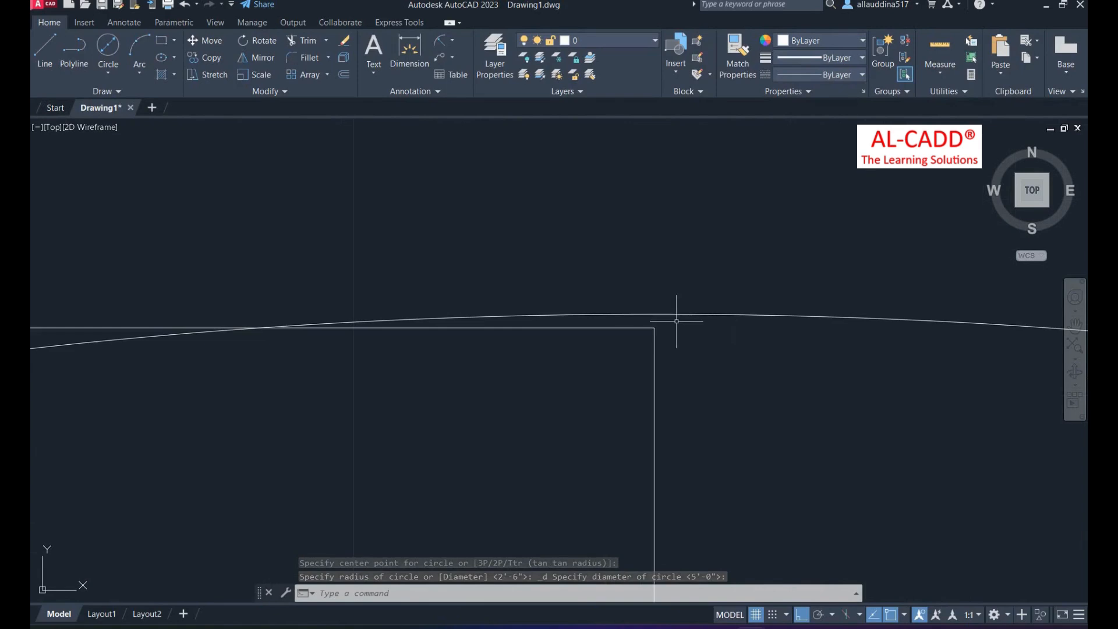
scroll(664, 267, "down", 6)
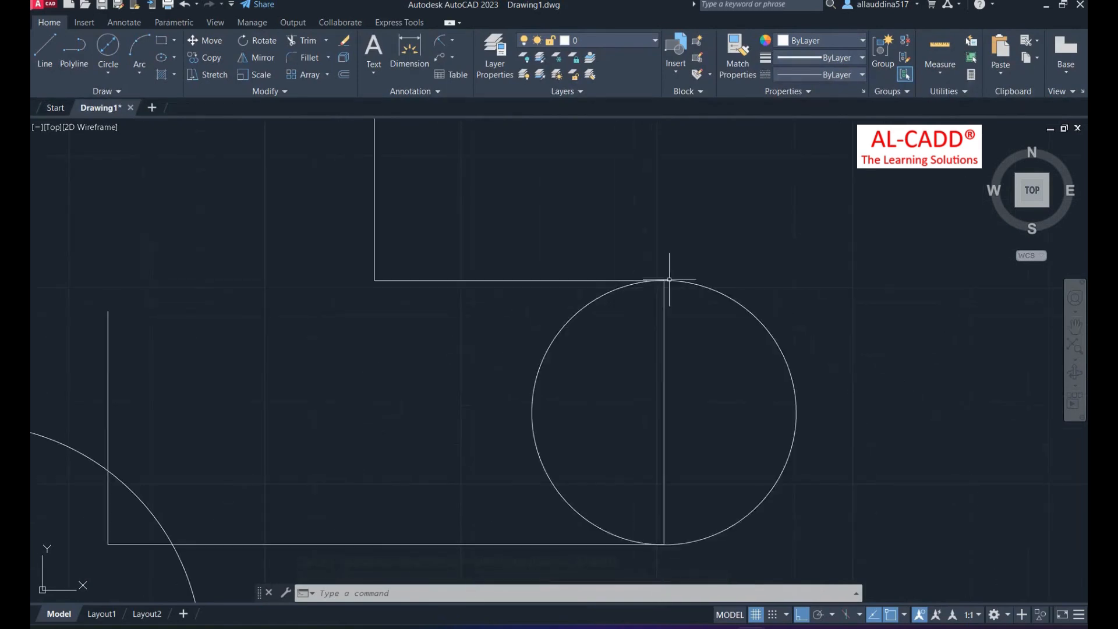
scroll(712, 352, "down", 4)
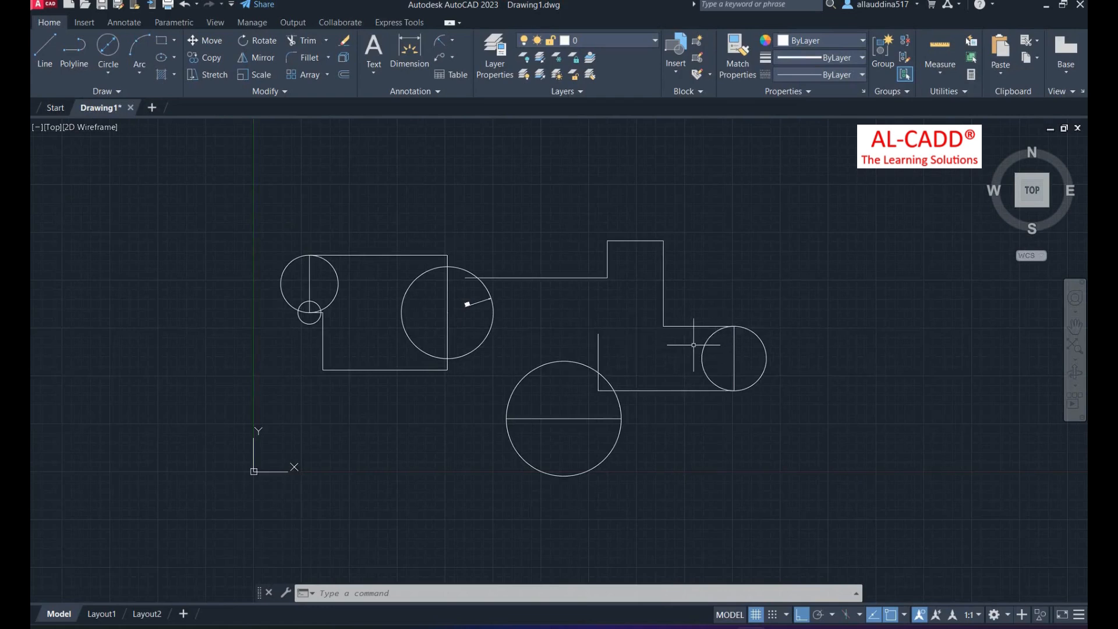
Step: Draw a centre-diameter circle of 6' diameter centred on the top-right corner of the open outline's raised section
scroll(640, 316, "up", 5)
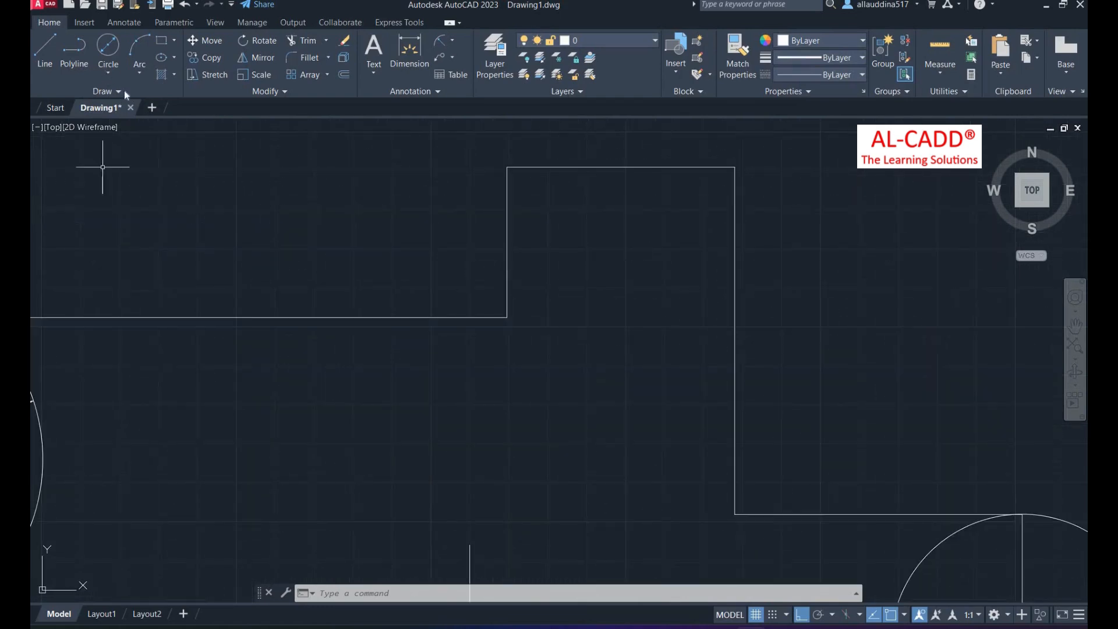
left_click(108, 72)
left_click(139, 124)
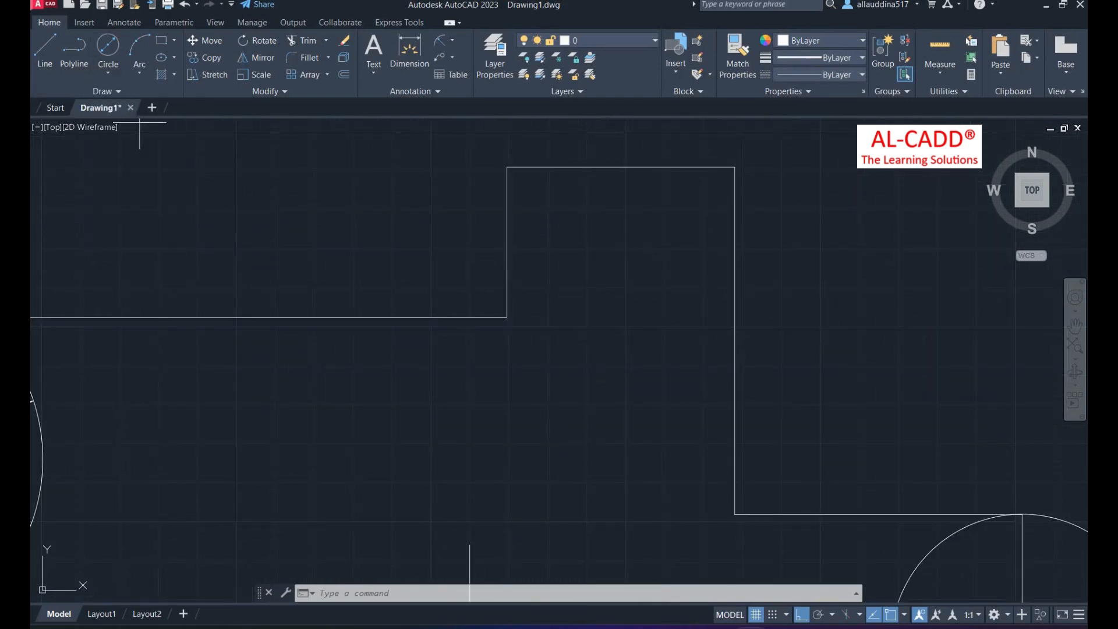
left_click(735, 168)
scroll(529, 167, "down", 3)
scroll(527, 174, "up", 1)
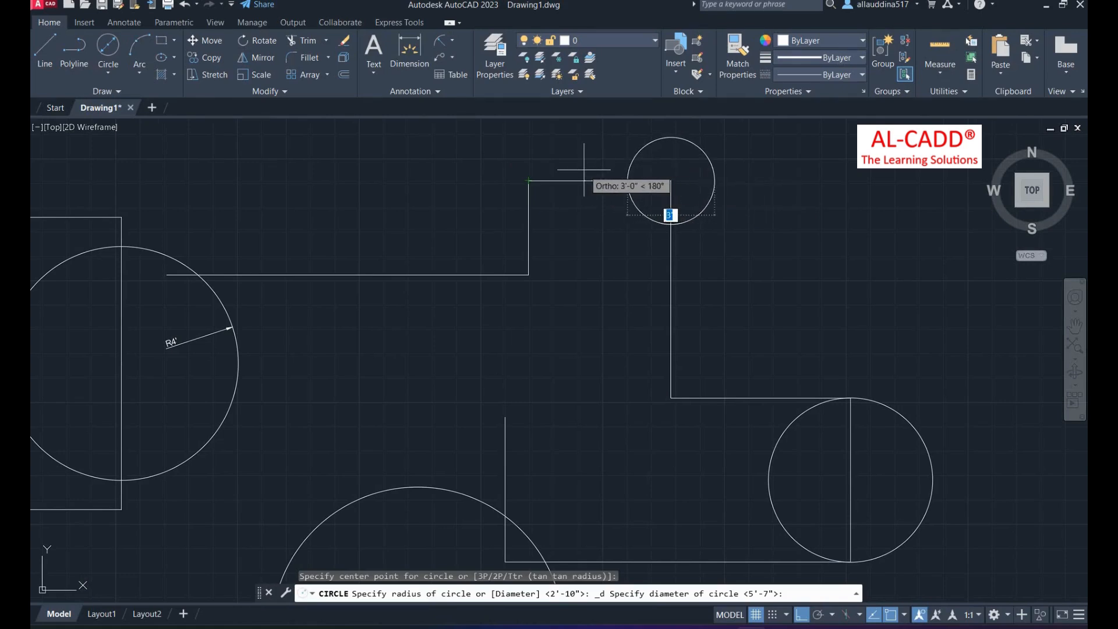
type("6'")
key("Return")
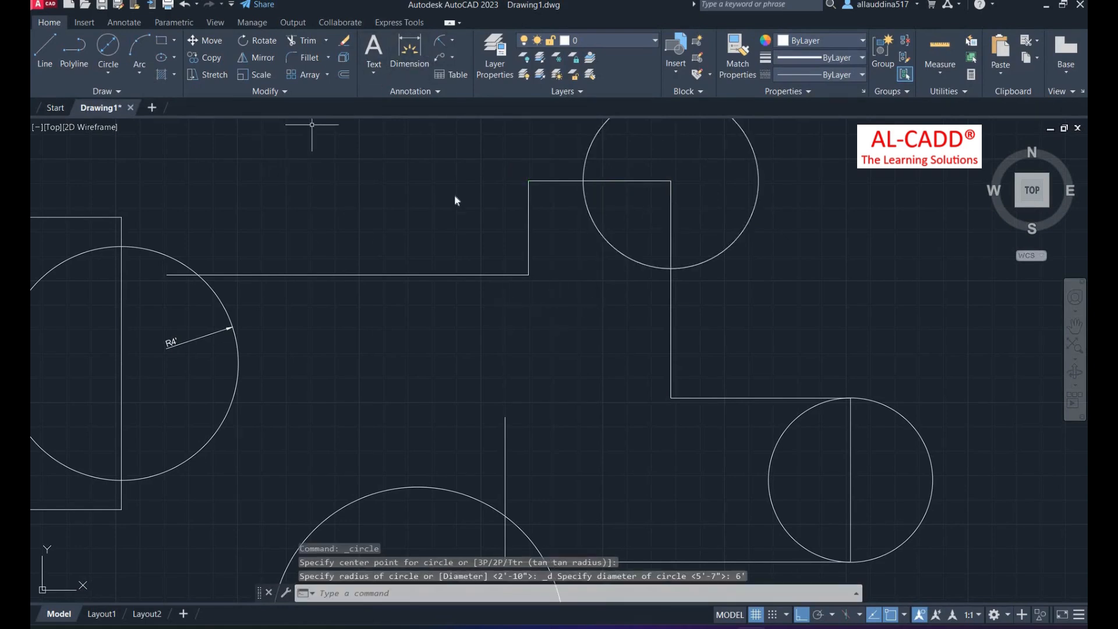
Step: Add a diameter dimension to the circle on the raised section's top-right corner, with its text inside the circle
left_click(452, 40)
left_click(469, 204)
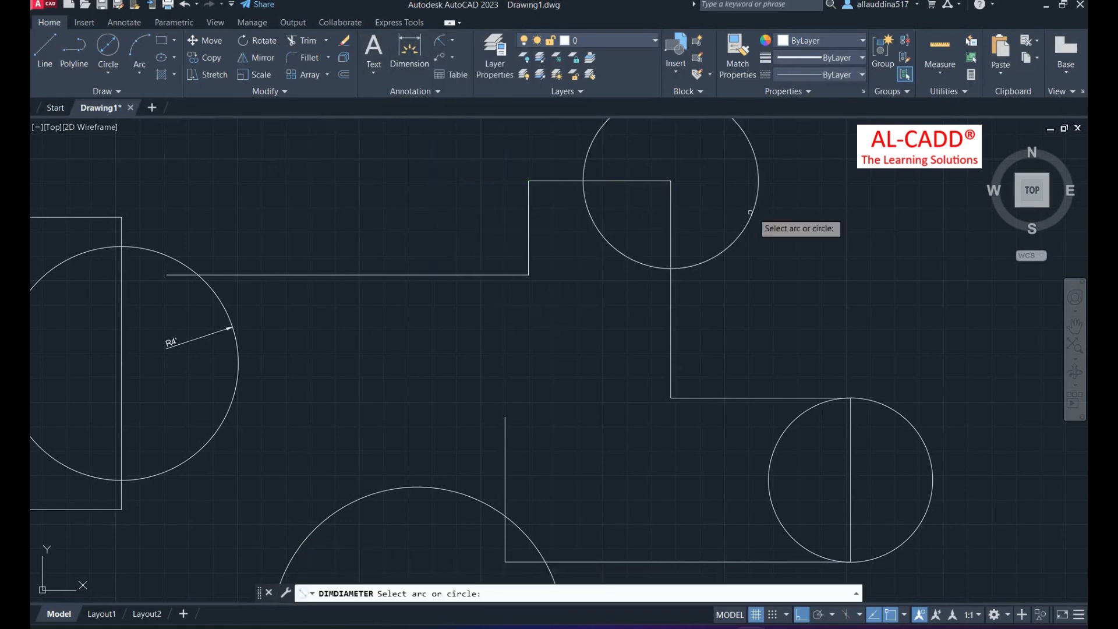
left_click(753, 207)
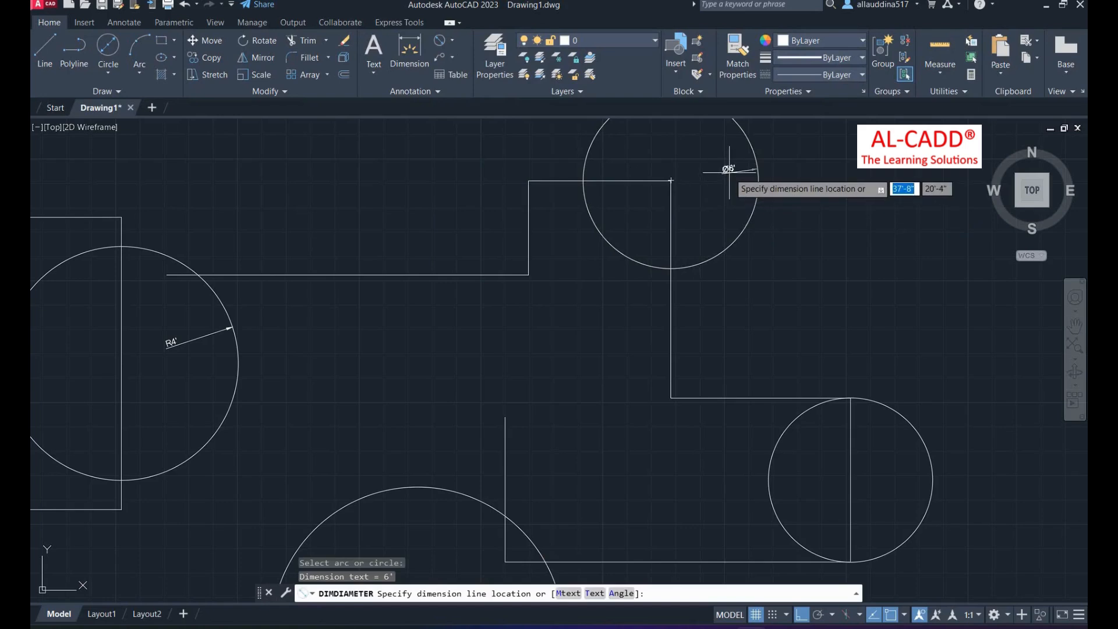
left_click(729, 168)
scroll(734, 157, "up", 6)
scroll(698, 254, "down", 3)
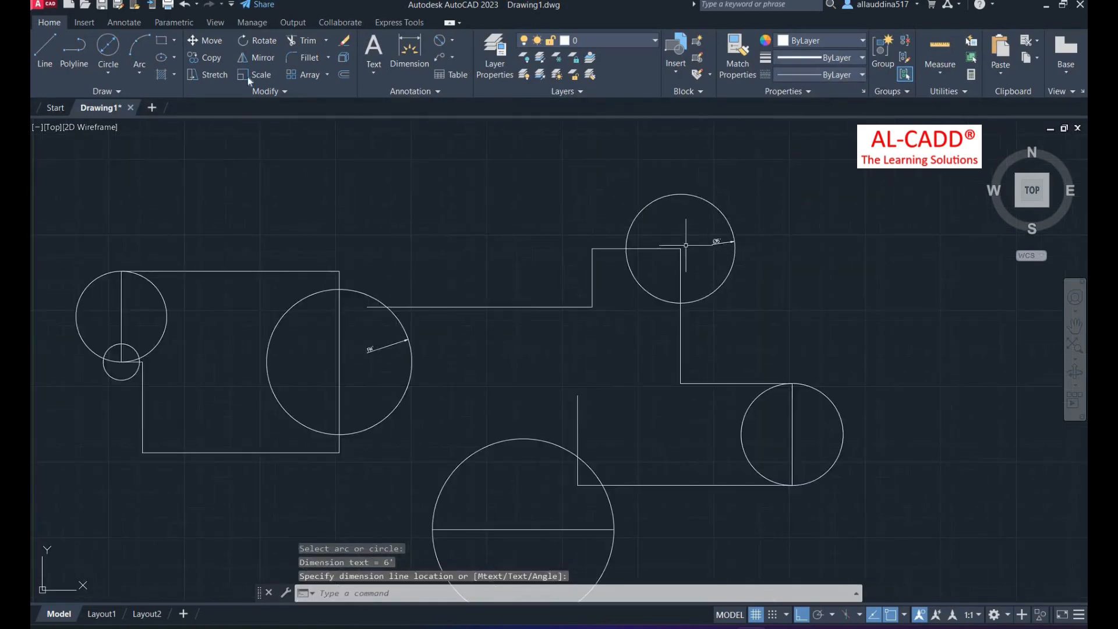
Step: Check where the circle on the open outline's right vertical edge meets the edge's upper end, and delete that circle
scroll(652, 242, "up", 1)
left_click(107, 72)
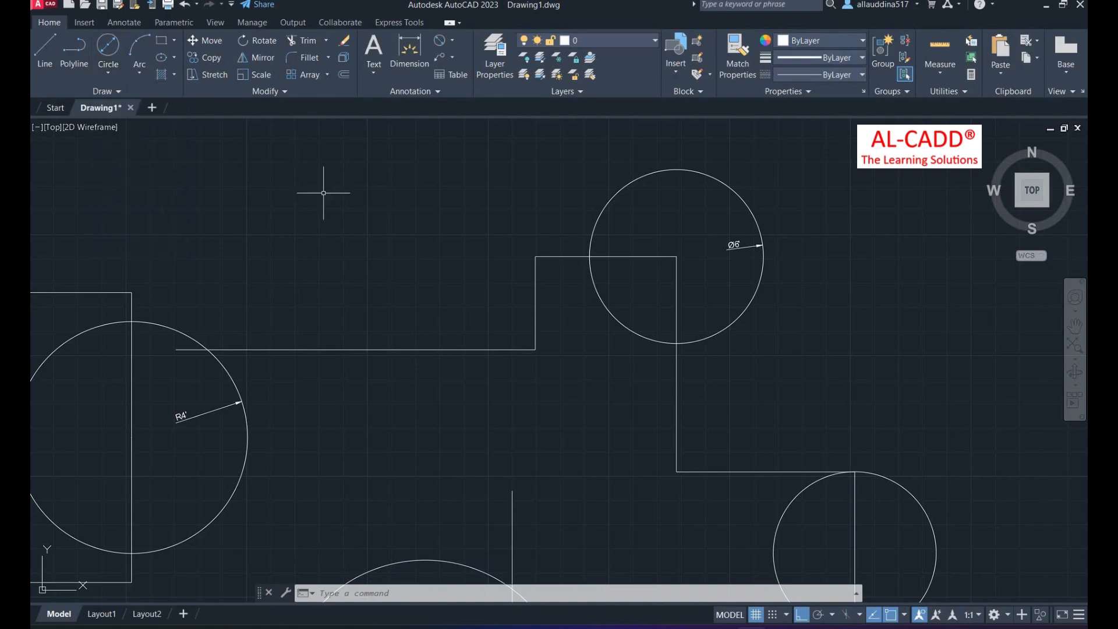
scroll(332, 204, "down", 2)
scroll(713, 437, "up", 2)
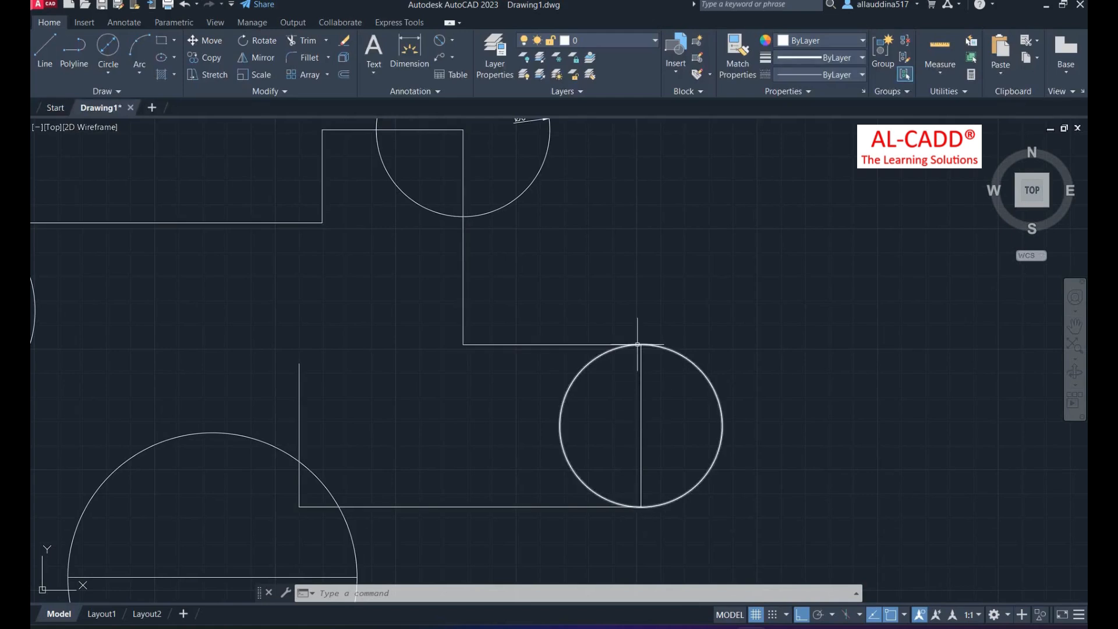
scroll(643, 350, "up", 6)
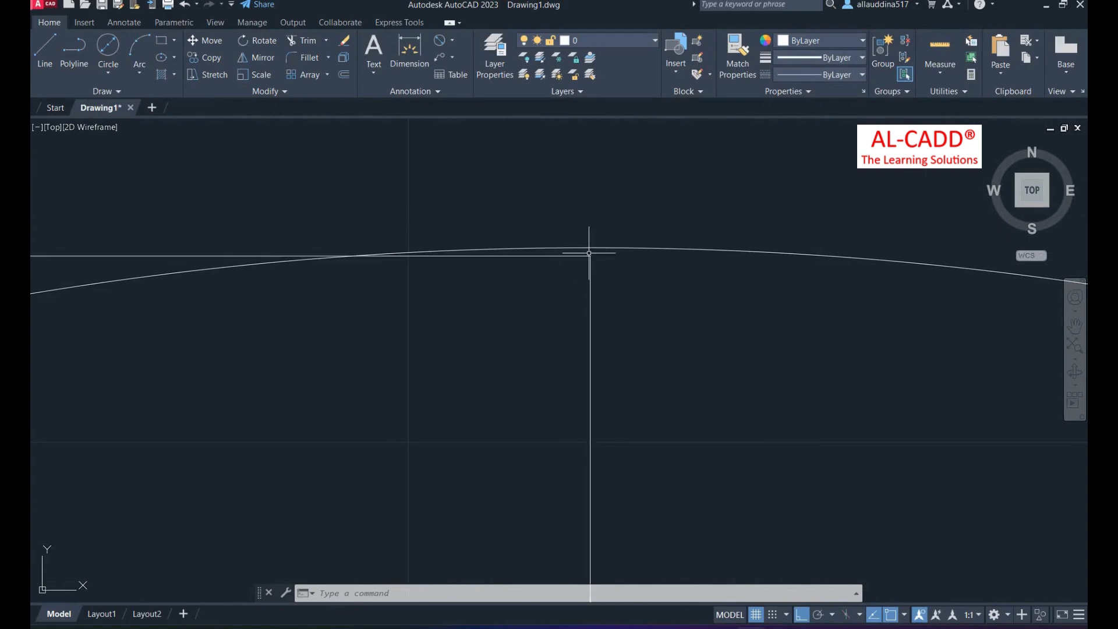
scroll(711, 287, "down", 5)
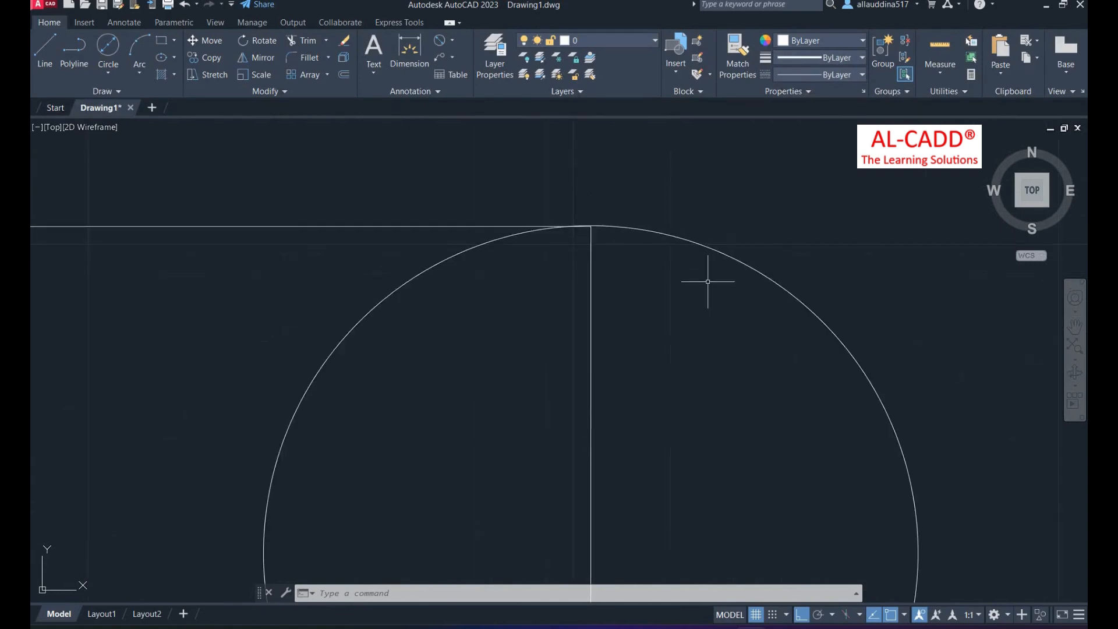
left_click(781, 274)
left_click(748, 321)
key("Delete")
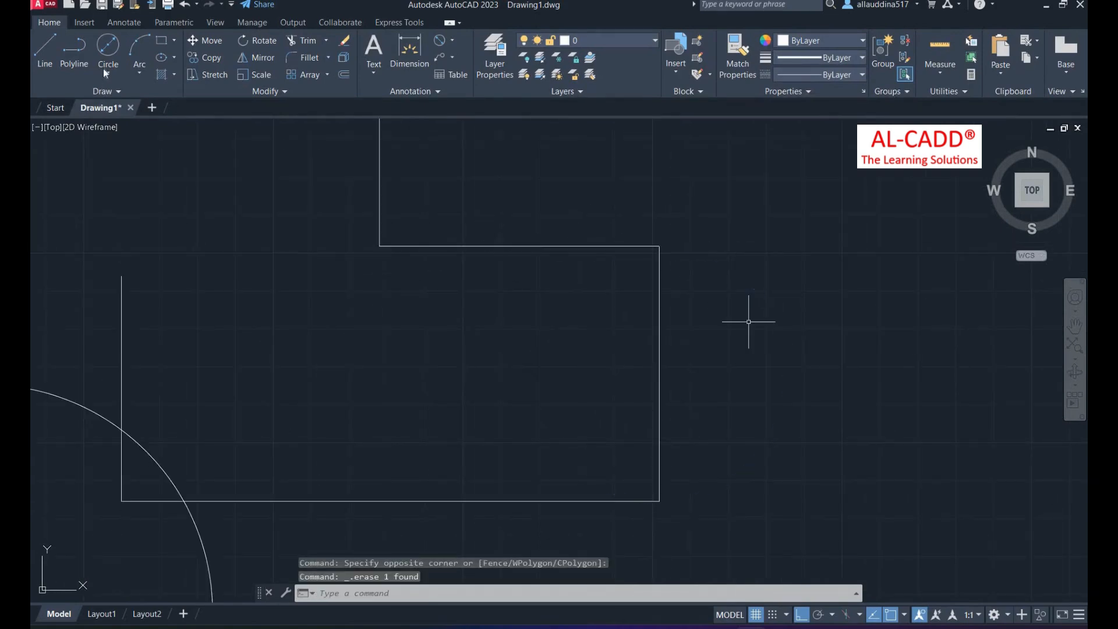
Step: Draw a two-point circle whose diameter runs from the lower to the upper end of the open outline's right vertical edge
left_click(107, 70)
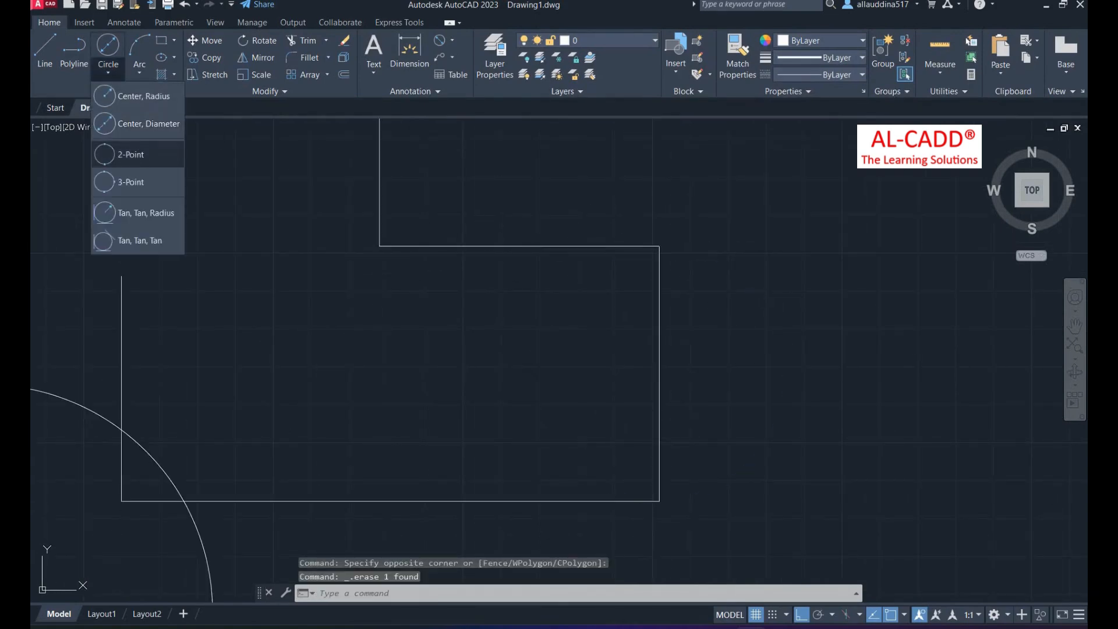
left_click(130, 155)
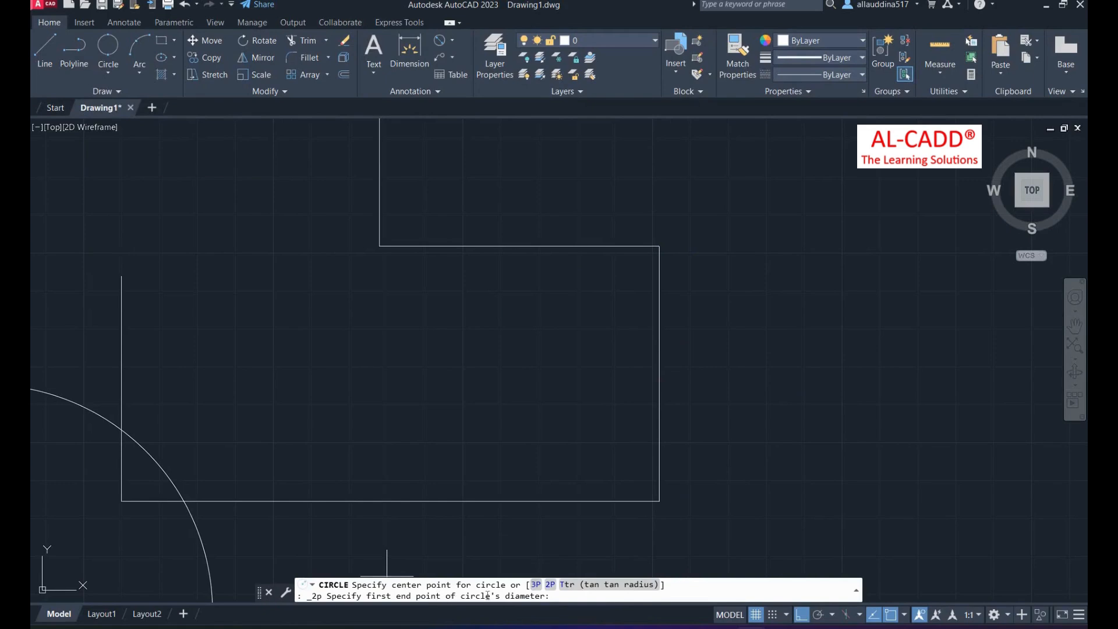
left_click(659, 501)
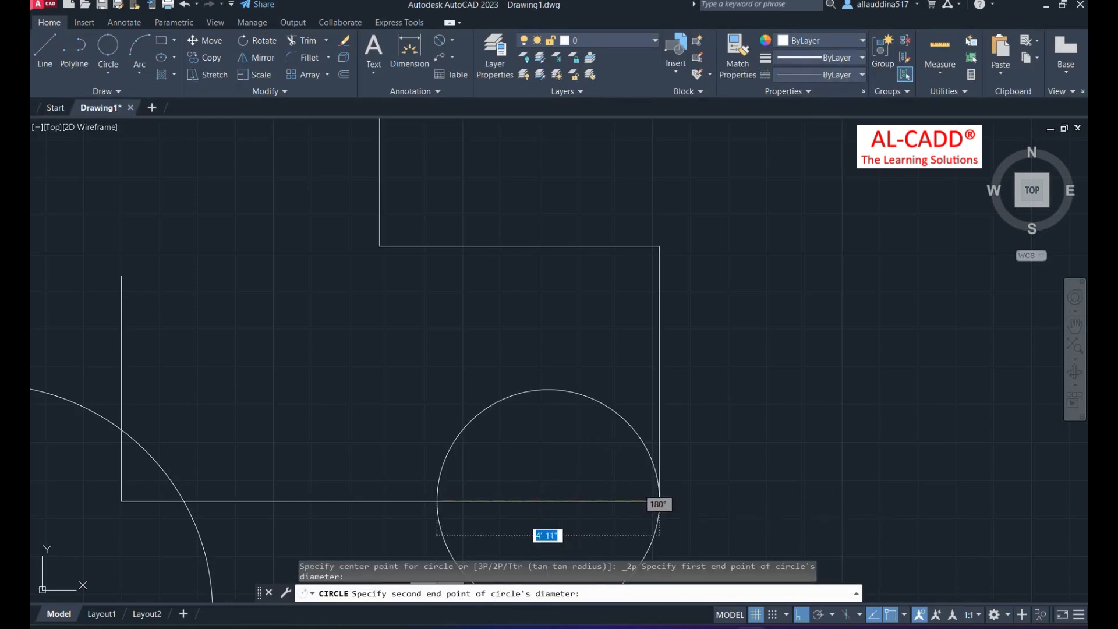
left_click(659, 245)
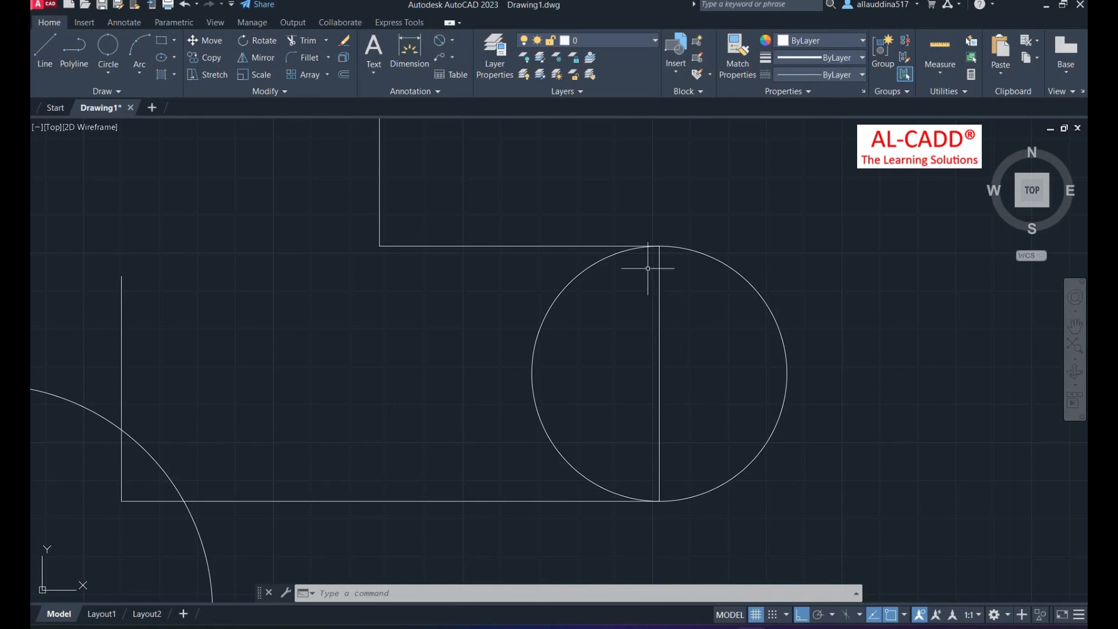
scroll(658, 248, "up", 5)
scroll(641, 227, "up", 5)
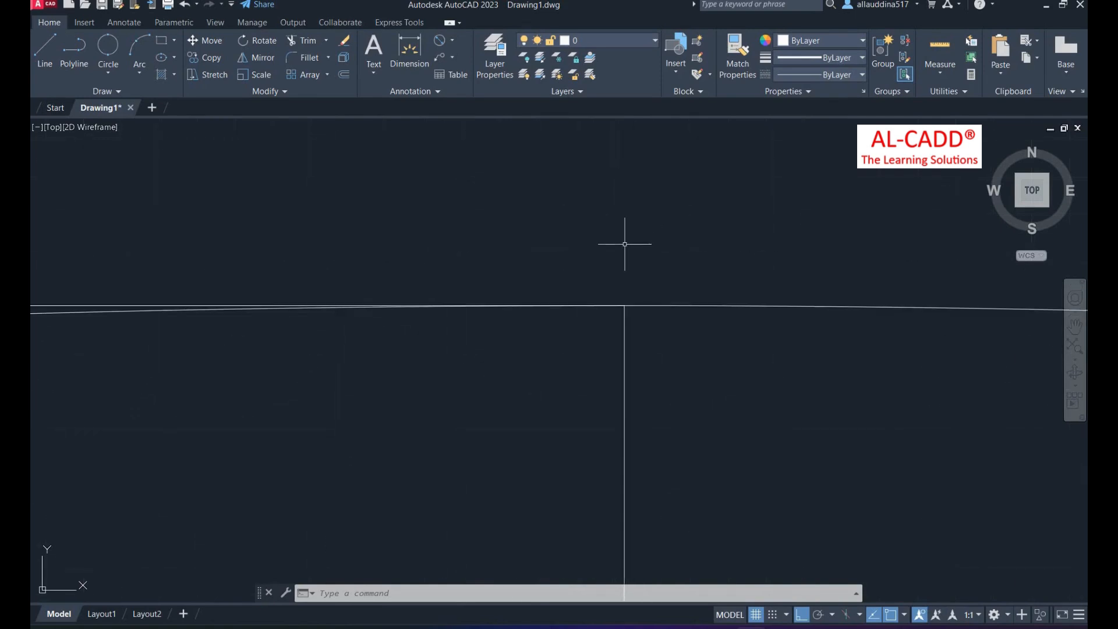
scroll(618, 270, "down", 2)
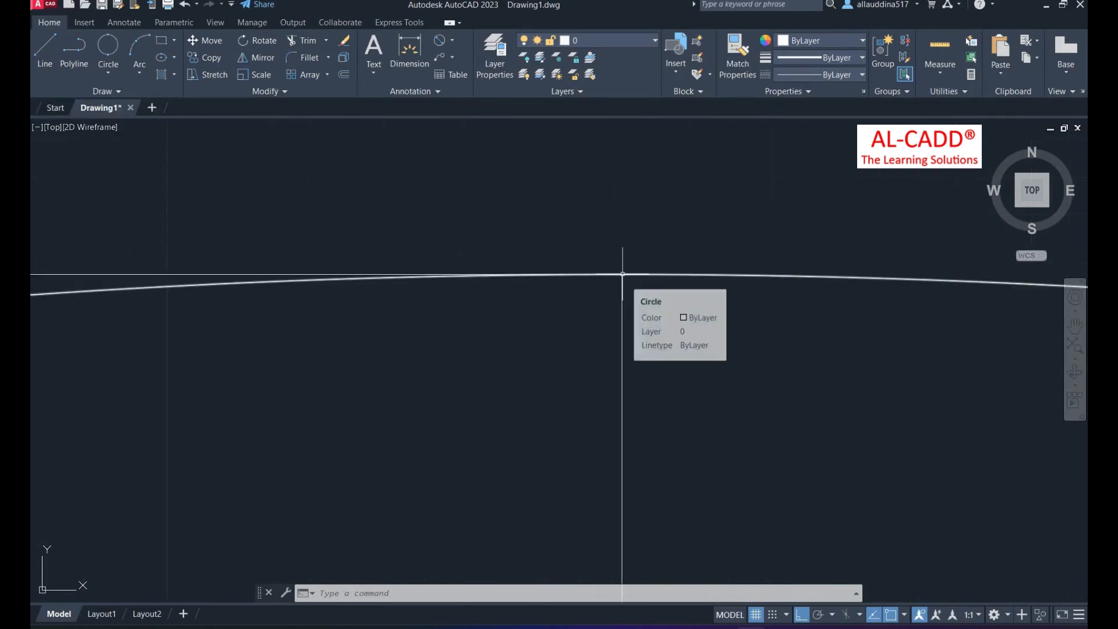
scroll(622, 242, "down", 6)
scroll(641, 361, "up", 6)
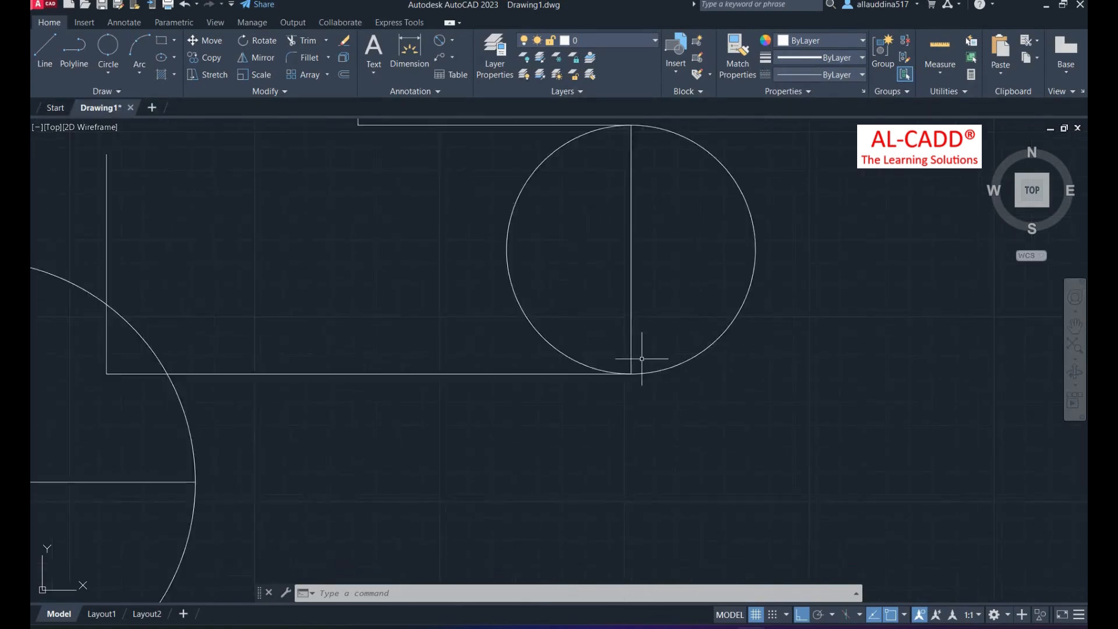
Step: Draw a two-point circle from the upper end of the open outline's lower-left vertical edge straight up to its long upper horizontal edge
scroll(574, 400, "down", 8)
left_click(108, 73)
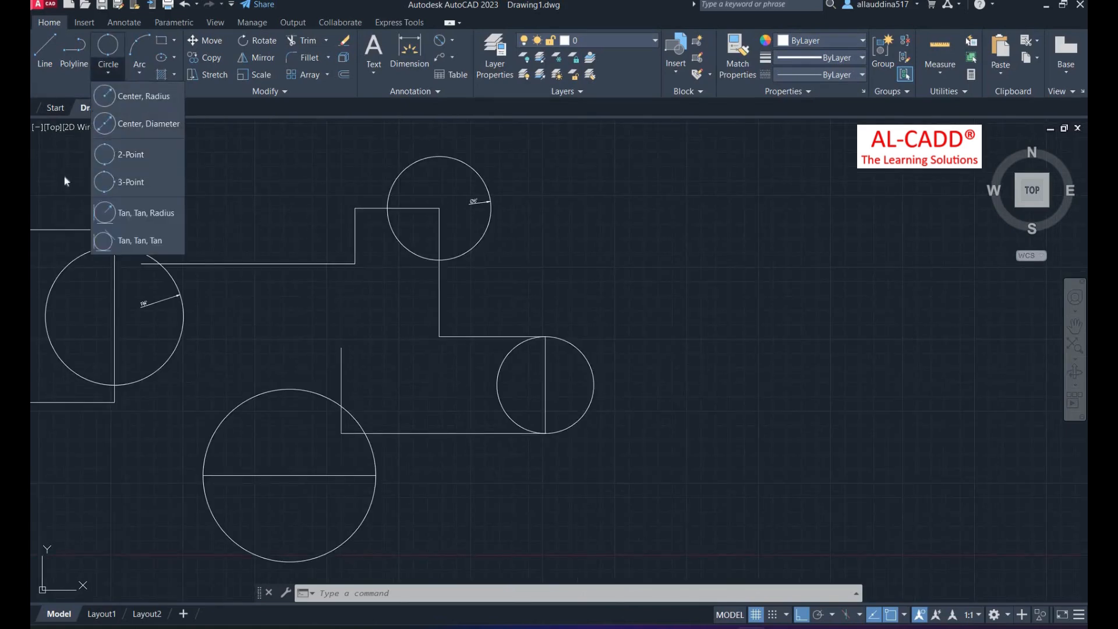
left_click(131, 155)
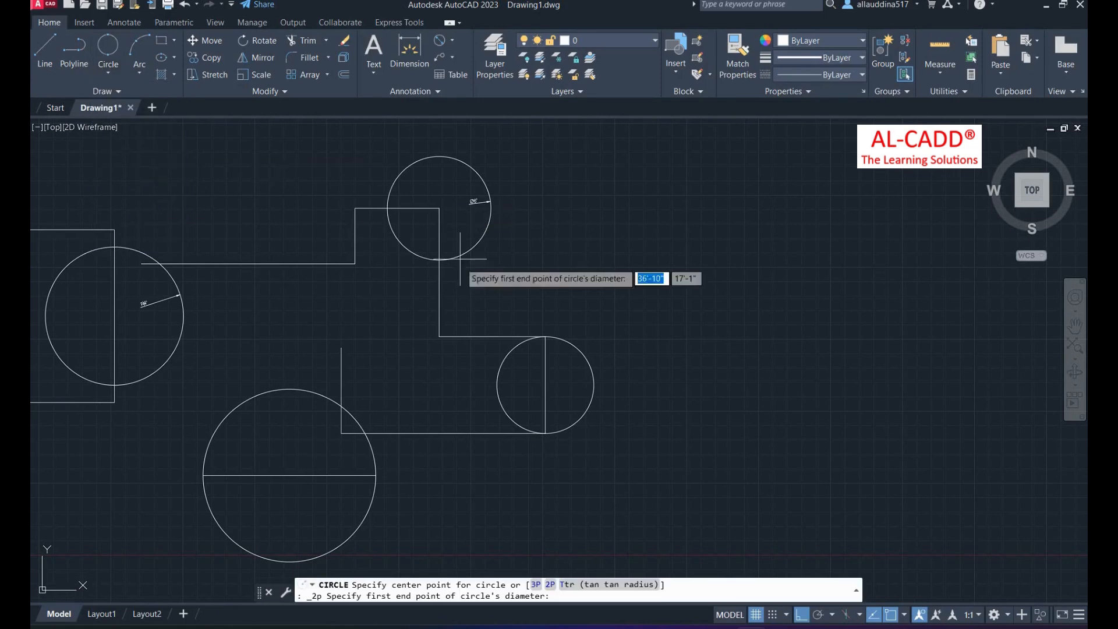
scroll(443, 291, "down", 3)
scroll(330, 297, "up", 3)
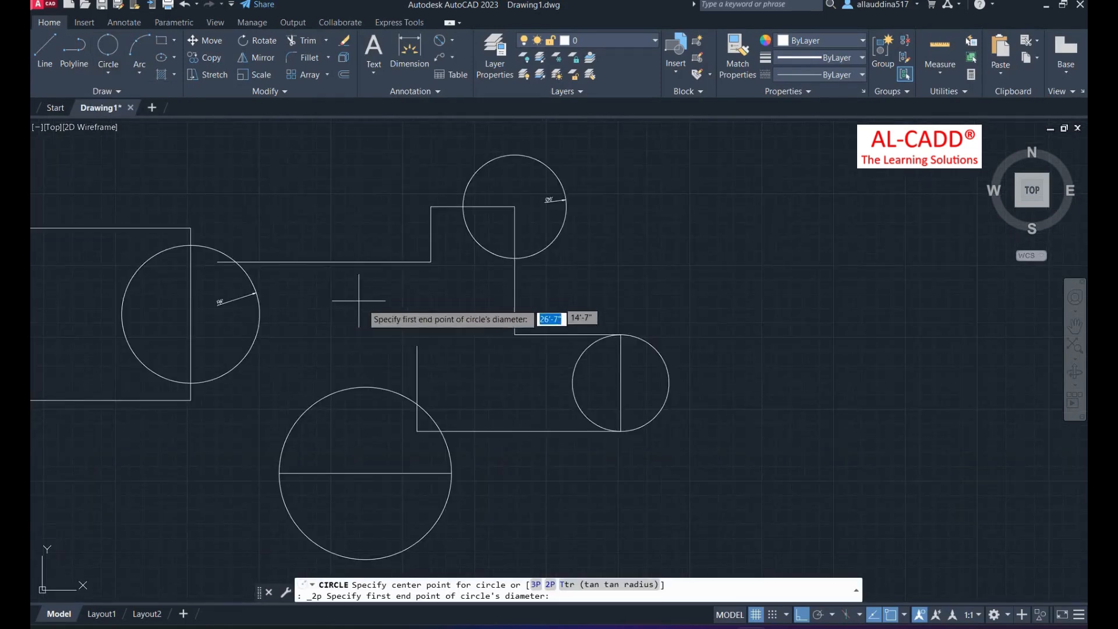
scroll(414, 288, "up", 2)
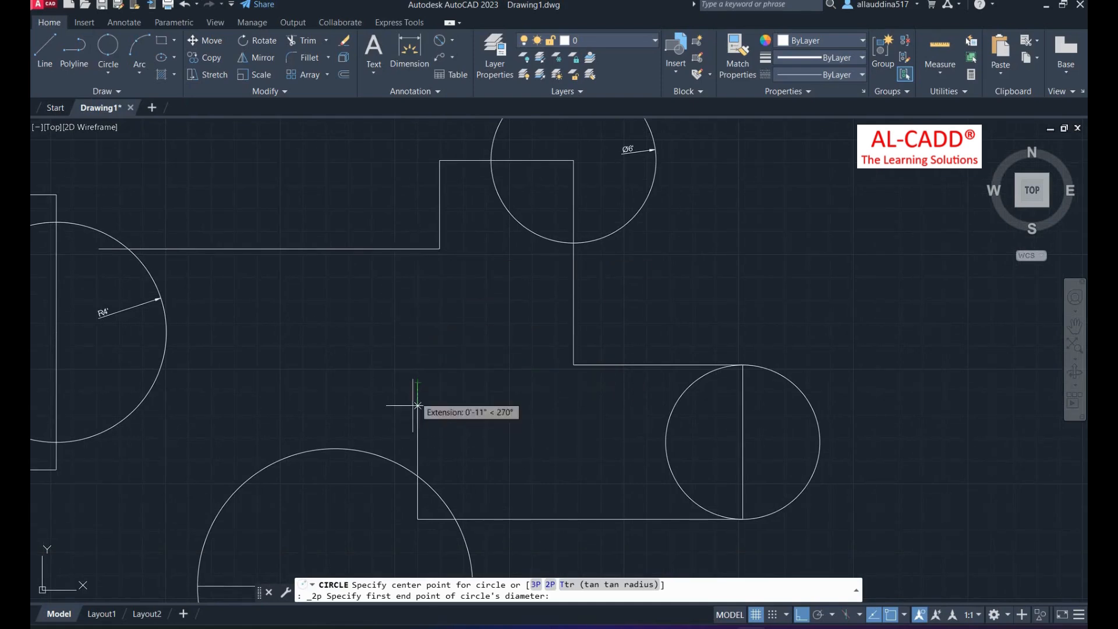
left_click(416, 382)
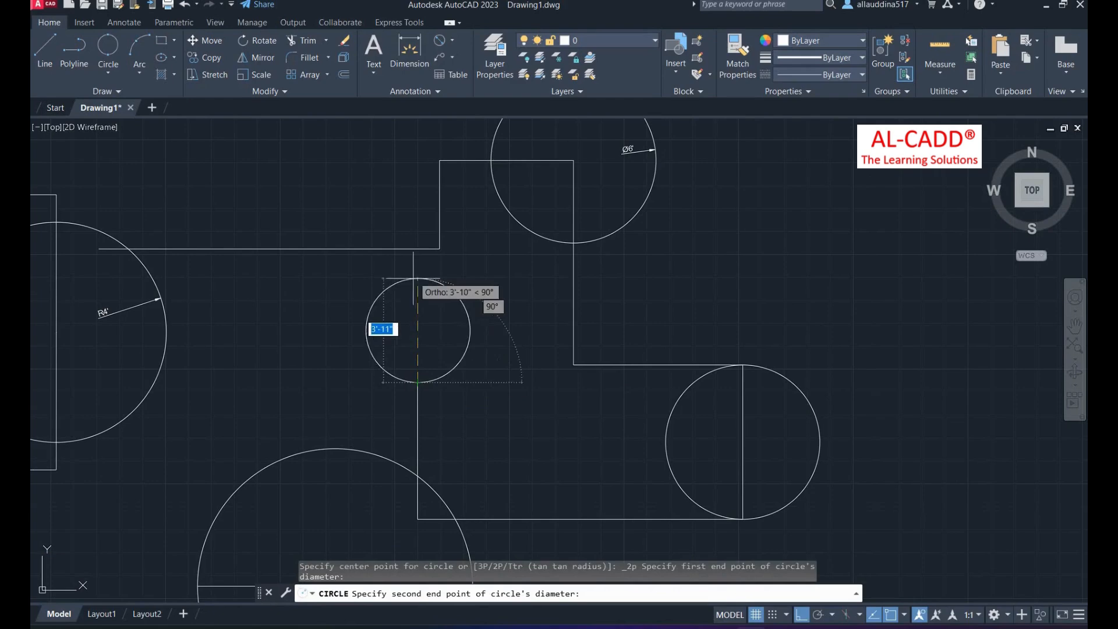
left_click(420, 249)
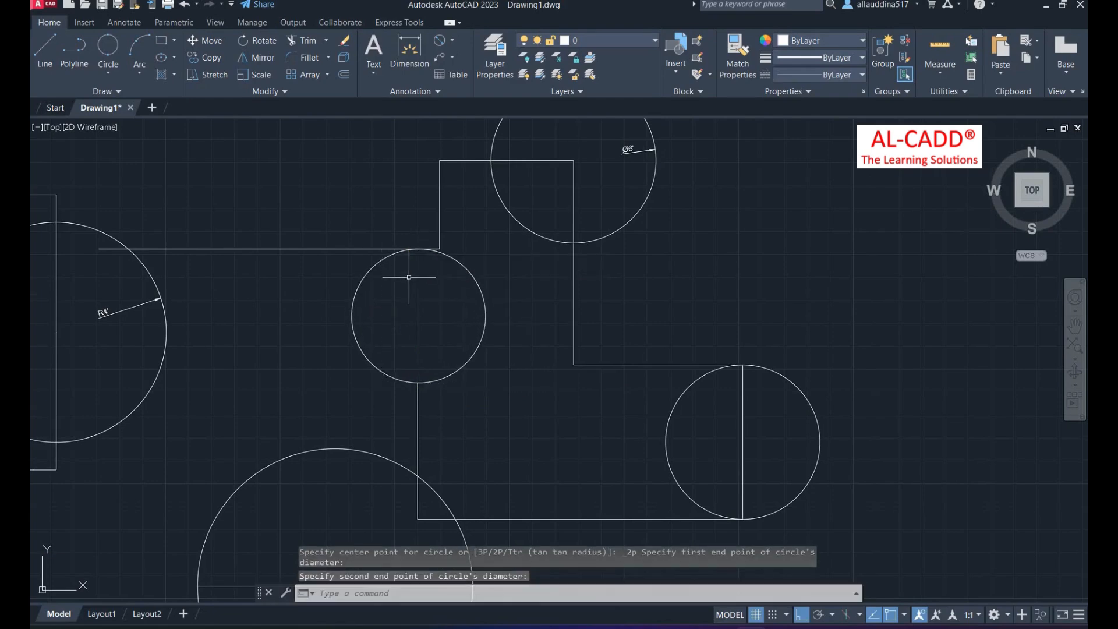
Step: Draw a separate vertical line in the empty space below the open outline's bottom edge
scroll(409, 277, "down", 4)
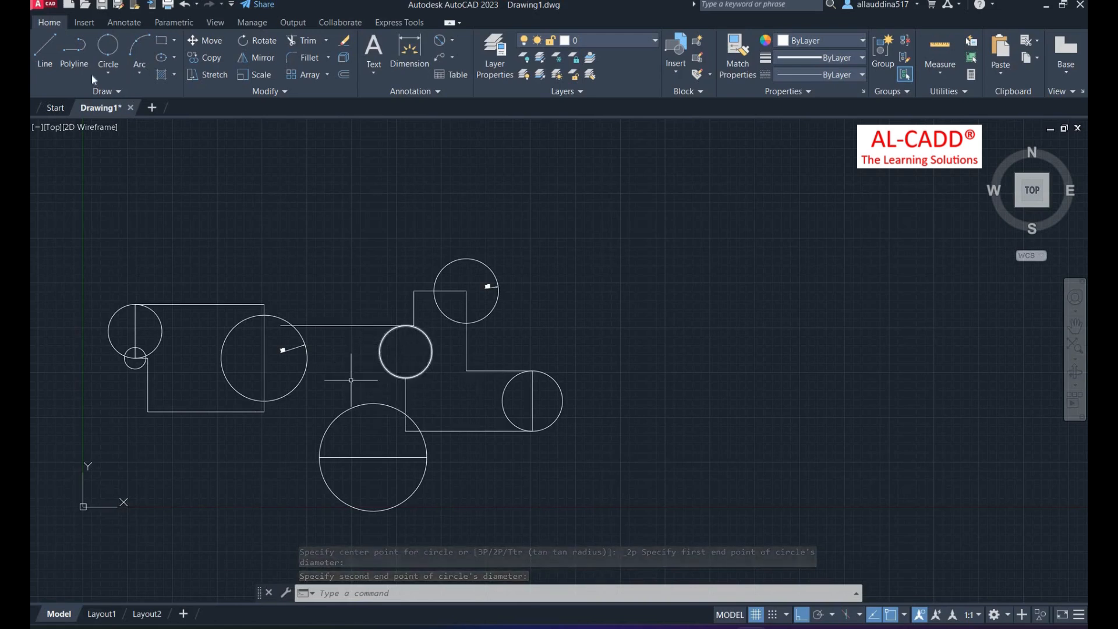
left_click(108, 72)
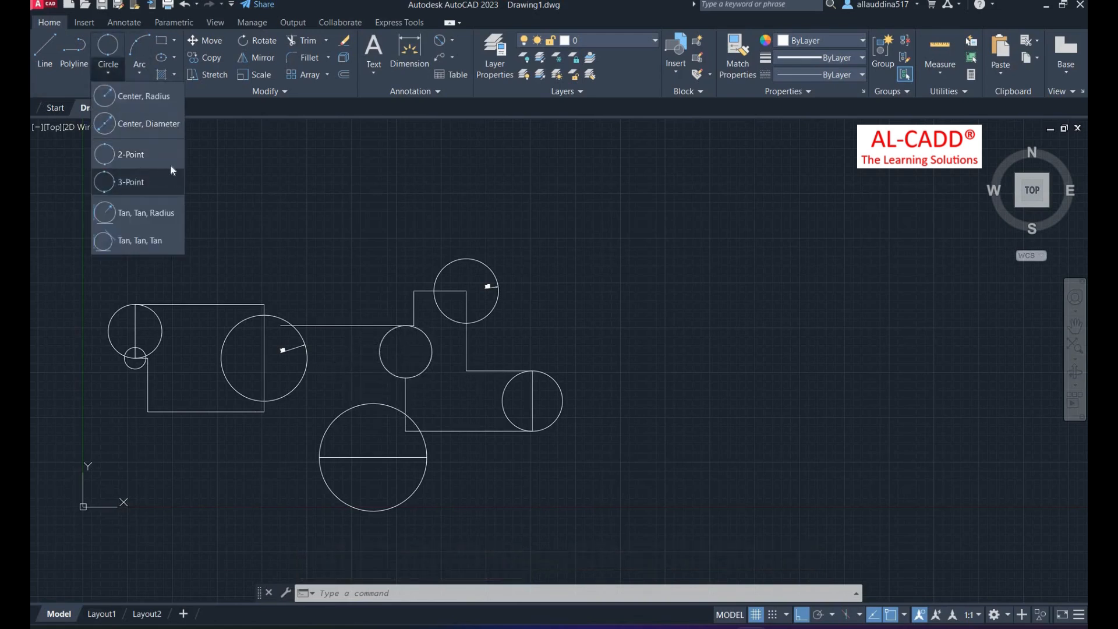
left_click(45, 52)
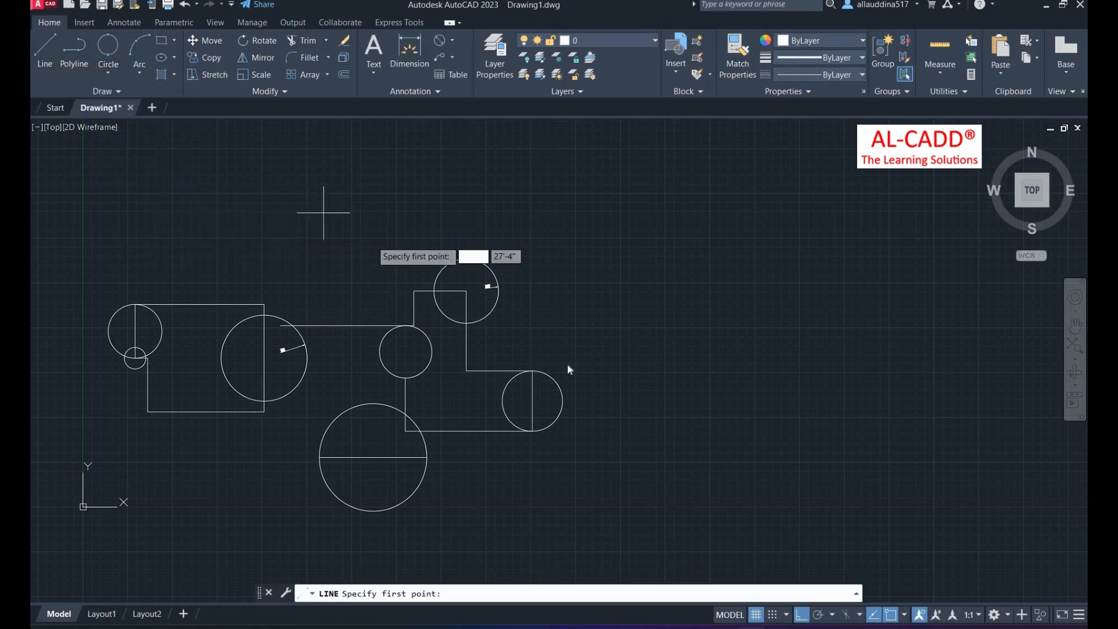
scroll(573, 350, "up", 3)
scroll(524, 414, "down", 4)
scroll(544, 440, "up", 6)
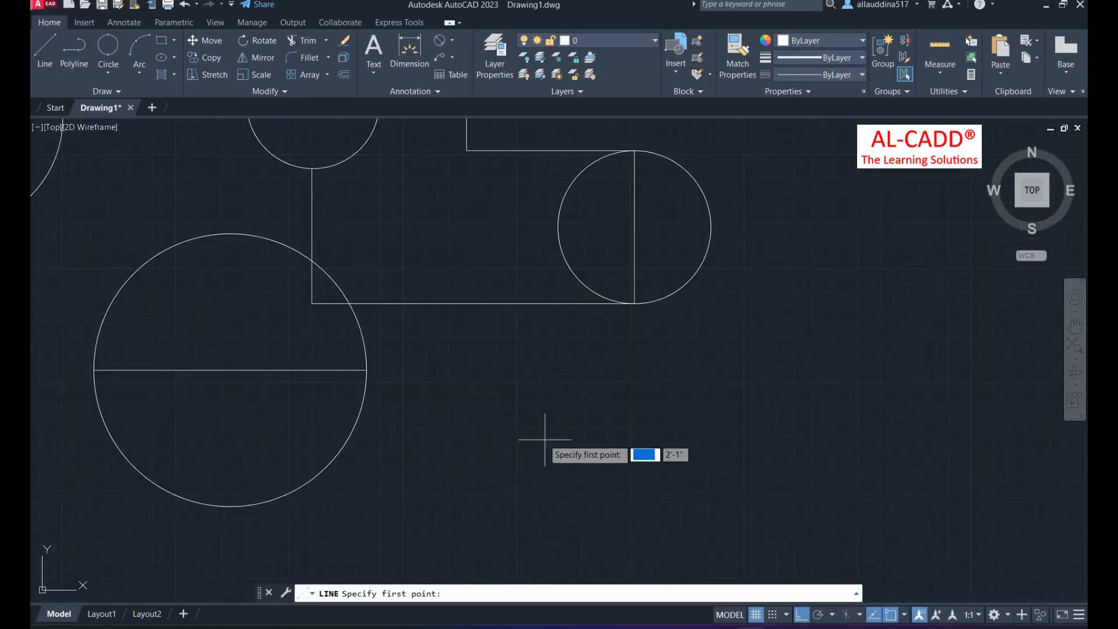
left_click(528, 415)
left_click(529, 538)
right_click(514, 370)
left_click(547, 376)
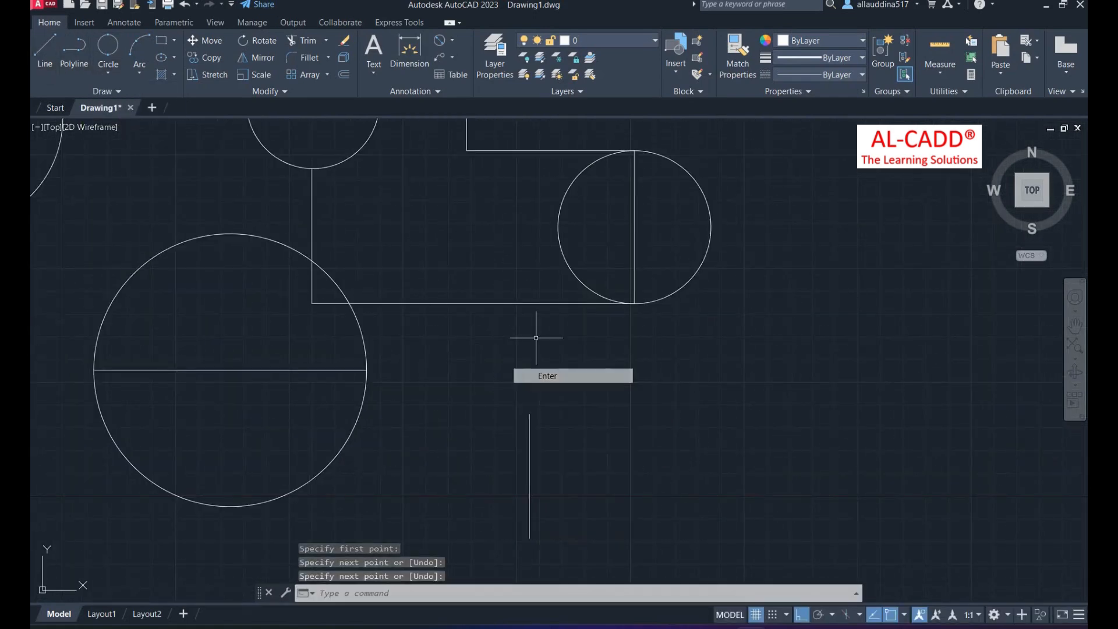
Step: Draw a separate horizontal line about 4'-2" long between the outline's bottom edge and the new vertical line, offset to its right
right_click(506, 254)
left_click(527, 260)
left_click(584, 365)
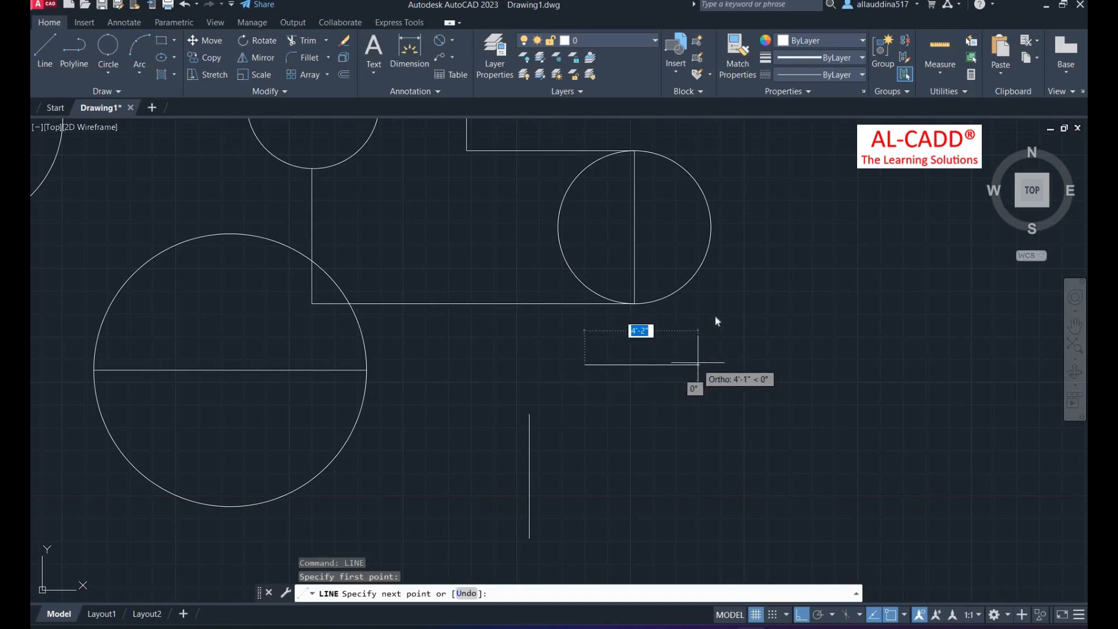
left_click(697, 365)
right_click(687, 306)
left_click(719, 317)
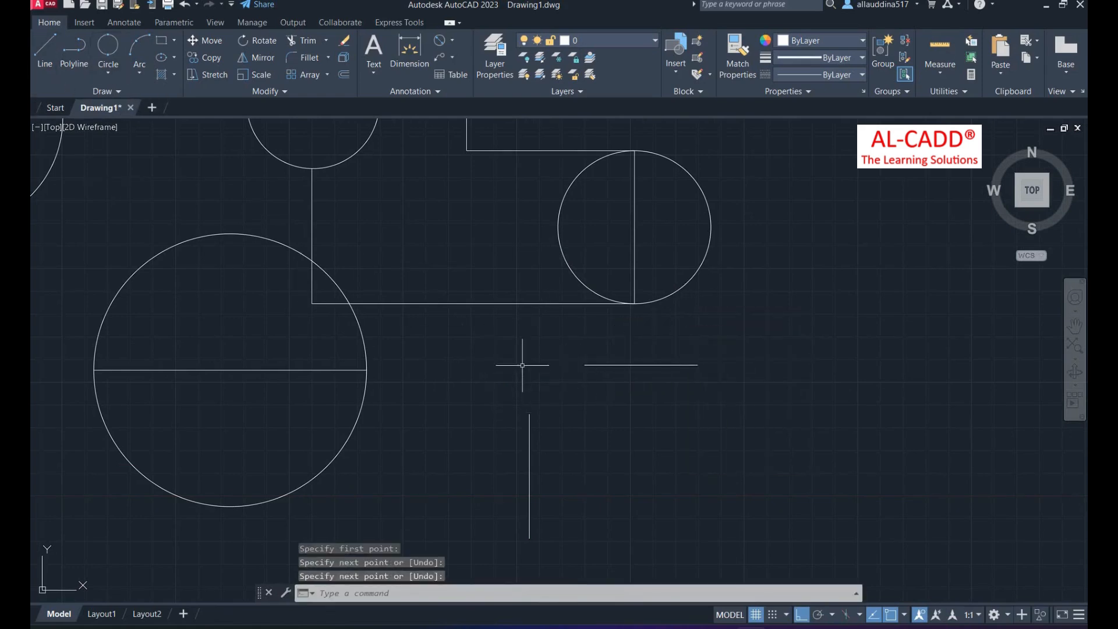
Step: Draw a three-point circle through the vertical line's upper end, the horizontal line's left end and the outline's bottom edge directly above
left_click(109, 72)
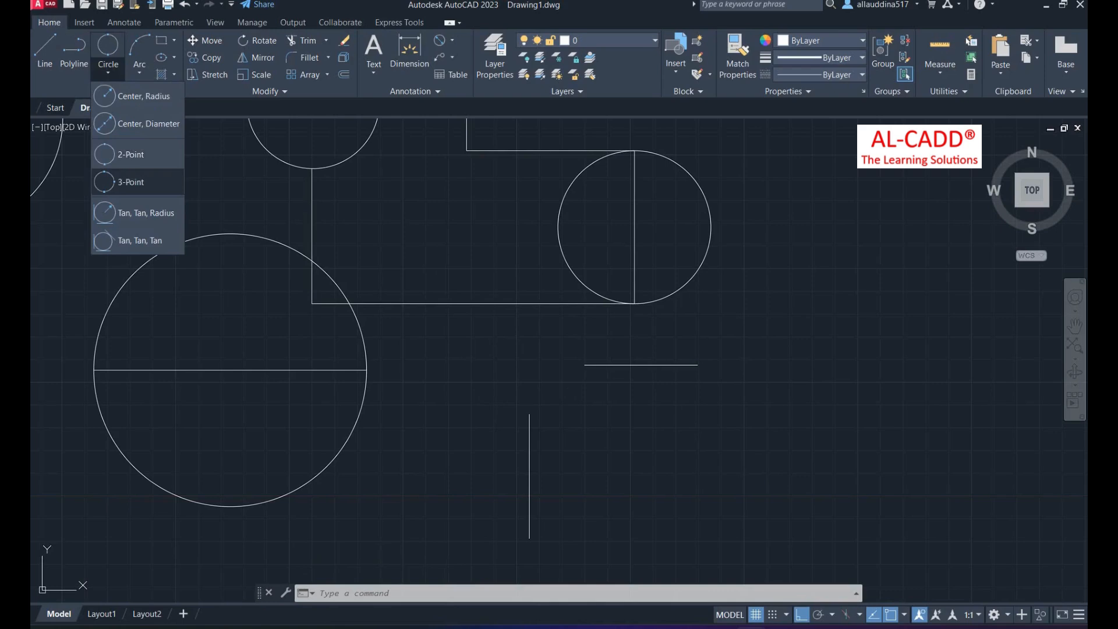
left_click(131, 182)
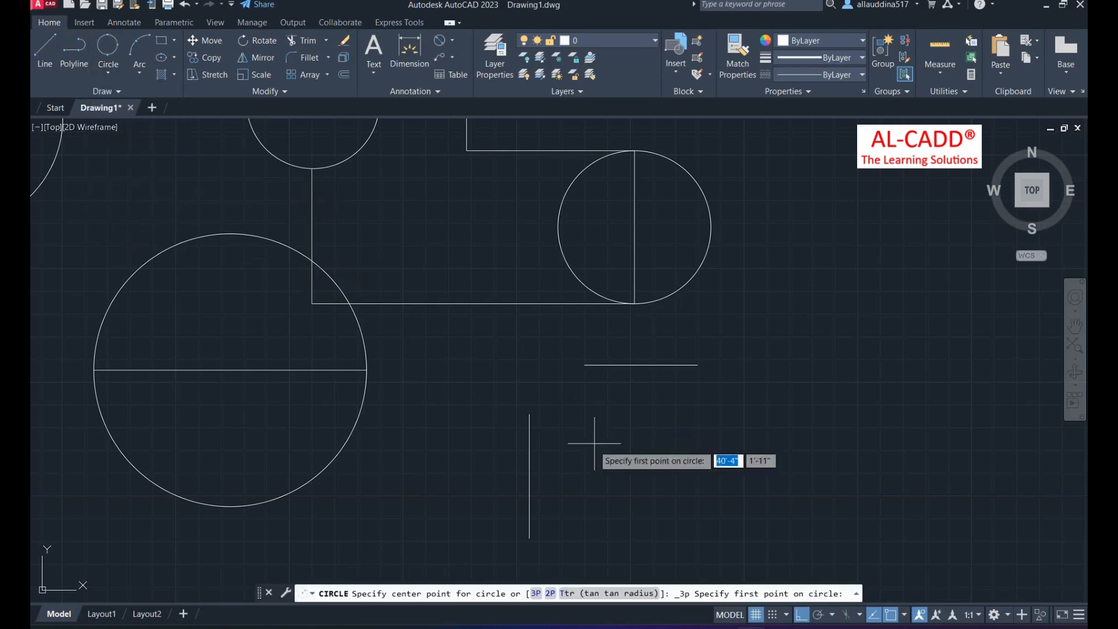
left_click(529, 413)
left_click(585, 365)
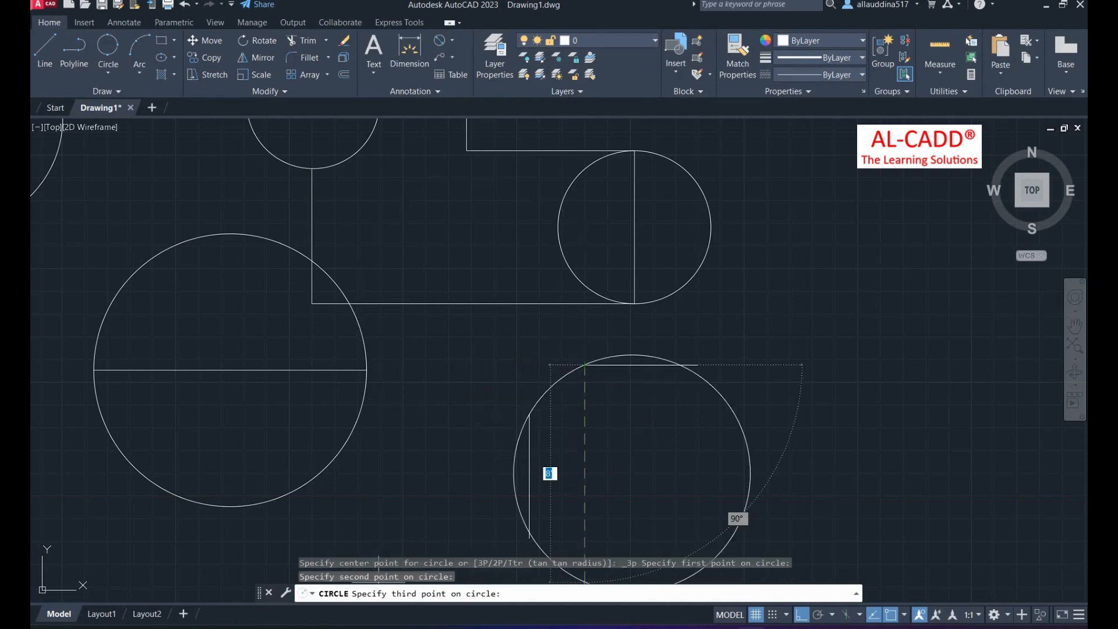
left_click(528, 303)
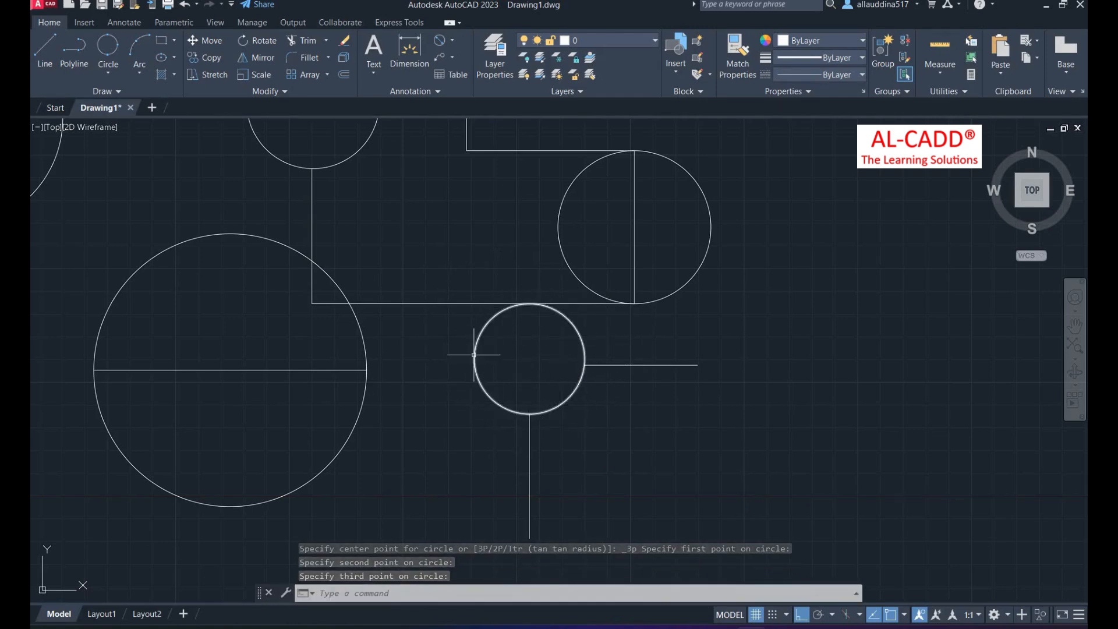
Step: Draw a three-point circle through the open outline's lower-left vertical edge, its bottom edge and a point straight above inside the outline
left_click(108, 72)
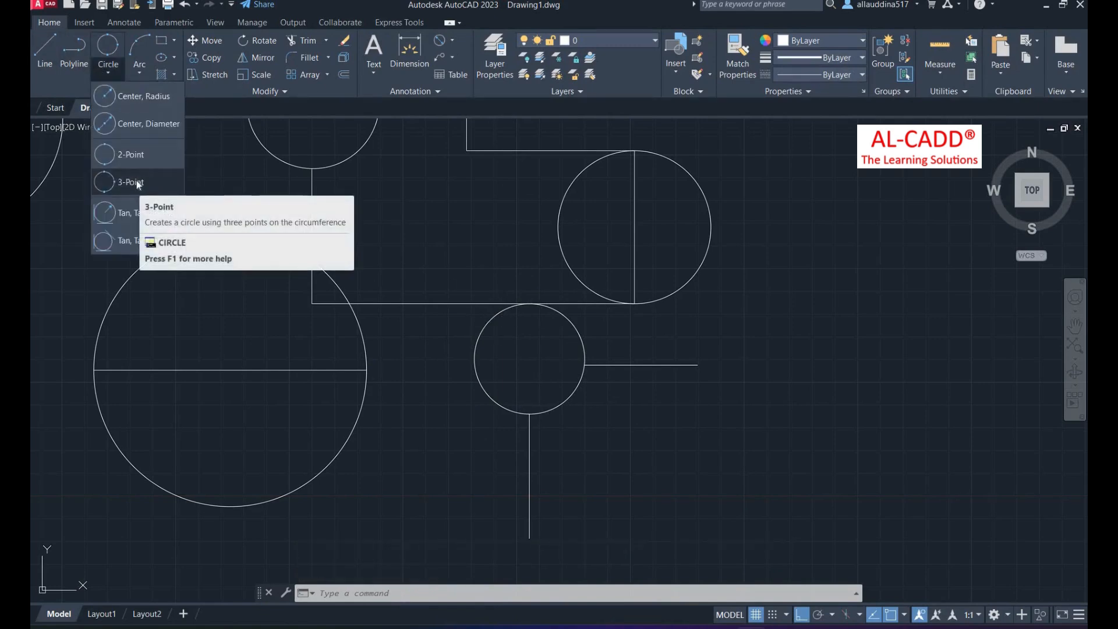
left_click(142, 181)
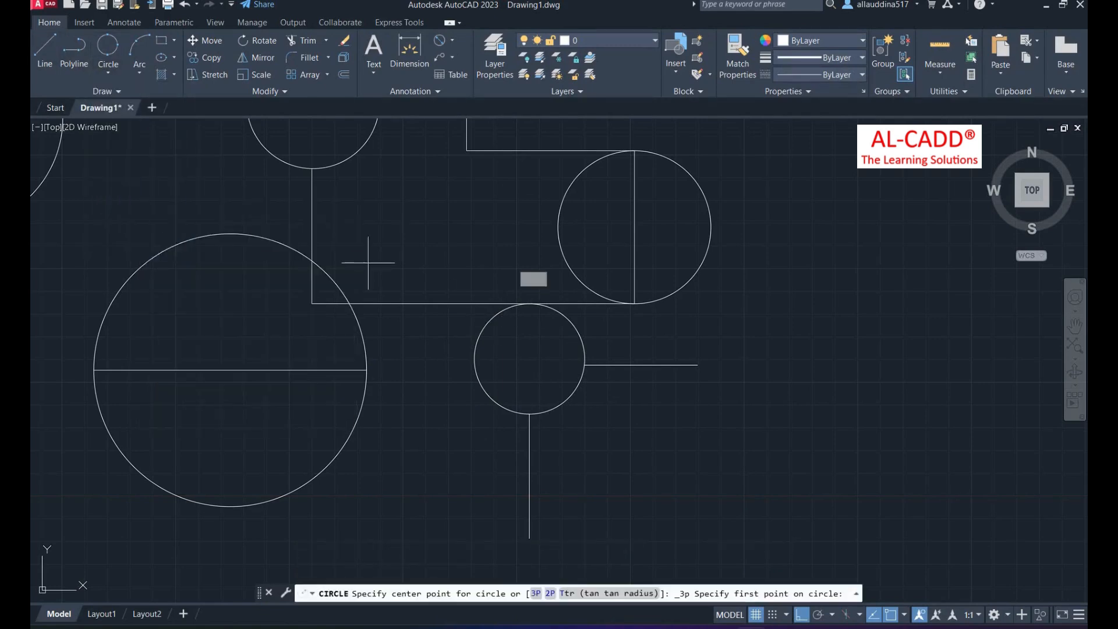
scroll(370, 260, "down", 4)
scroll(357, 272, "up", 4)
left_click(350, 272)
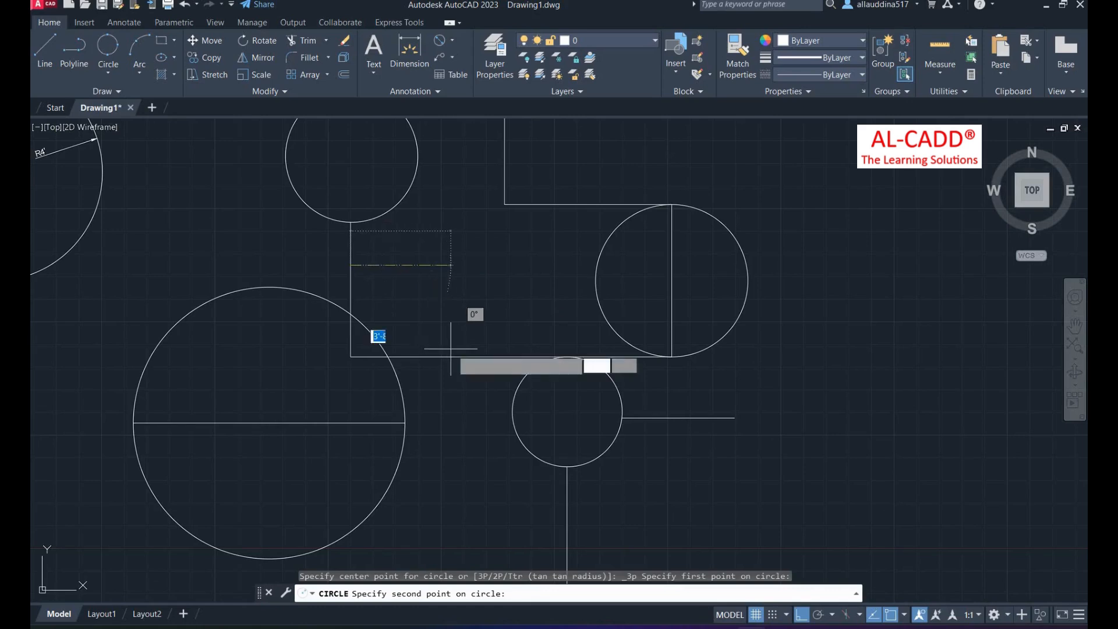
left_click(452, 356)
left_click(454, 178)
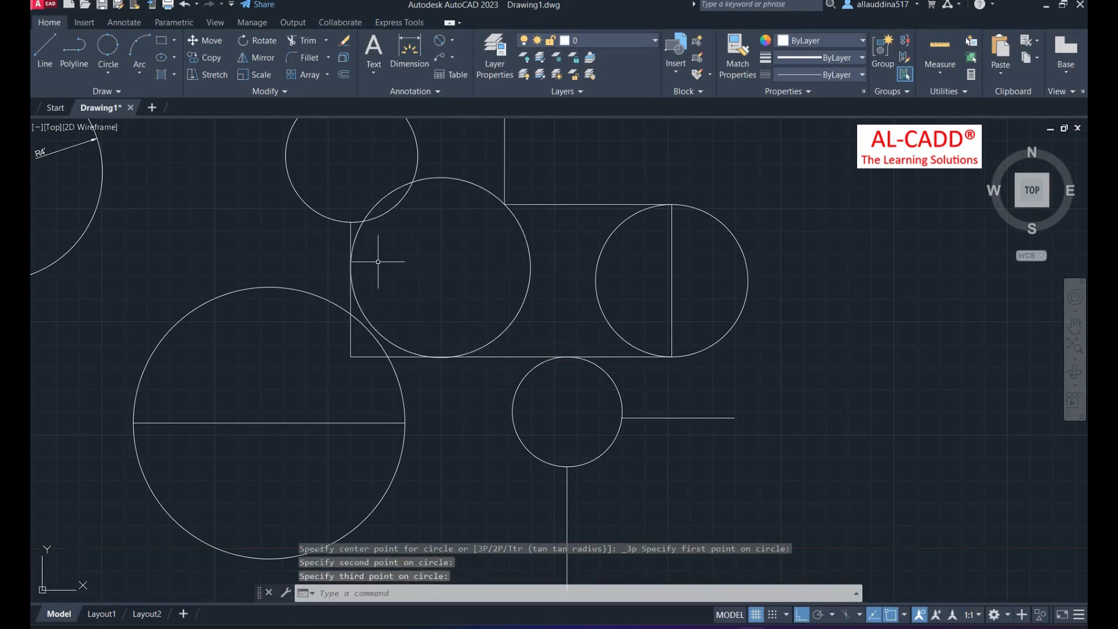
Step: Examine how the two-point circle on the open outline's right vertical edge meets the edge's upper corner, and review the whole drawing
scroll(444, 257, "down", 2)
scroll(478, 298, "down", 1)
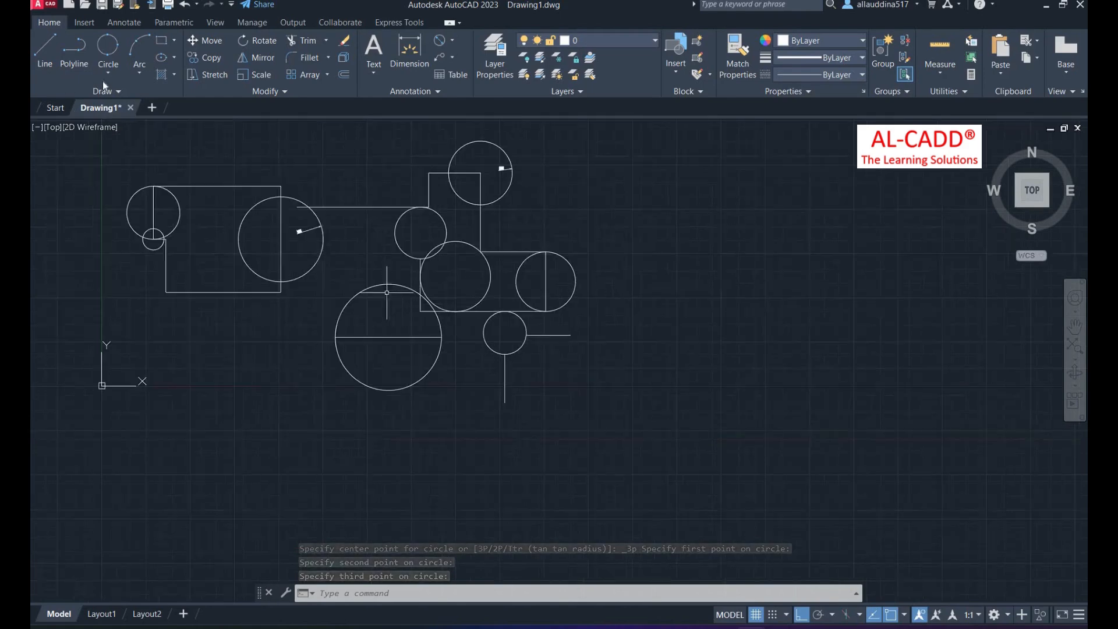
left_click(108, 71)
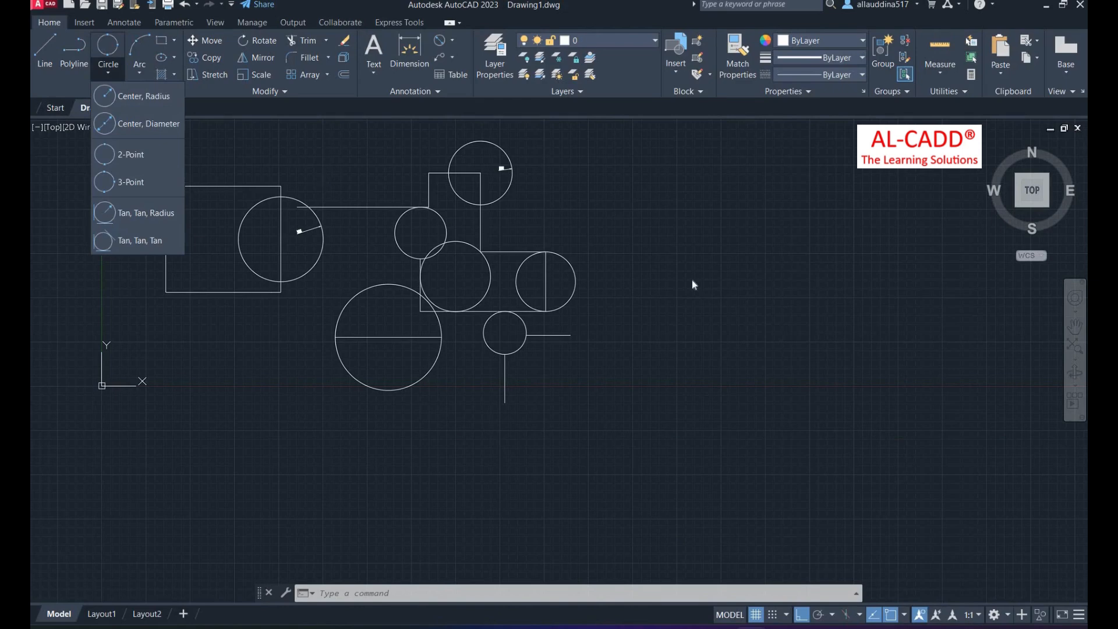
left_click(582, 266)
scroll(556, 259, "up", 6)
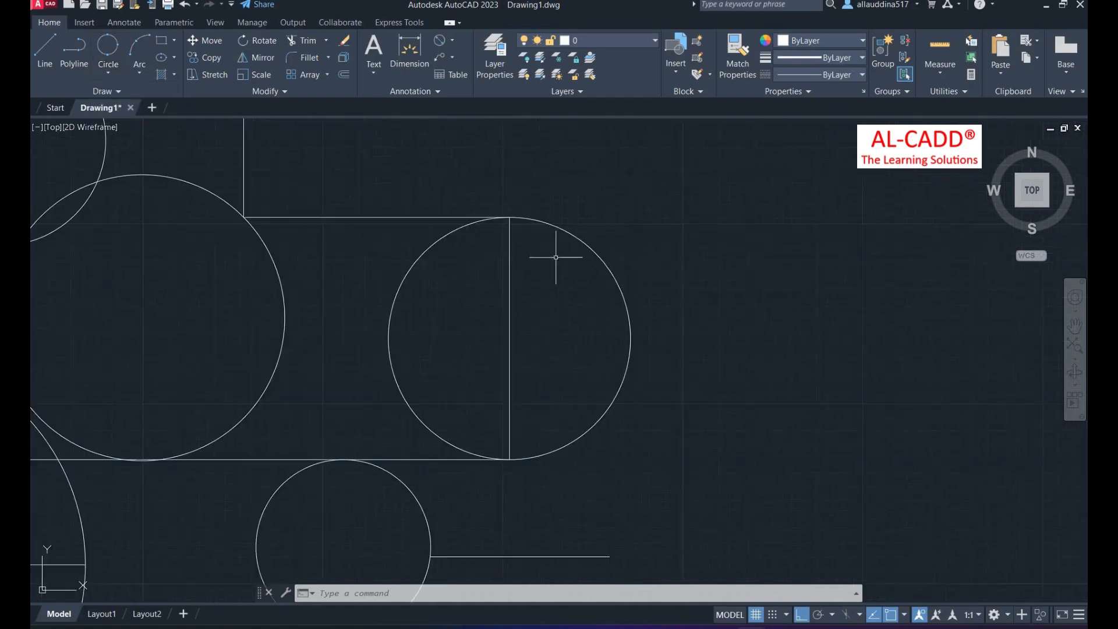
scroll(487, 216, "up", 4)
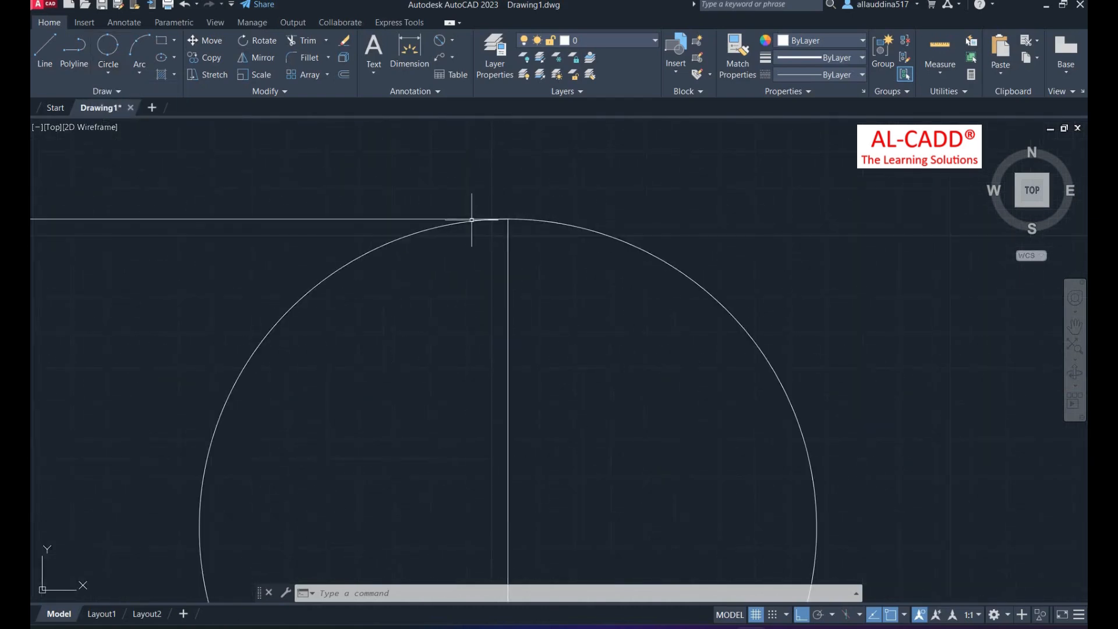
scroll(507, 219, "up", 3)
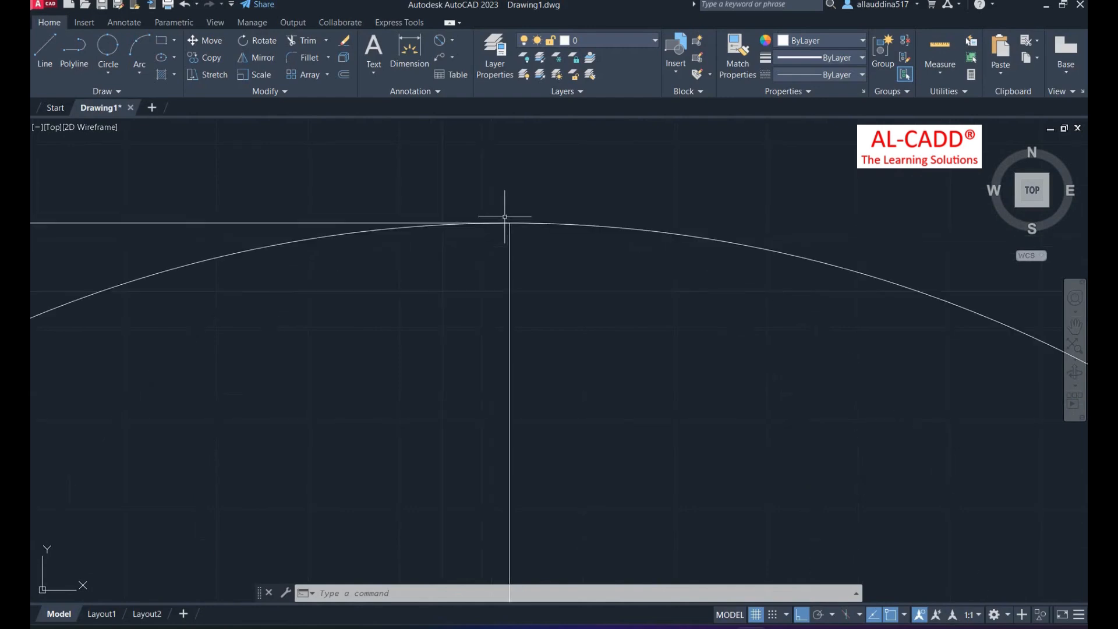
scroll(535, 226, "down", 5)
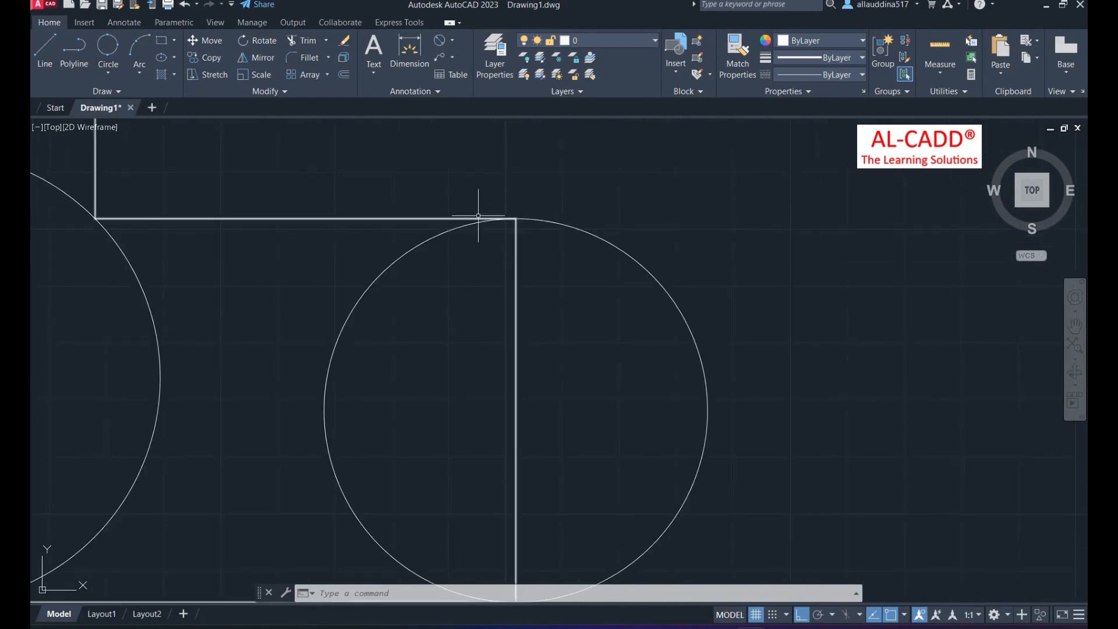
scroll(456, 257, "down", 5)
scroll(375, 228, "up", 2)
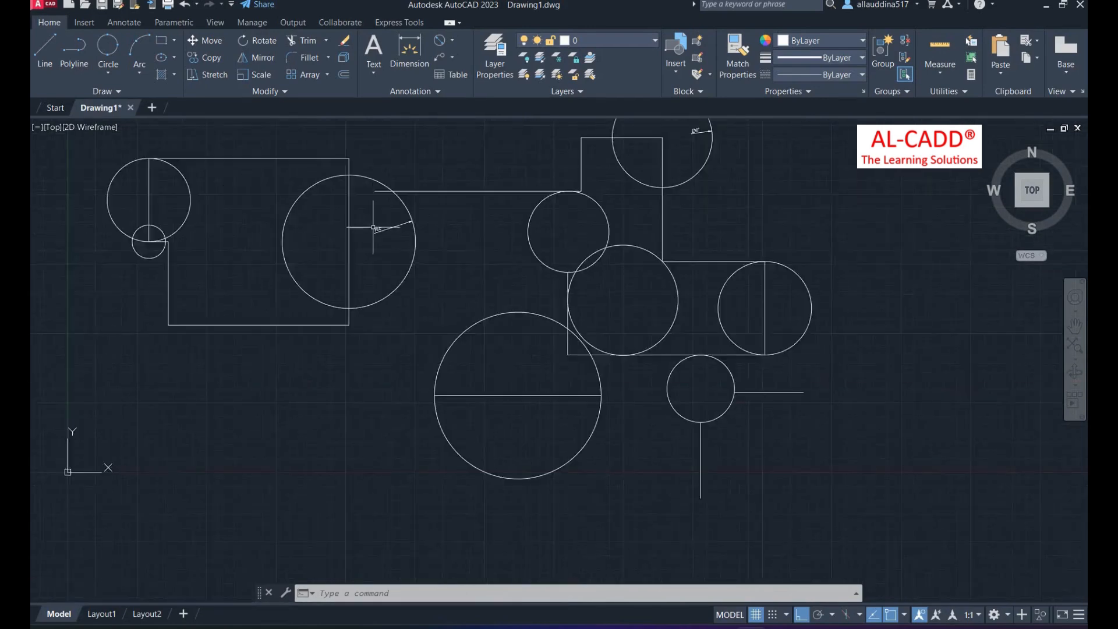
scroll(331, 344, "down", 2)
scroll(232, 284, "up", 1)
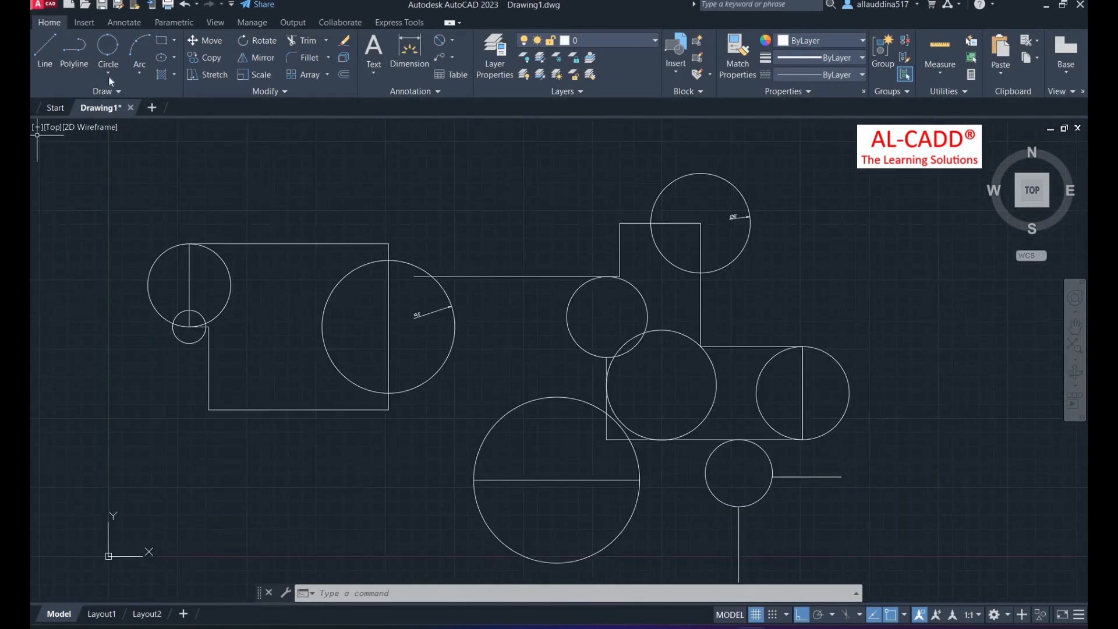
Step: Draw a centre-radius circle centred on the raised section's left vertical edge, with its radius reaching the long horizontal edge at lower left
left_click(108, 73)
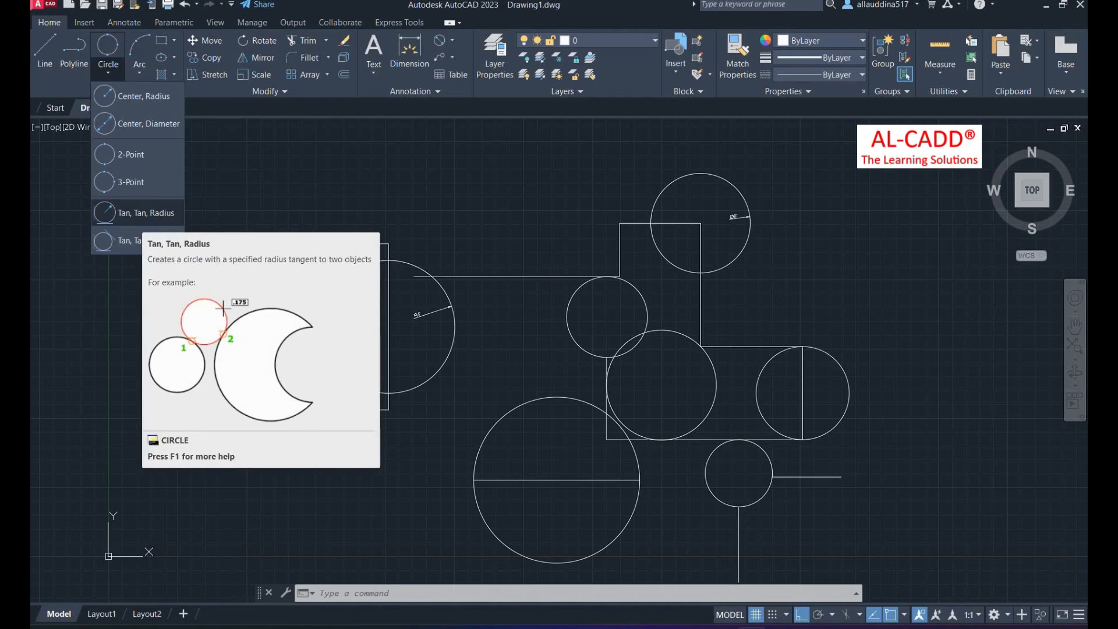
scroll(632, 256, "up", 8)
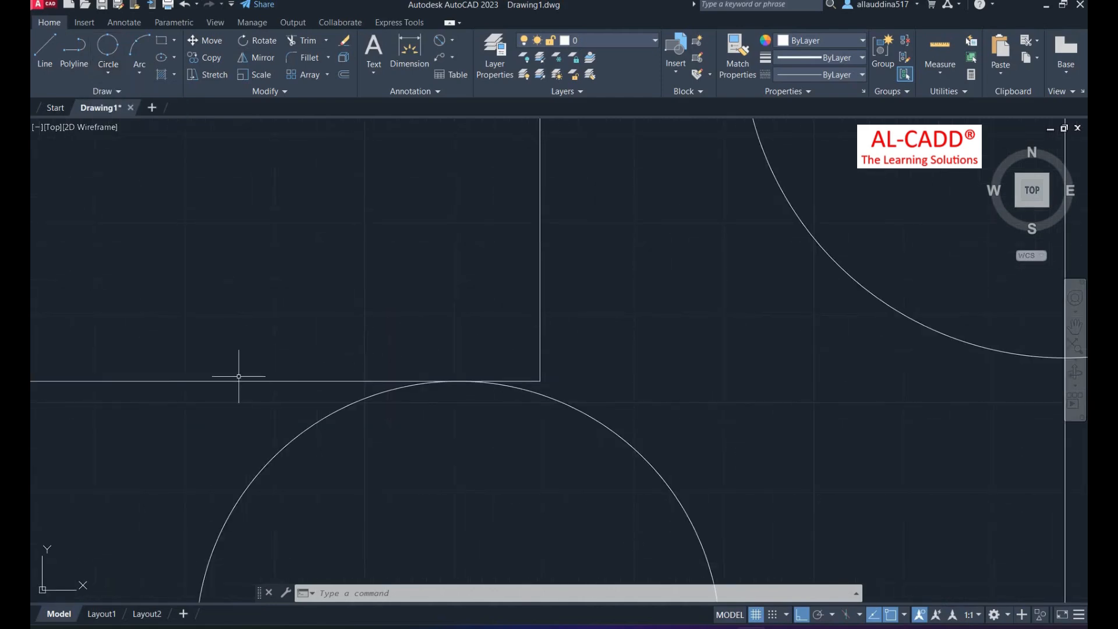
scroll(510, 383, "down", 4)
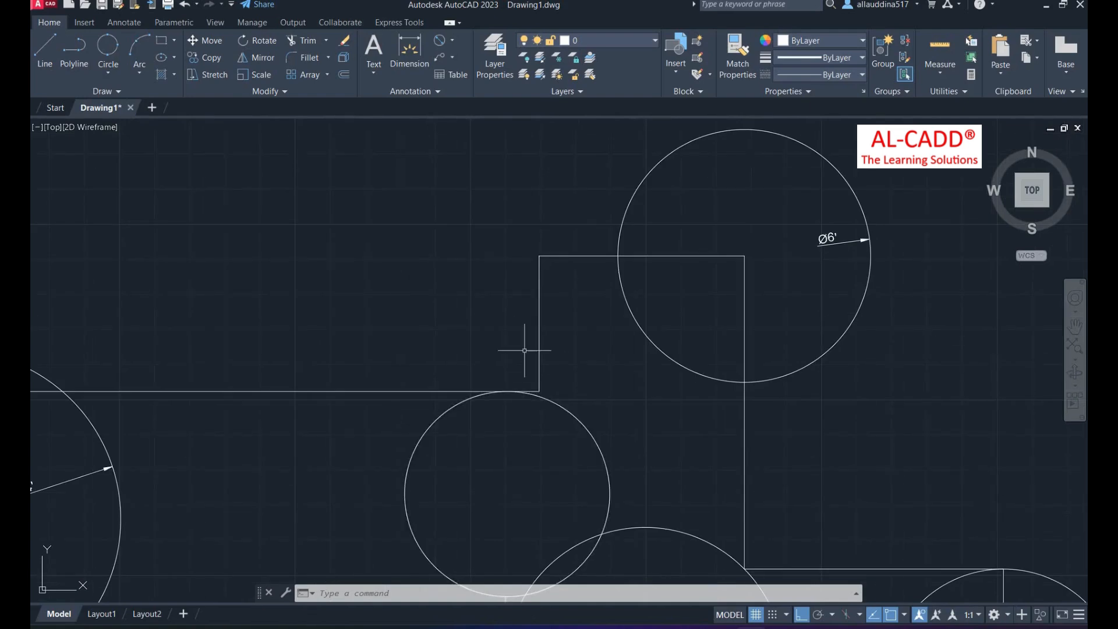
scroll(515, 367, "up", 2)
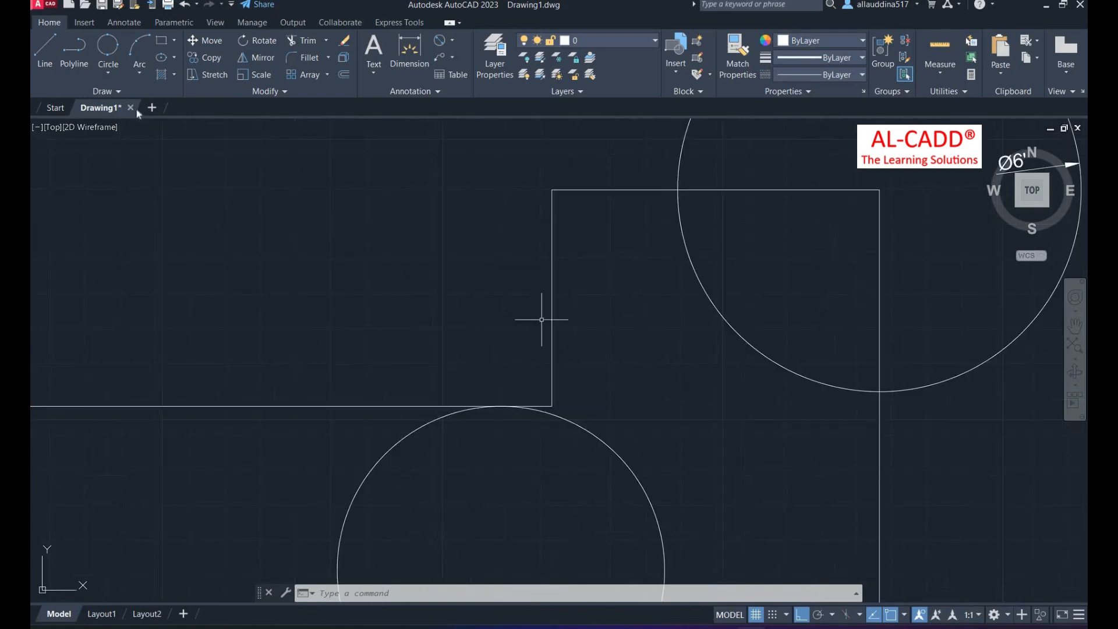
left_click(109, 74)
left_click(122, 96)
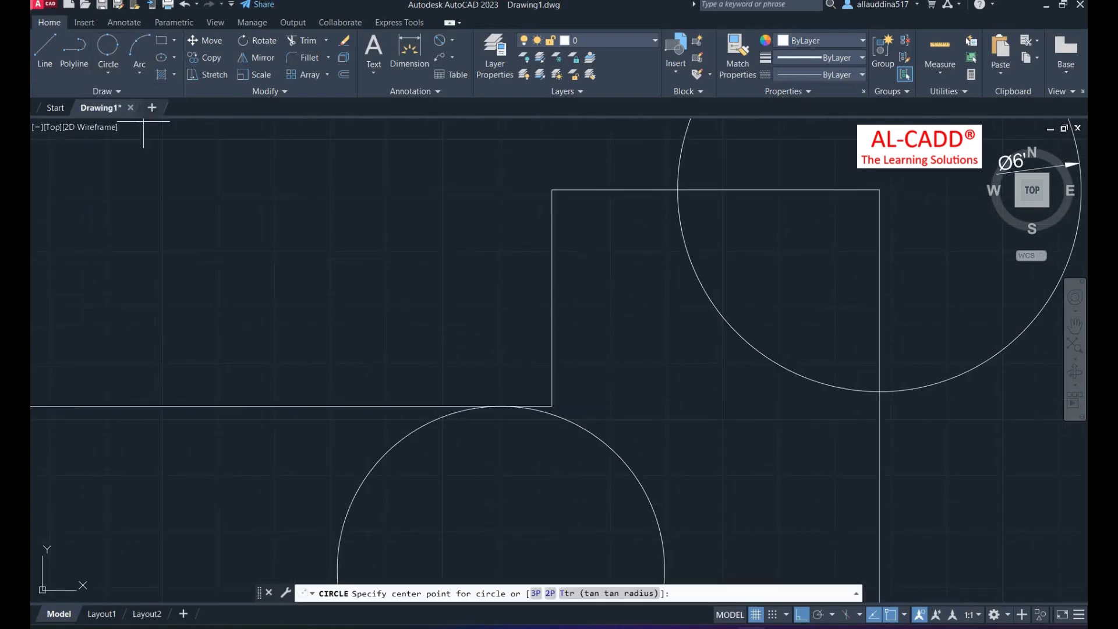
left_click(551, 317)
left_click(464, 401)
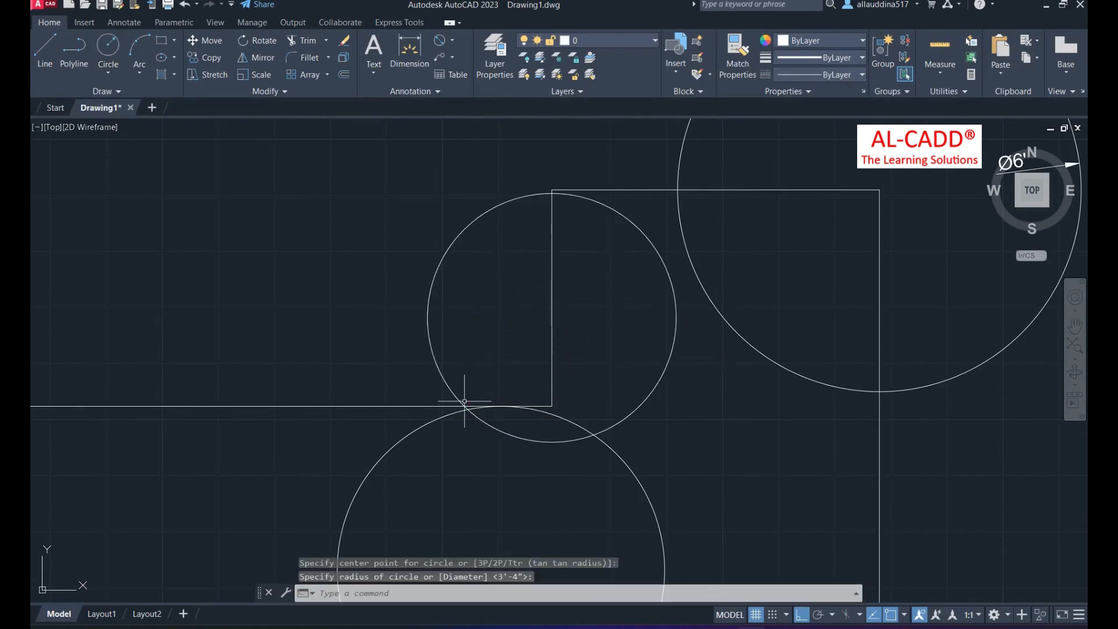
Step: Erase the circle centred on the raised section's left vertical edge
left_click(709, 374)
left_click(612, 324)
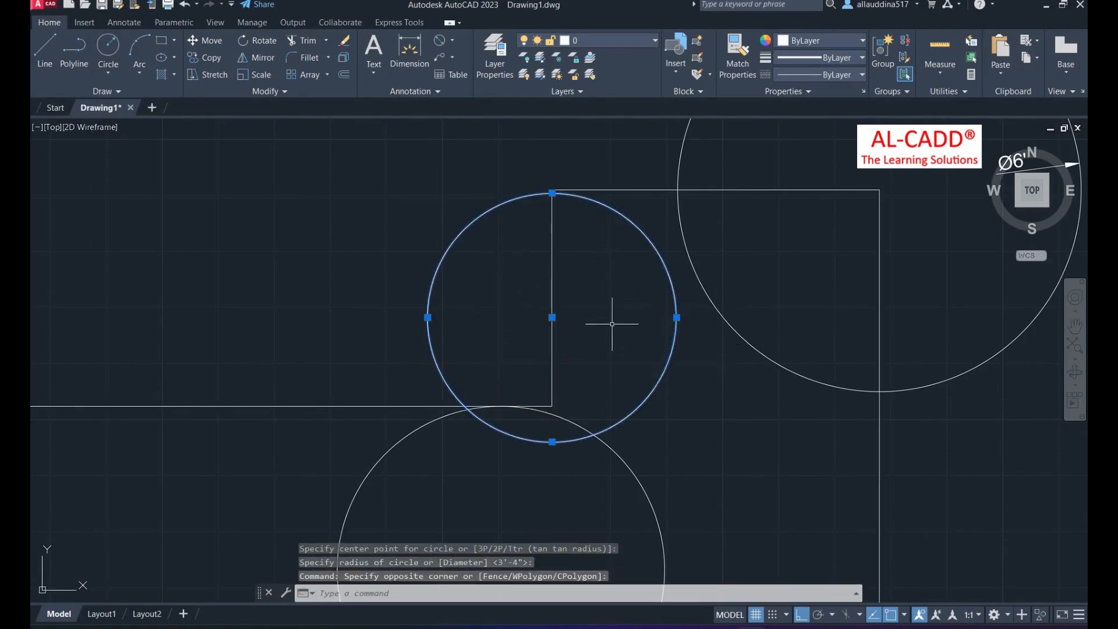
key("Delete")
Step: Draw a two-point circle from the long horizontal edge to the raised section's left vertical edge
left_click(108, 73)
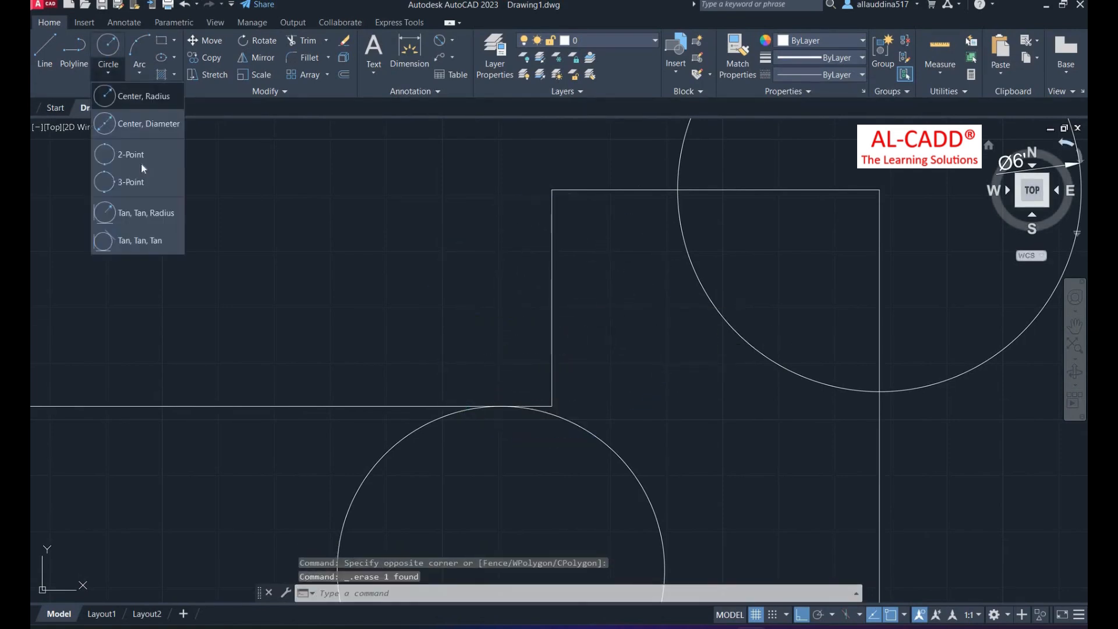
left_click(141, 169)
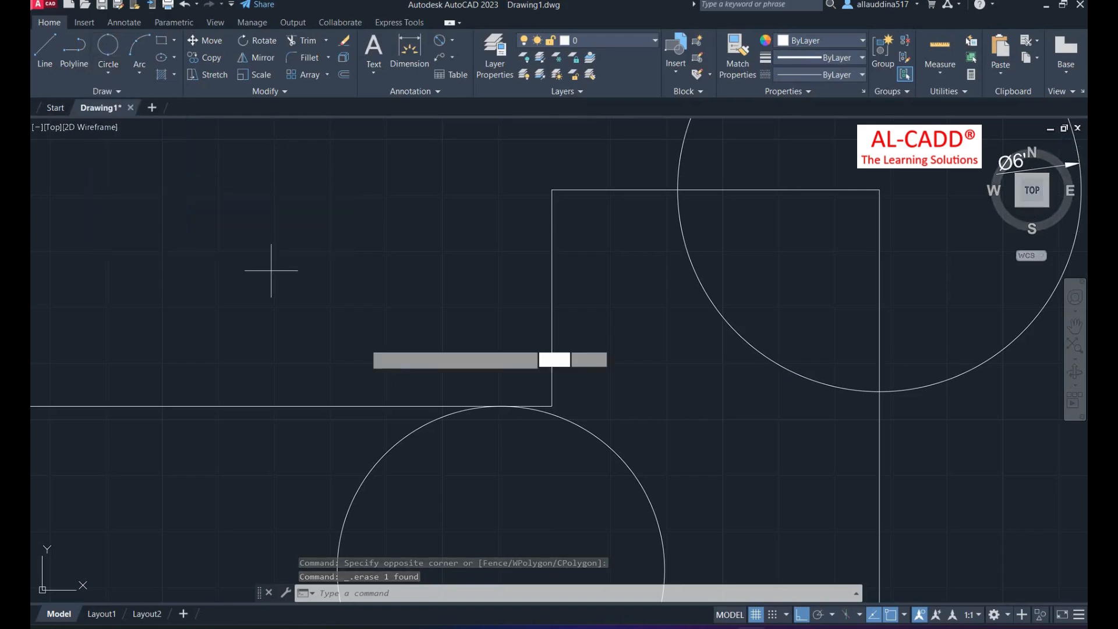
left_click(400, 403)
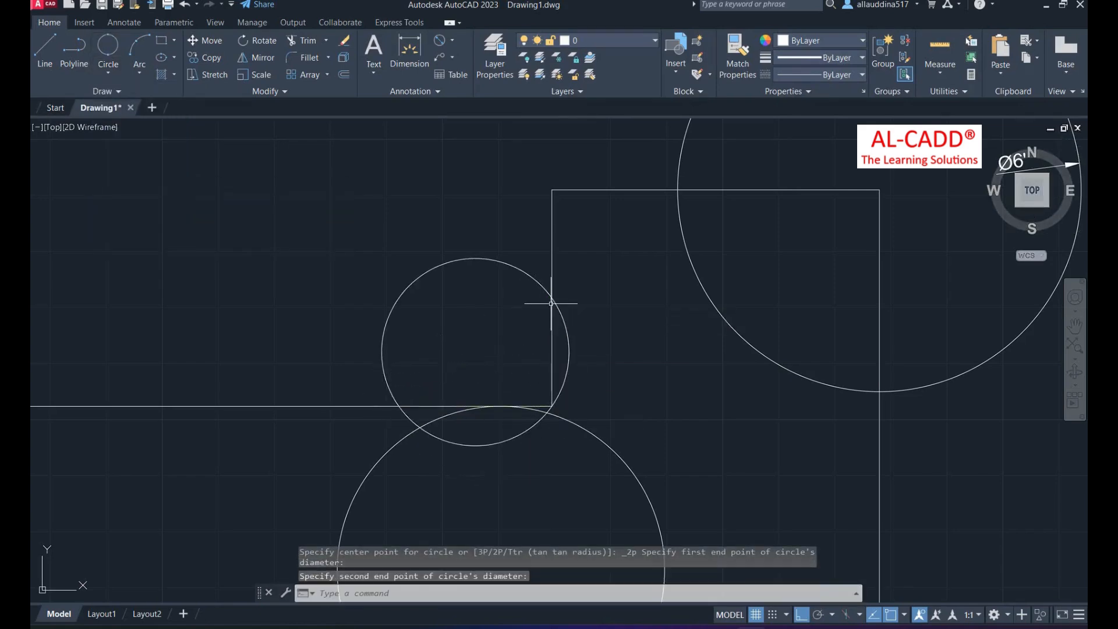
left_click(551, 303)
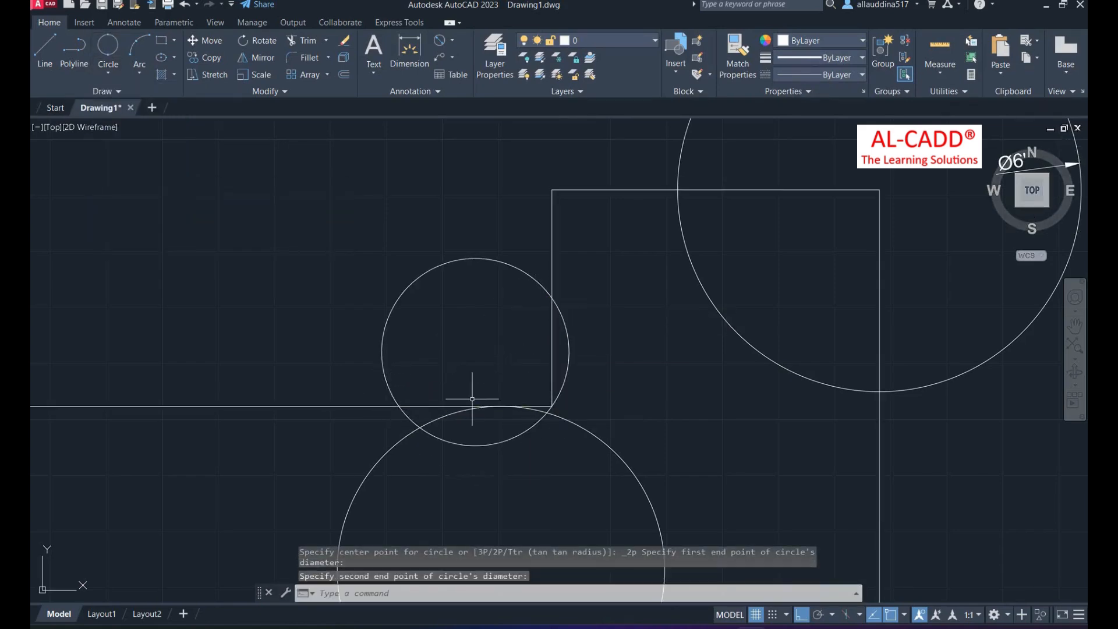
Step: Erase the two-point circle spanning the long horizontal edge and the raised section's left vertical edge
left_click(588, 350)
left_click(566, 345)
key("Delete")
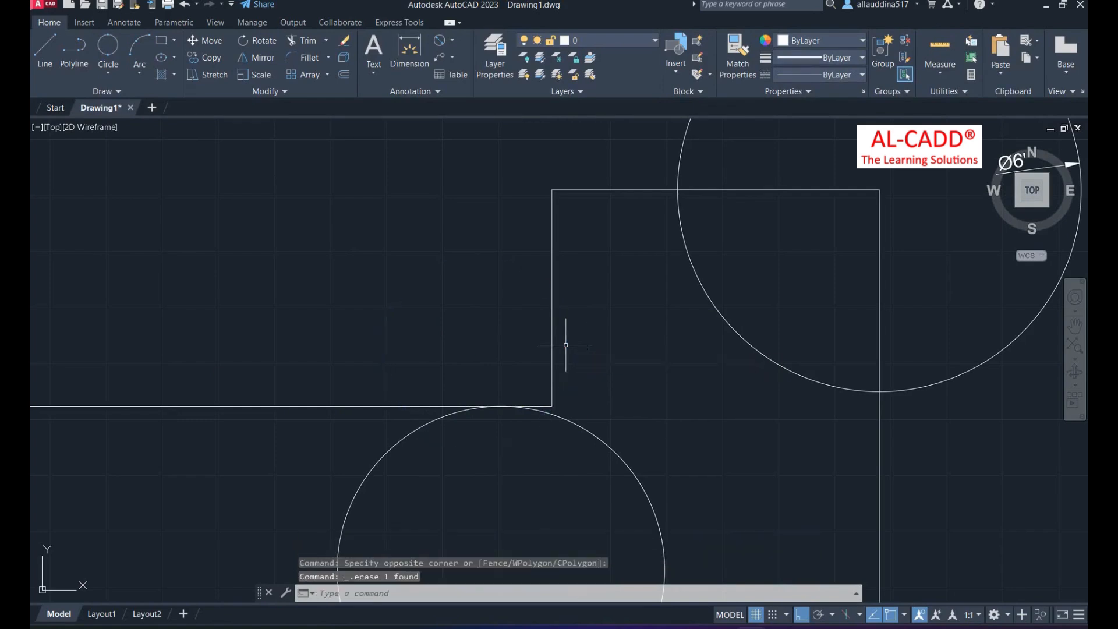
Step: Draw a Tan, Tan, Radius circle of radius 4 inches touching the long horizontal edge and the raised section's left vertical edge
left_click(108, 71)
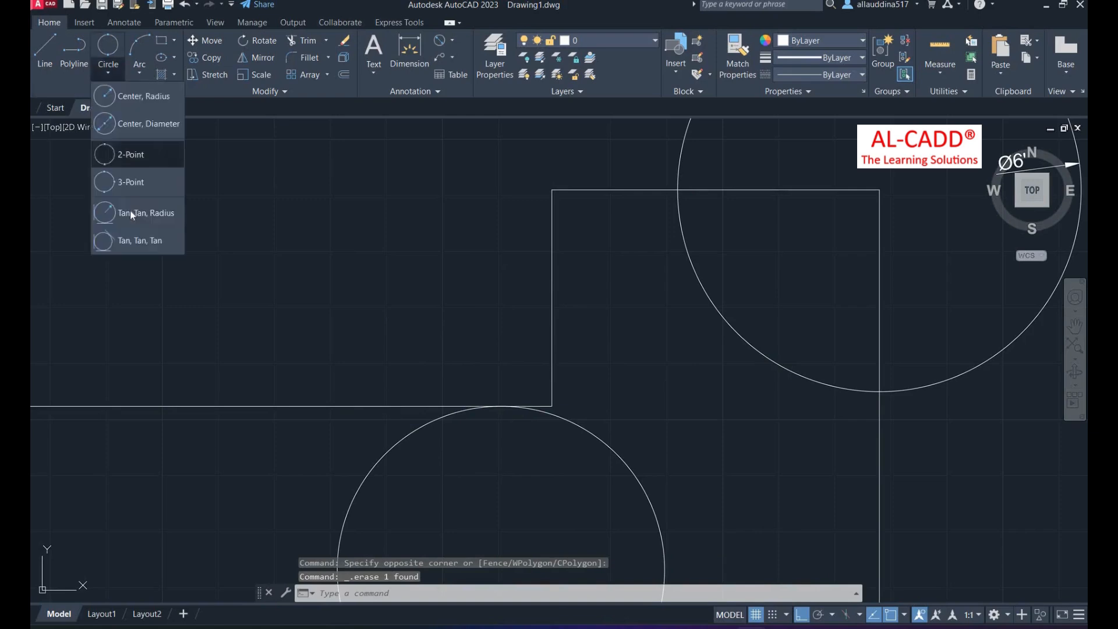
left_click(130, 211)
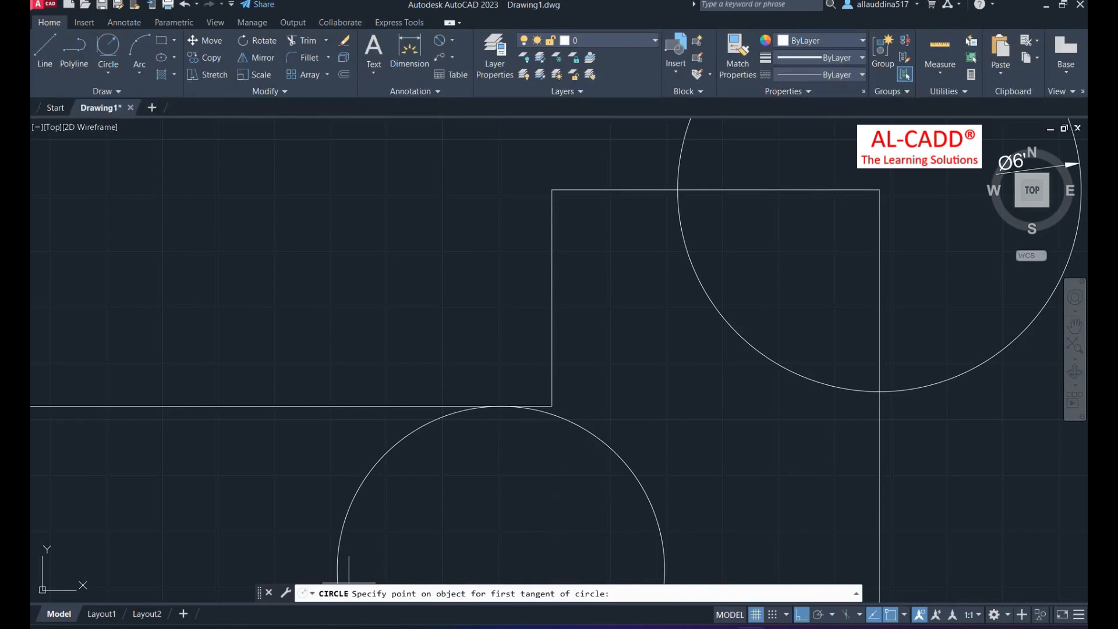
left_click(433, 404)
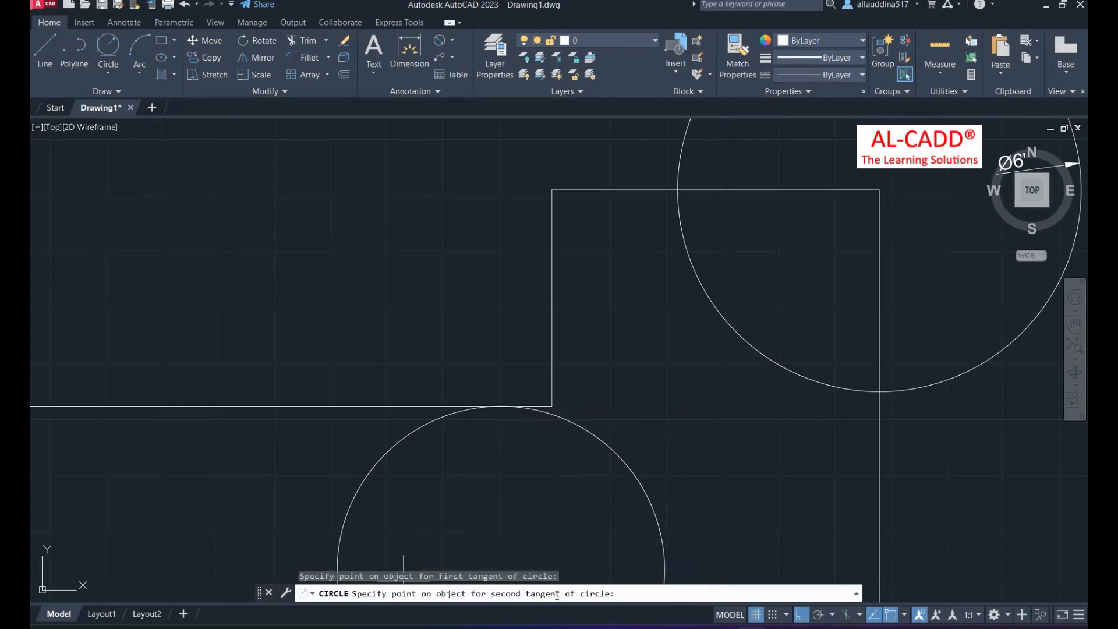
left_click(553, 299)
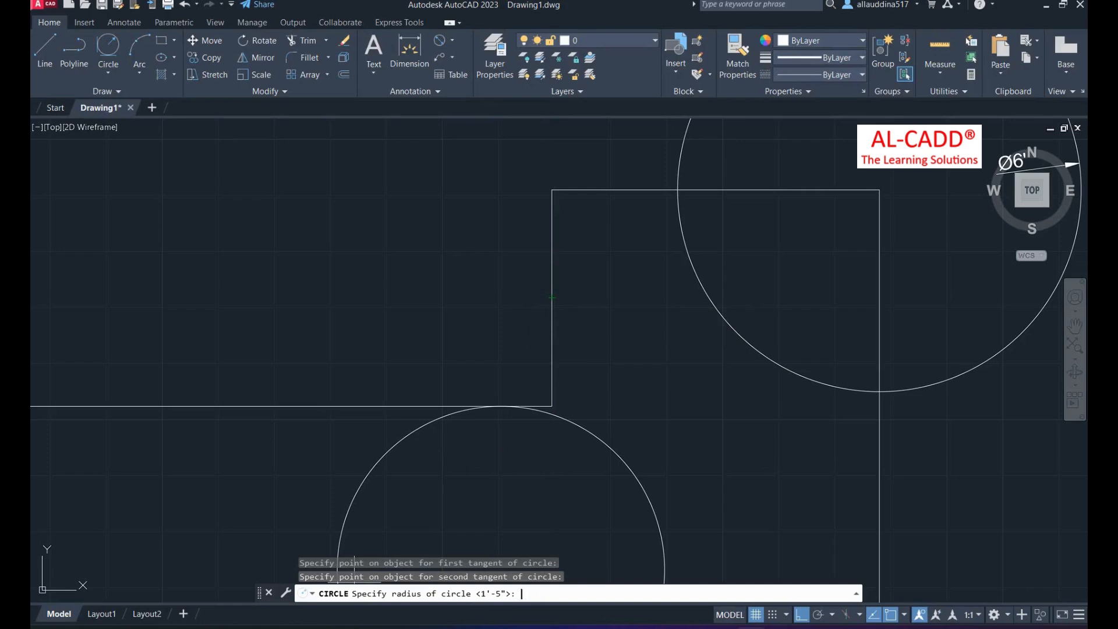
left_click(102, 67)
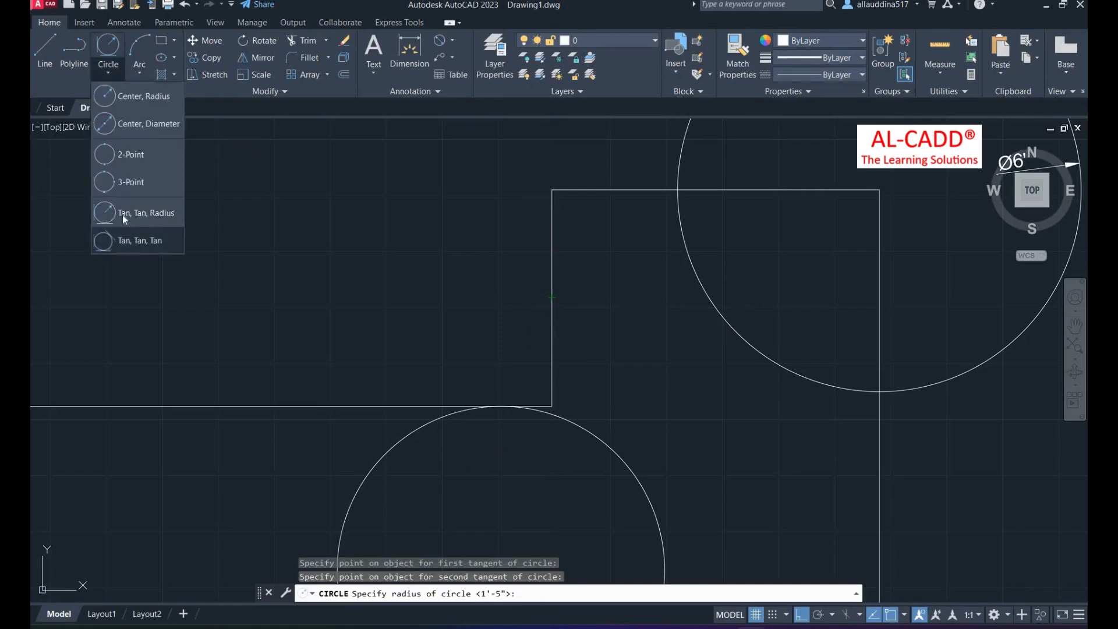
left_click(138, 215)
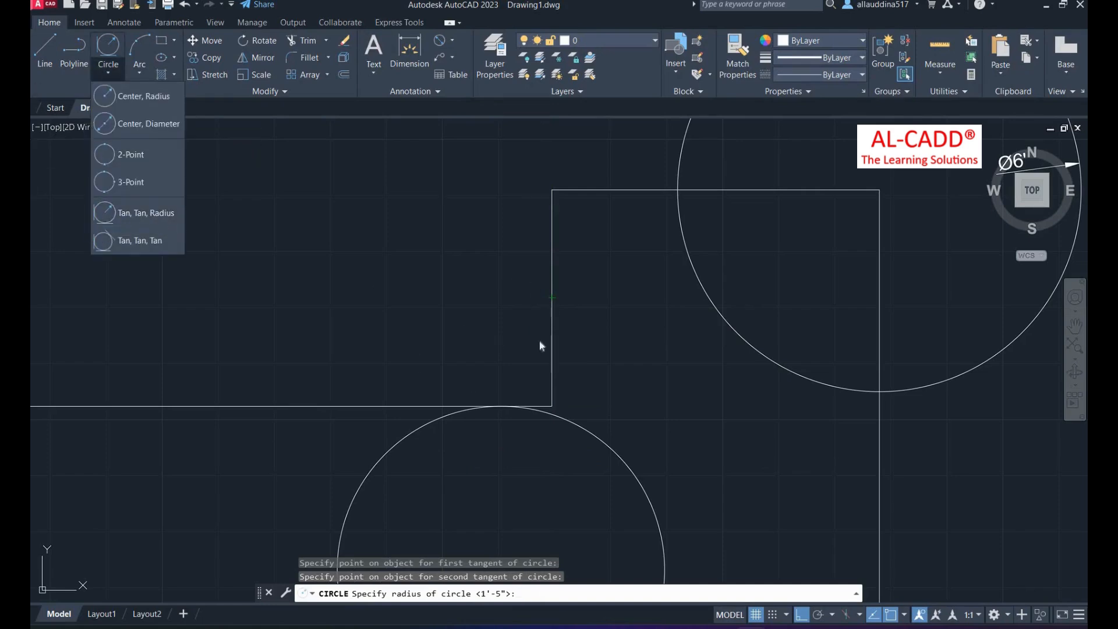
left_click(540, 594)
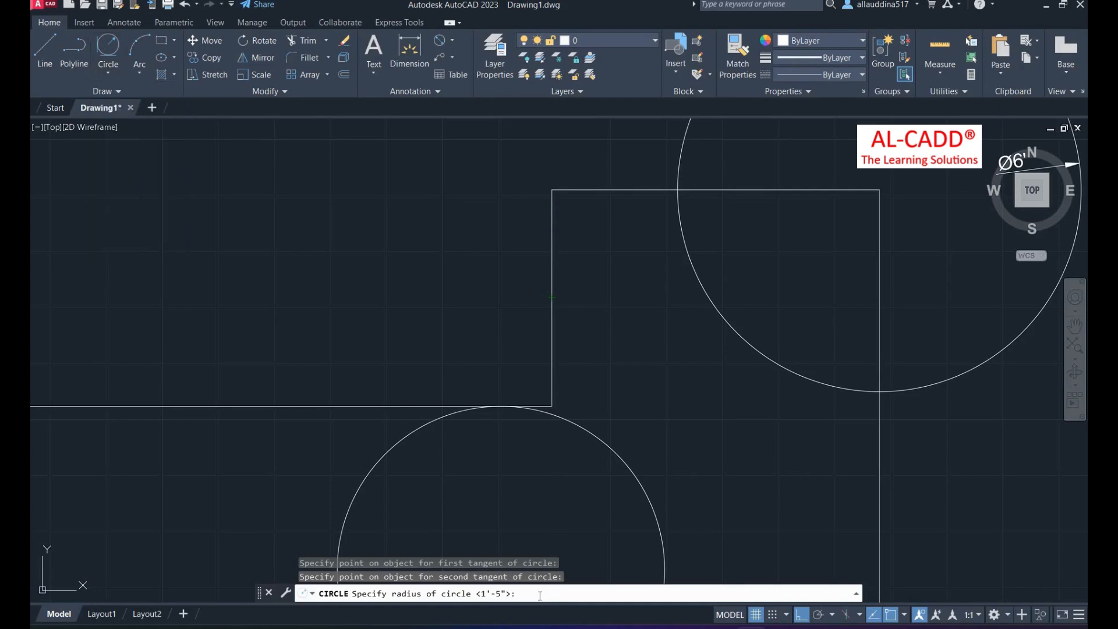
key("Return")
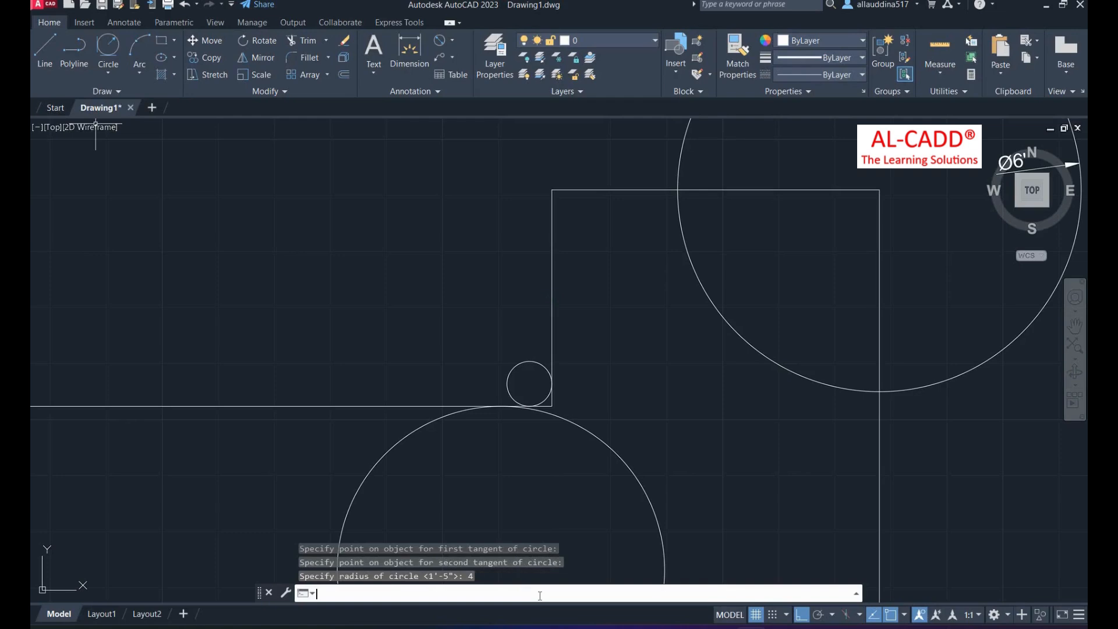
Step: Draw a second Tan, Tan, Radius circle of radius 10' from the same long horizontal edge and the raised section's left vertical edge
scroll(555, 389, "up", 3)
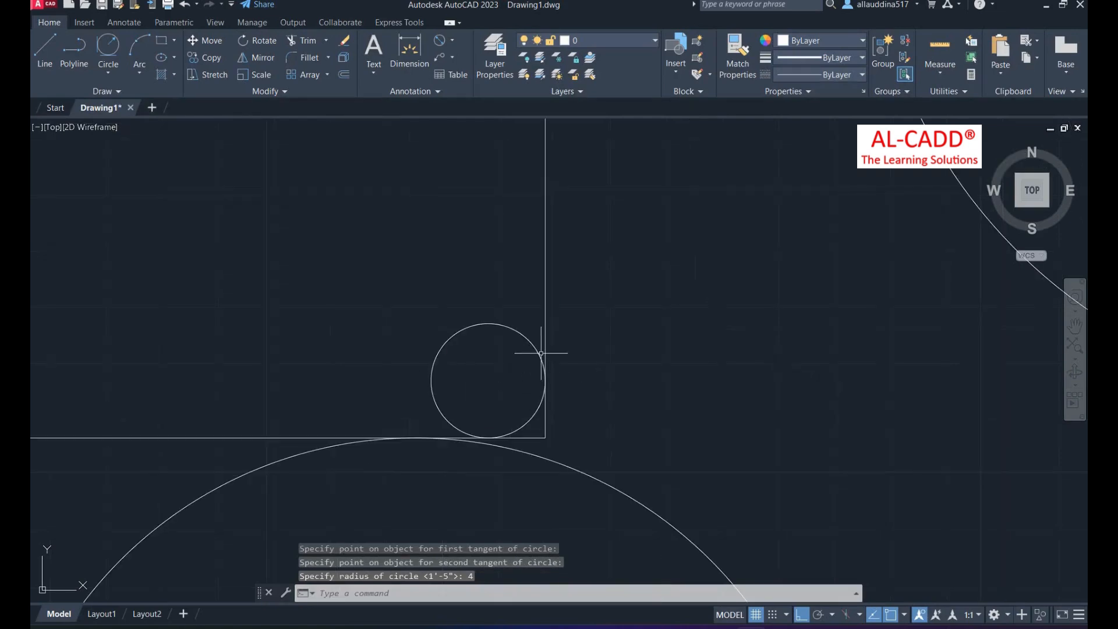
scroll(433, 399, "down", 4)
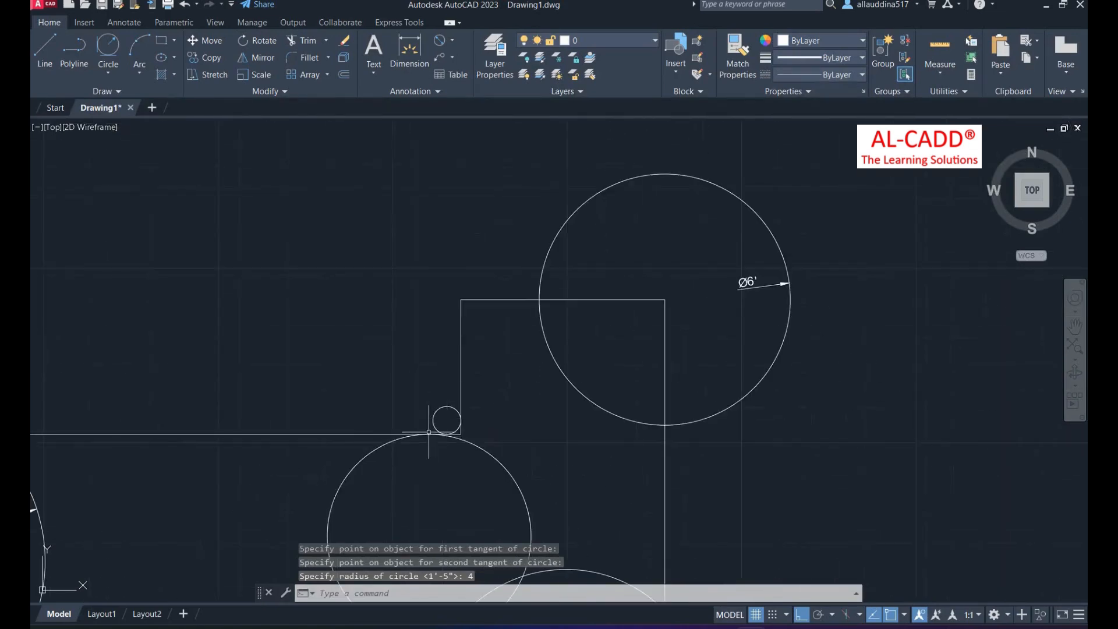
scroll(444, 418, "up", 3)
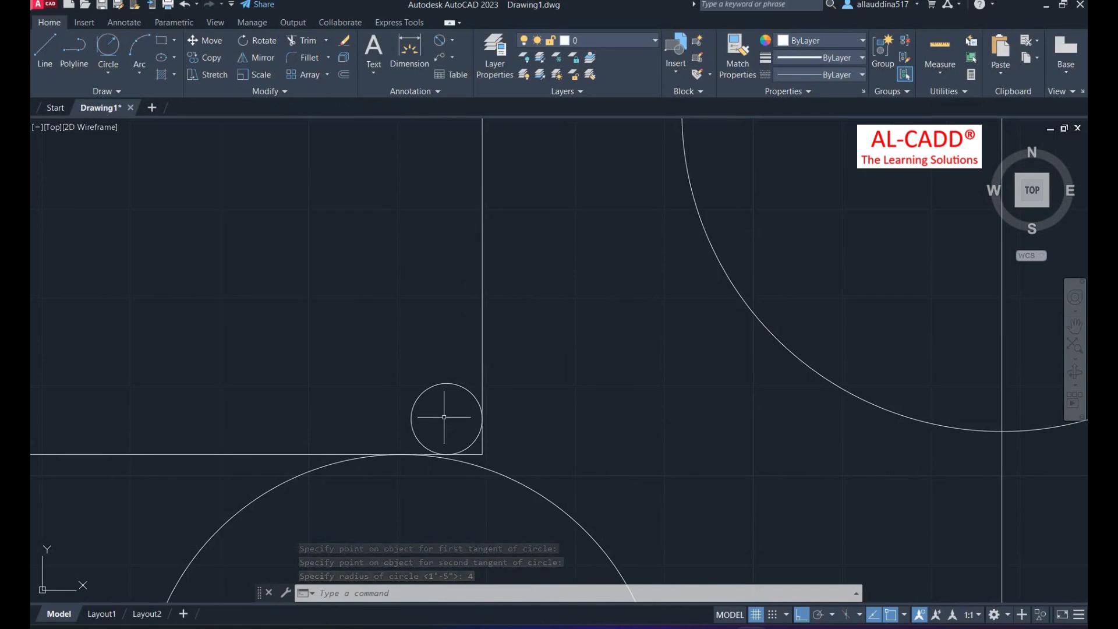
scroll(441, 414, "down", 2)
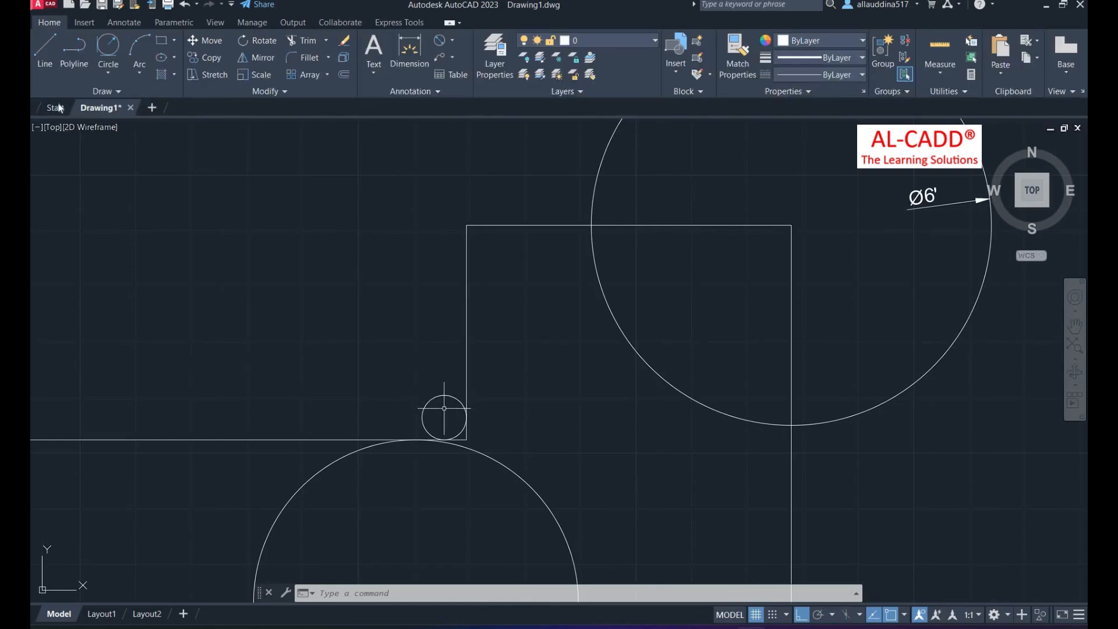
left_click(108, 72)
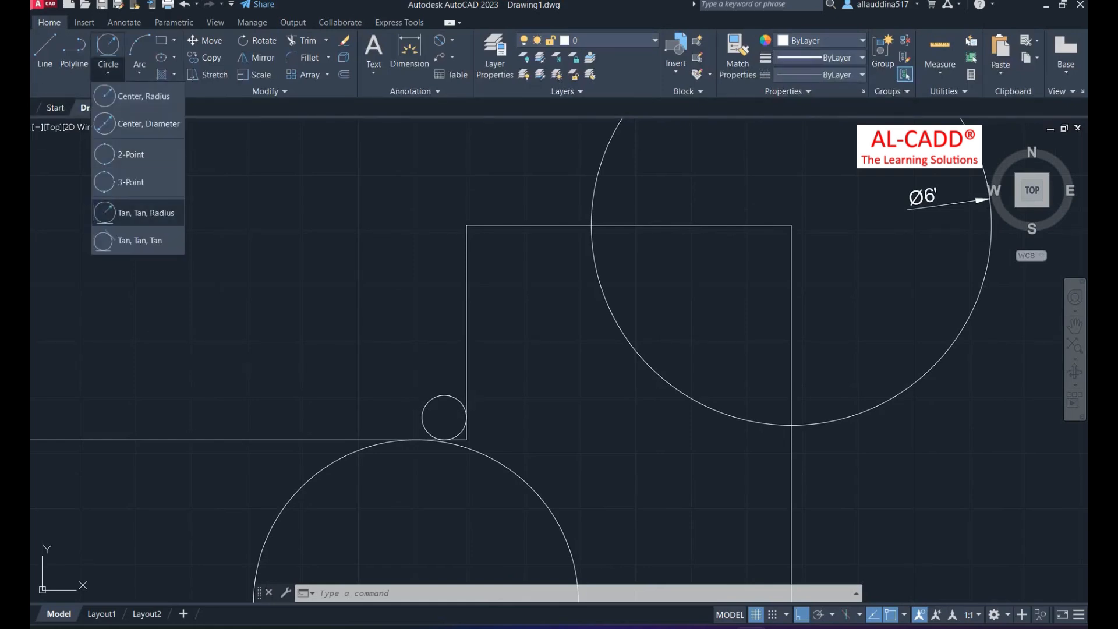
left_click(140, 213)
left_click(355, 440)
left_click(464, 344)
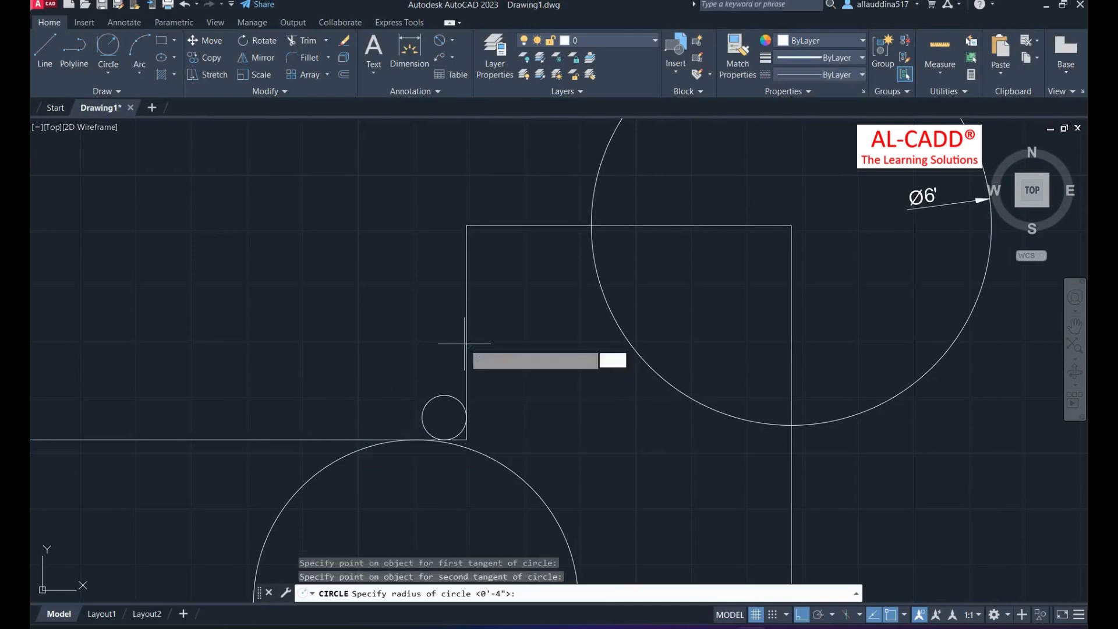
type("10")
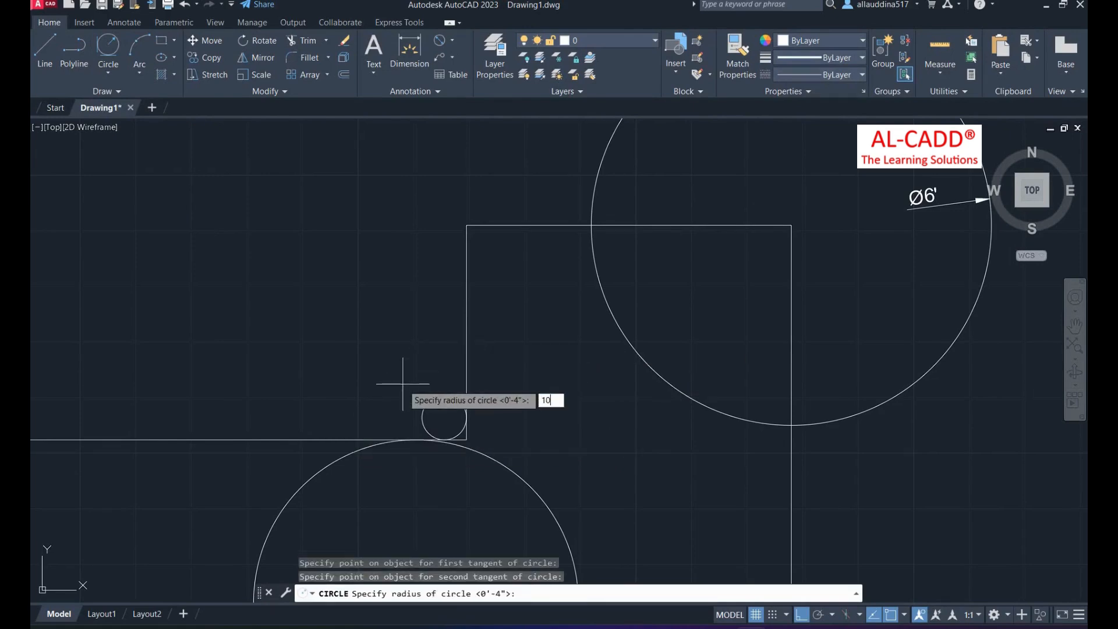
type("'")
key("Return")
Step: Stretch the raised section's upper-left corner straight up so its left vertical edge extends past the large circle's tangent point, and deselect the outline
scroll(402, 384, "down", 8)
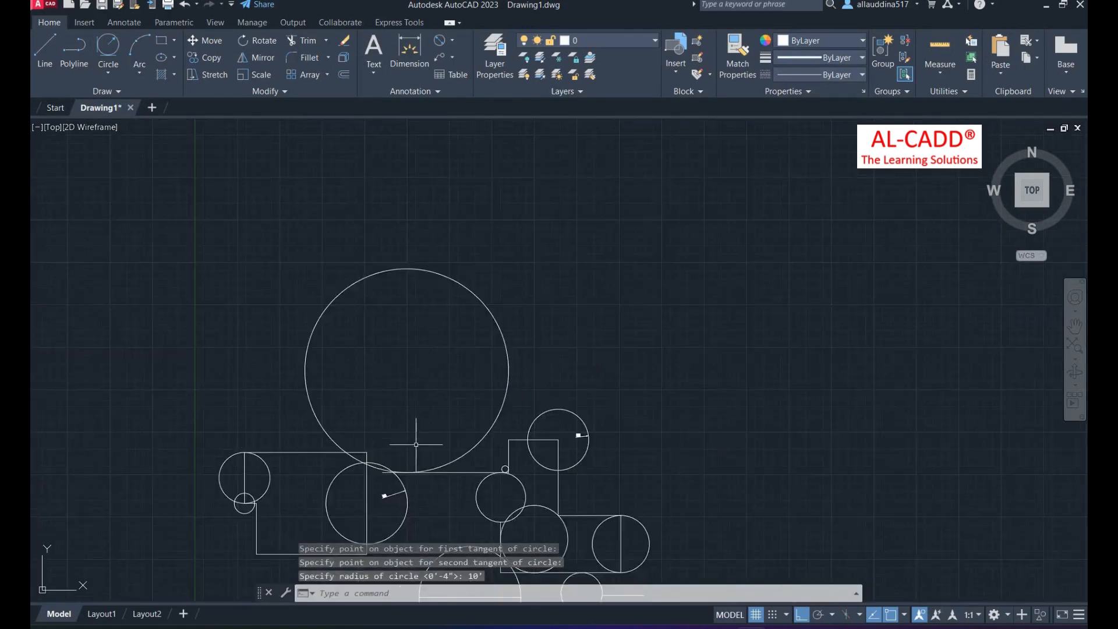
scroll(412, 444, "up", 2)
scroll(577, 474, "up", 2)
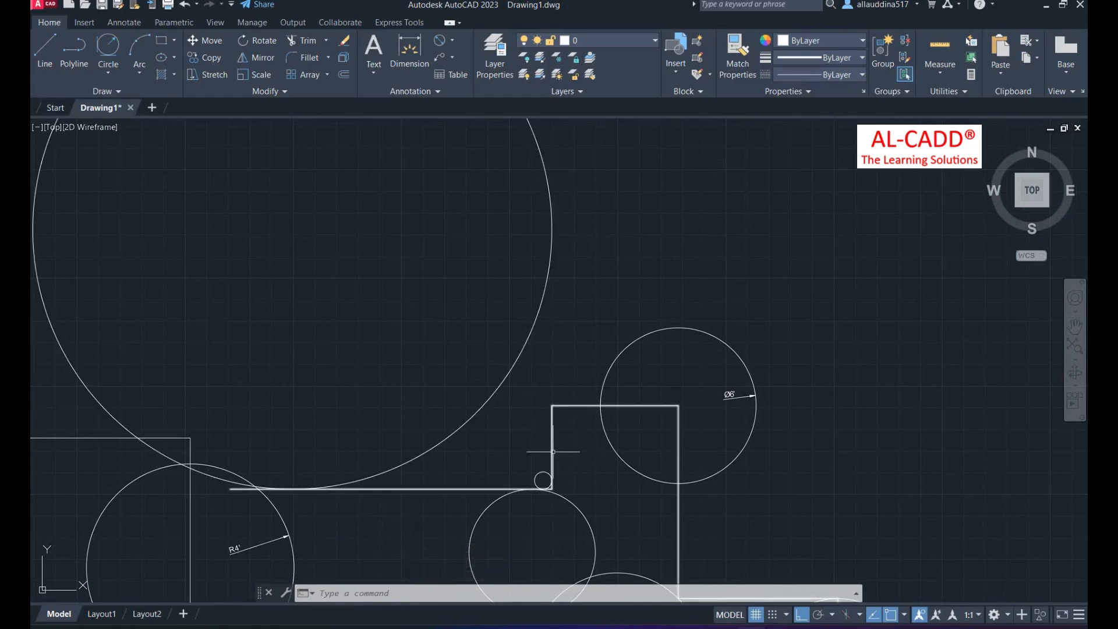
scroll(512, 401, "down", 4)
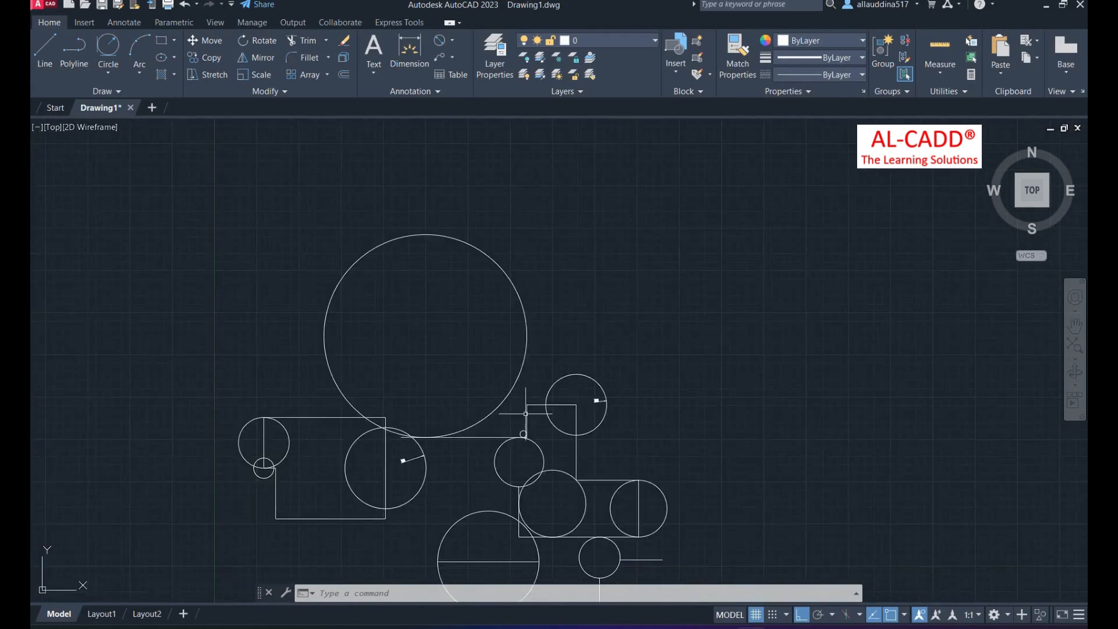
left_click(525, 413)
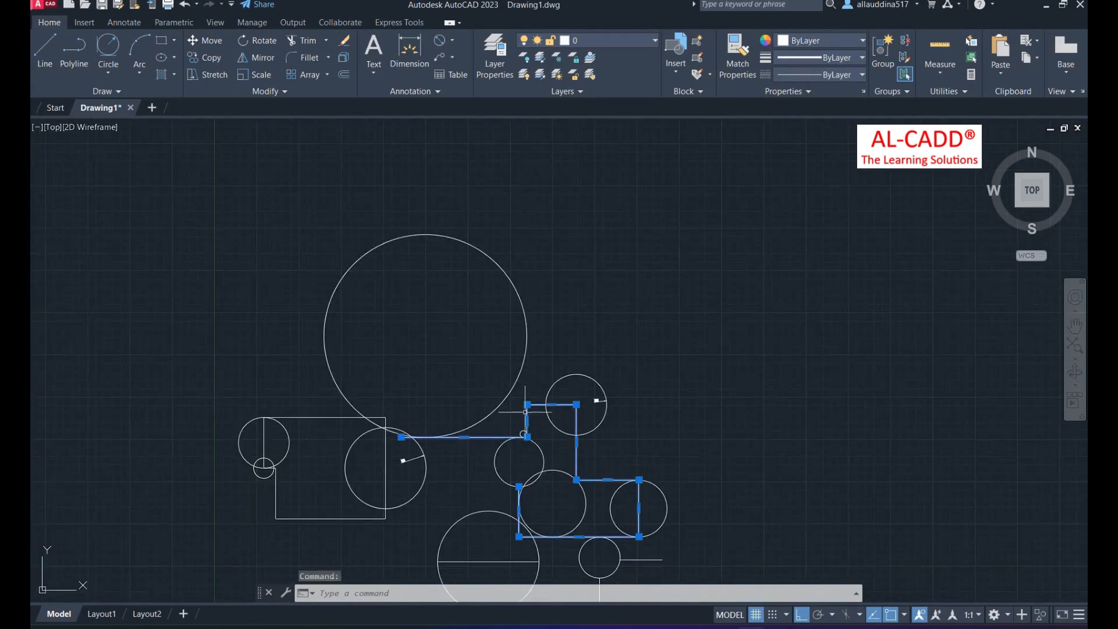
left_click(527, 404)
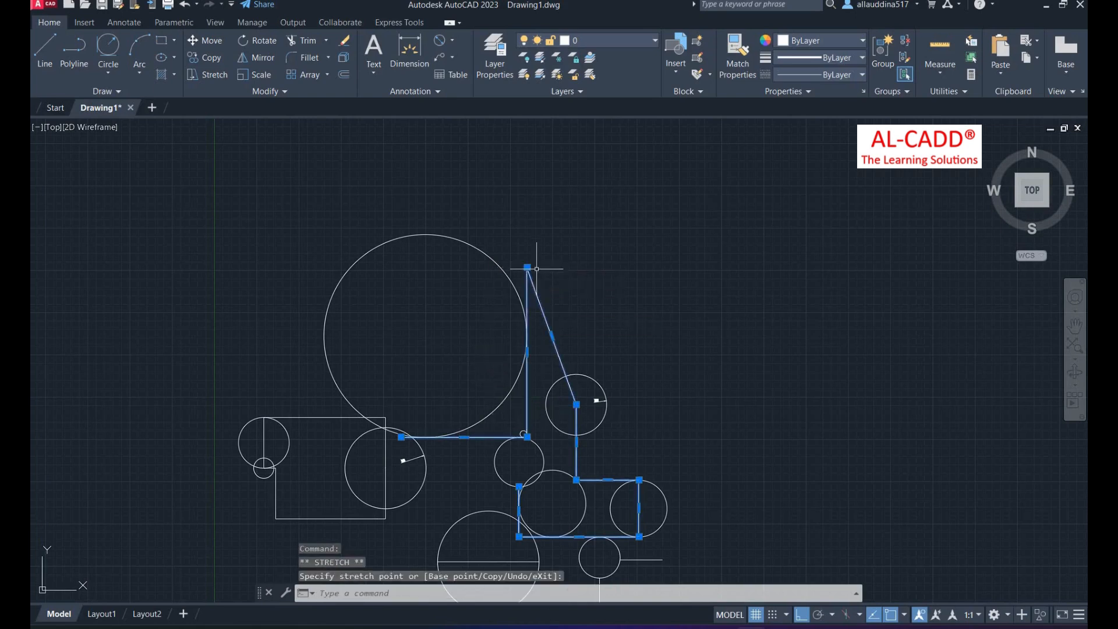
scroll(516, 327, "up", 4)
scroll(525, 318, "down", 2)
scroll(526, 318, "down", 2)
scroll(526, 381, "up", 2)
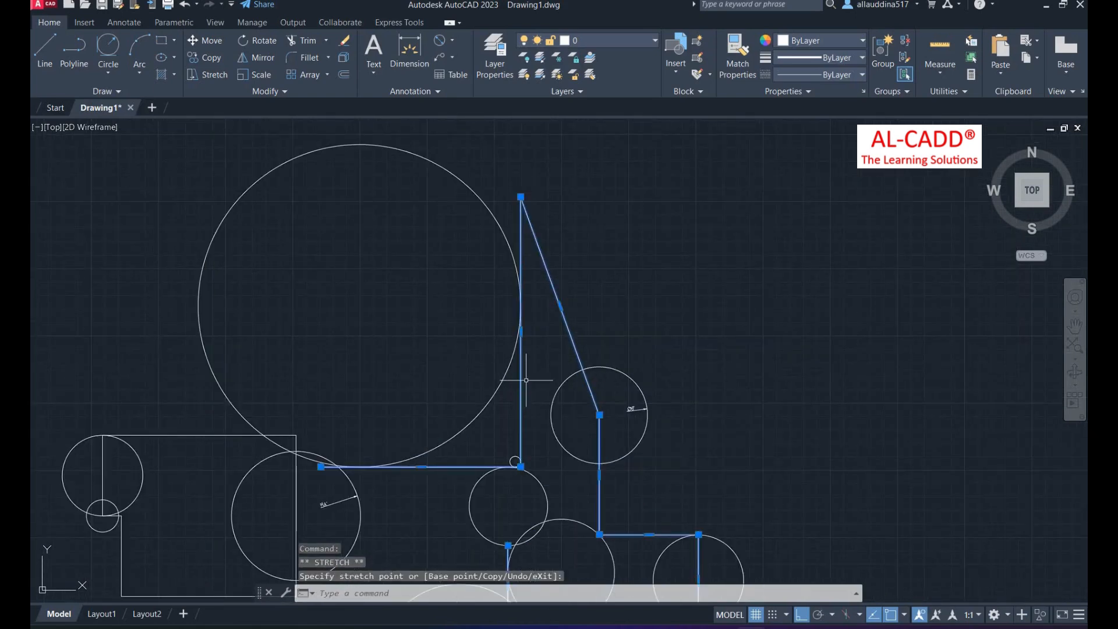
key("Escape")
key("Escape")
type("c")
key("Return")
left_click(645, 285)
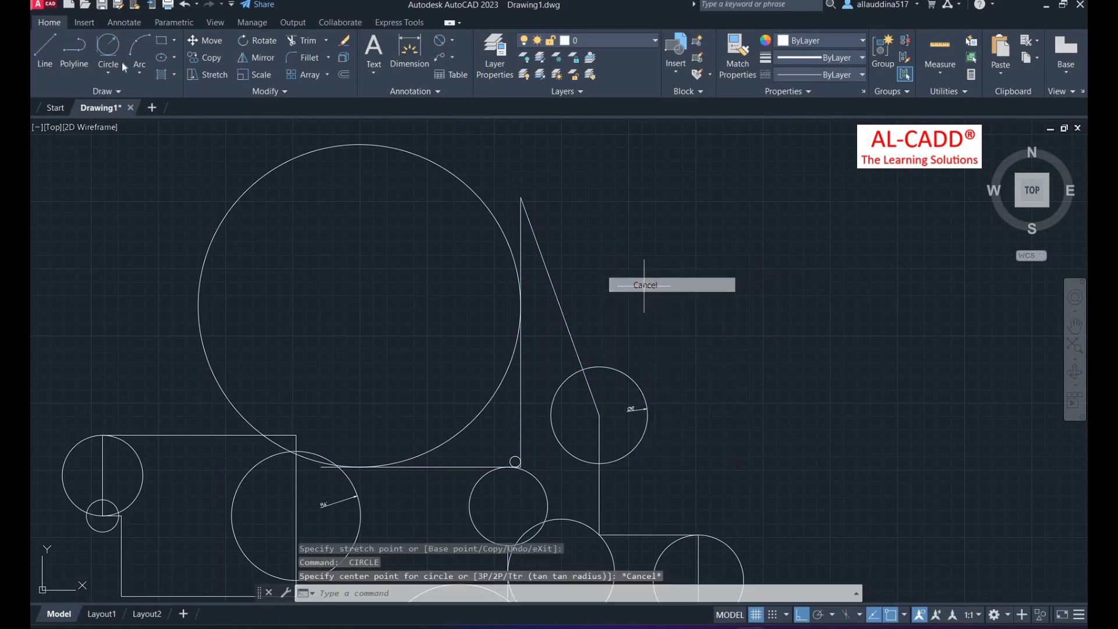
left_click(108, 73)
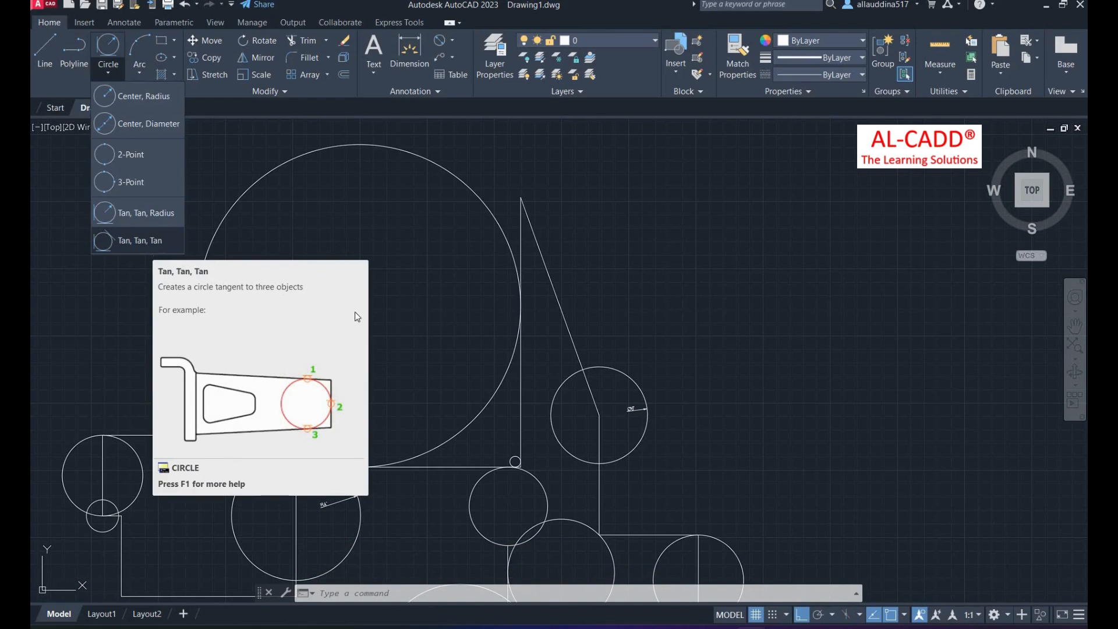
Step: Draw an upright rectangle by two opposite corners in the empty space to the right of the existing shapes
scroll(454, 303, "down", 2)
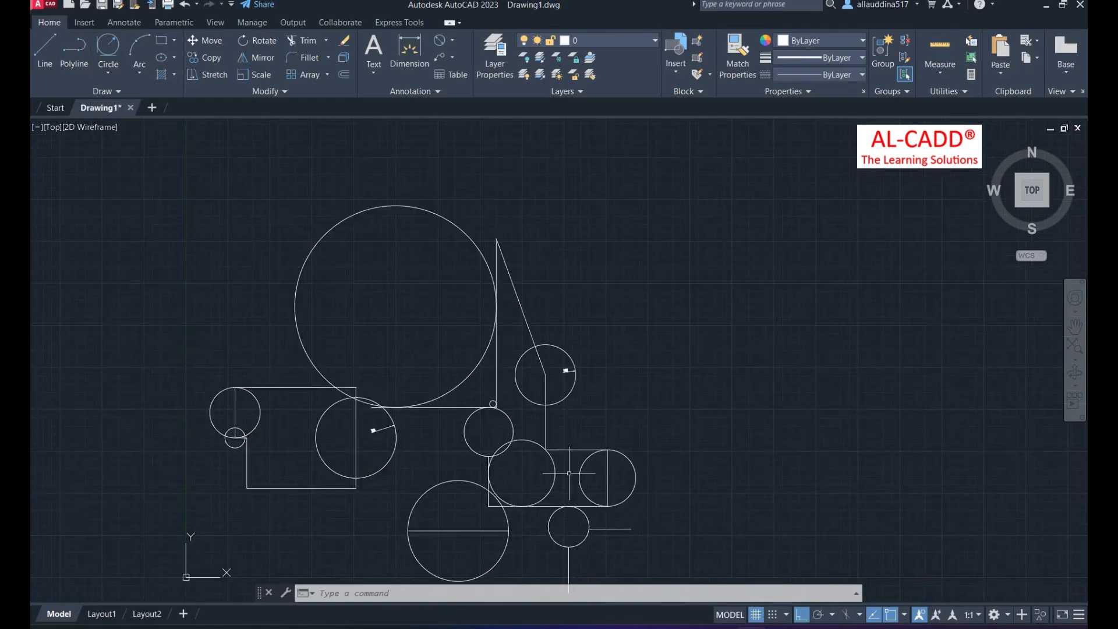
scroll(568, 473, "down", 2)
scroll(324, 445, "up", 4)
scroll(313, 365, "down", 5)
scroll(404, 292, "up", 3)
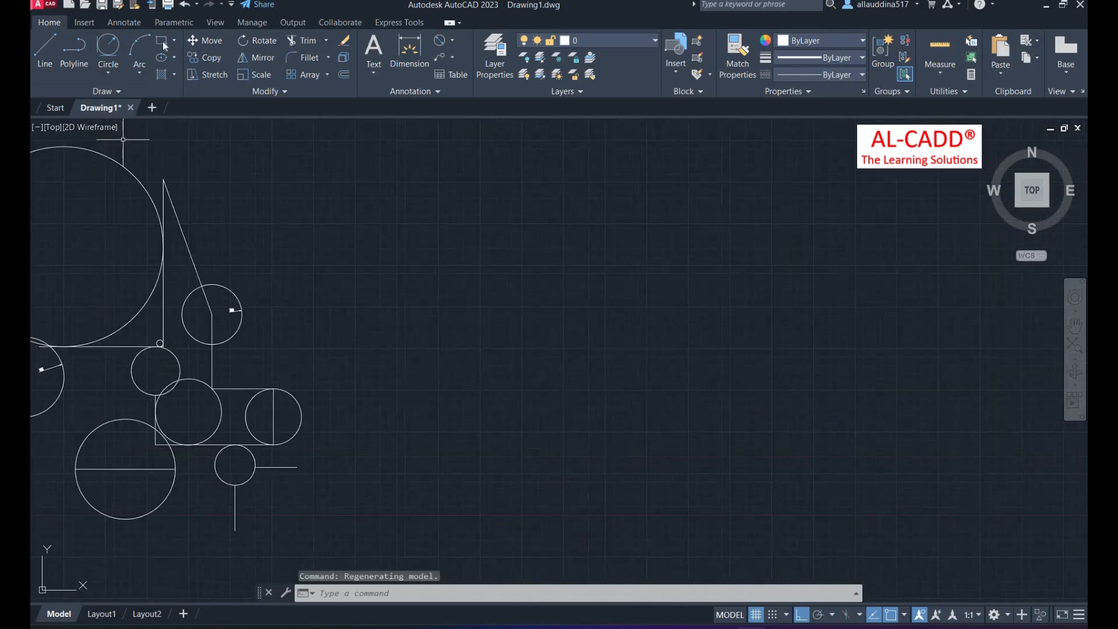
left_click(161, 40)
scroll(472, 346, "down", 2)
scroll(369, 364, "up", 2)
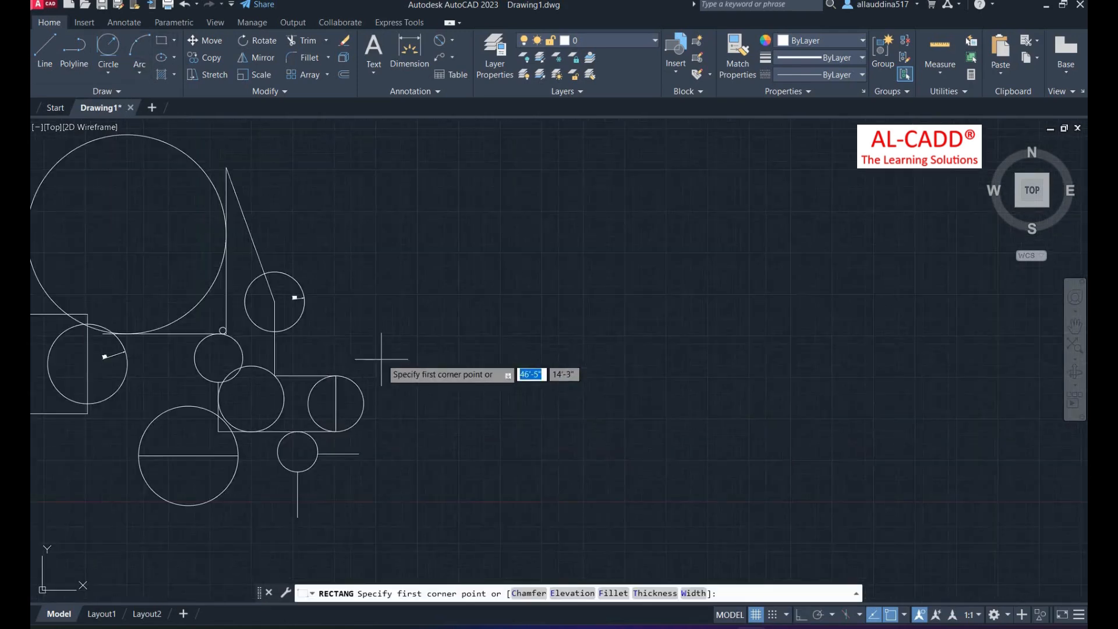
left_click(393, 313)
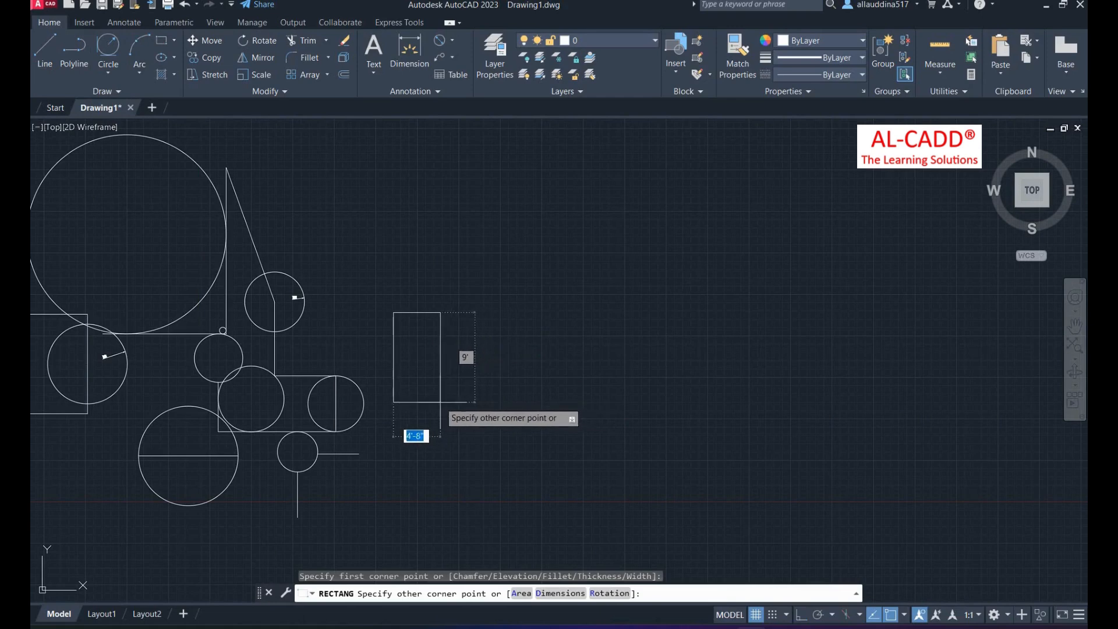
left_click(466, 420)
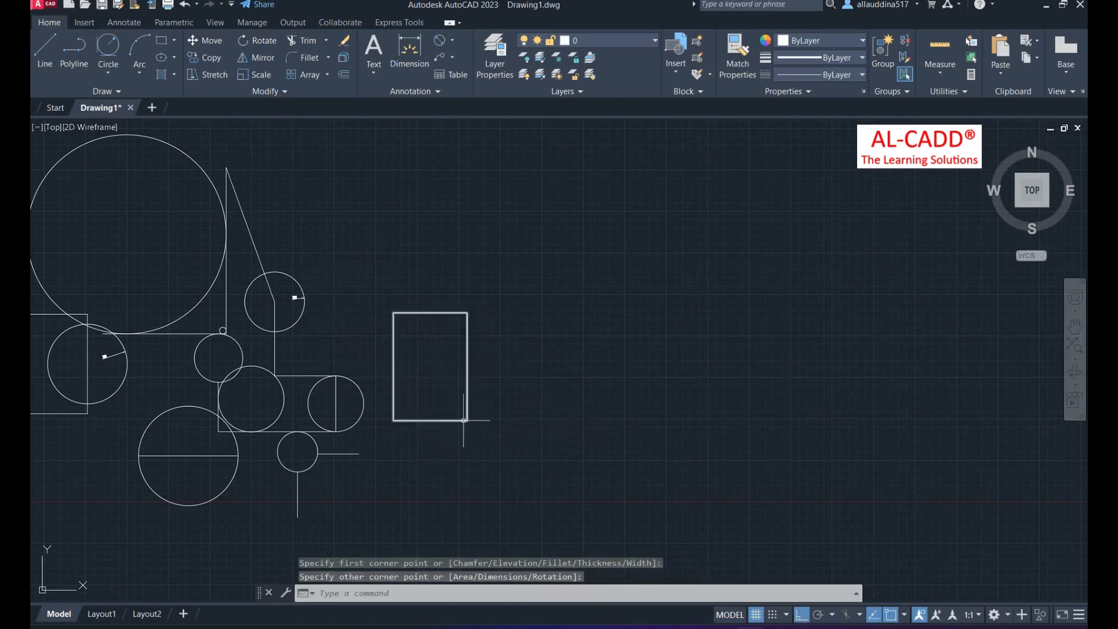
scroll(449, 374, "up", 4)
scroll(448, 374, "down", 4)
scroll(439, 400, "up", 2)
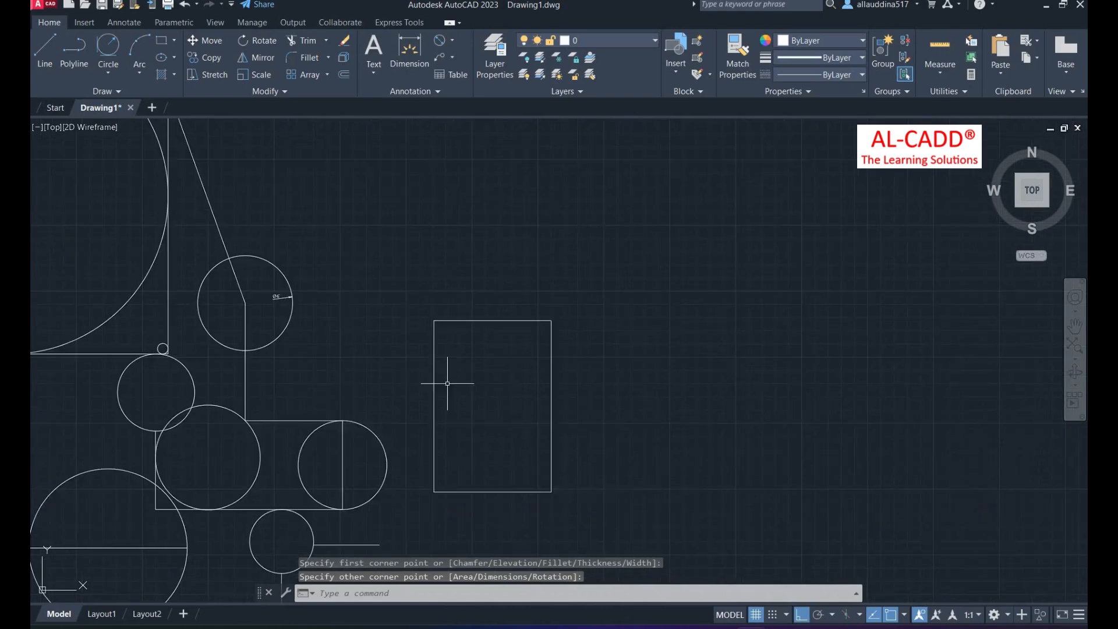
Step: Draw a horizontal line rightward from the bottom quadrant of the 6' diameter circle, ending before the upright rectangle
scroll(407, 420, "down", 2)
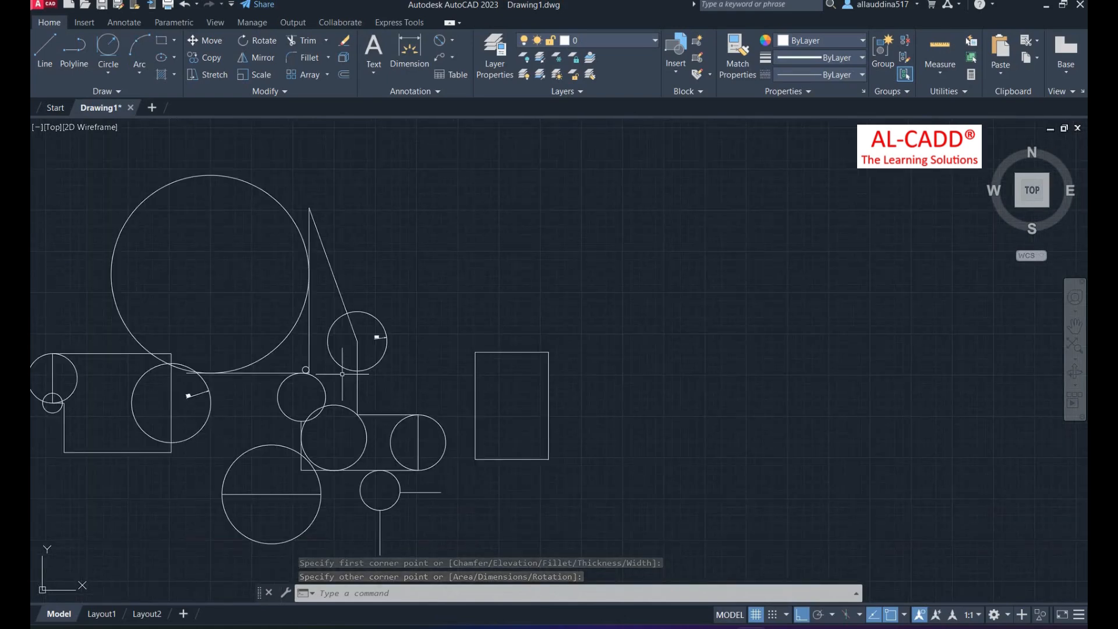
scroll(343, 375, "up", 2)
left_click(44, 50)
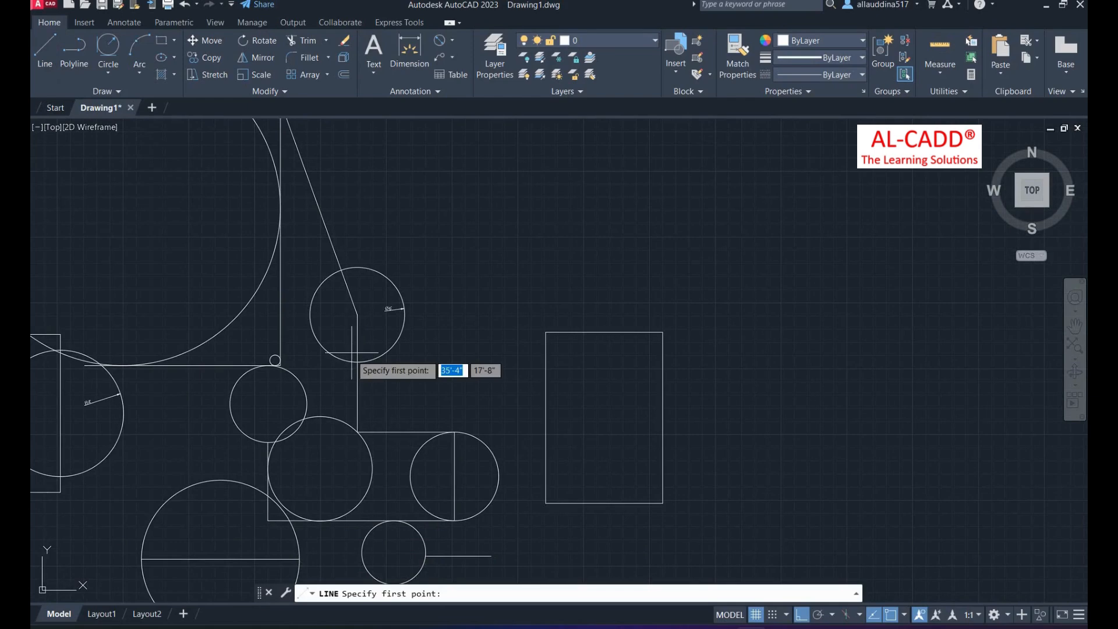
left_click(357, 362)
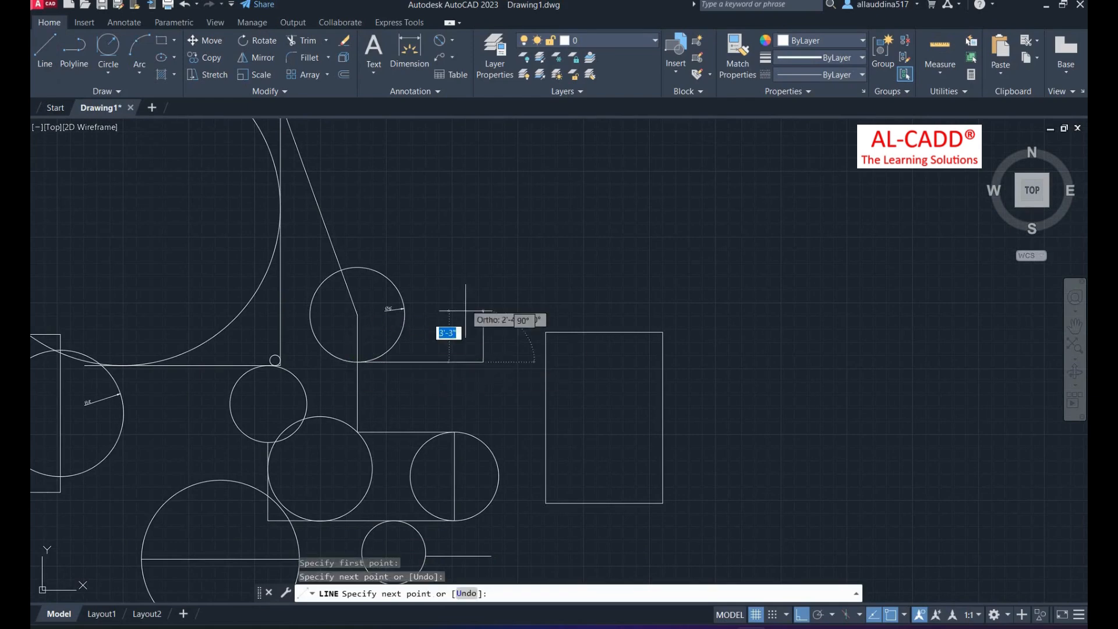
key("Return")
Step: Try a Center, Radius circle placed between the new horizontal line and the parallel edge below it
scroll(407, 385, "up", 3)
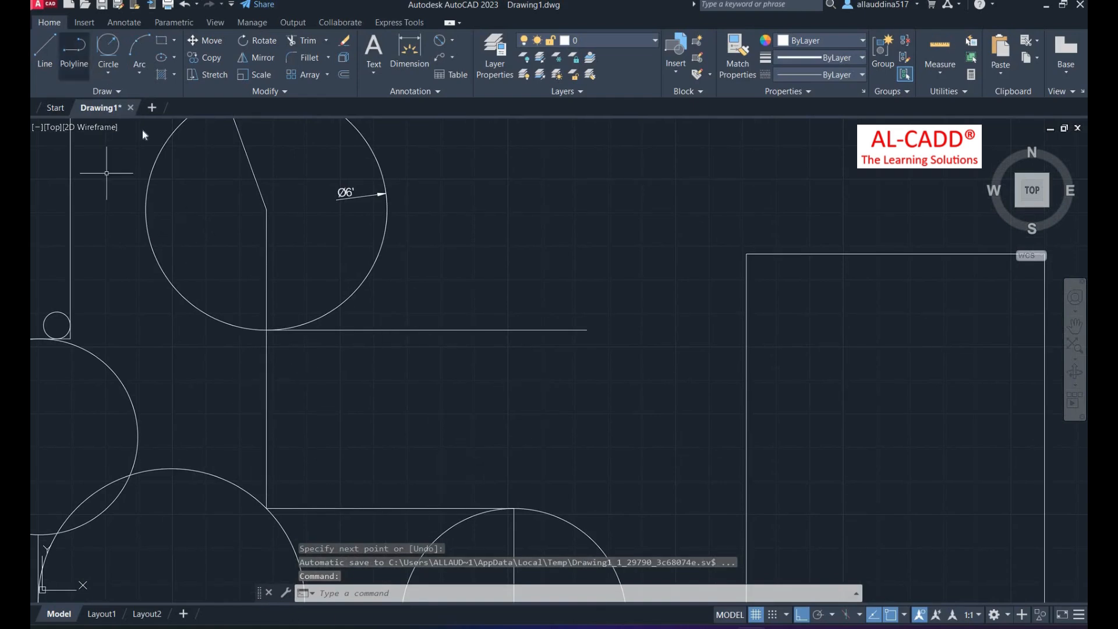
left_click(108, 71)
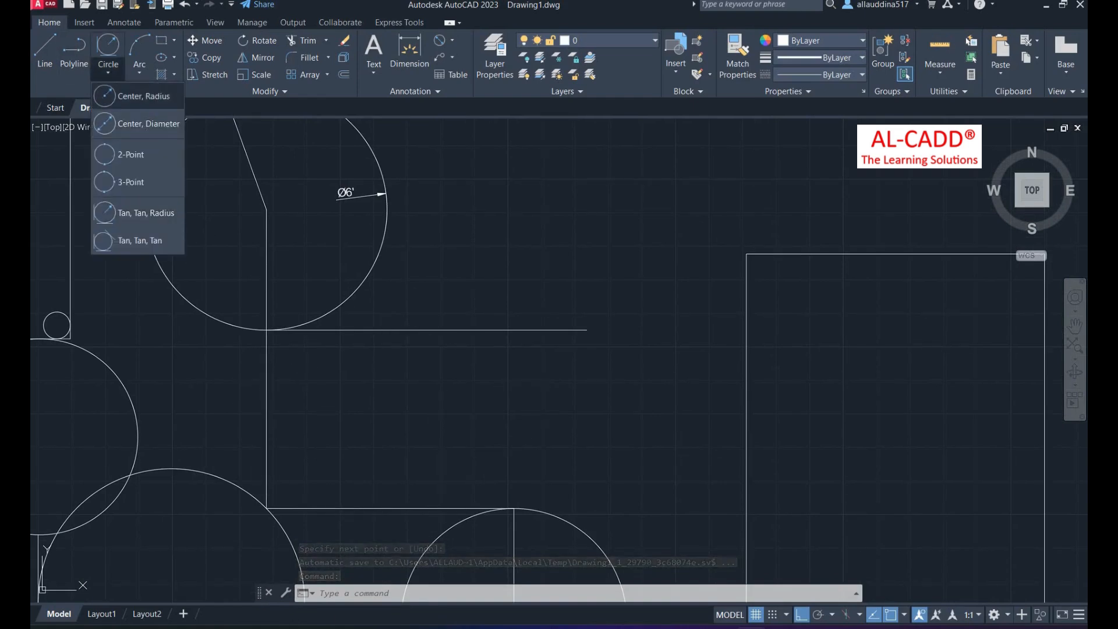
left_click(138, 96)
left_click(410, 413)
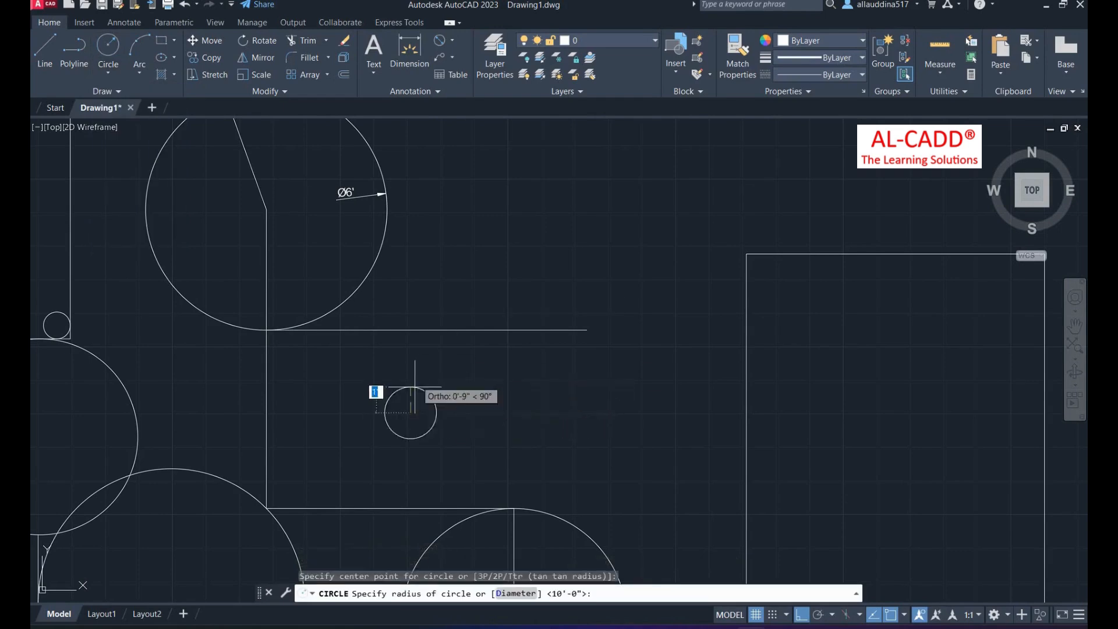
right_click(433, 279)
left_click(465, 287)
Step: Draw a vertical line from the new horizontal line straight down to the parallel edge below it
left_click(37, 63)
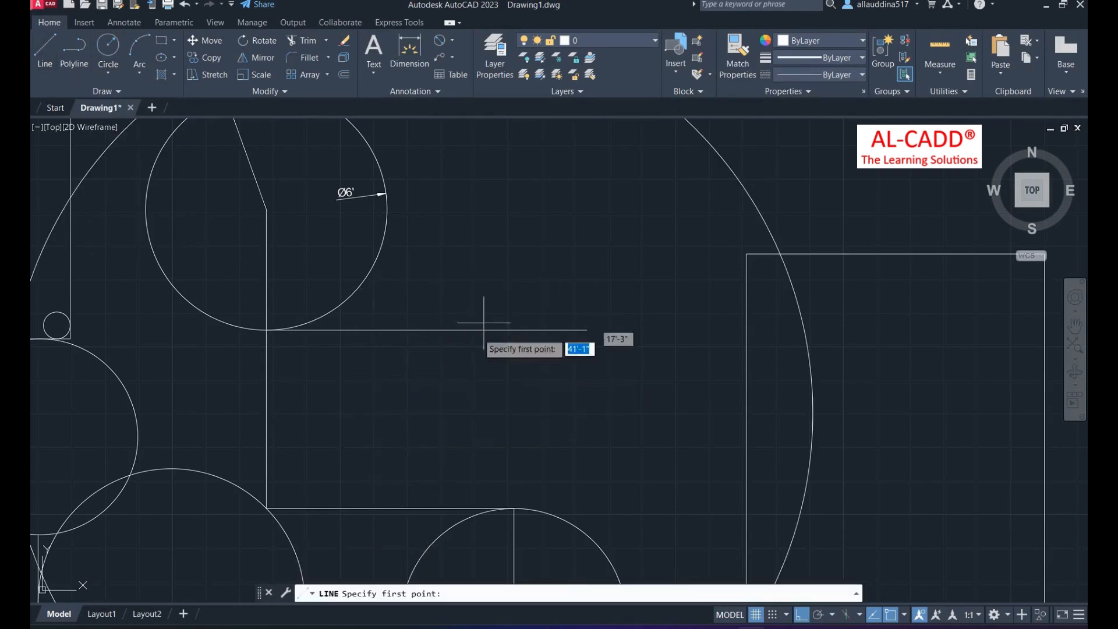
left_click(417, 330)
left_click(417, 508)
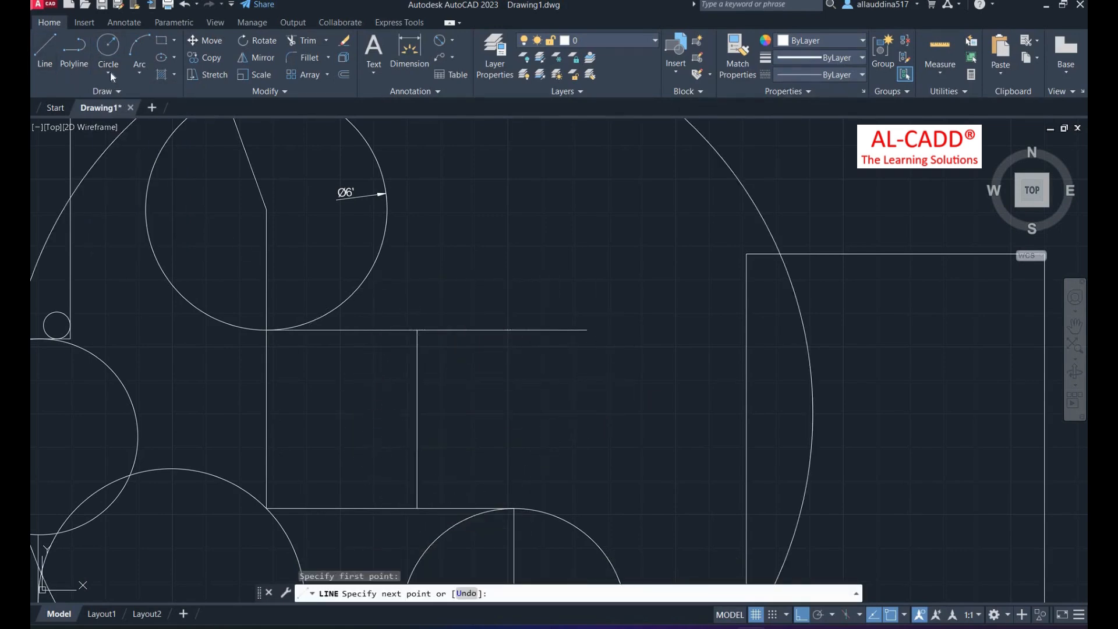
Step: Draw a Center, Radius circle centred on the vertical line's midpoint, slightly smaller than the gap between the two horizontal lines
left_click(109, 72)
left_click(151, 94)
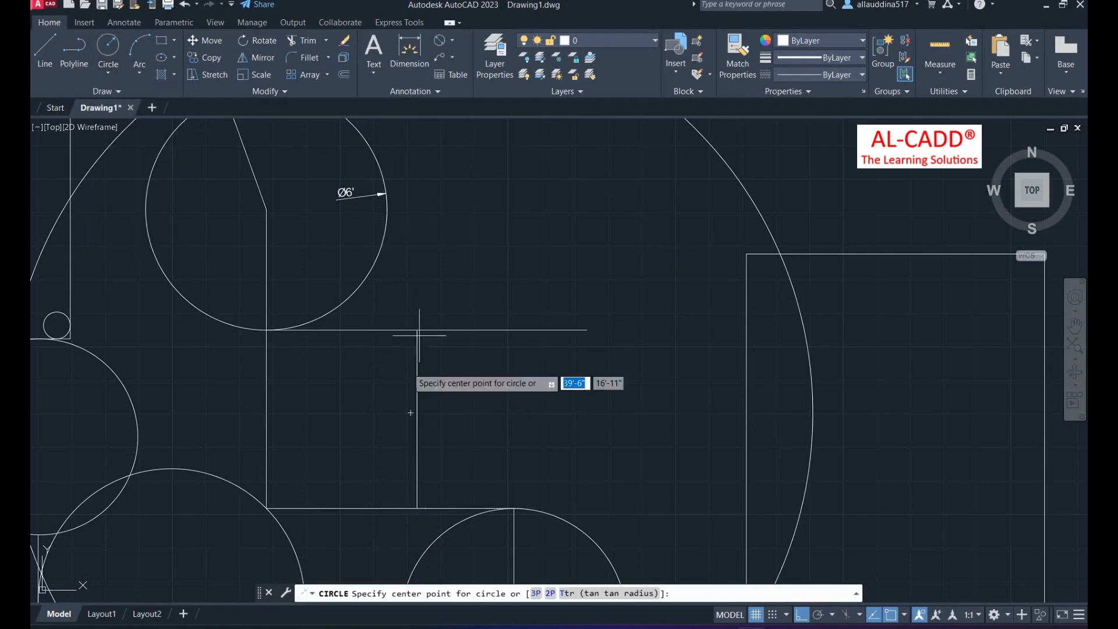
left_click(417, 419)
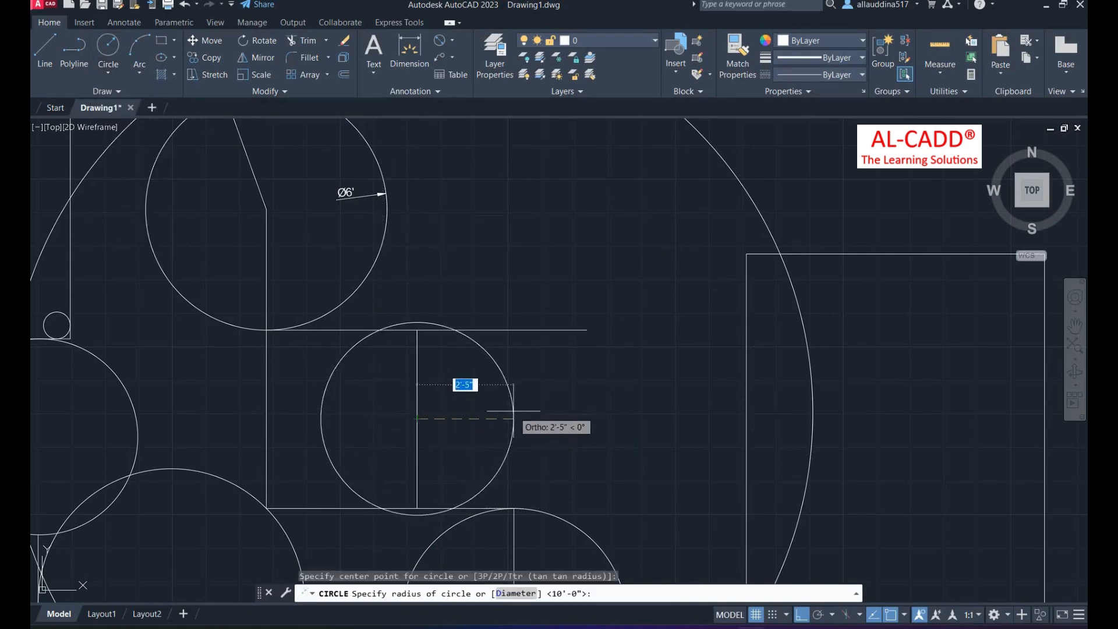
left_click(494, 411)
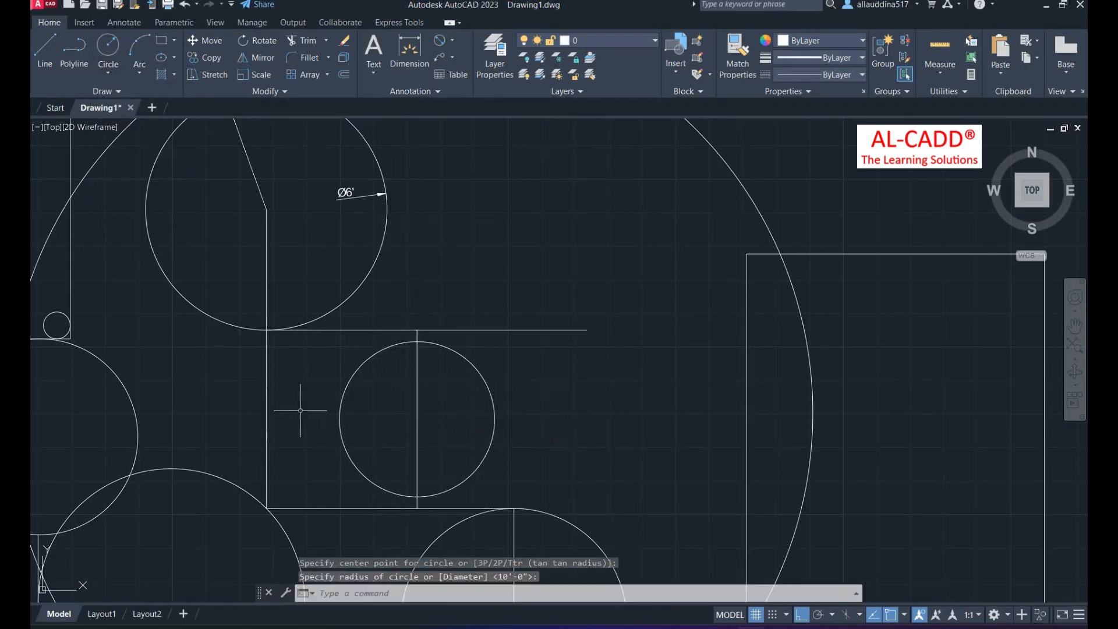
Step: Erase the circle between the two horizontal lines and the vertical line through its centre
left_click(560, 410)
left_click(460, 400)
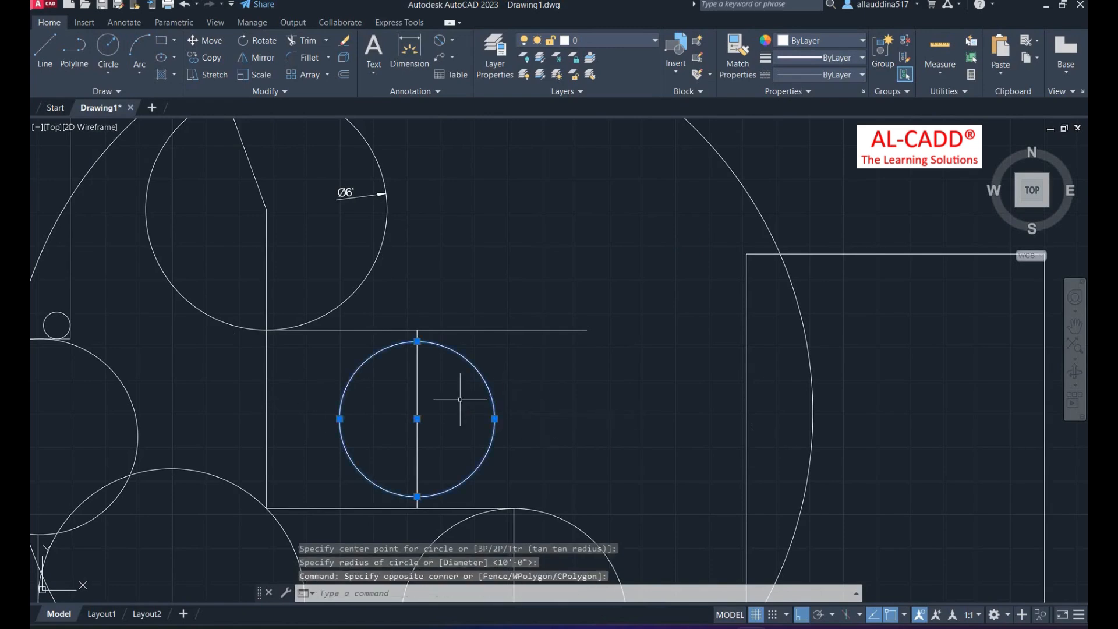
key("Delete")
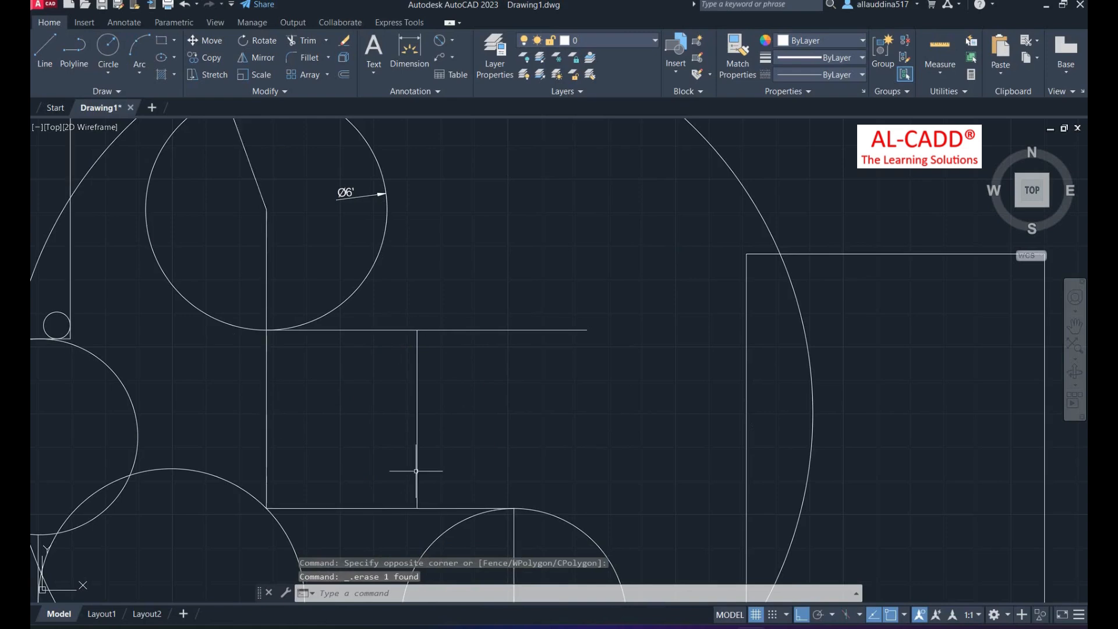
left_click(449, 450)
left_click(384, 428)
key("Delete")
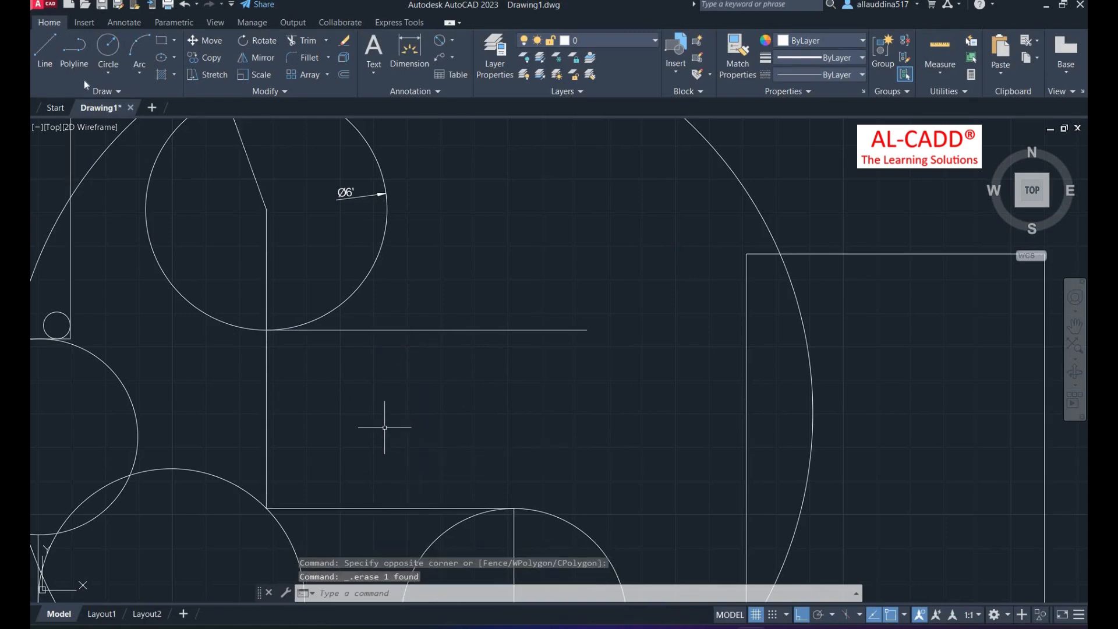
Step: Draw a Tan, Tan, Tan circle touching the vertical edge, the horizontal edge below and the new horizontal line above
left_click(112, 69)
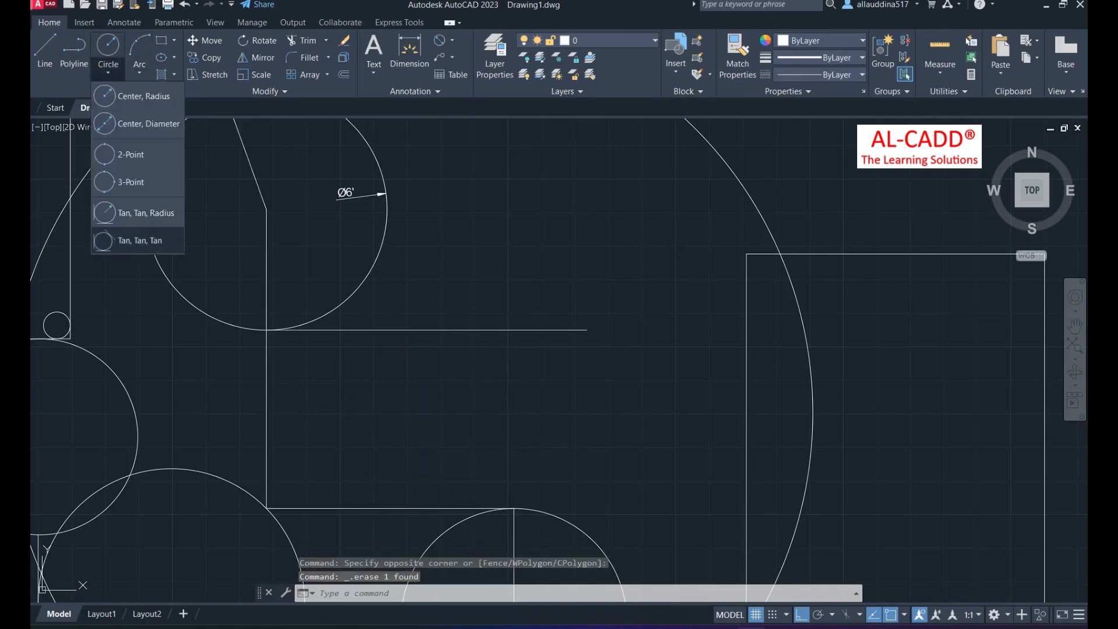
left_click(139, 240)
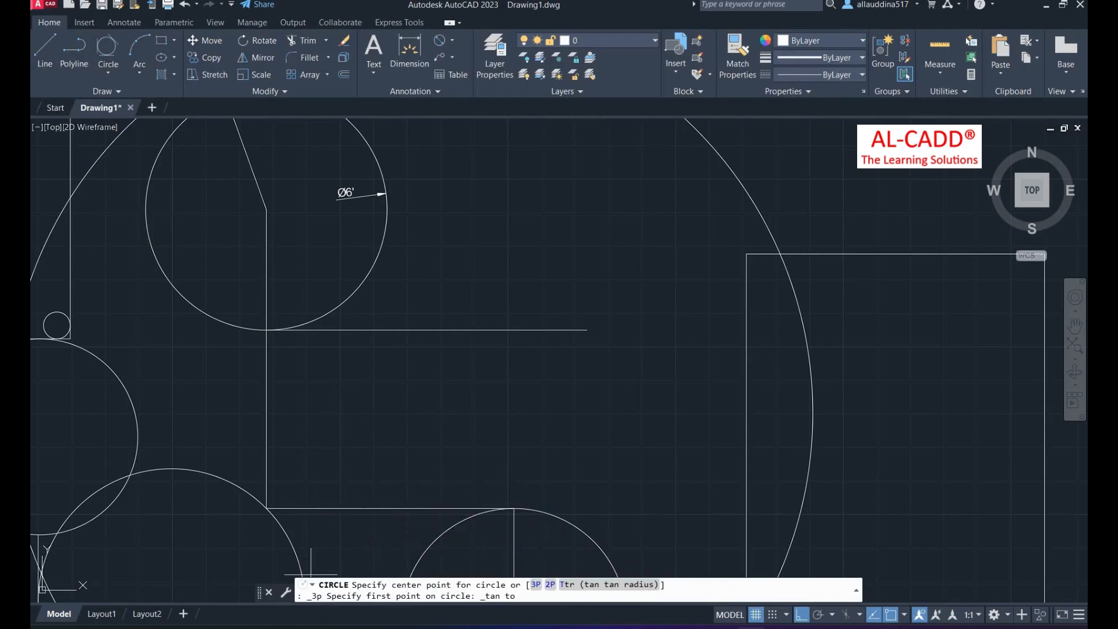
left_click(266, 415)
left_click(368, 506)
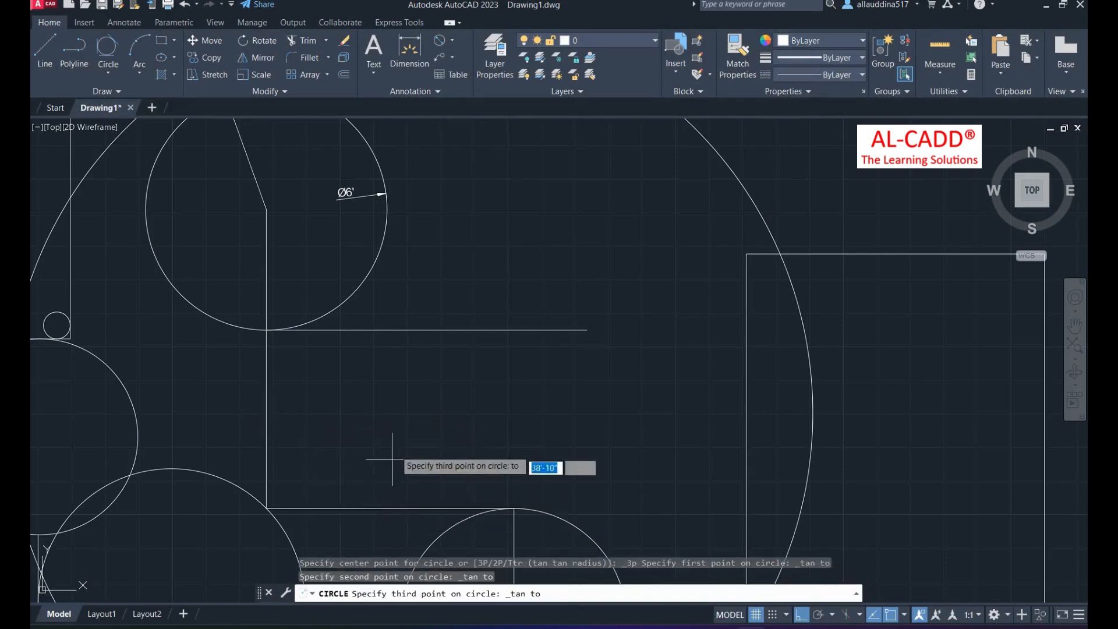
left_click(384, 330)
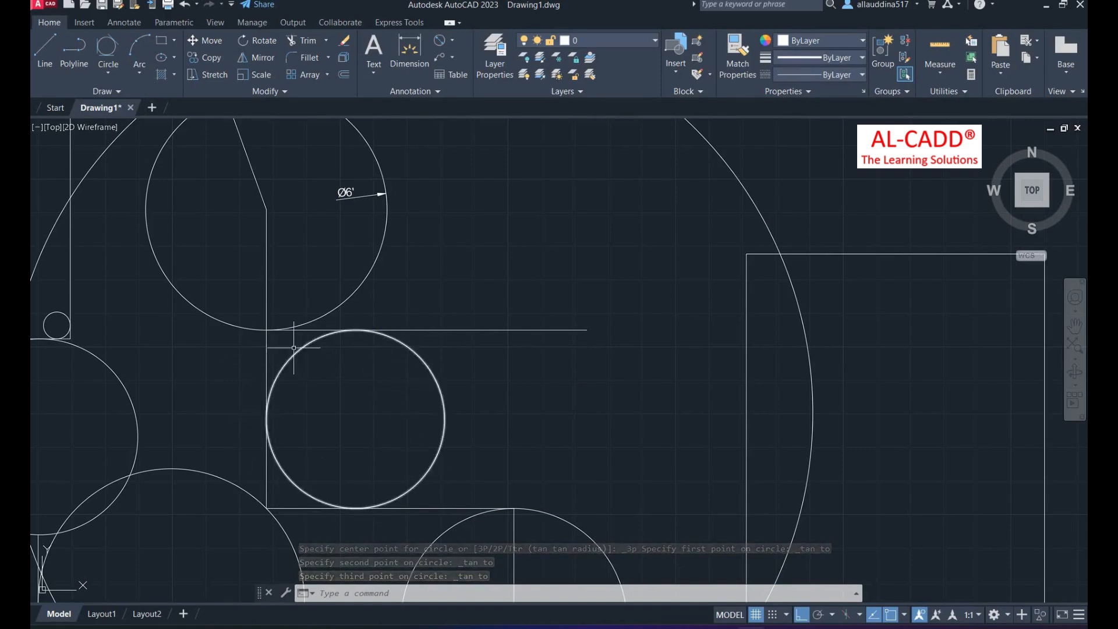
Step: Erase the oversized circle that overlaps the small circles and the upright rectangle
scroll(291, 350, "down", 4)
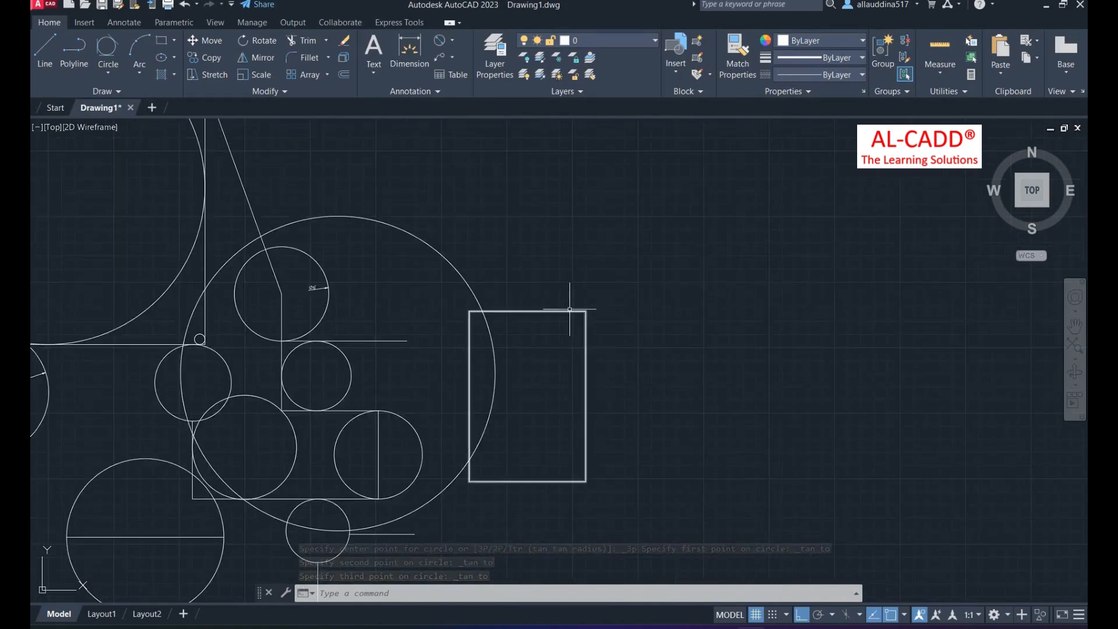
left_click(494, 398)
key("Delete")
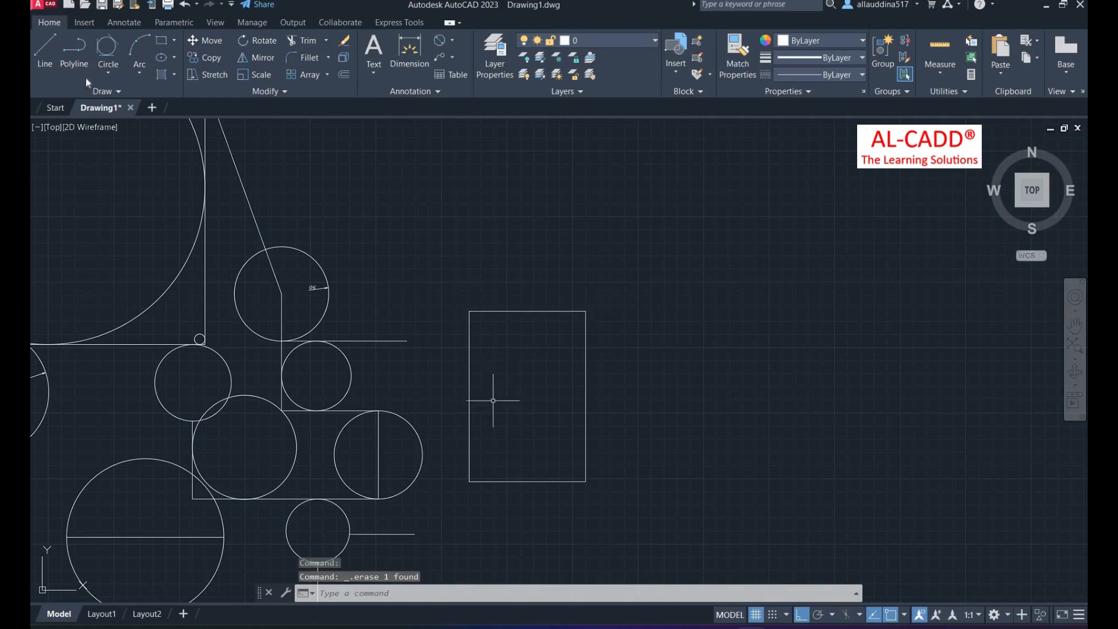
Step: Draw a Tan, Tan, Tan circle inside the upright rectangle, tangent to its top, left and right sides
left_click(109, 72)
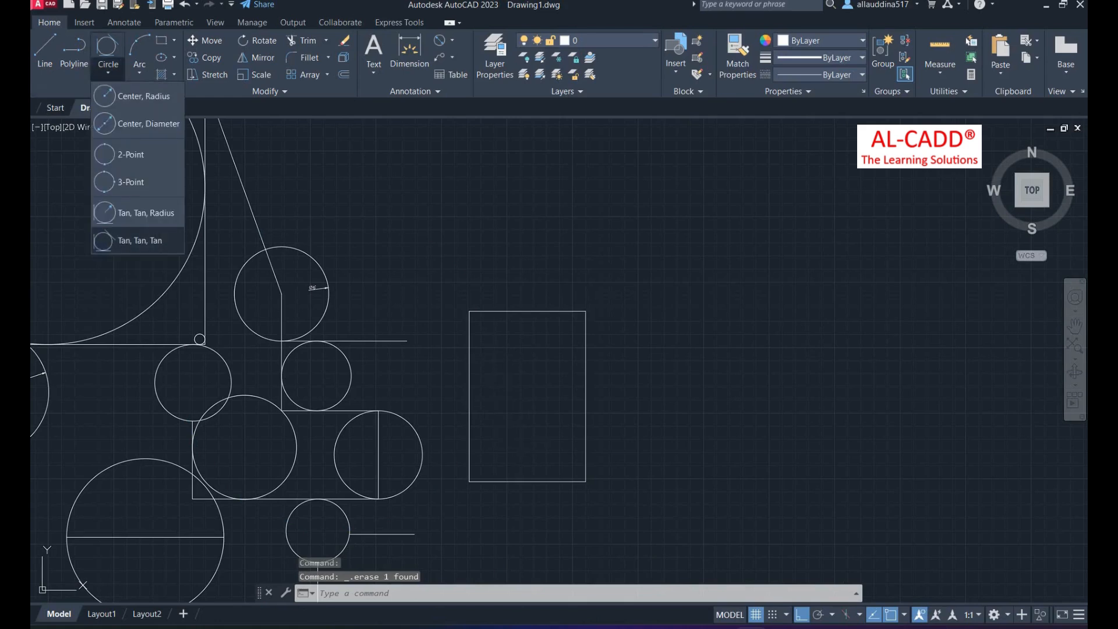
left_click(148, 242)
scroll(524, 409, "up", 2)
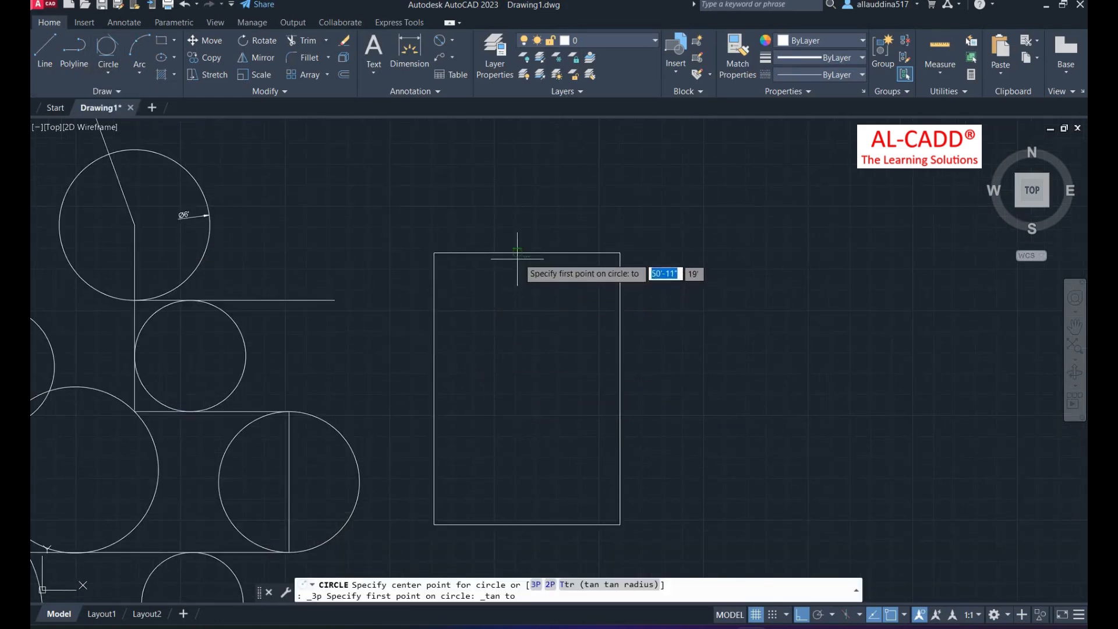
left_click(528, 254)
left_click(435, 366)
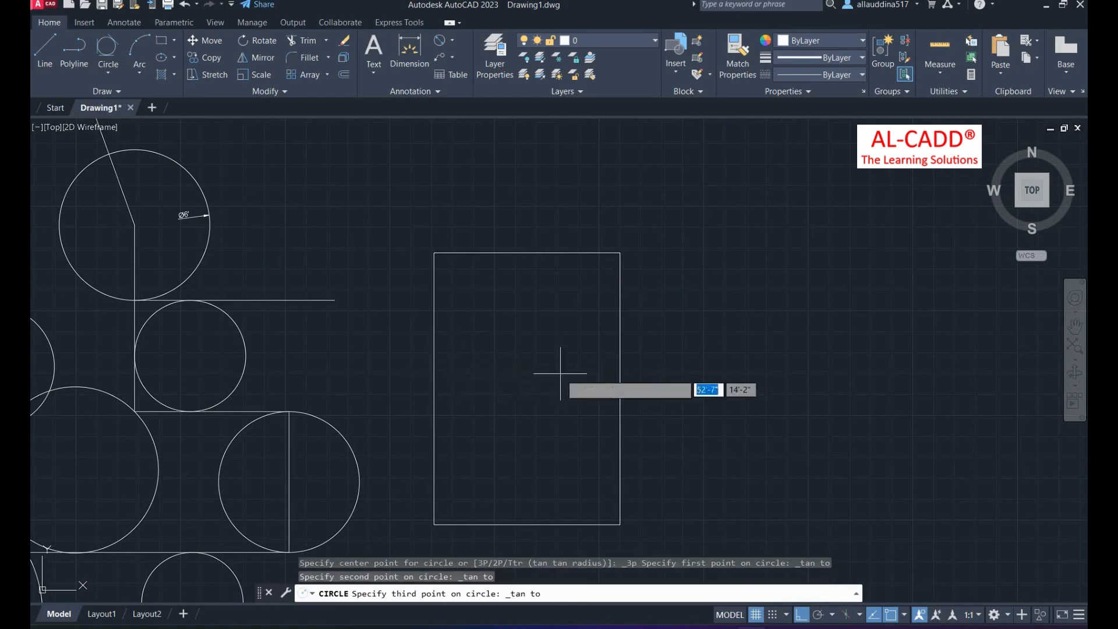
left_click(619, 374)
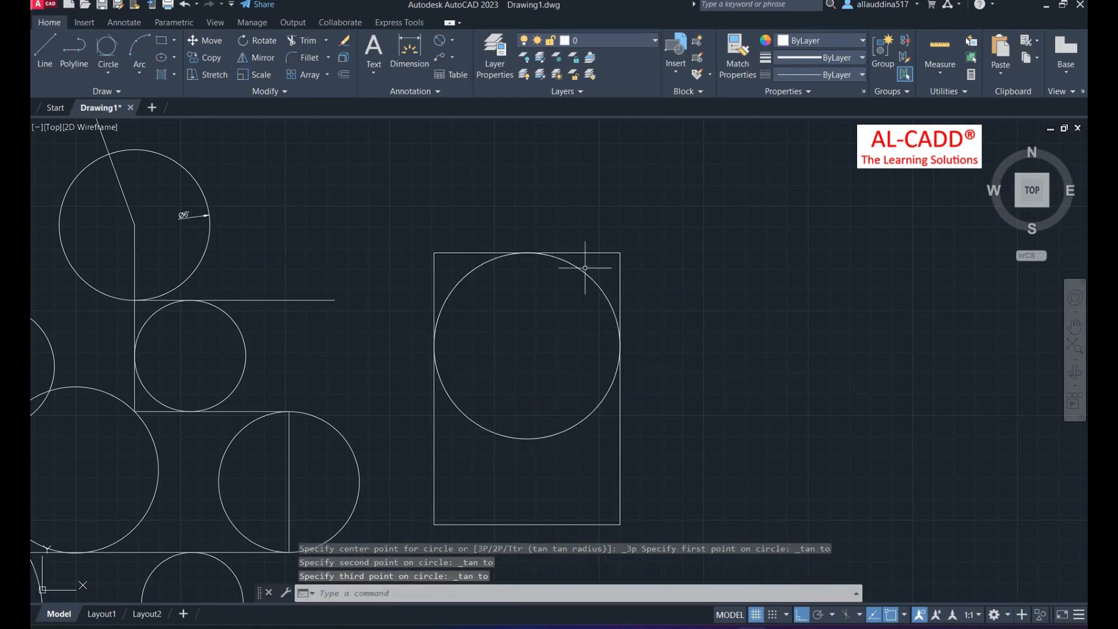
Step: Erase the circle inside the upright rectangle
left_click(529, 461)
left_click(513, 423)
key("Delete")
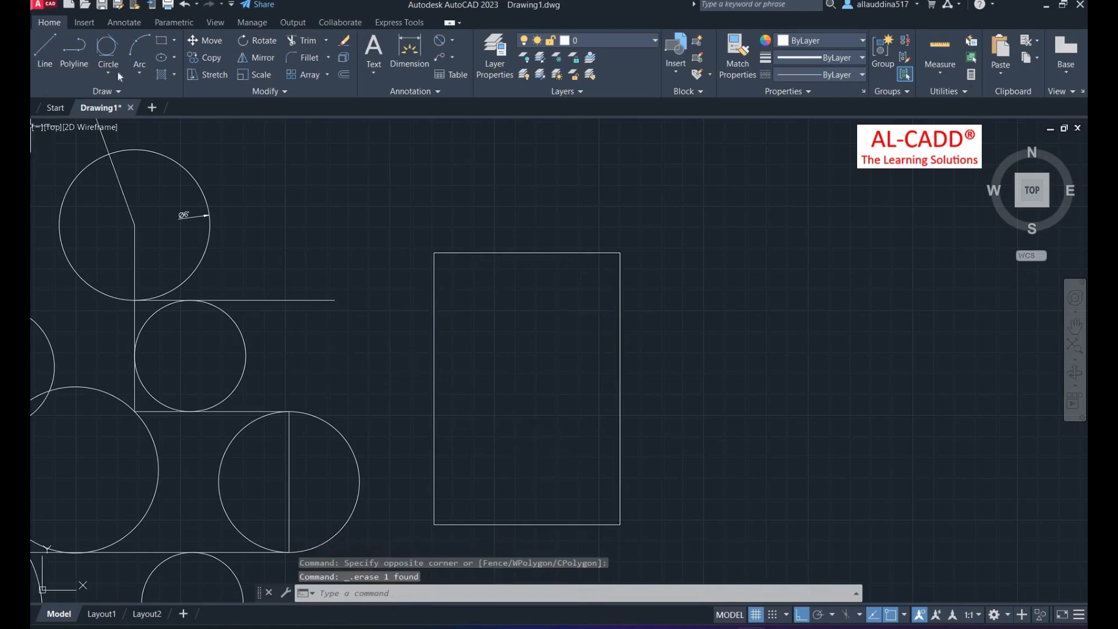
Step: Draw a Tan, Tan, Tan circle inside the upright rectangle, tangent to its bottom, right and left sides
left_click(107, 72)
left_click(140, 240)
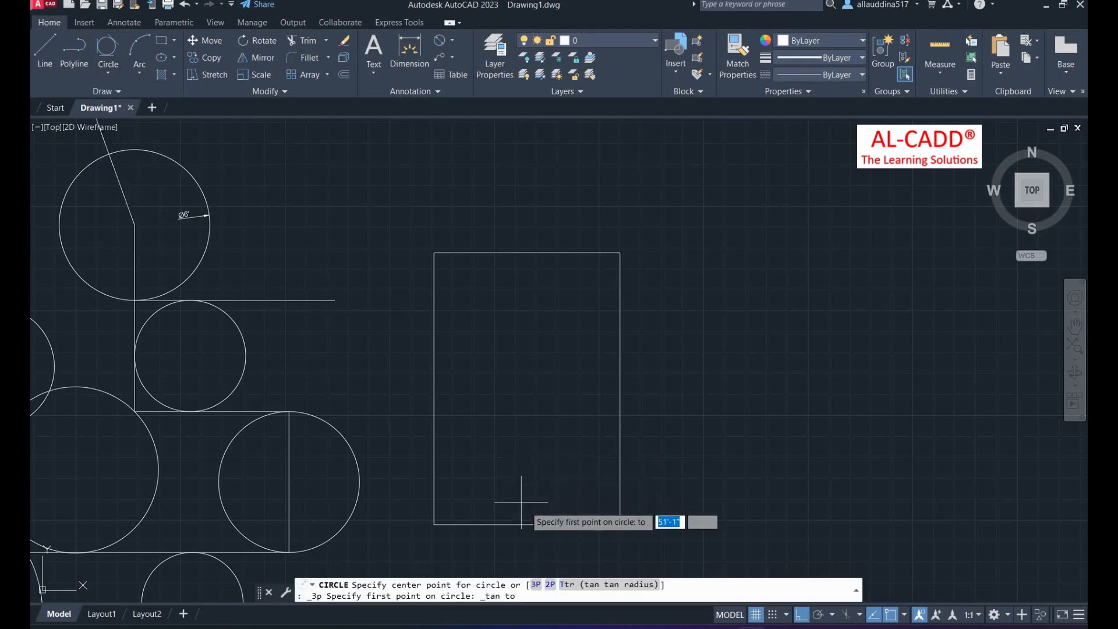
left_click(526, 524)
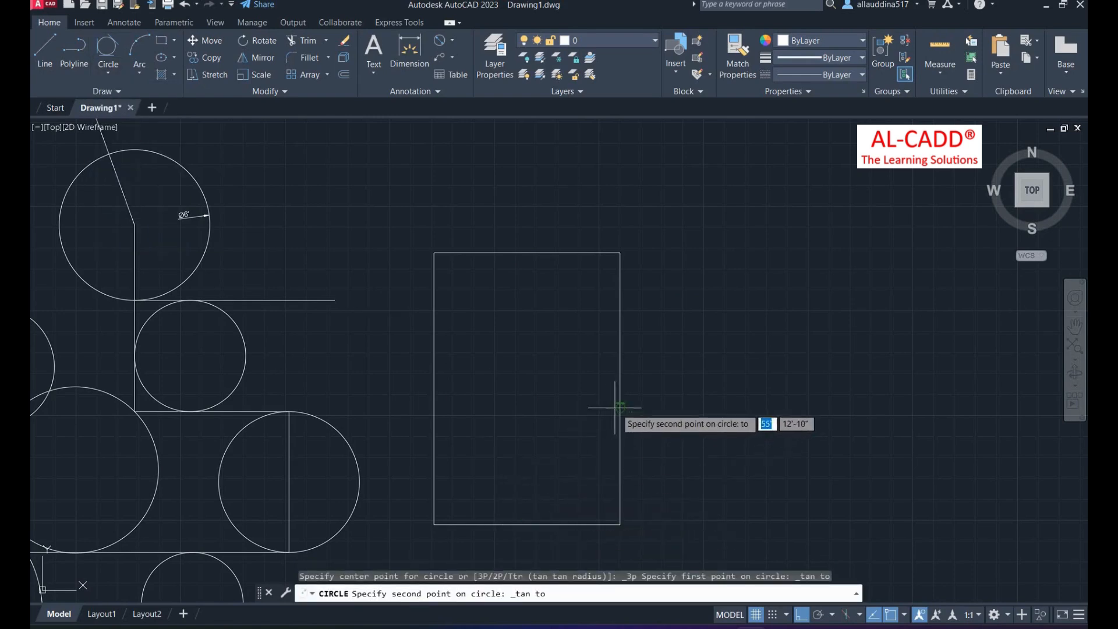
left_click(620, 406)
left_click(435, 397)
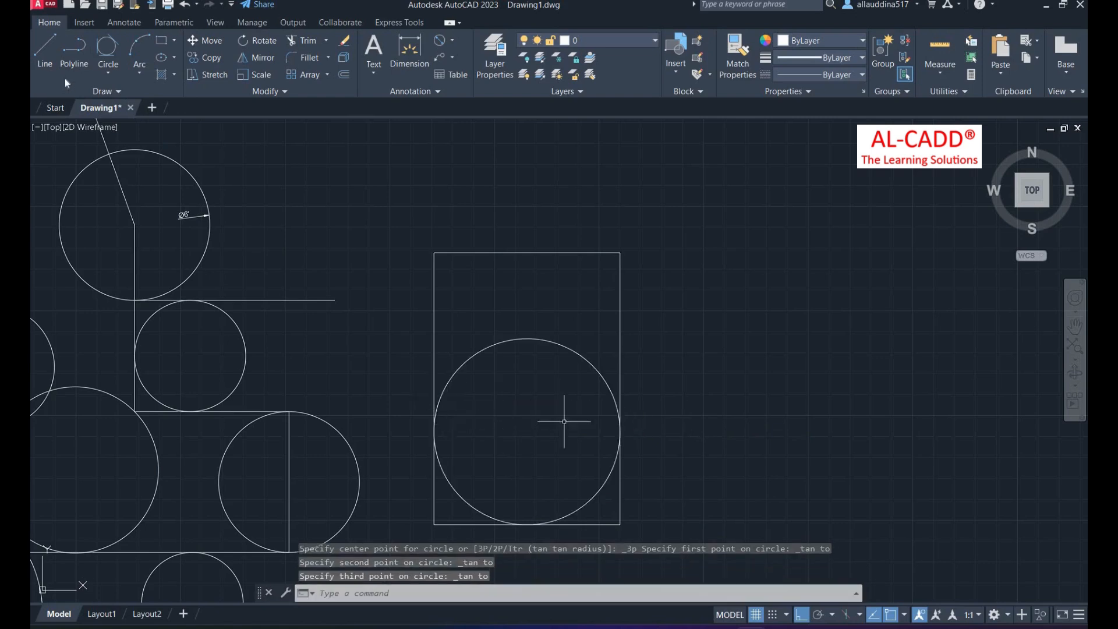
Step: Draw a second Tan, Tan, Tan circle in the upright rectangle, tangent to its top, left and right sides
left_click(107, 73)
left_click(140, 240)
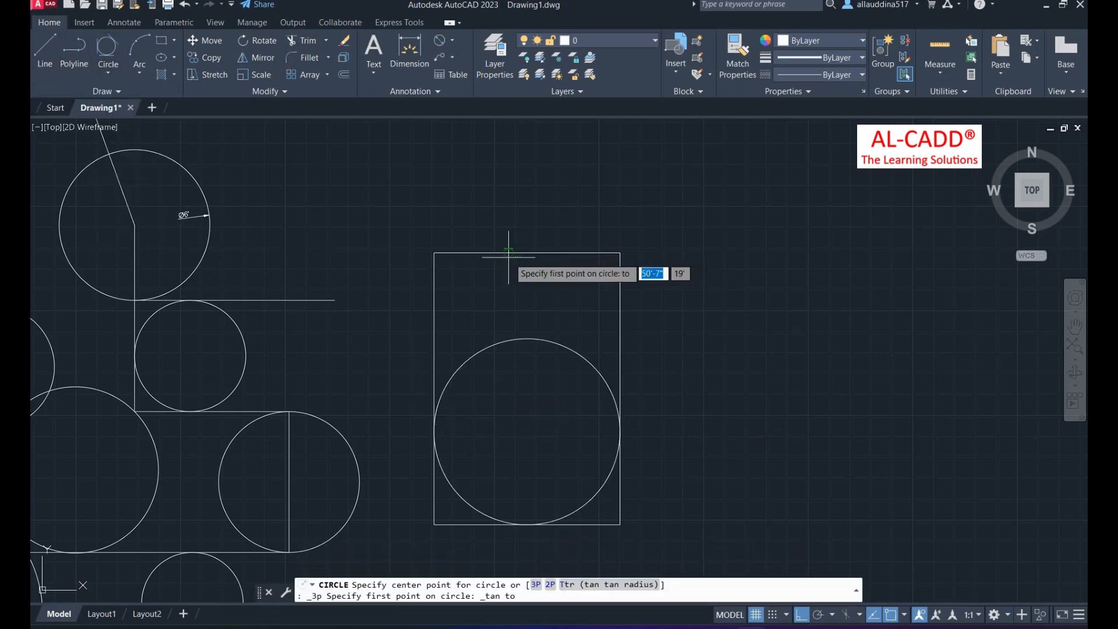
left_click(508, 254)
left_click(434, 322)
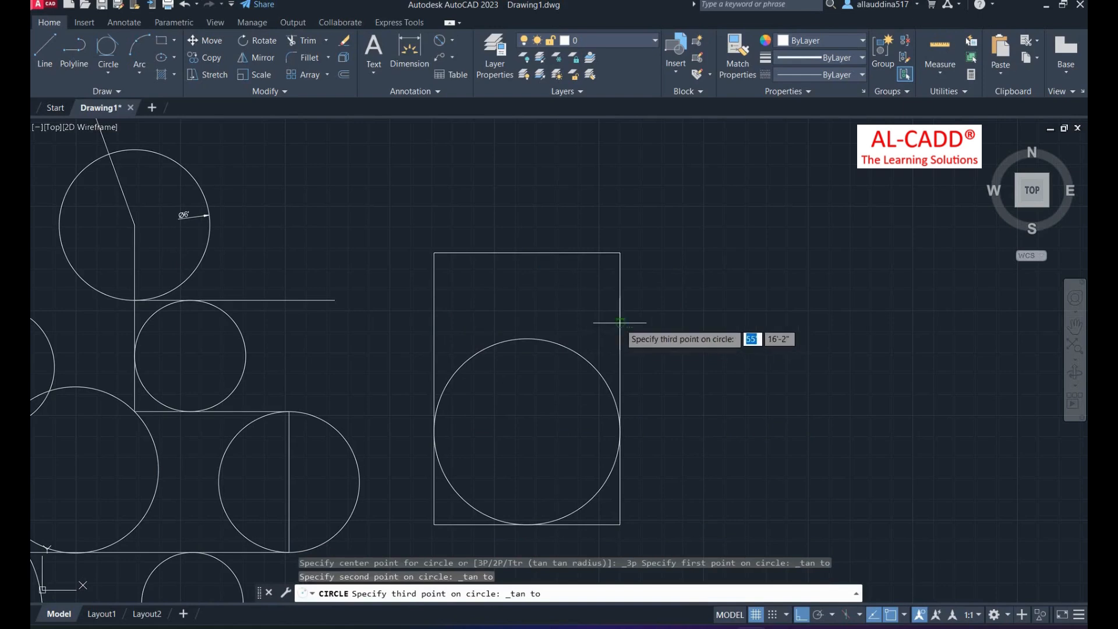
left_click(621, 322)
scroll(576, 299, "down", 2)
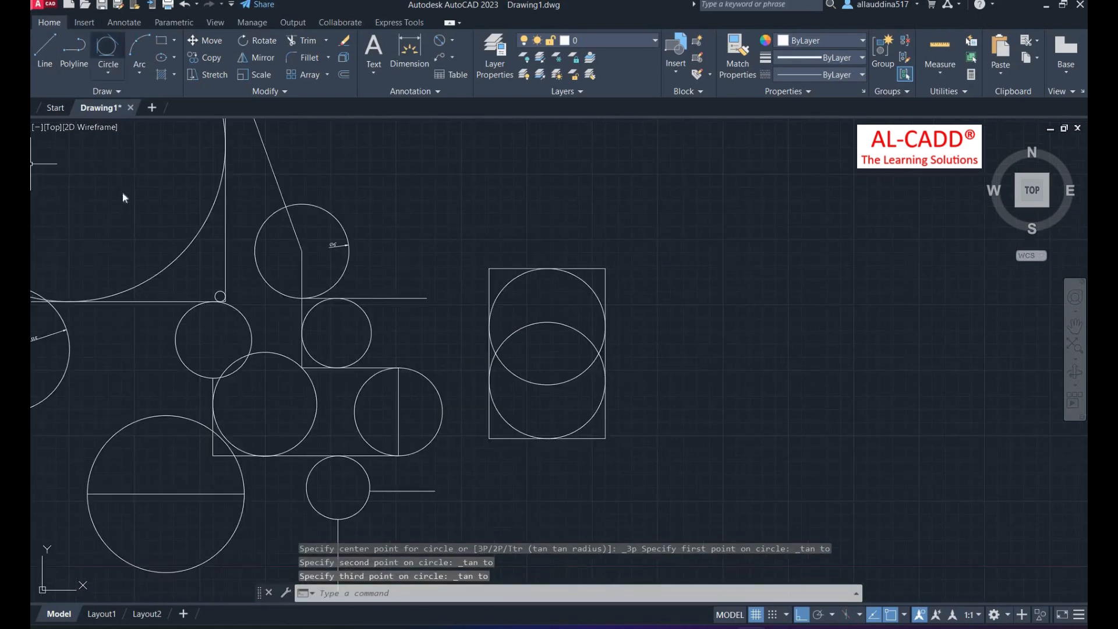
left_click(108, 69)
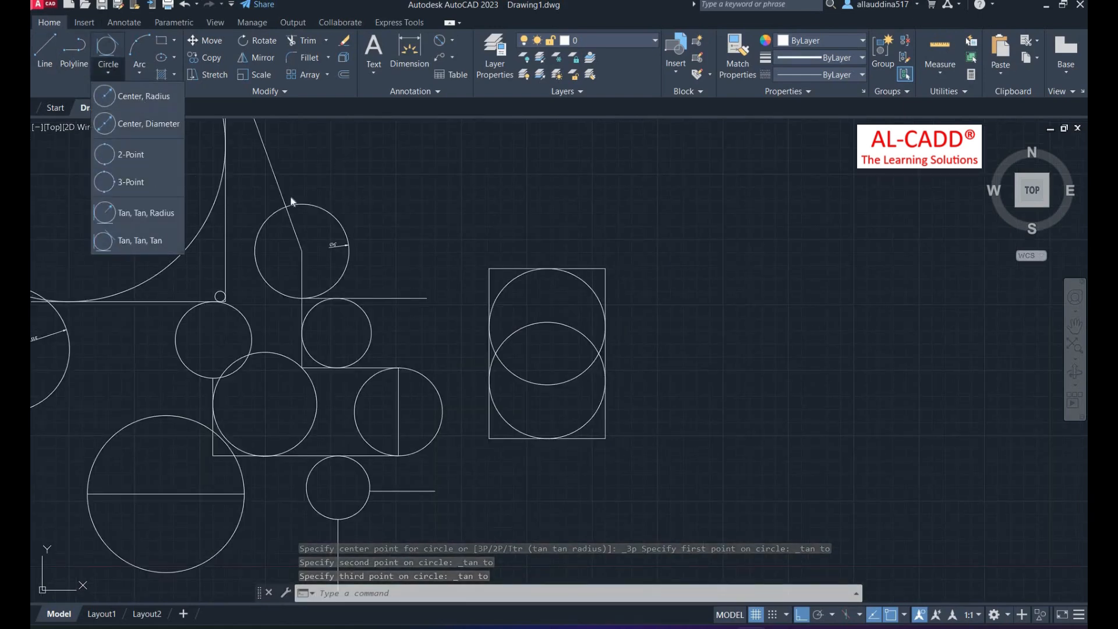
left_click(360, 169)
scroll(524, 245, "down", 2)
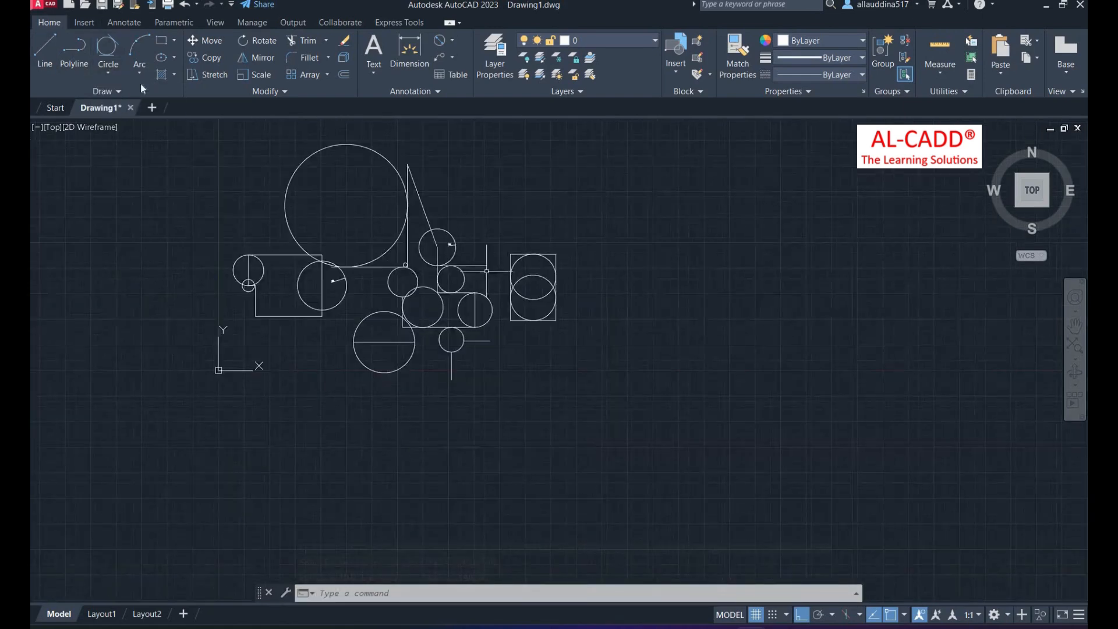
scroll(298, 221, "up", 4)
Step: With Ortho off, draw a 3-Point arc from the short horizontal line's left end through its midpoint to the lower-right corner of the lines above
left_click(139, 71)
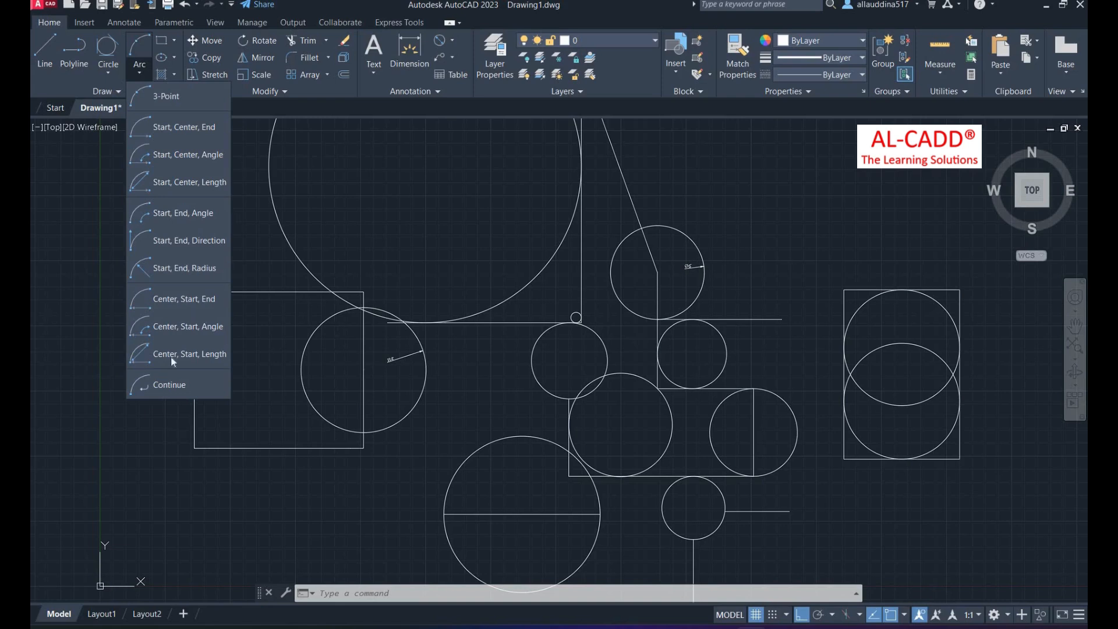
left_click(166, 96)
scroll(544, 309, "down", 5)
scroll(603, 389, "up", 8)
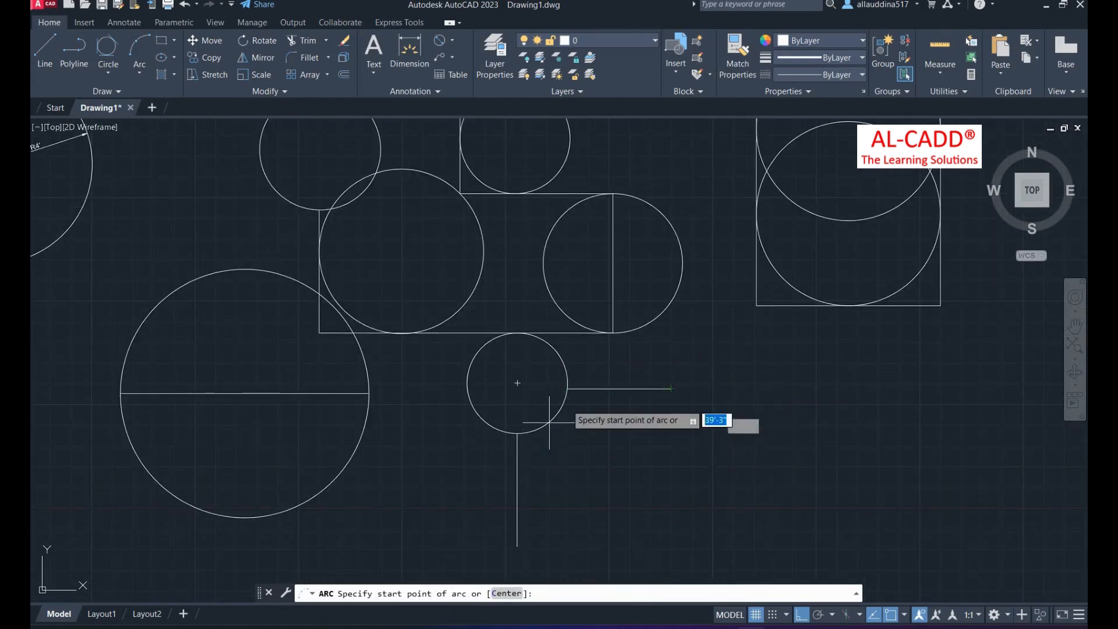
left_click(568, 388)
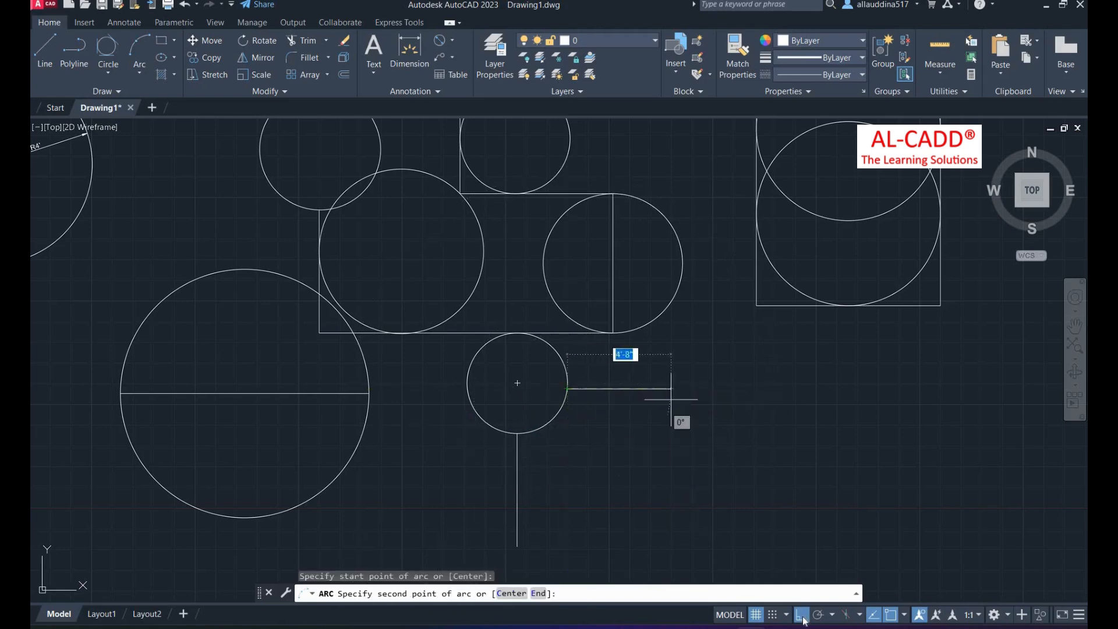
key("F8")
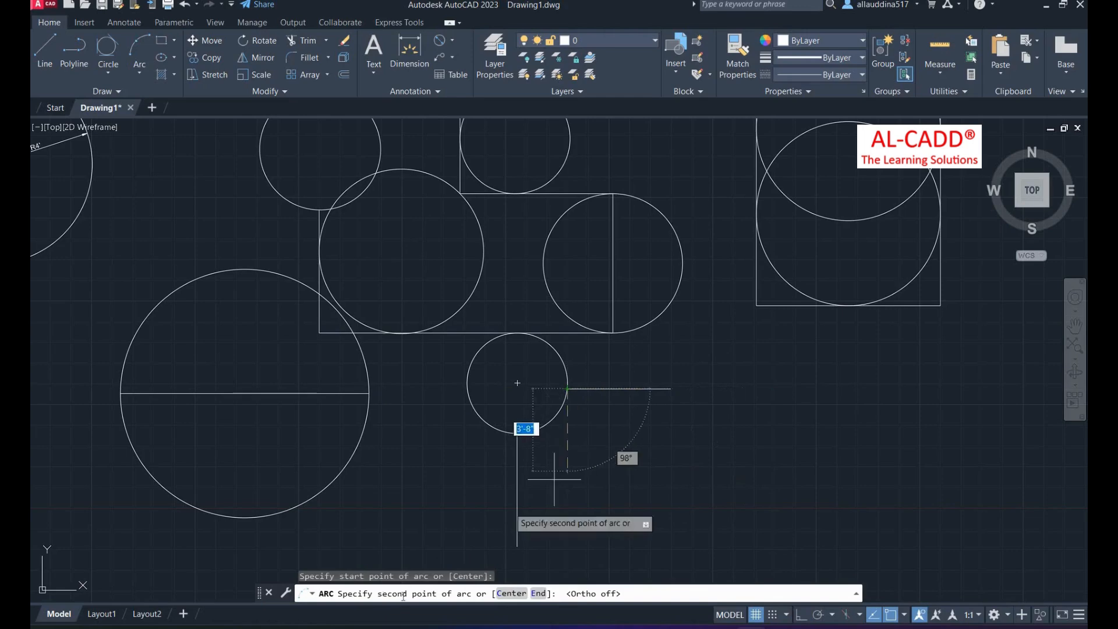
left_click(619, 387)
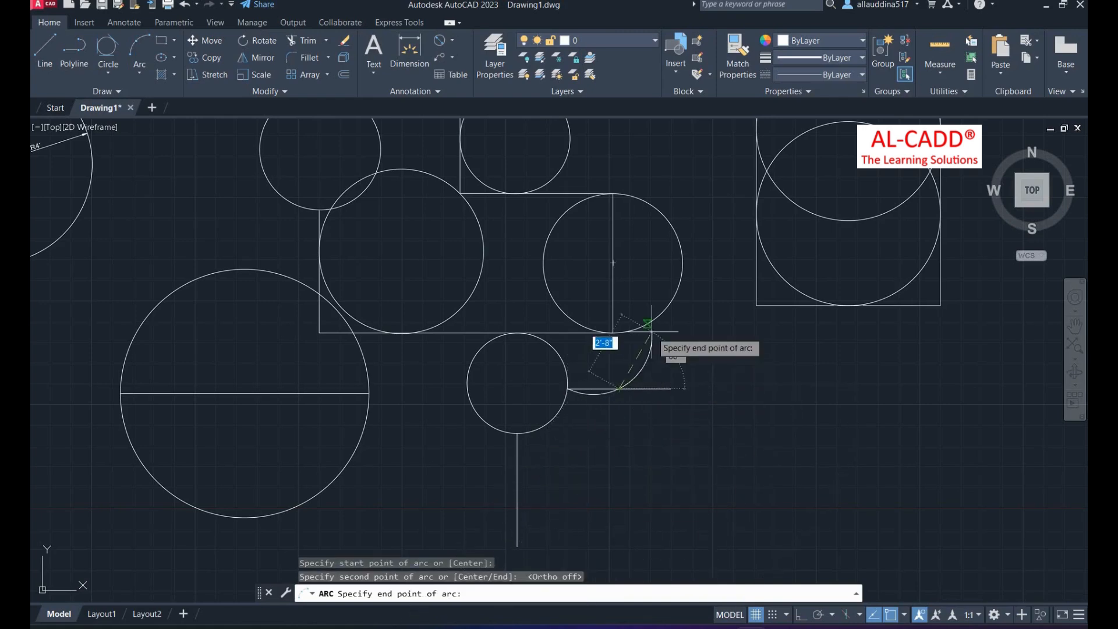
scroll(612, 355, "up", 3)
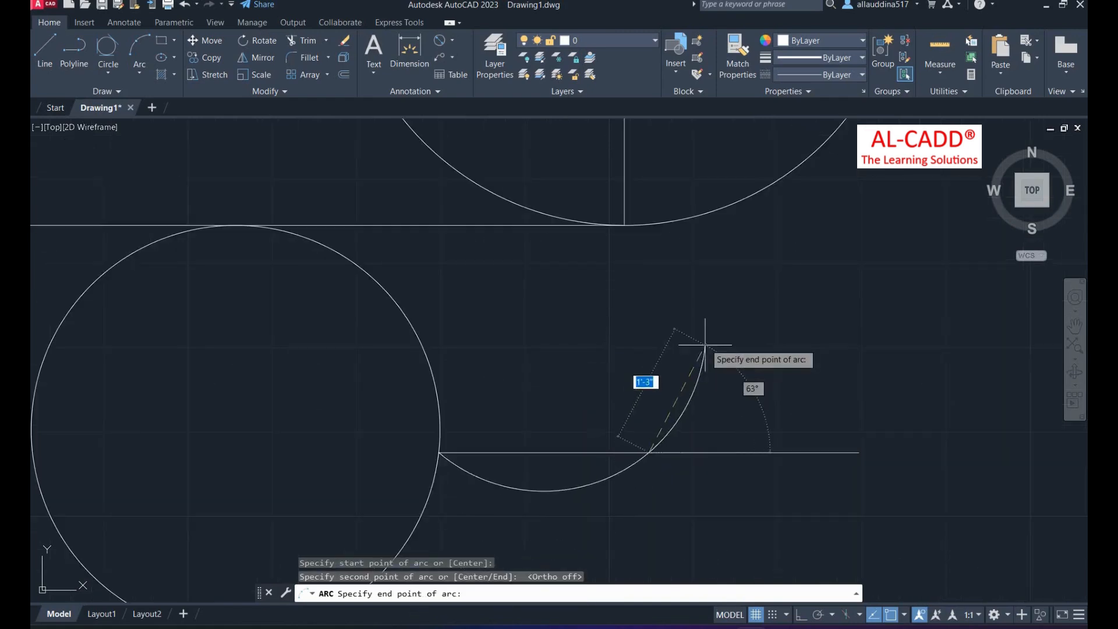
scroll(707, 332, "down", 3)
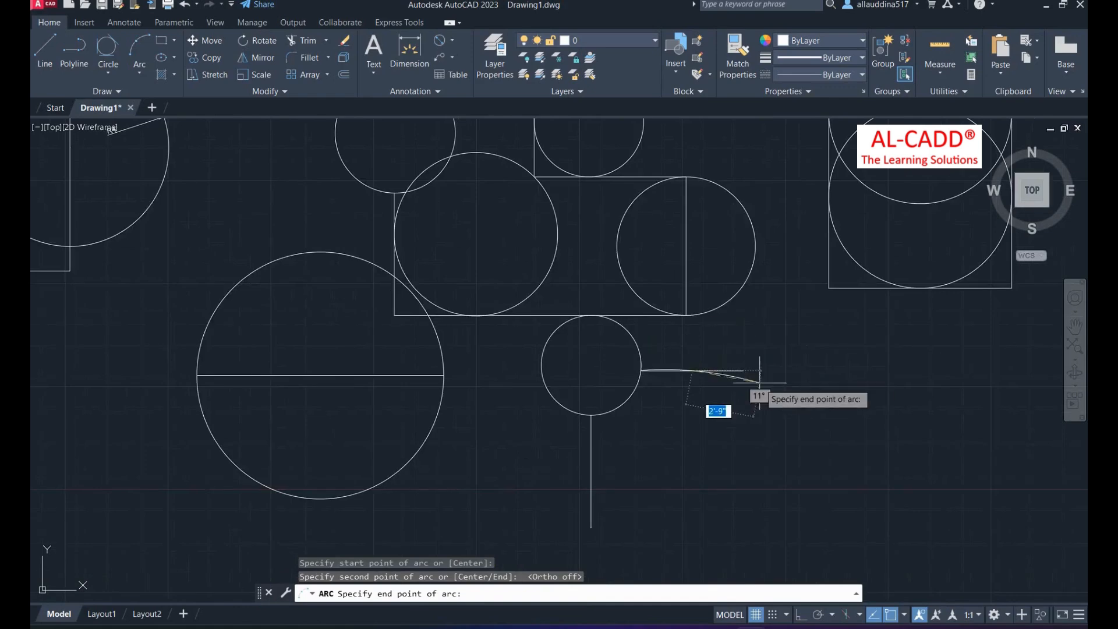
left_click(687, 316)
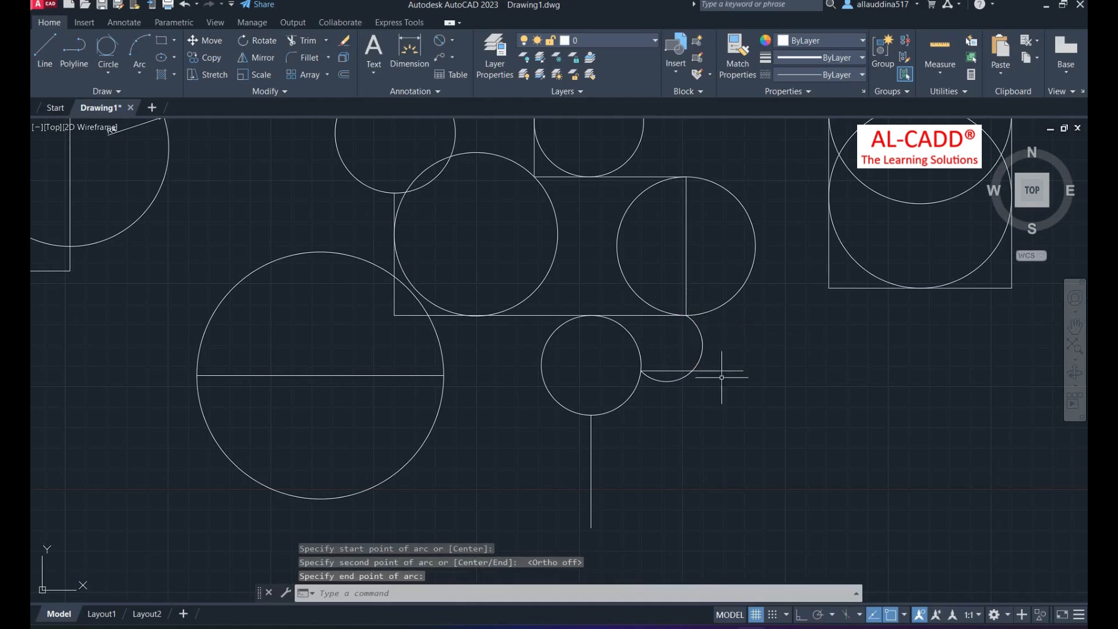
Step: Draw a 3-Point arc from the short horizontal line's right end up to the lower-left corner of the upright rectangle
left_click(139, 72)
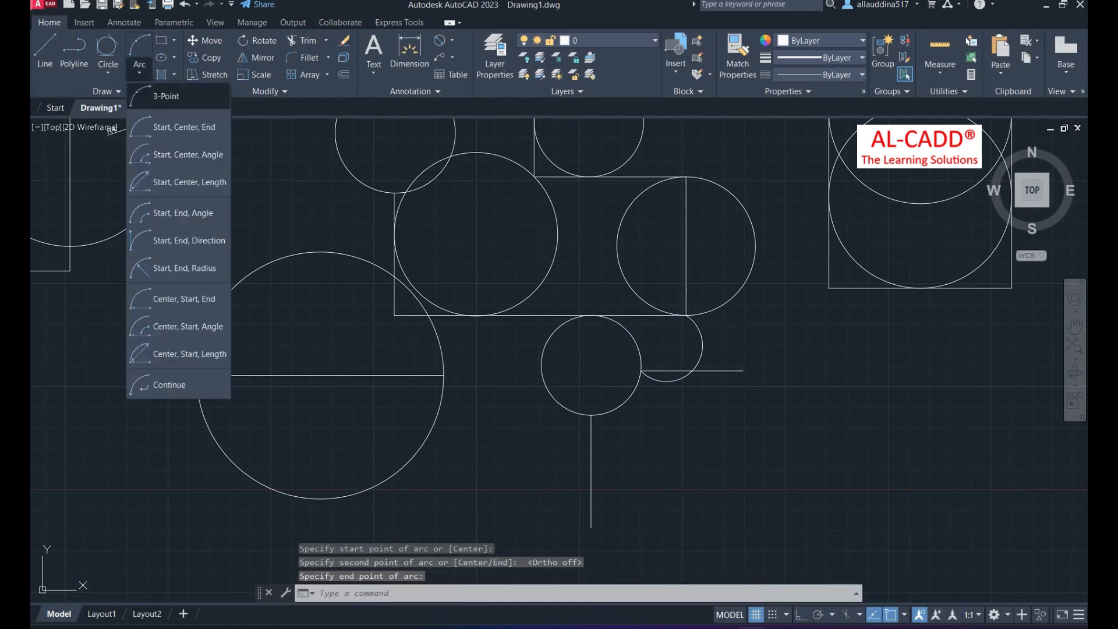
left_click(162, 93)
left_click(744, 370)
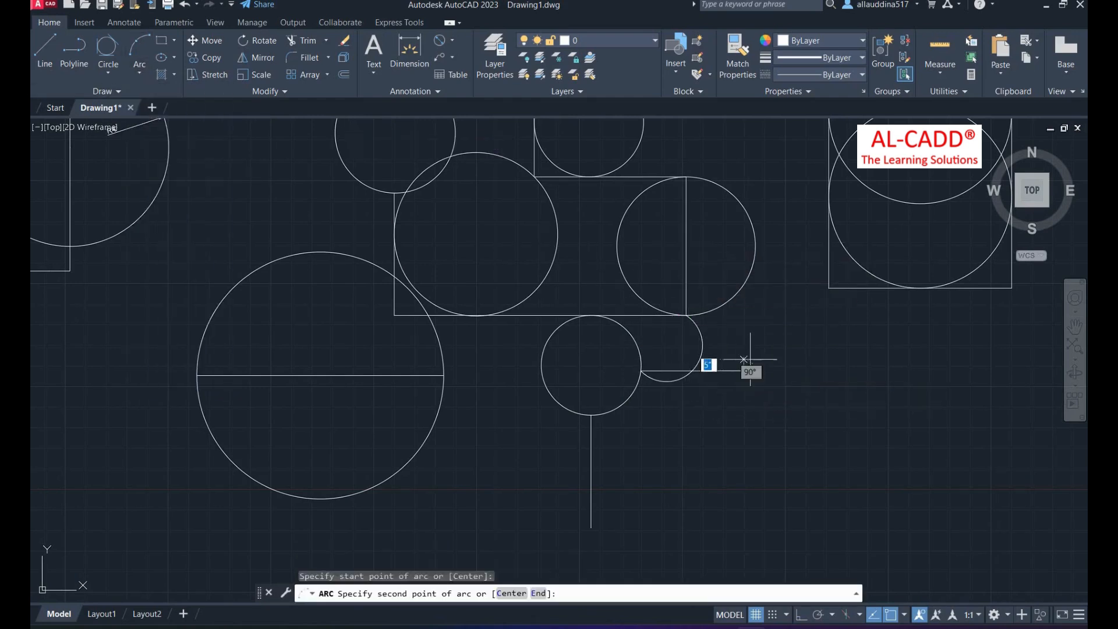
left_click(780, 317)
left_click(829, 287)
scroll(752, 314, "down", 3)
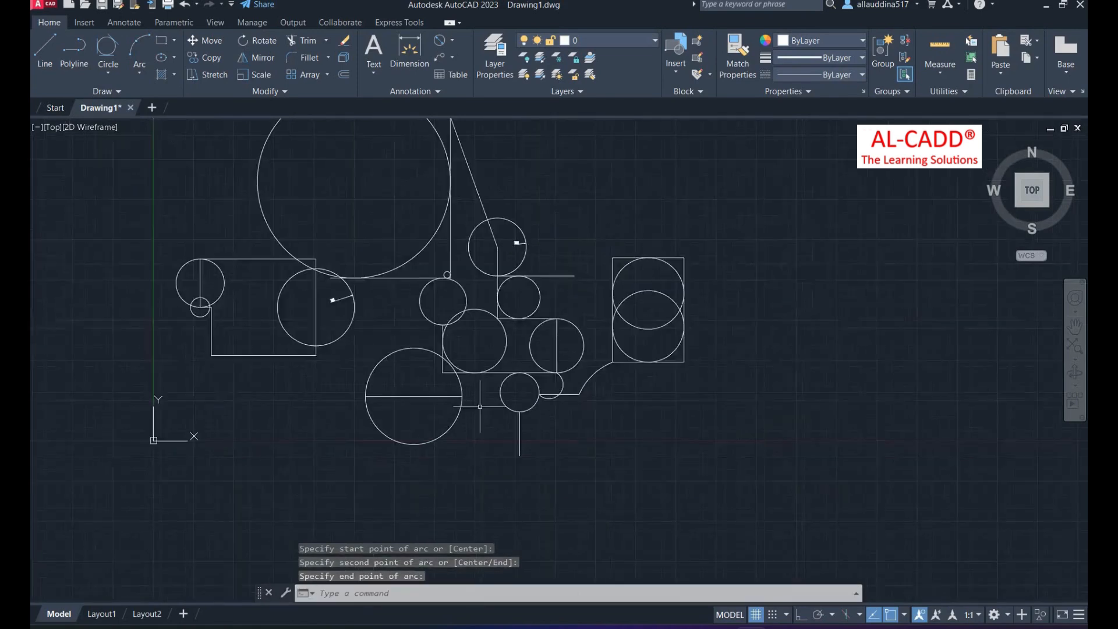
scroll(599, 374, "up", 3)
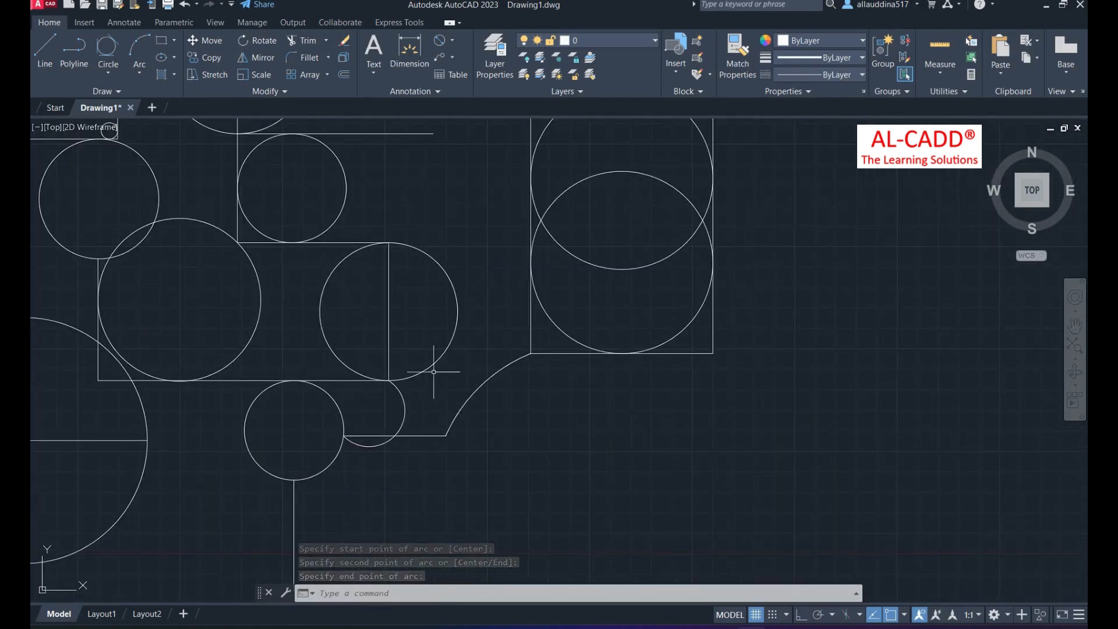
Step: Draw a separate horizontal line in the empty area below the open rectangle, nearly as long as its bottom edge
left_click(139, 71)
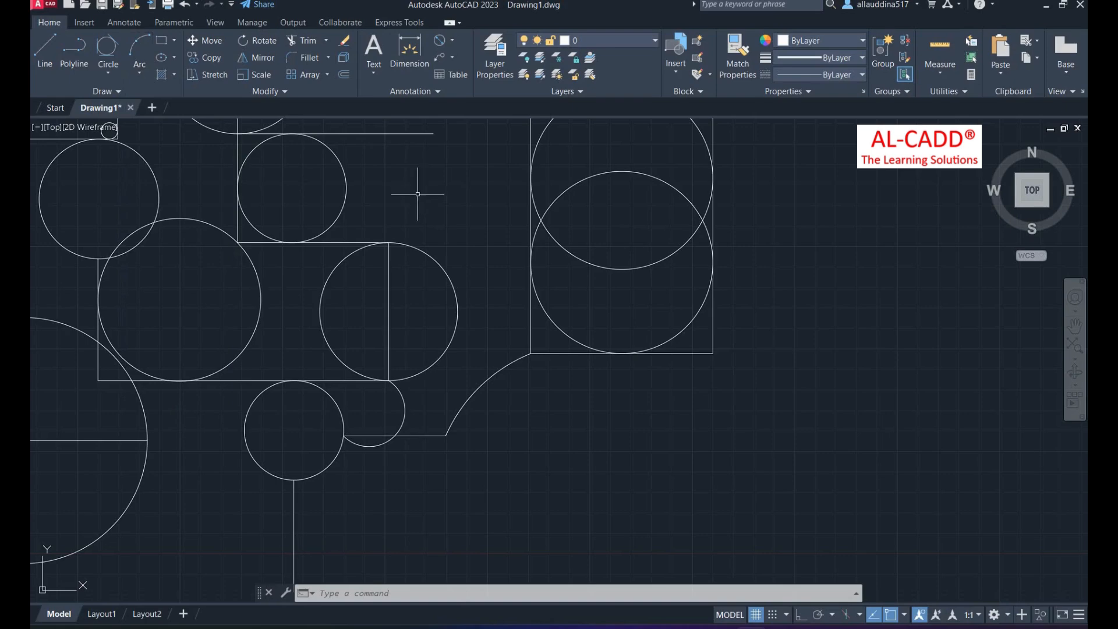
scroll(426, 350, "down", 5)
scroll(262, 358, "up", 6)
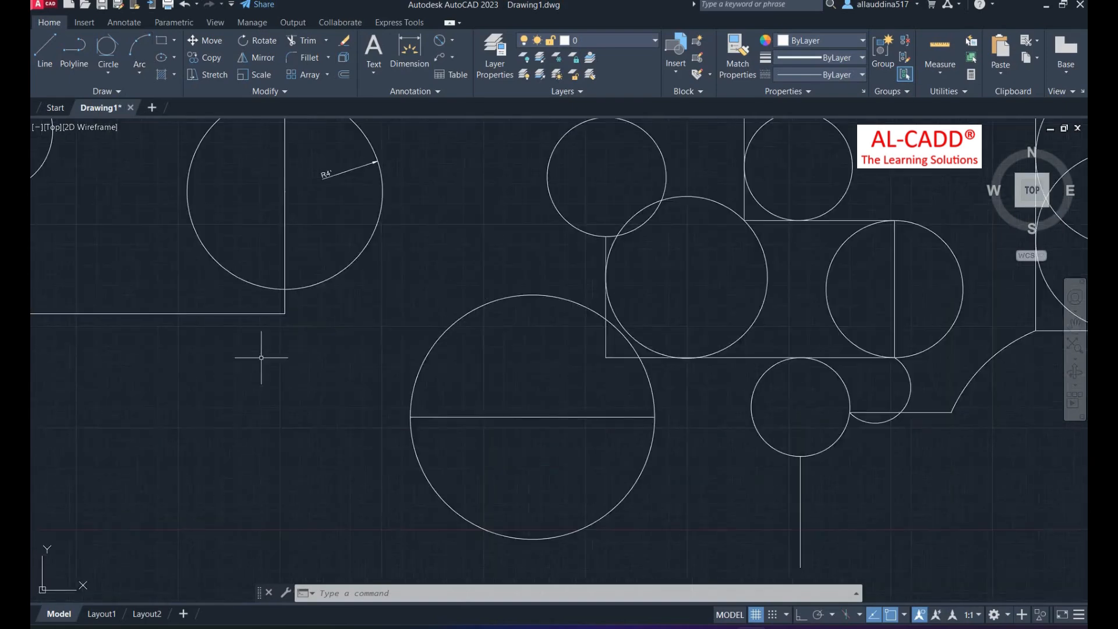
scroll(472, 301, "down", 4)
scroll(262, 322, "up", 2)
scroll(380, 329, "up", 2)
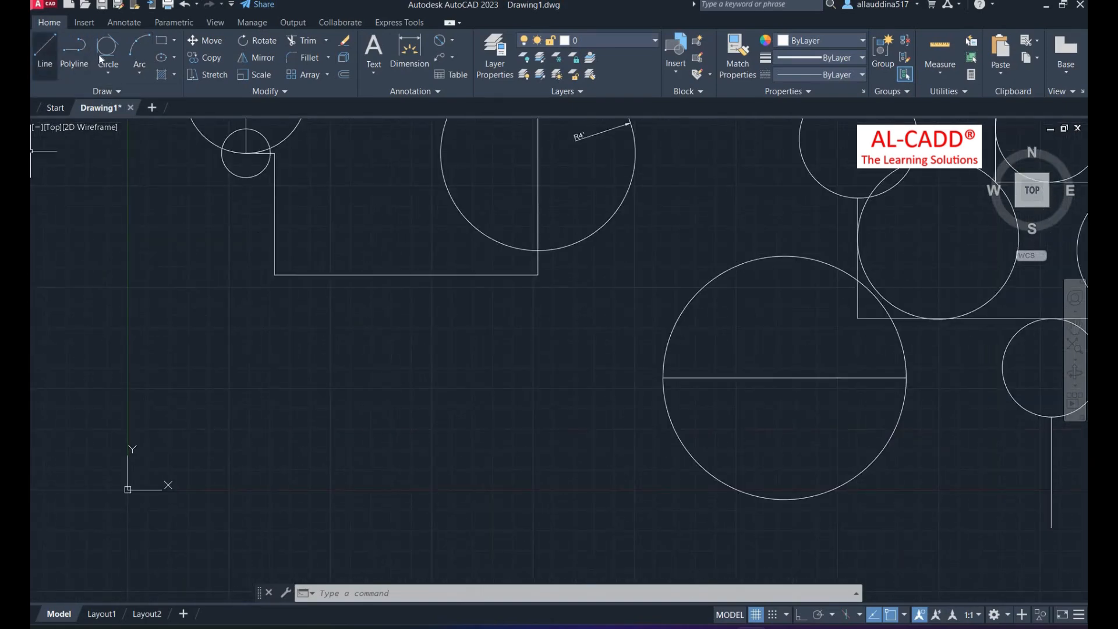
left_click(44, 58)
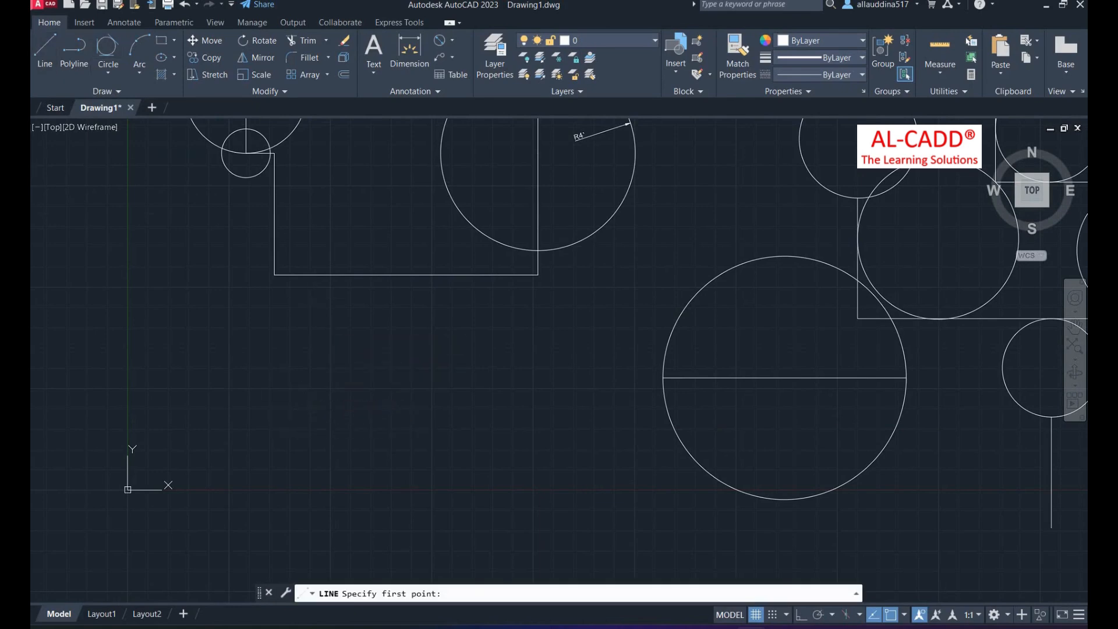
left_click(277, 393)
left_click(525, 393)
right_click(463, 338)
left_click(504, 347)
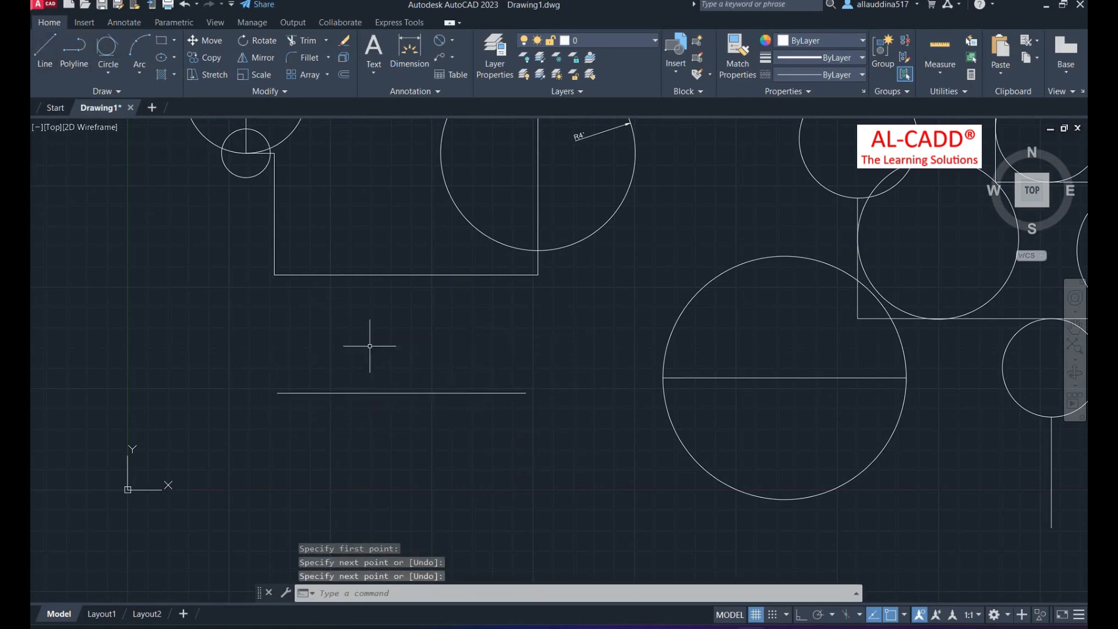
Step: Draw a Start, Center, End arc below the new horizontal line, from its left end around its midpoint to its right end
left_click(139, 73)
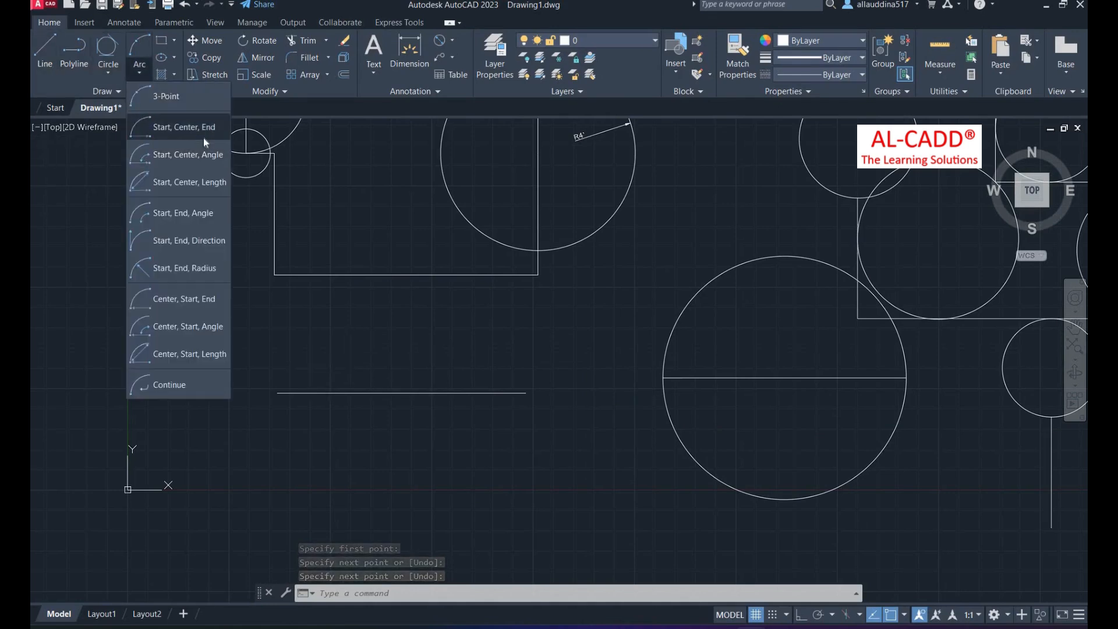
left_click(203, 137)
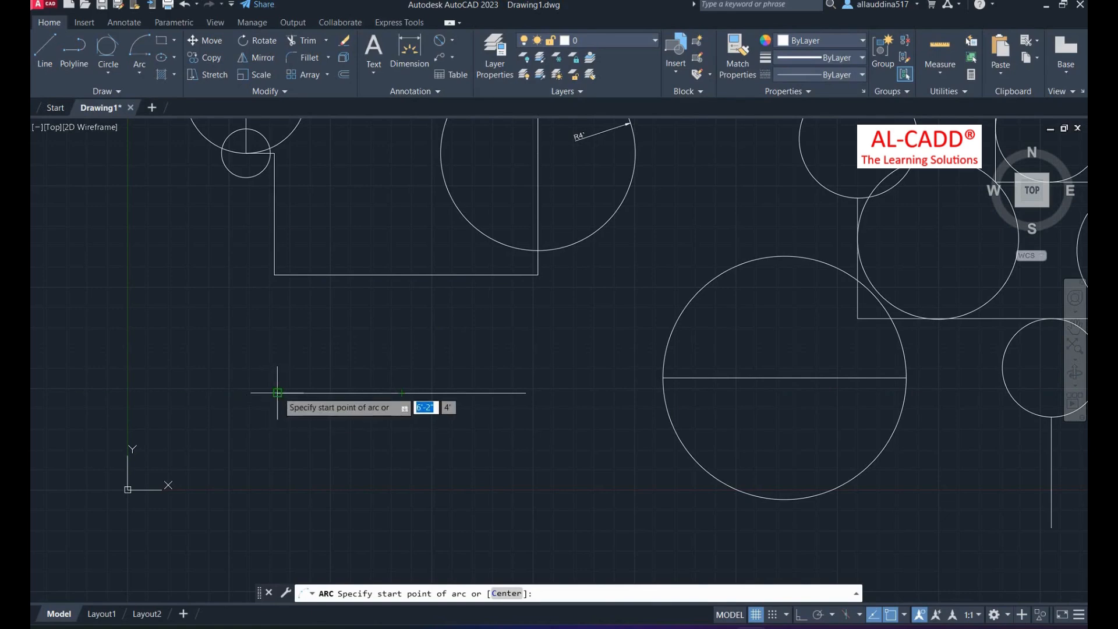
left_click(277, 392)
left_click(512, 594)
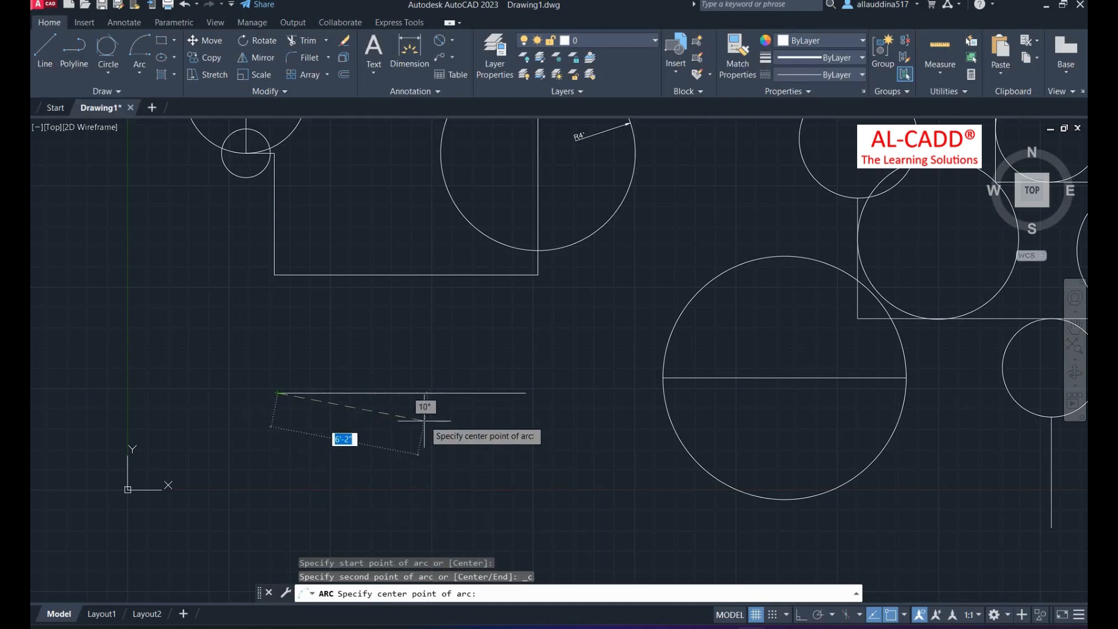
left_click(402, 393)
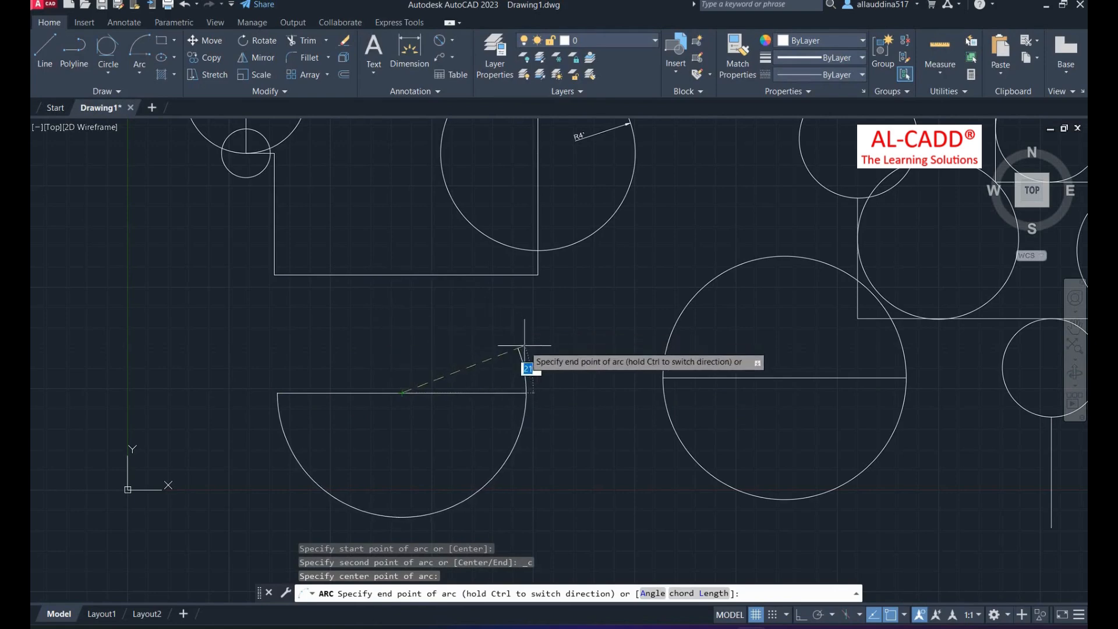
left_click(527, 391)
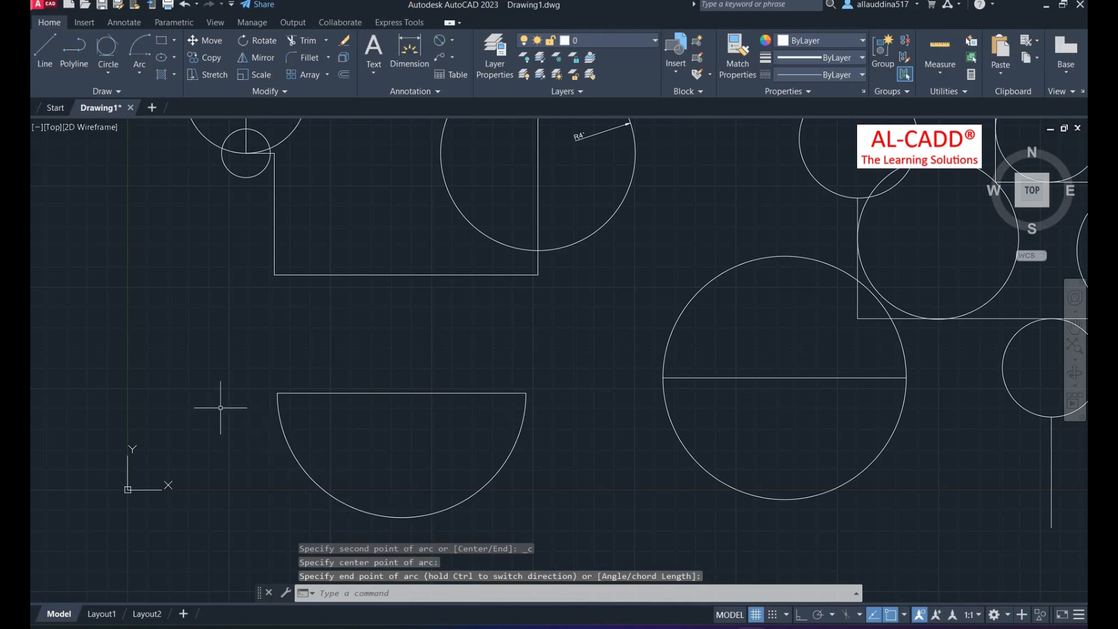
scroll(221, 408, "down", 4)
scroll(260, 439, "up", 4)
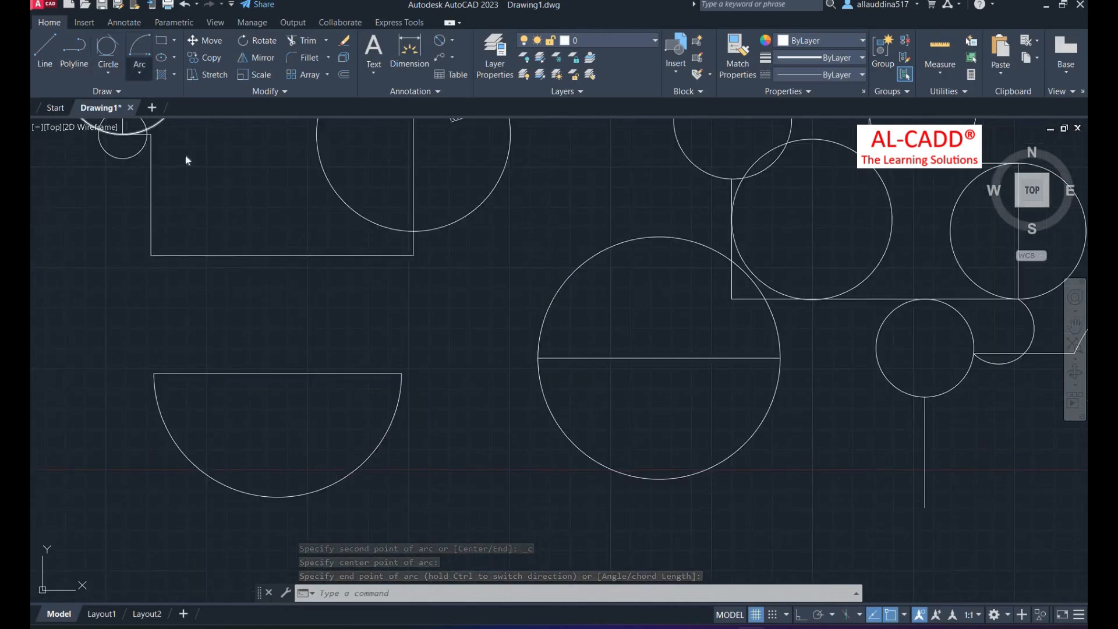
Step: Erase the semicircular arc below the horizontal line, keeping the line
left_click(139, 71)
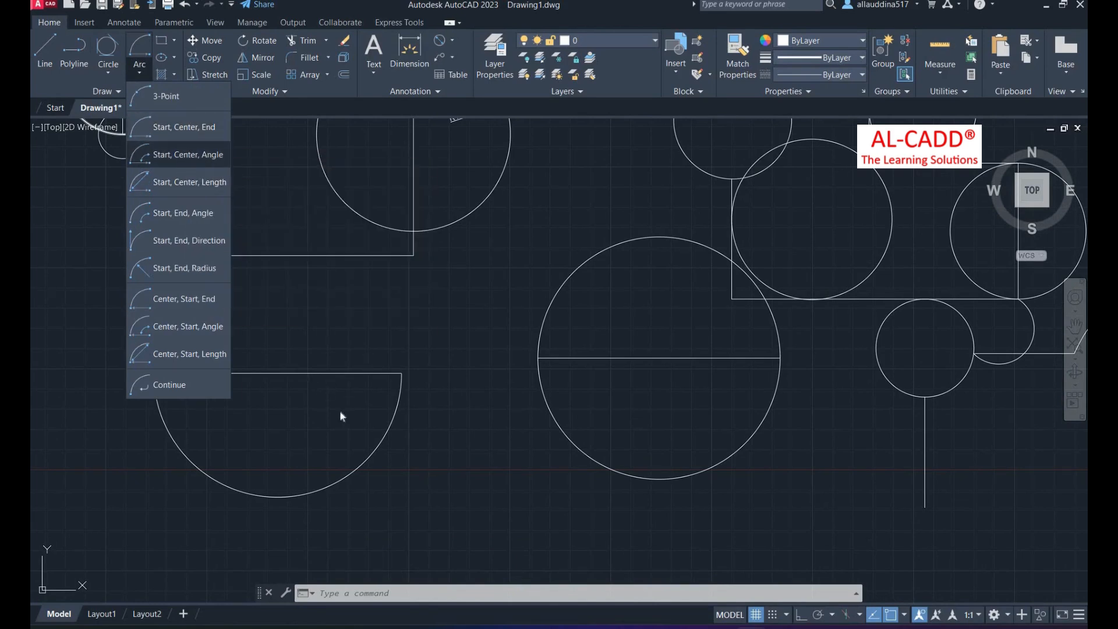
left_click(328, 429)
left_click(365, 444)
left_click(217, 517)
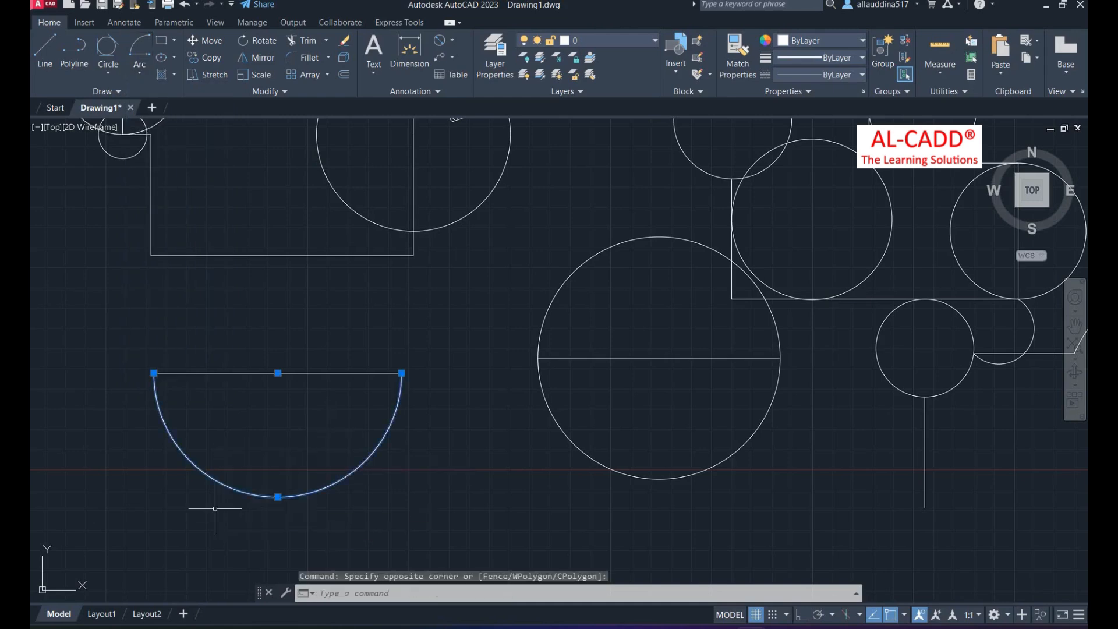
key("Delete")
Step: Draw a Start, Center, Angle arc from the line's left end, centred on its midpoint, with an included angle of 45°
left_click(139, 72)
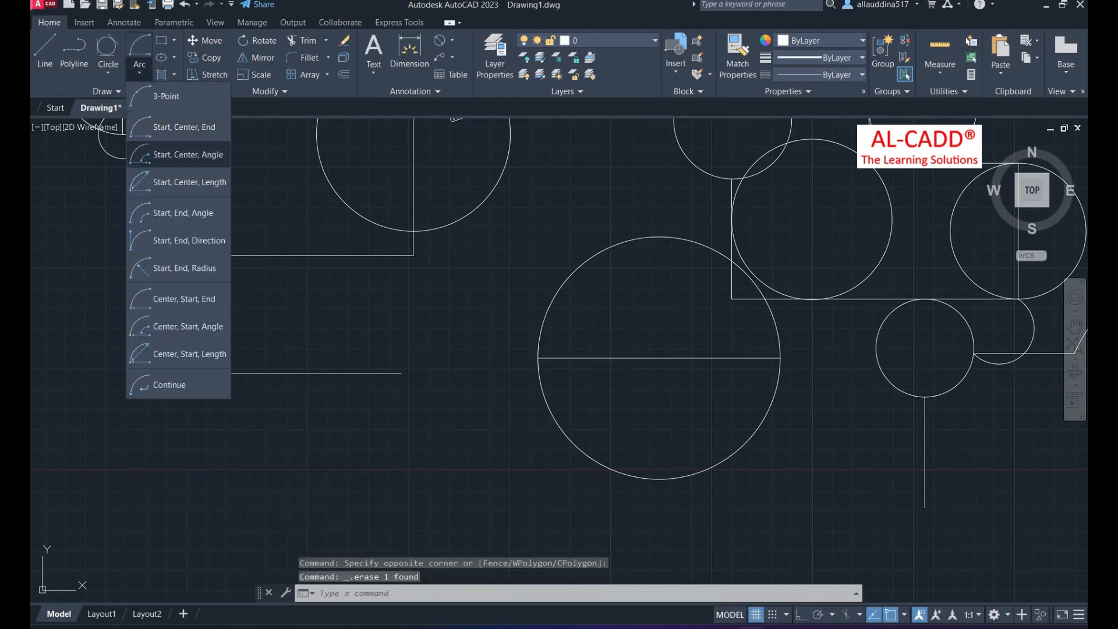
left_click(178, 155)
left_click(154, 372)
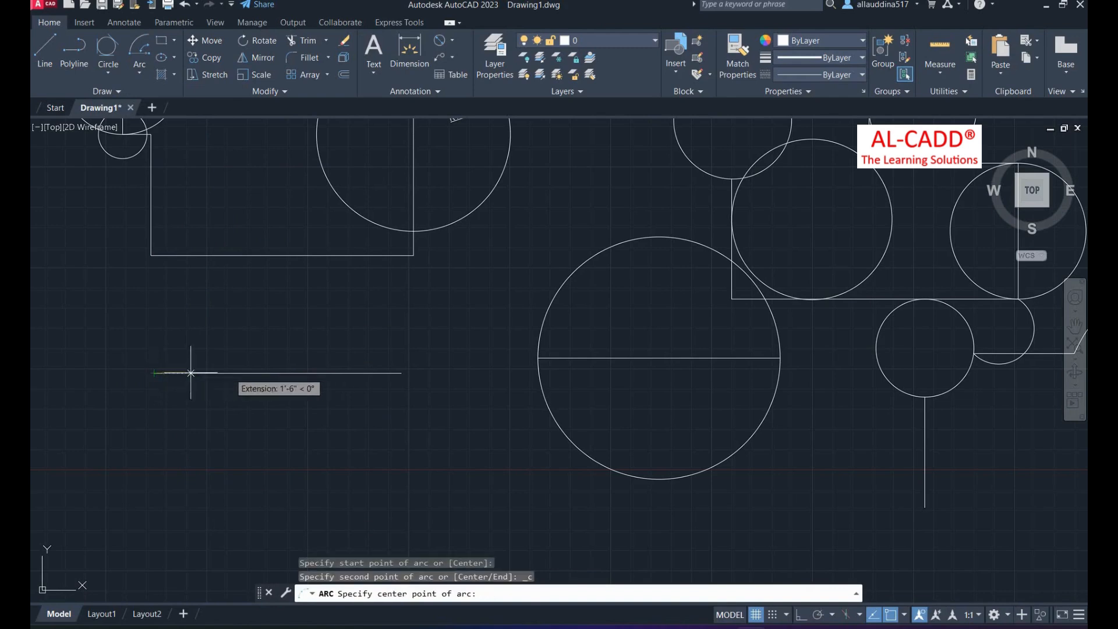
left_click(277, 373)
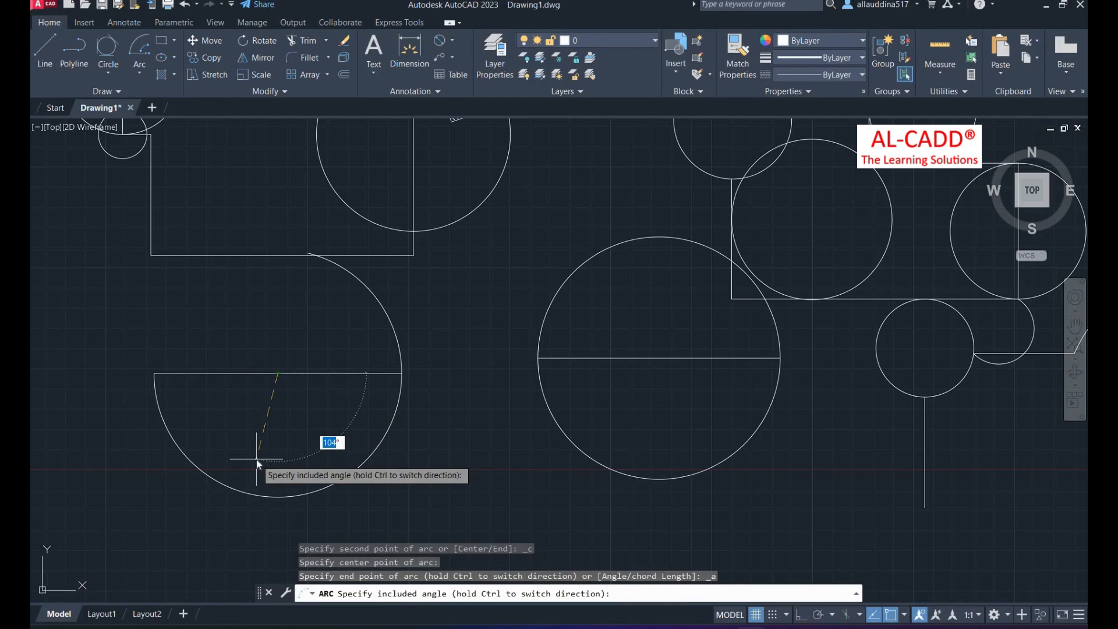
type("45")
key("Return")
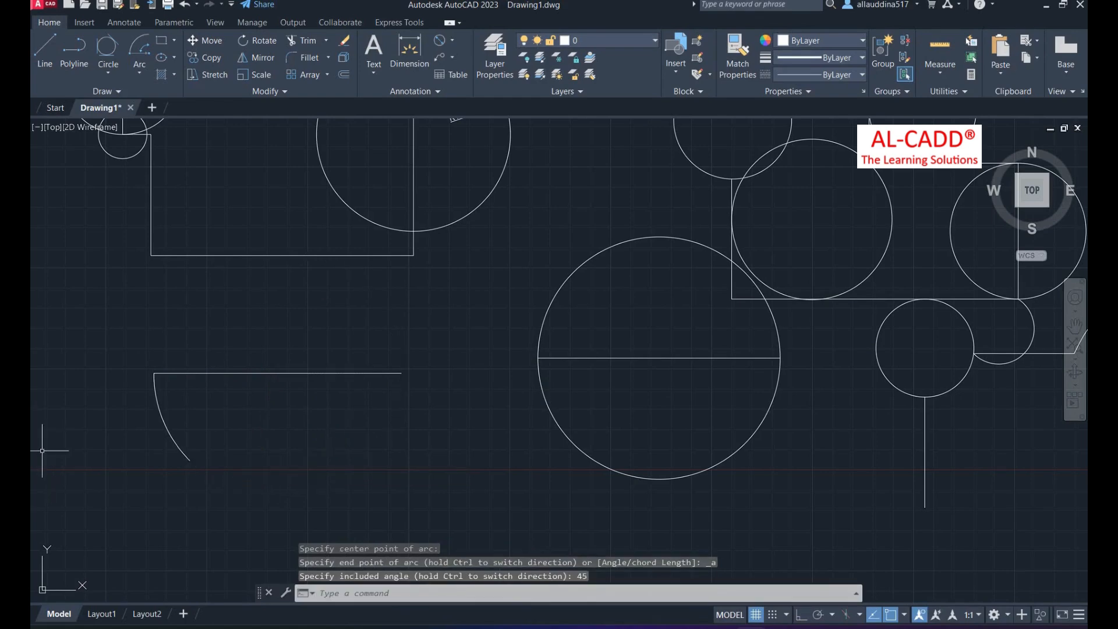
Step: Add an angular dimension to the new arc, placing it on the arc's inner side
scroll(131, 453, "up", 4)
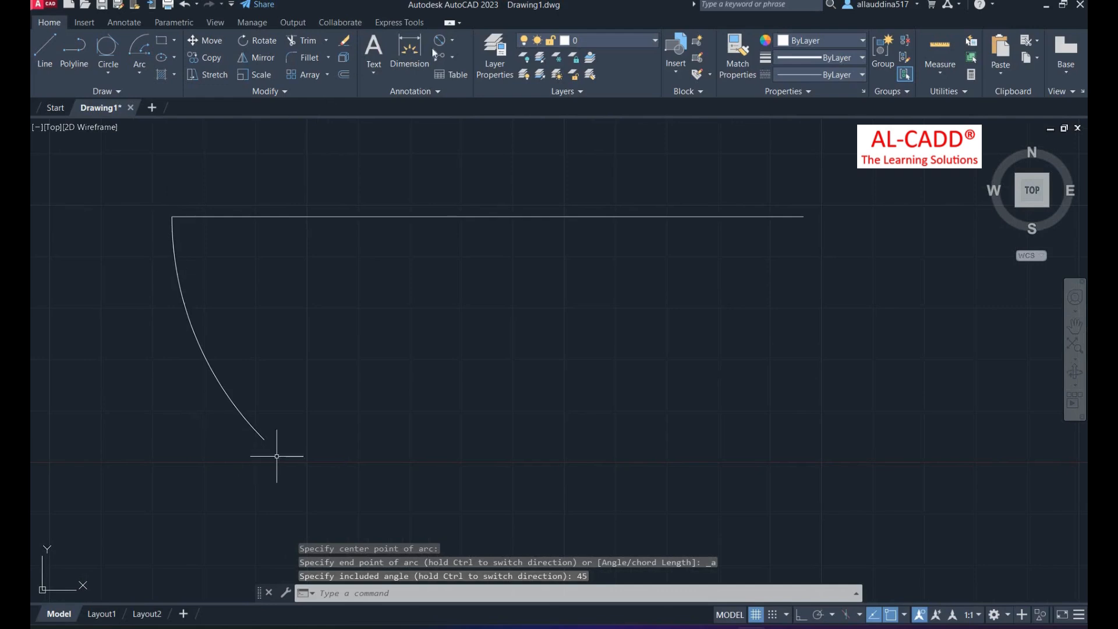
left_click(452, 40)
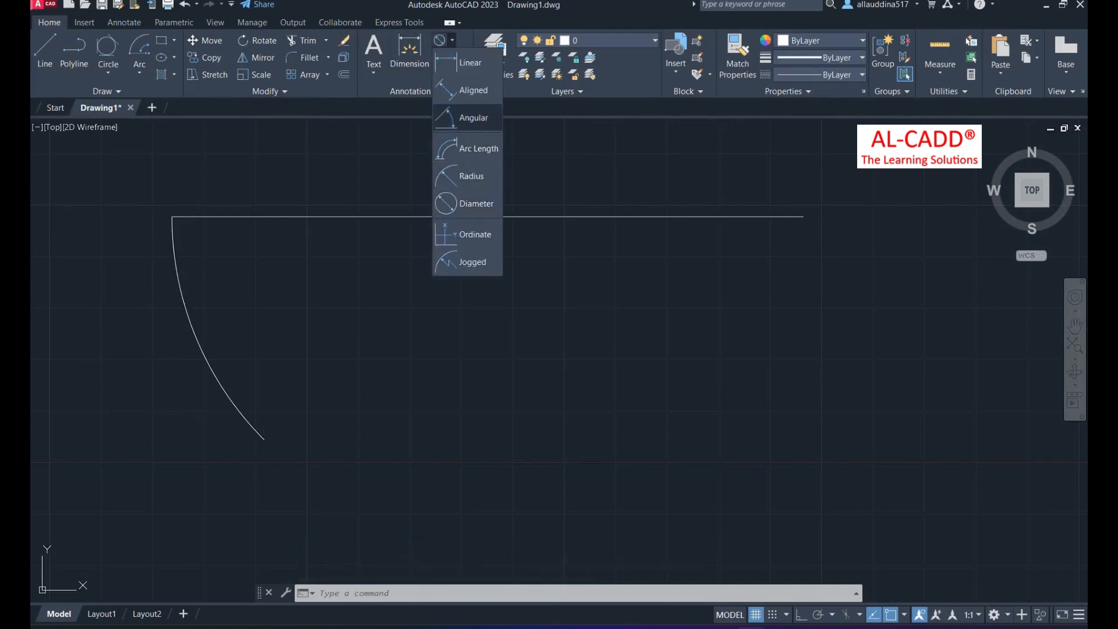
left_click(473, 117)
left_click(198, 349)
left_click(216, 277)
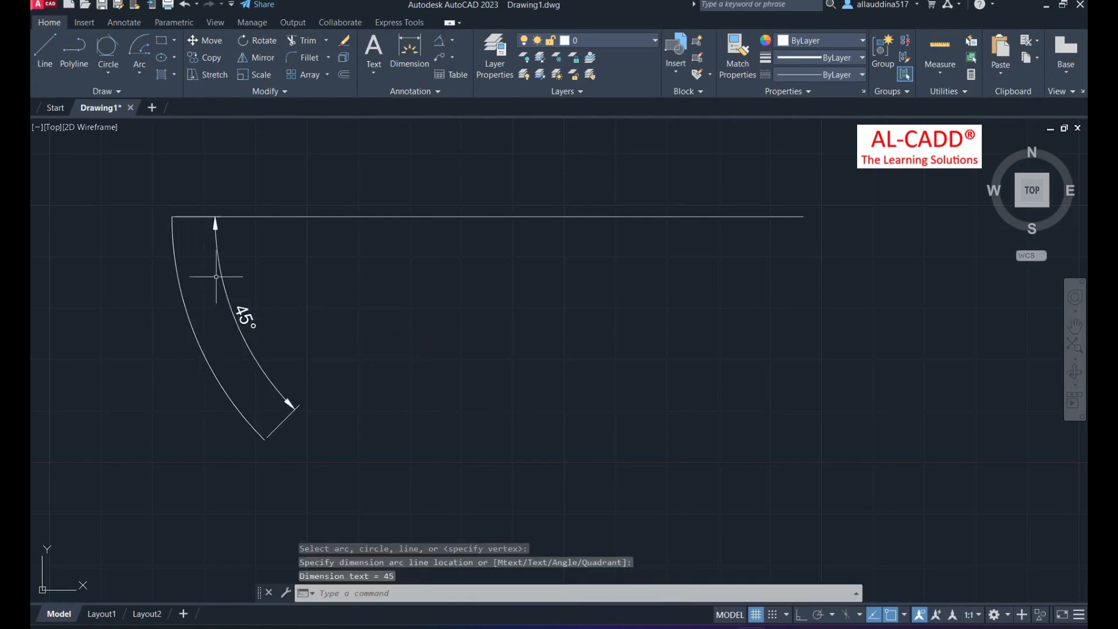
Step: Draw a Start, Center, Length arc upward from the horizontal line's right end, centred on its midpoint, with a chord about 4'-11" long
left_click(139, 71)
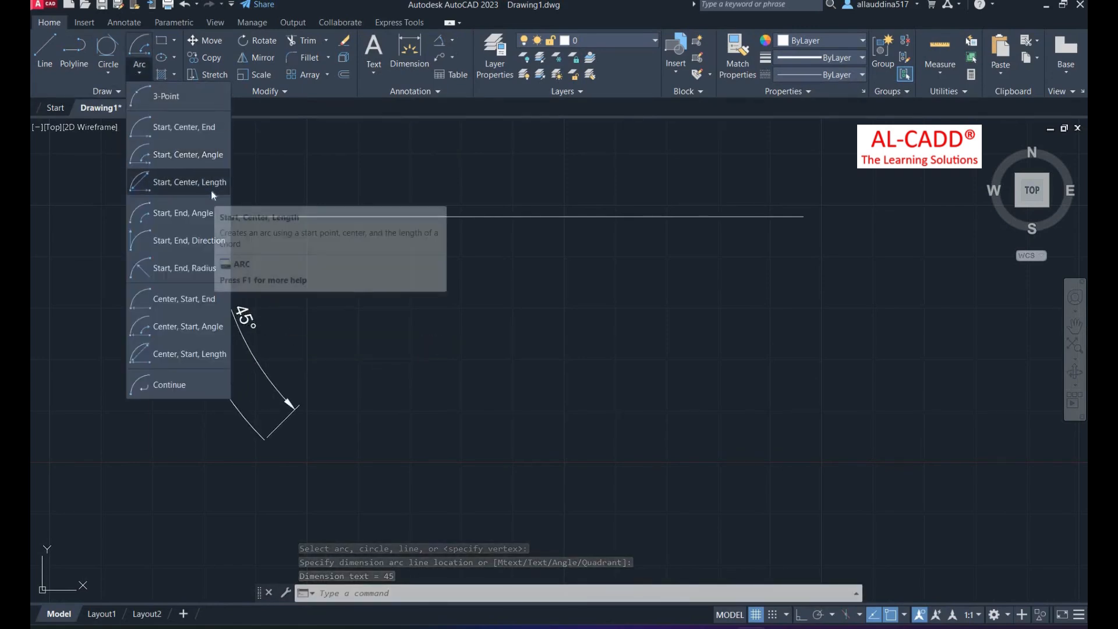
left_click(192, 185)
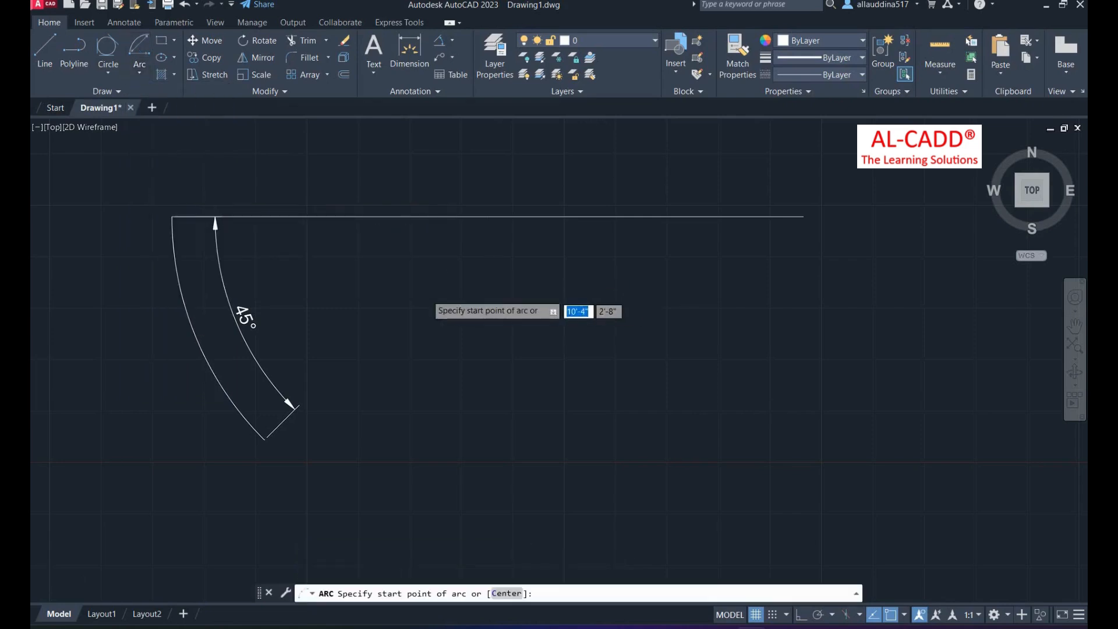
scroll(425, 296, "down", 4)
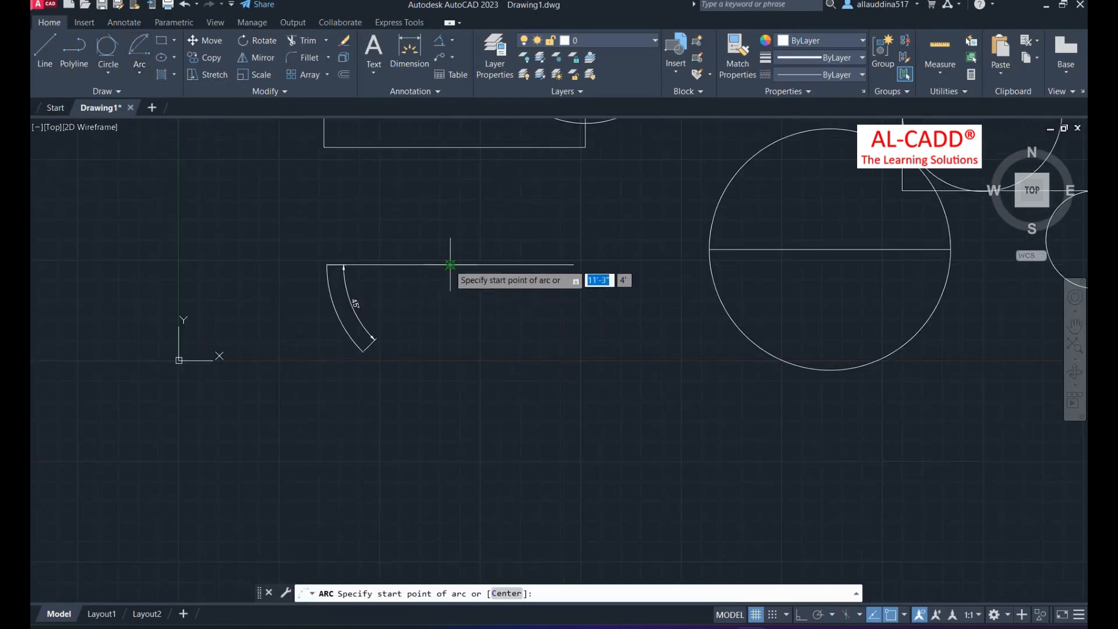
left_click(574, 265)
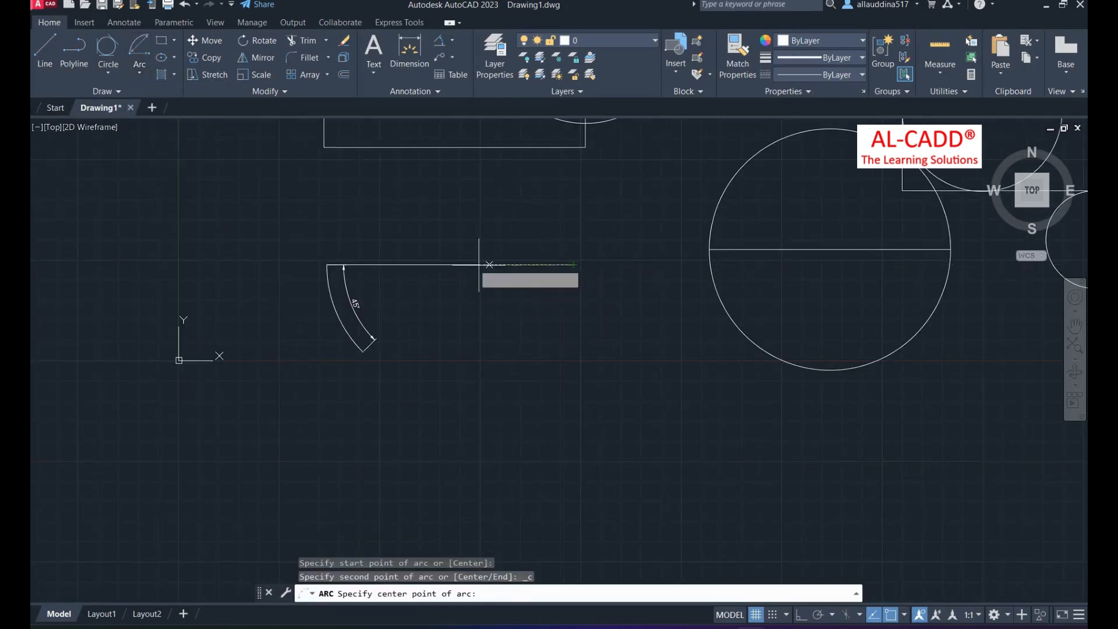
left_click(450, 265)
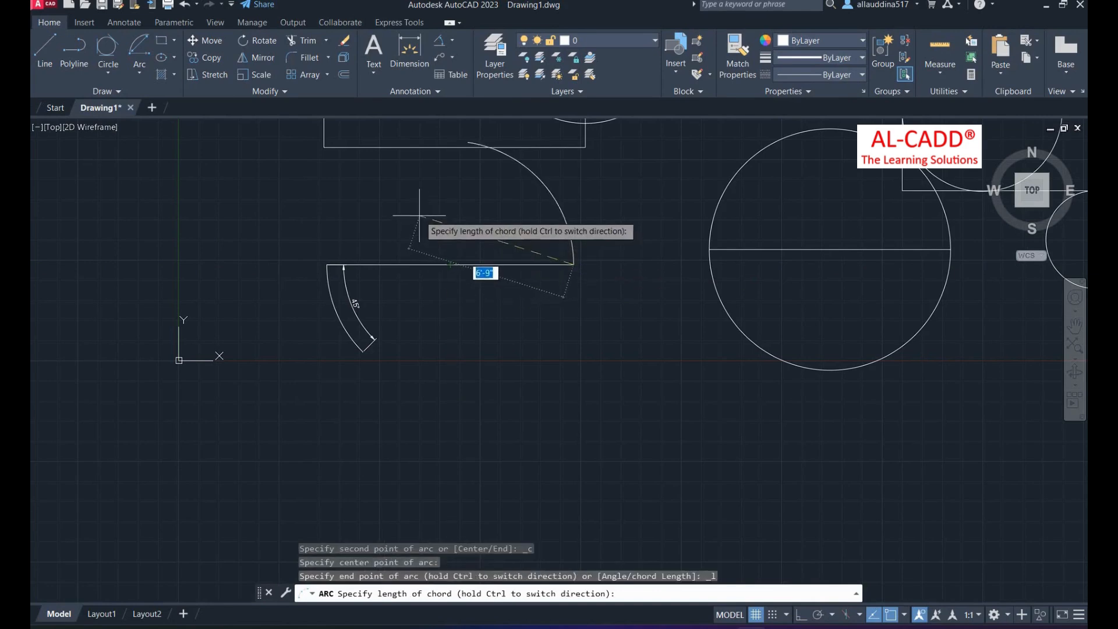
key("Escape")
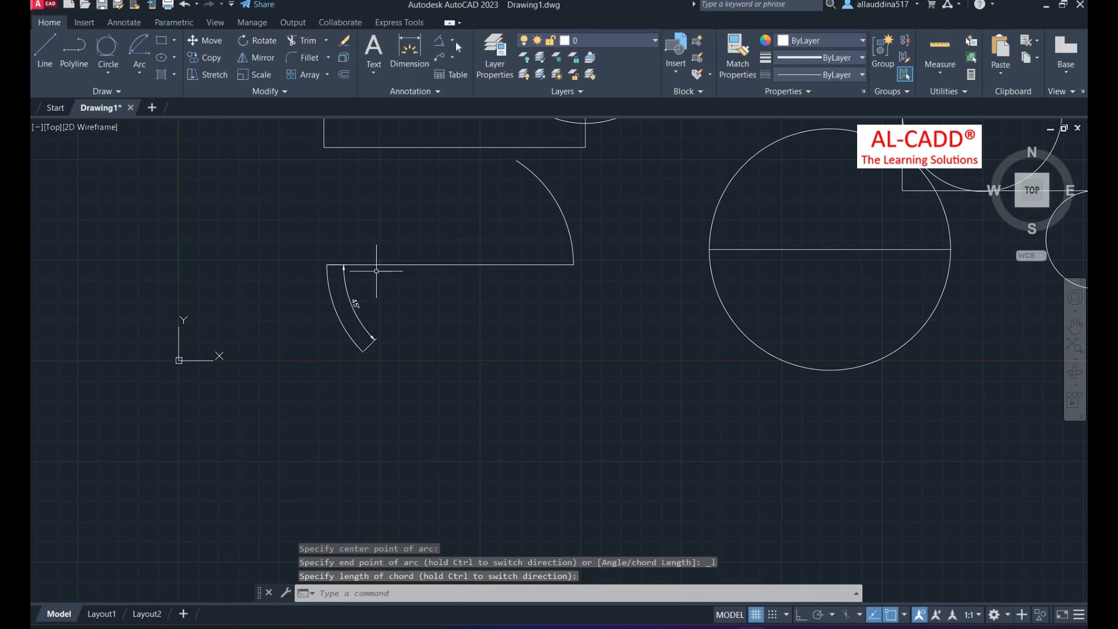
Step: Add a vertical linear dimension between the new arc's two endpoints, placing it on the arc's inner side
scroll(380, 224, "down", 2)
left_click(452, 40)
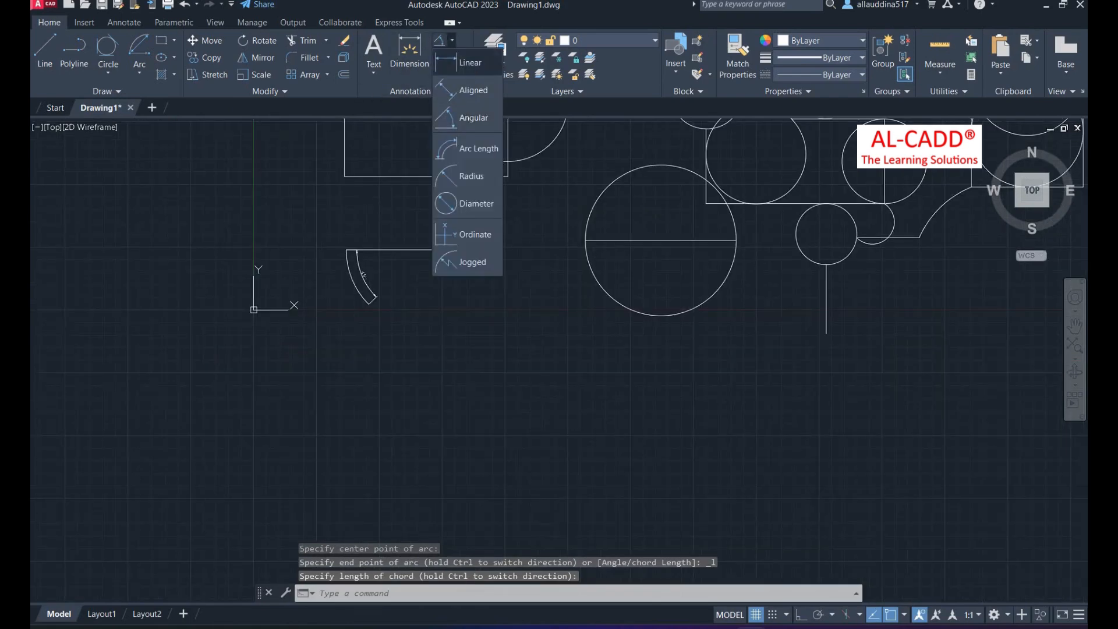
left_click(469, 117)
left_click(501, 250)
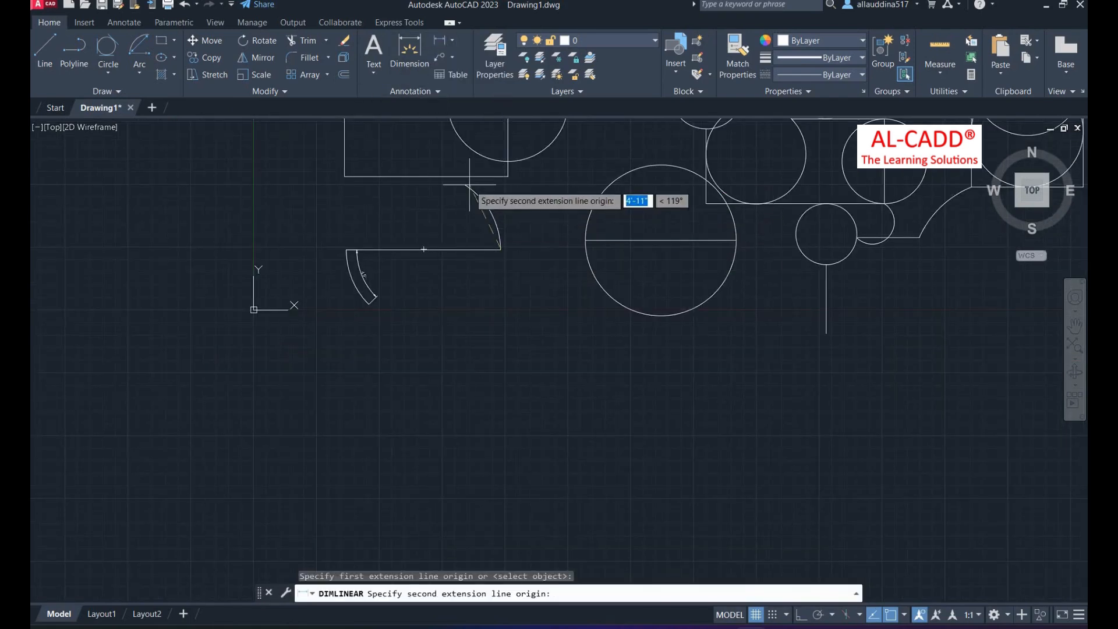
left_click(464, 185)
scroll(493, 201, "up", 6)
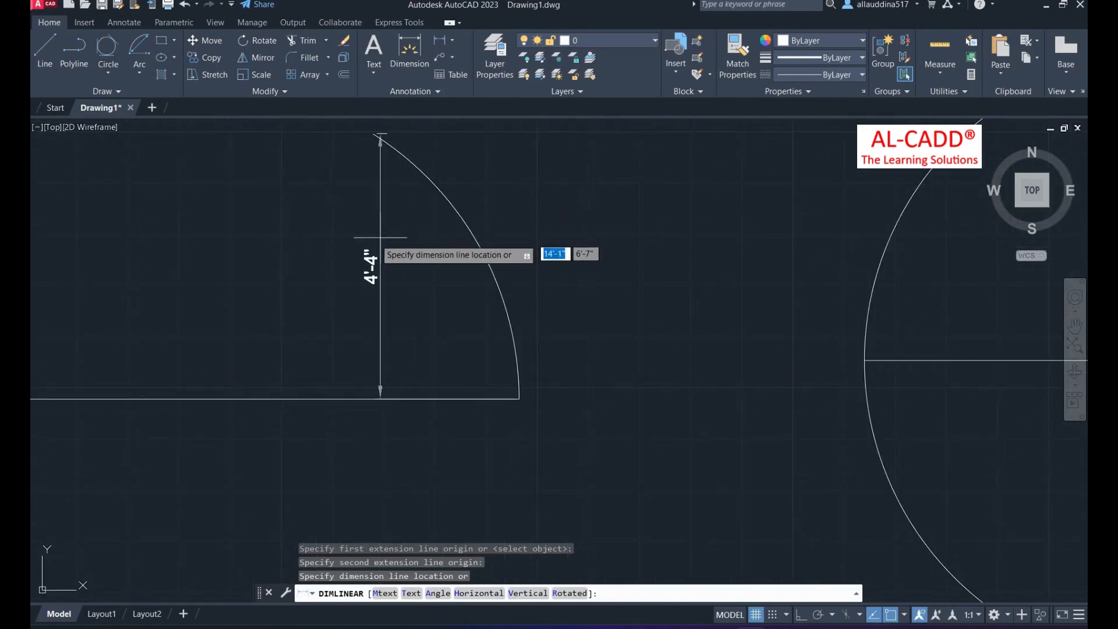
left_click(286, 242)
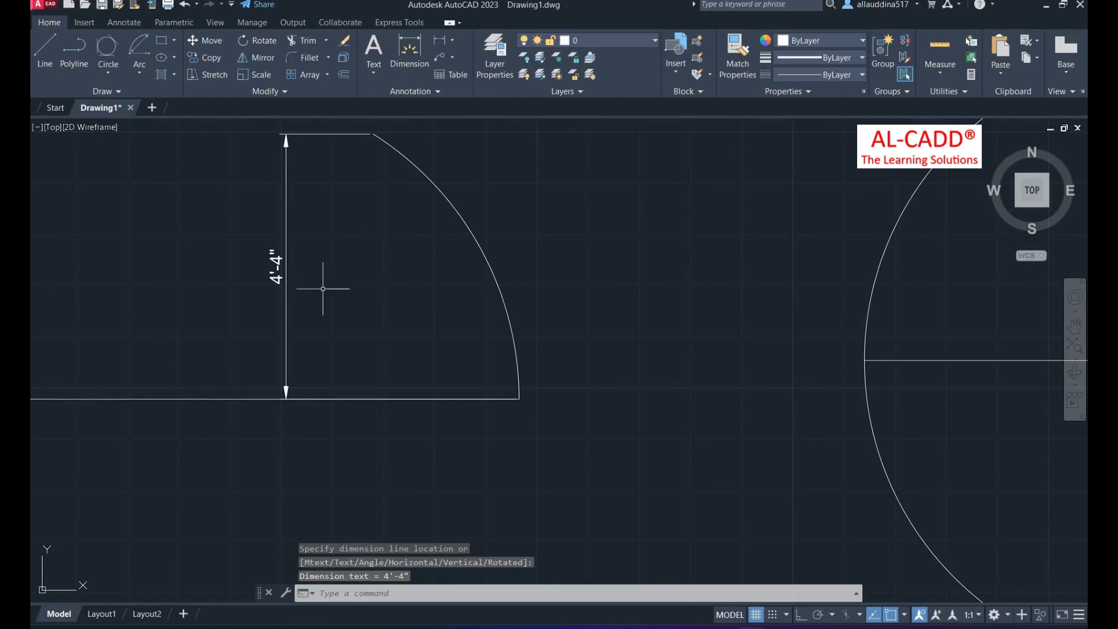
Step: Draw a Start, End, Angle arc from the top to the bottom of the vertical line below the small circle, with an included angle of 25°
scroll(323, 288, "down", 2)
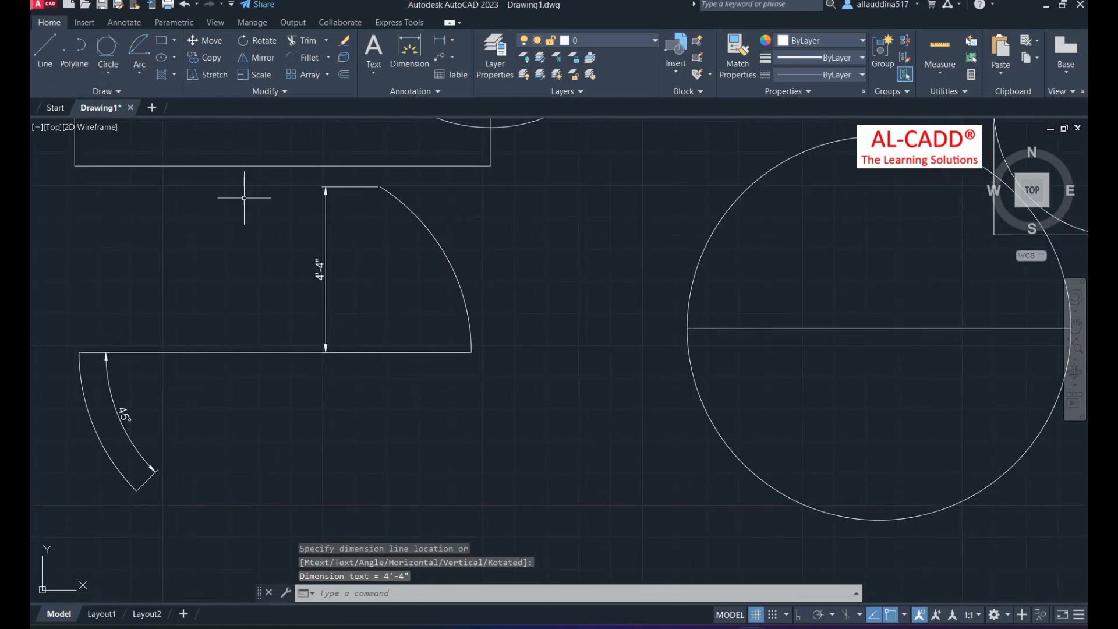
left_click(139, 68)
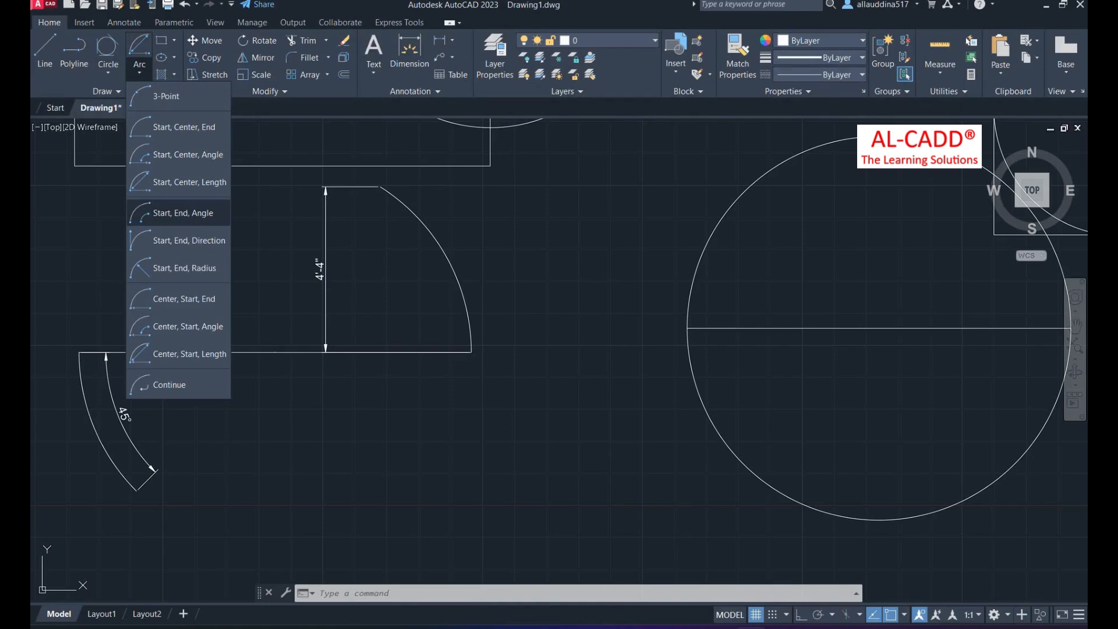
left_click(183, 213)
scroll(257, 296, "down", 4)
scroll(441, 320, "up", 2)
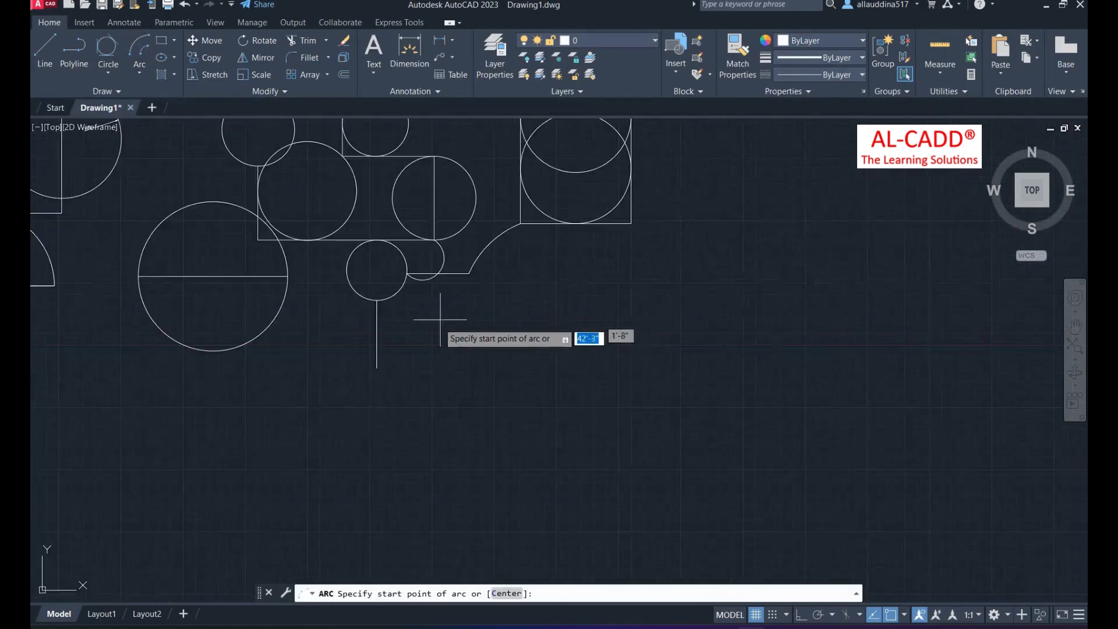
scroll(388, 367, "up", 2)
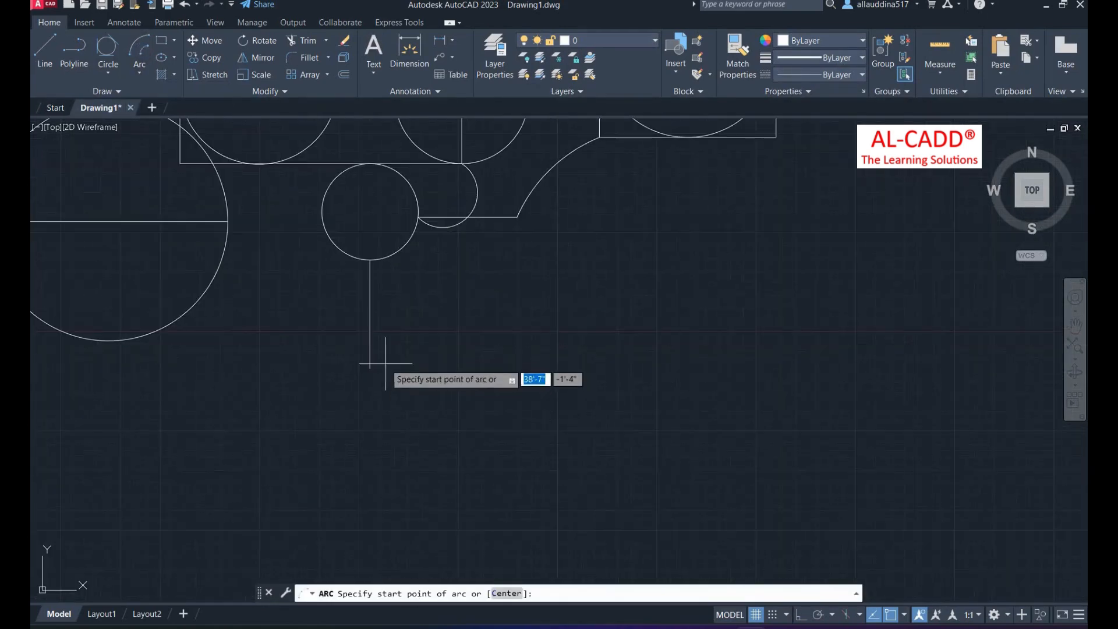
left_click(370, 259)
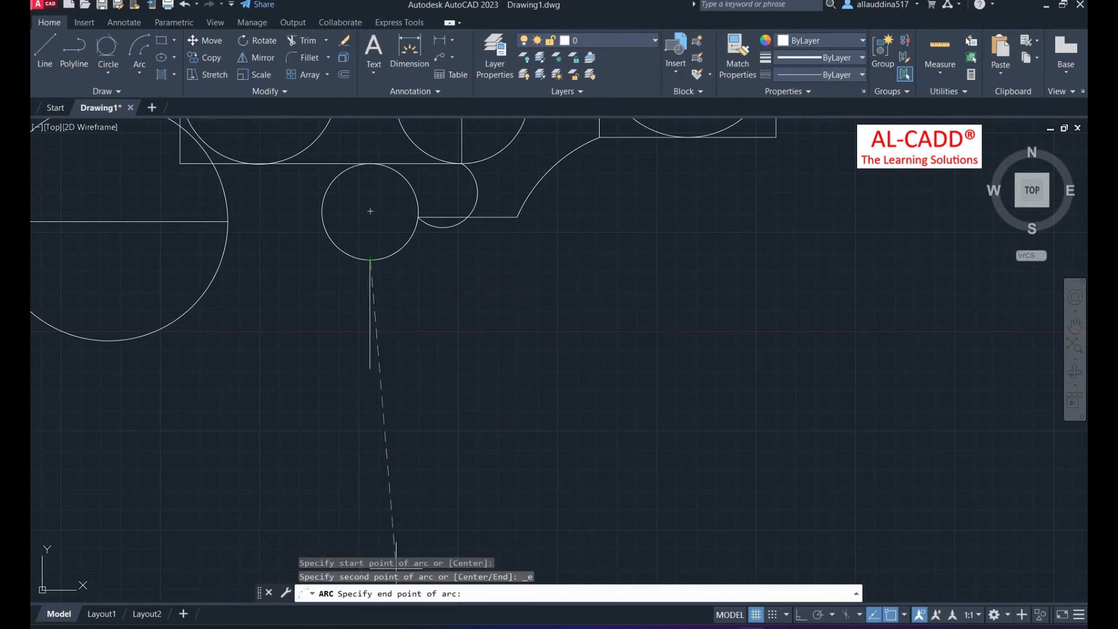
left_click(370, 368)
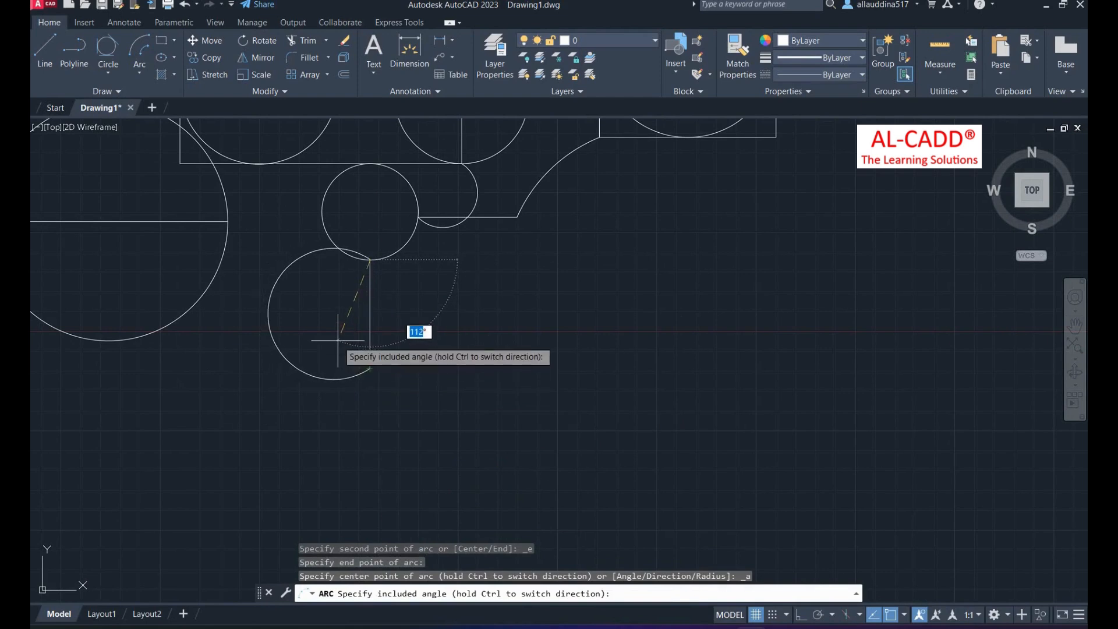
type("25")
key("Return")
Step: Add an angular dimension to the arc beside the vertical line, placing it on the arc's outer side
scroll(355, 308, "up", 5)
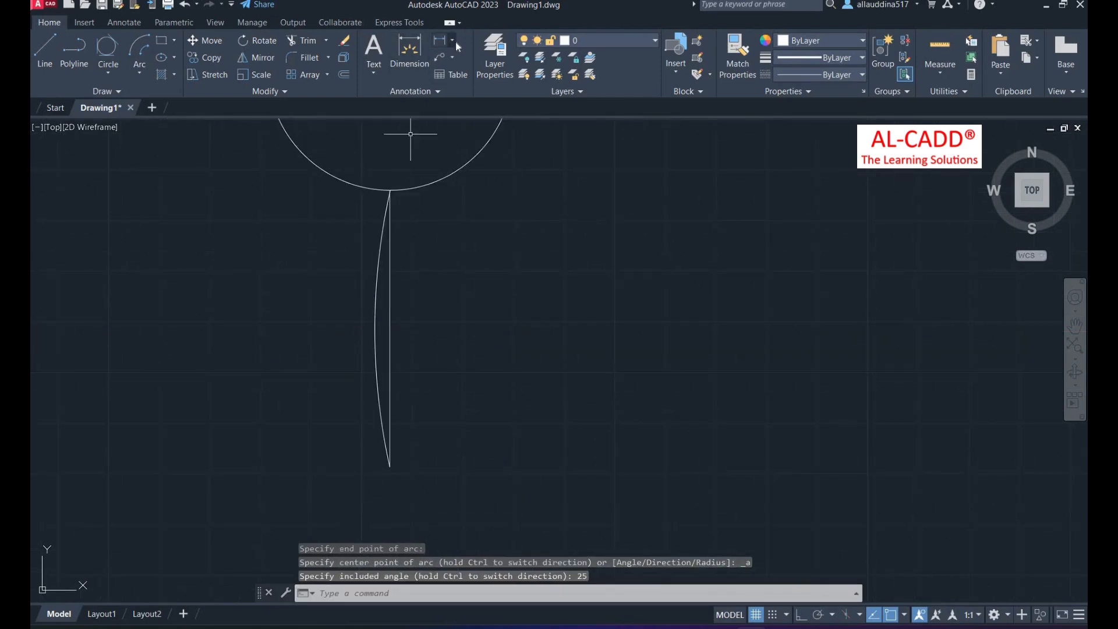
left_click(452, 40)
left_click(474, 118)
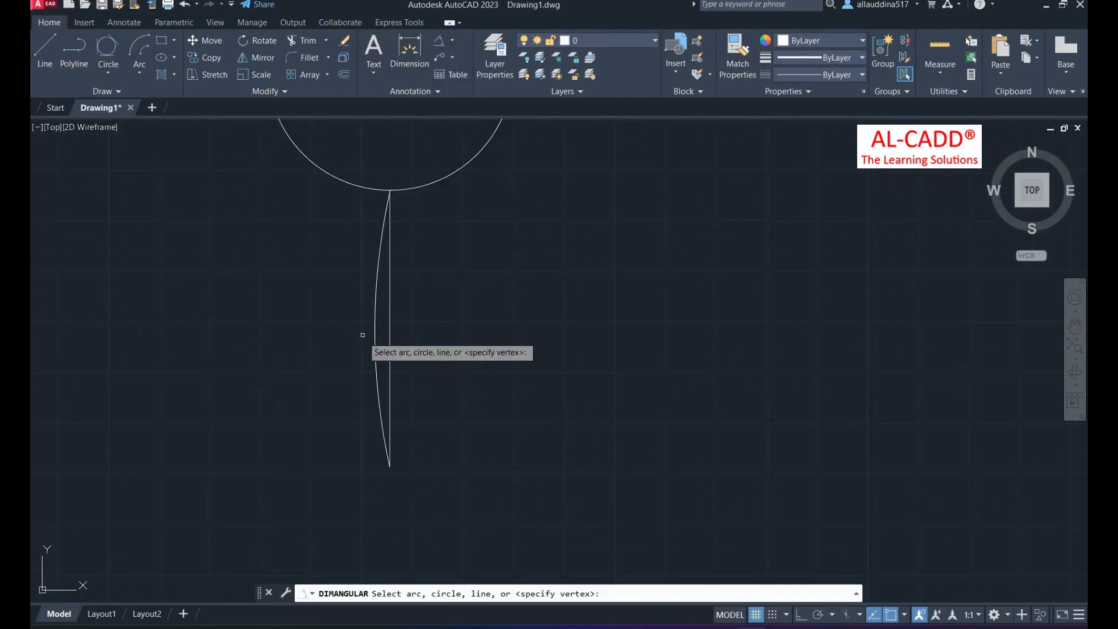
left_click(374, 330)
left_click(345, 326)
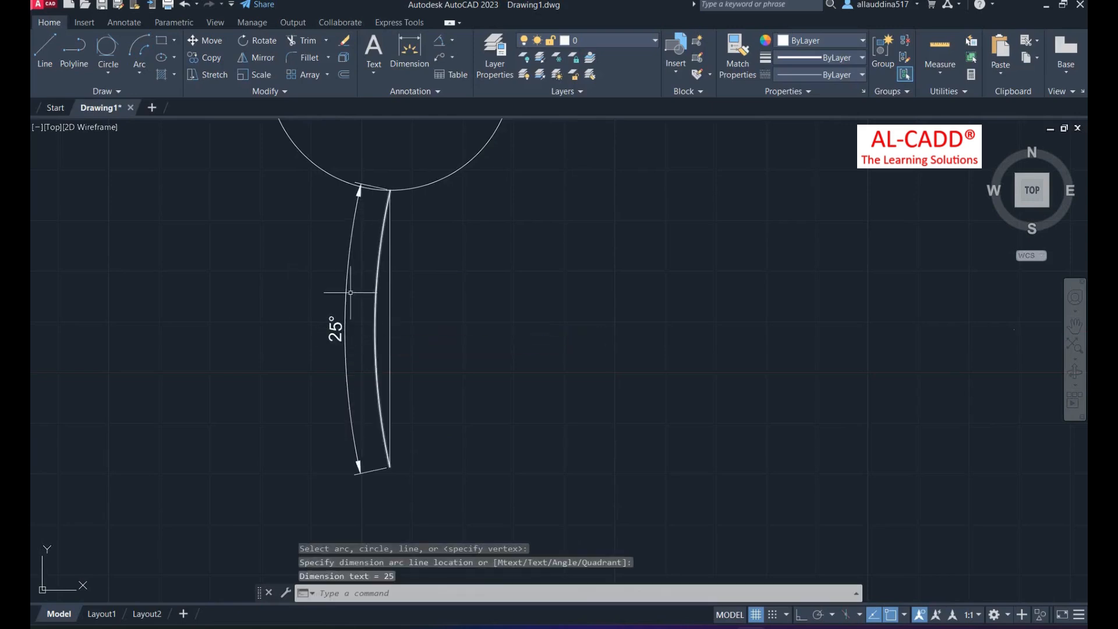
Step: Draw a Start, End, Direction arc from the right to the left end of the short horizontal line beside the small circle, bulging downward
scroll(393, 319, "down", 2)
left_click(139, 72)
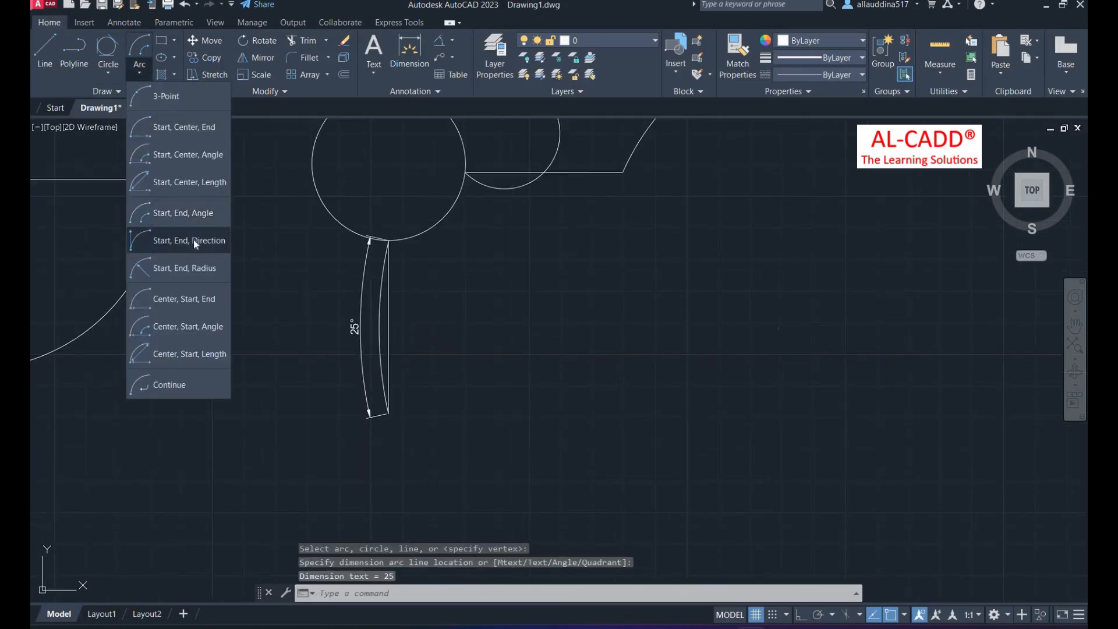
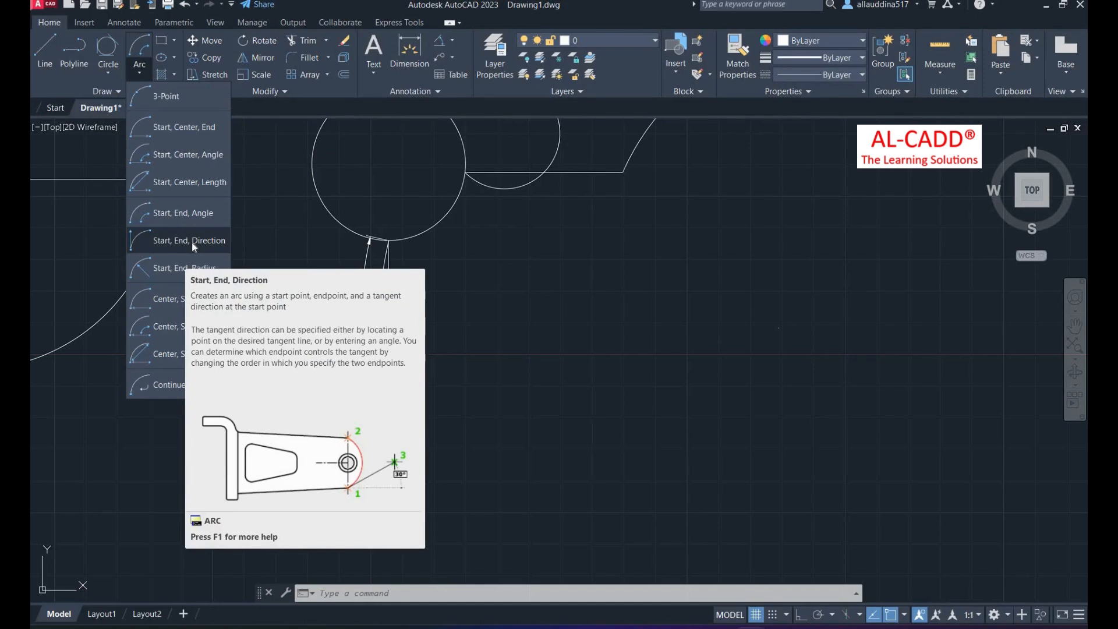
left_click(175, 240)
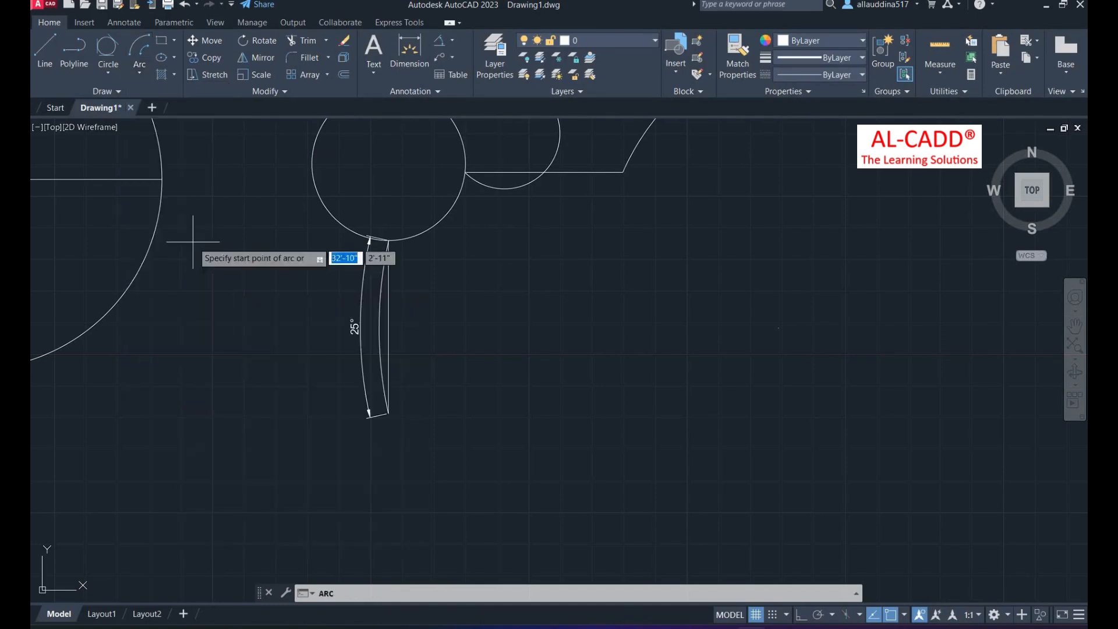
scroll(474, 325, "down", 3)
scroll(549, 287, "up", 3)
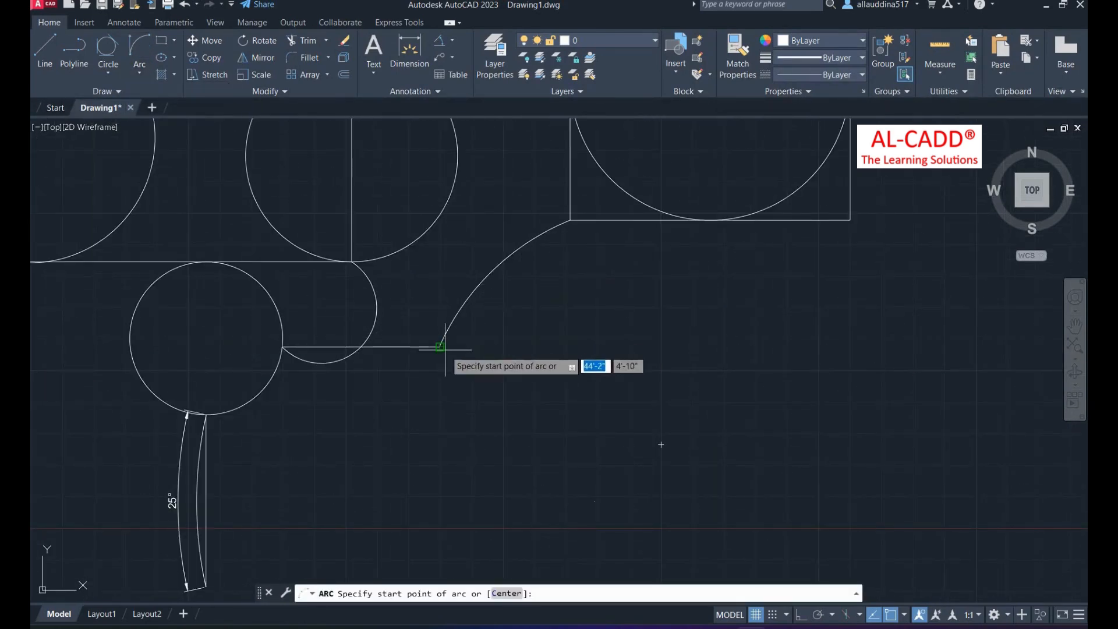
left_click(440, 347)
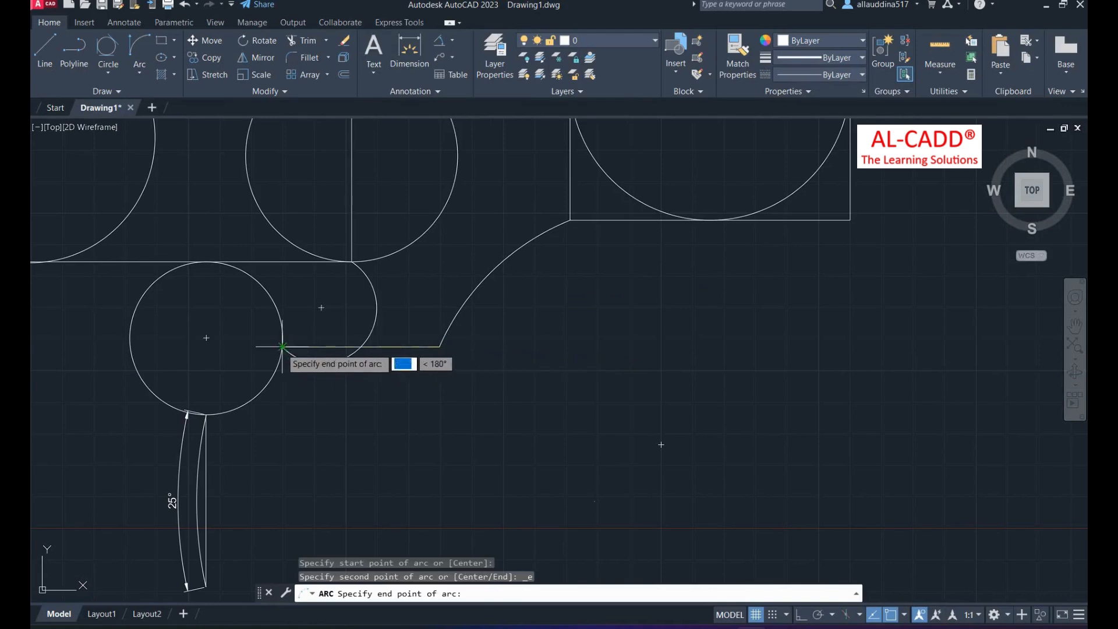
left_click(283, 347)
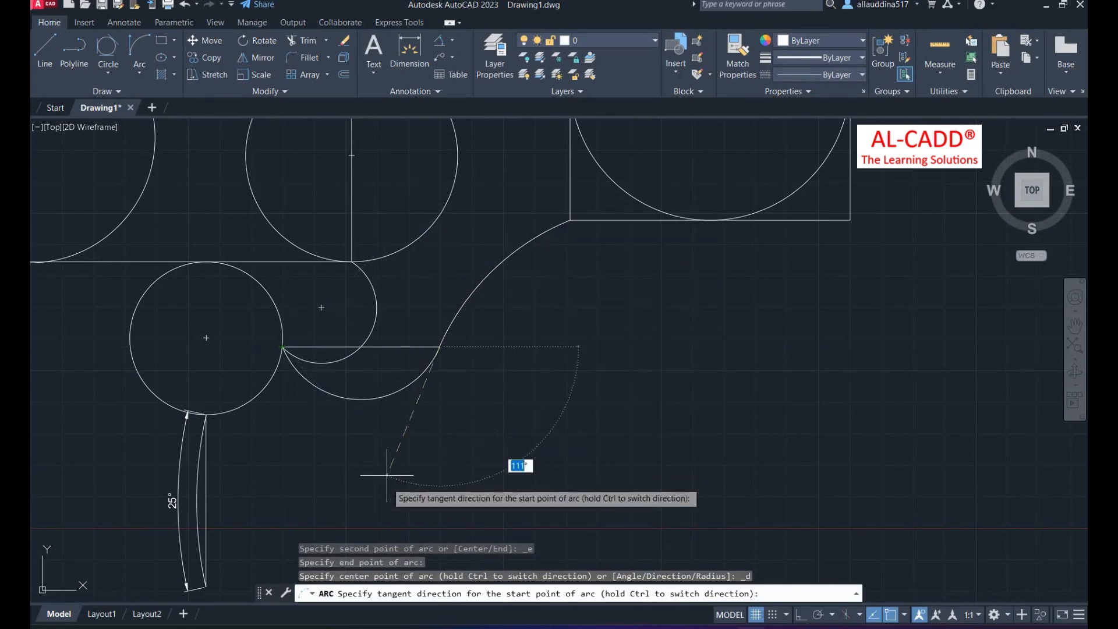
left_click(368, 383)
Step: Draw a Start, End, Direction arc from the top to the bottom of the stepped outline's lower left edge, bulging into the outline
scroll(370, 431, "down", 6)
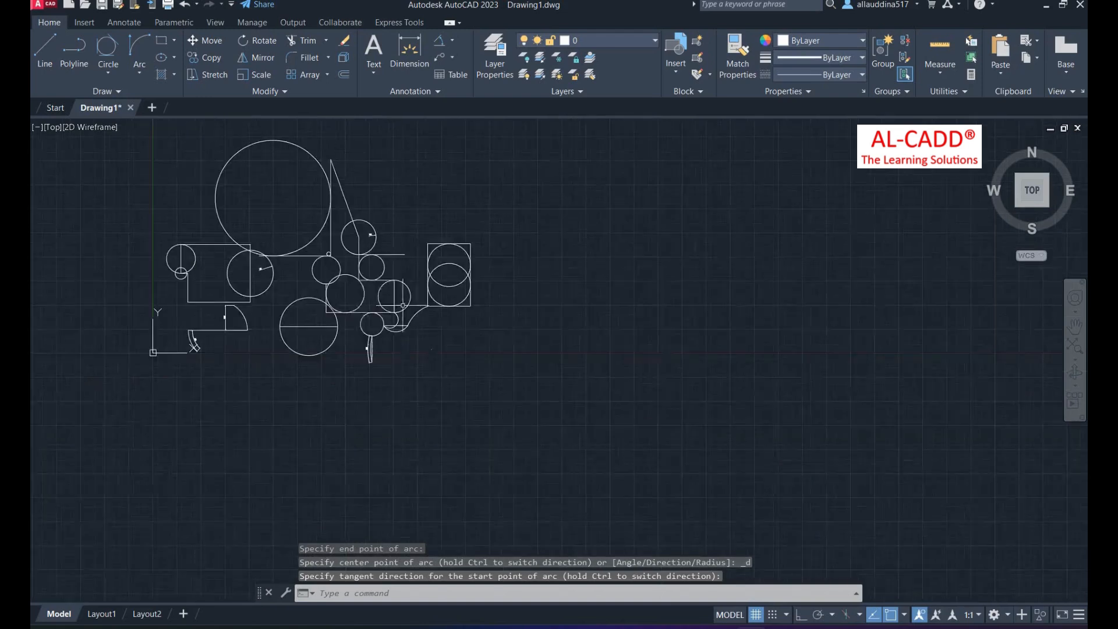
scroll(203, 218, "up", 4)
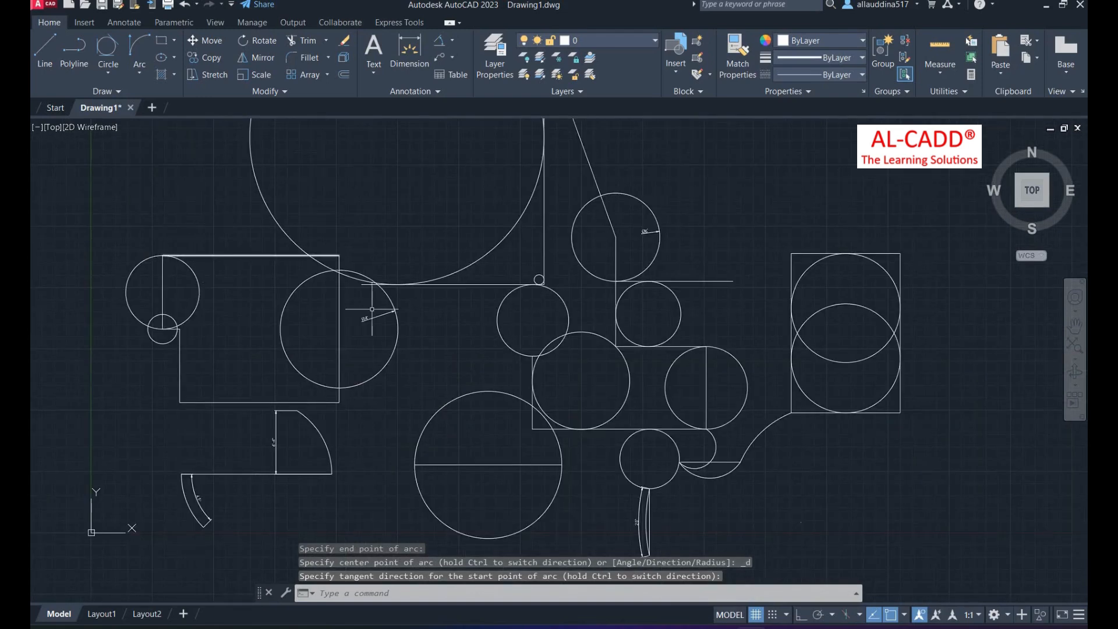
scroll(190, 253, "up", 2)
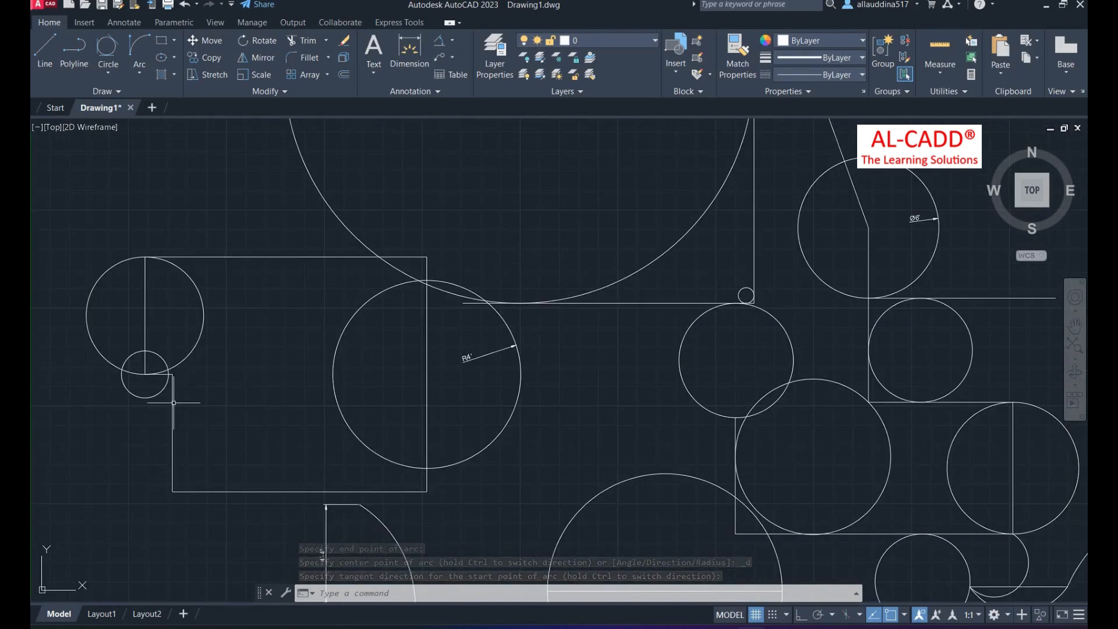
left_click(175, 441)
left_click(161, 443)
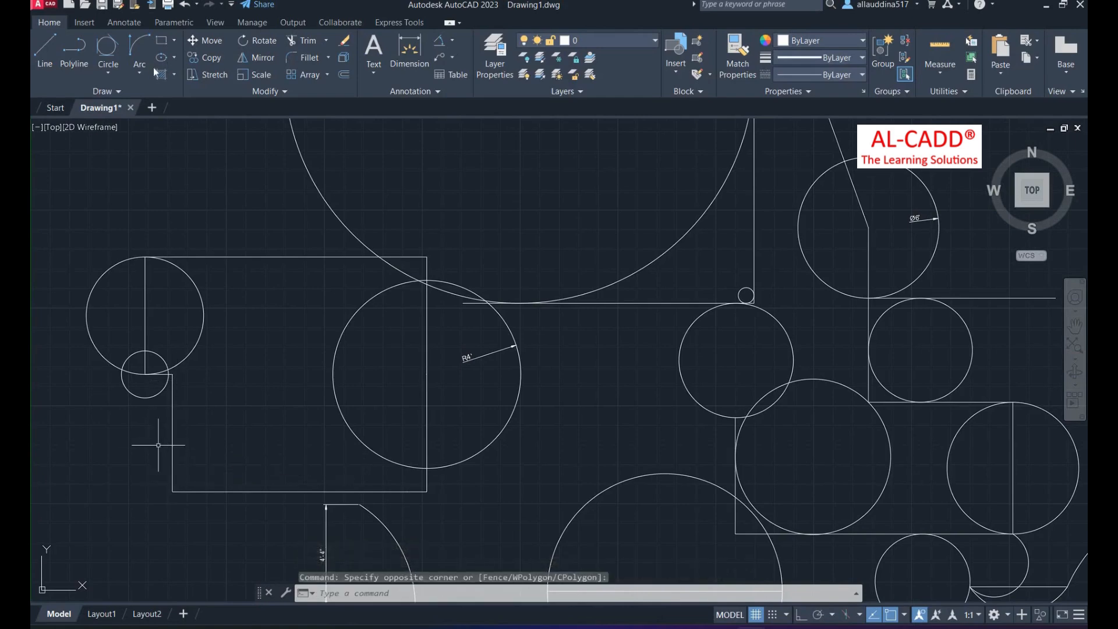
left_click(140, 72)
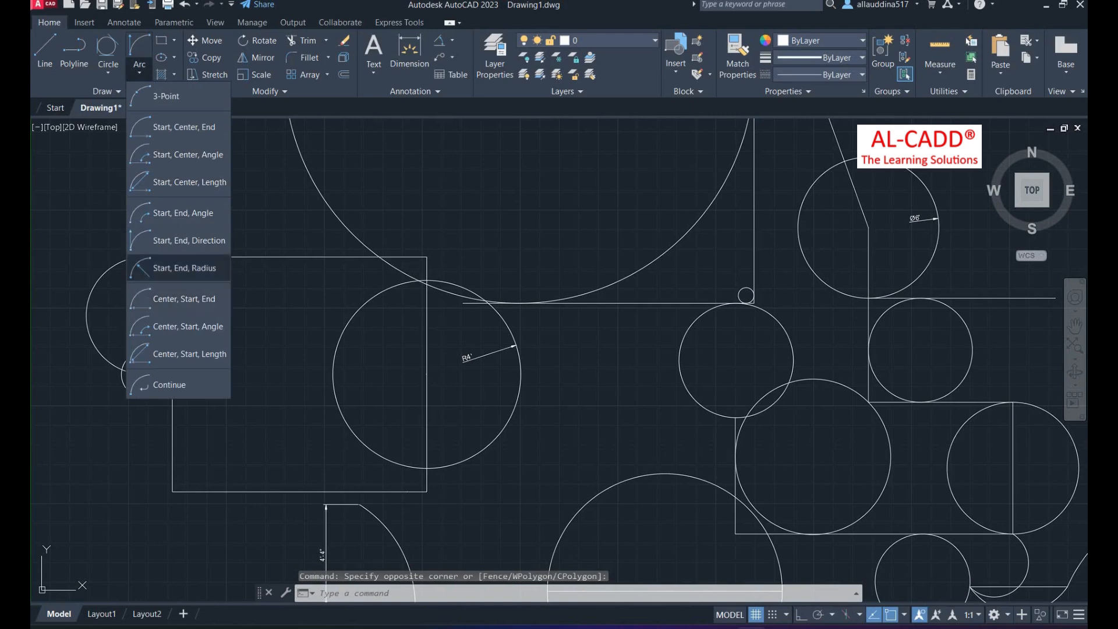
left_click(175, 265)
left_click(172, 375)
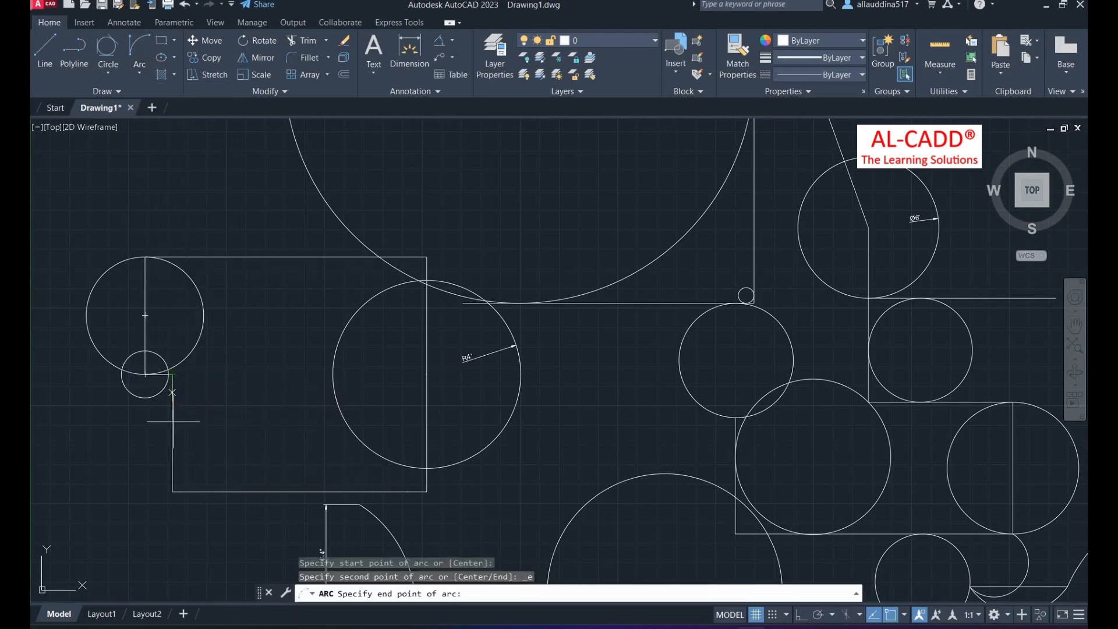
left_click(172, 491)
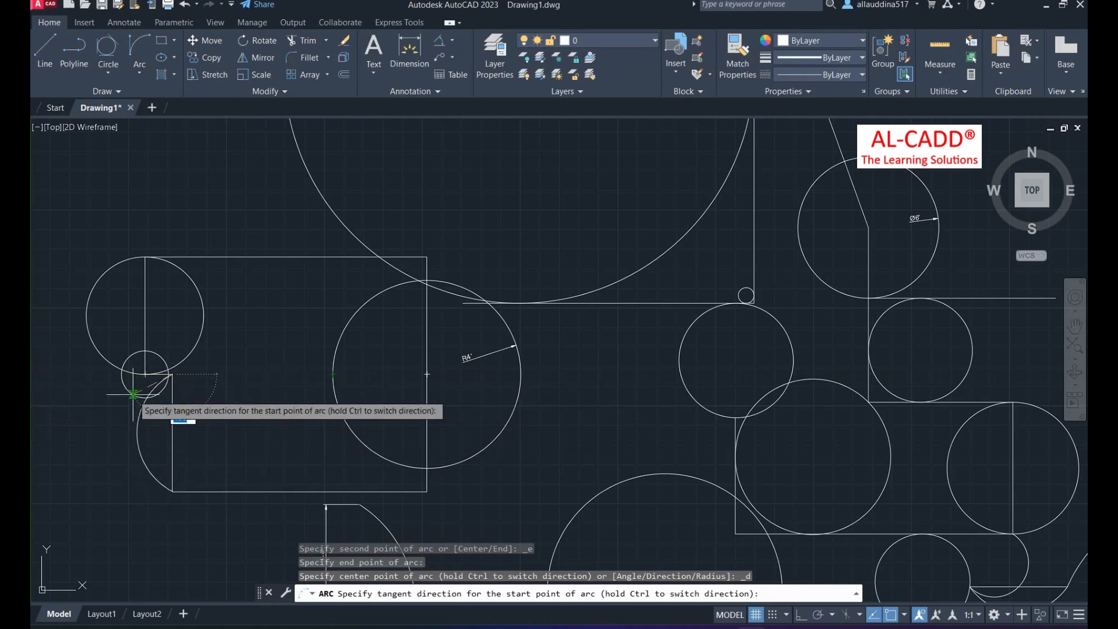
left_click(274, 378)
Step: Draw a Start, End, Radius arc from the right end to the midpoint of the horizontal line beneath the 4'-4" dimension, bulging upward
left_click(145, 77)
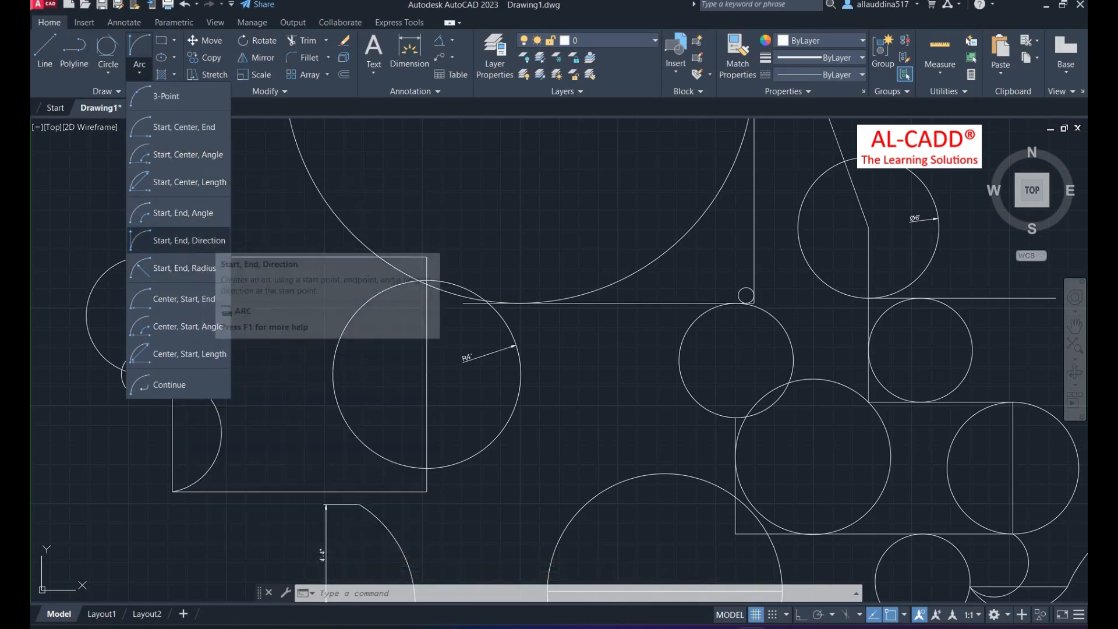
left_click(192, 268)
scroll(220, 461, "down", 4)
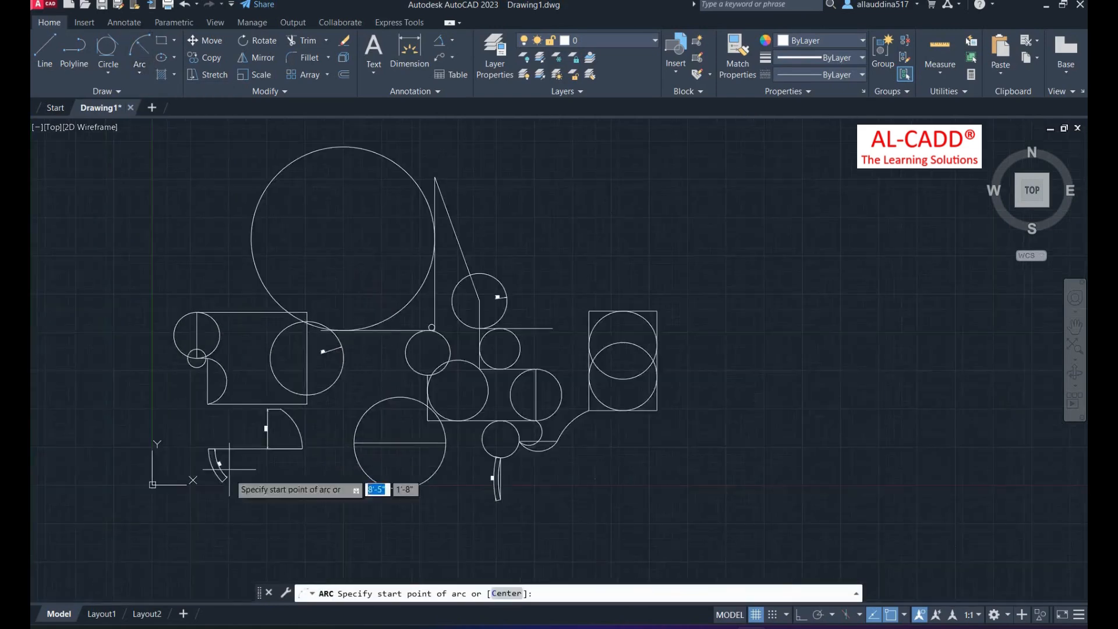
scroll(237, 467, "up", 4)
left_click(396, 385)
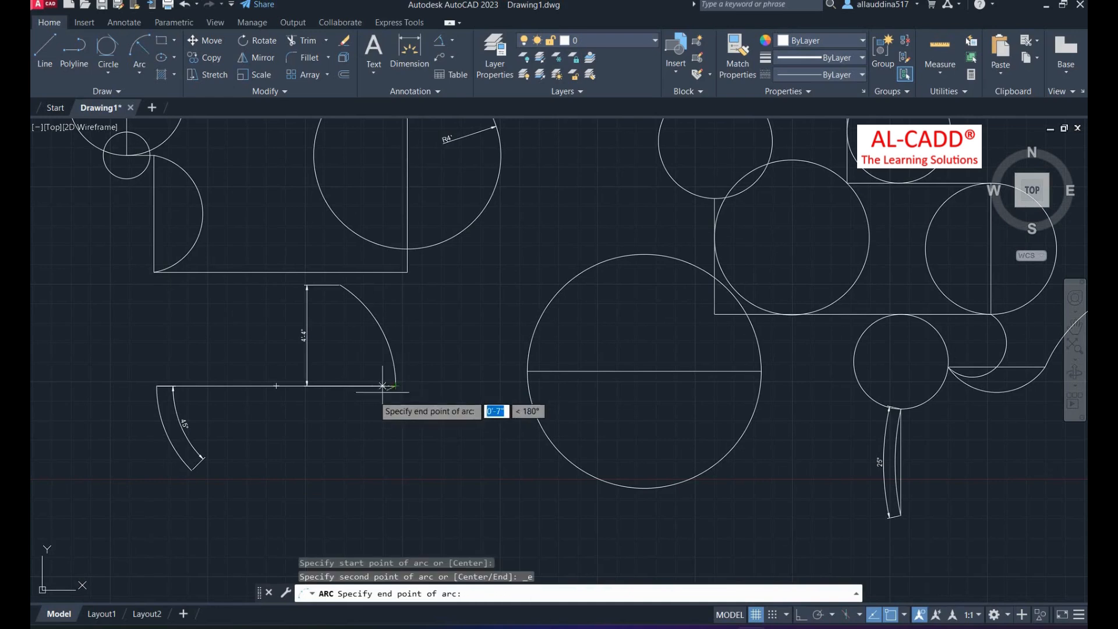
left_click(276, 385)
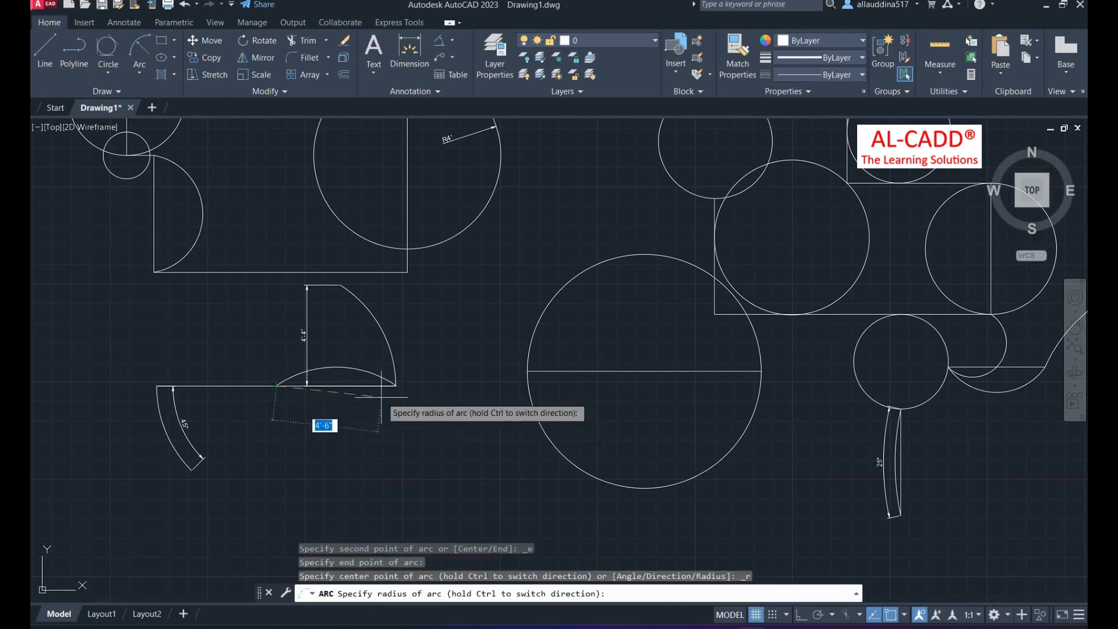
scroll(320, 395, "up", 4)
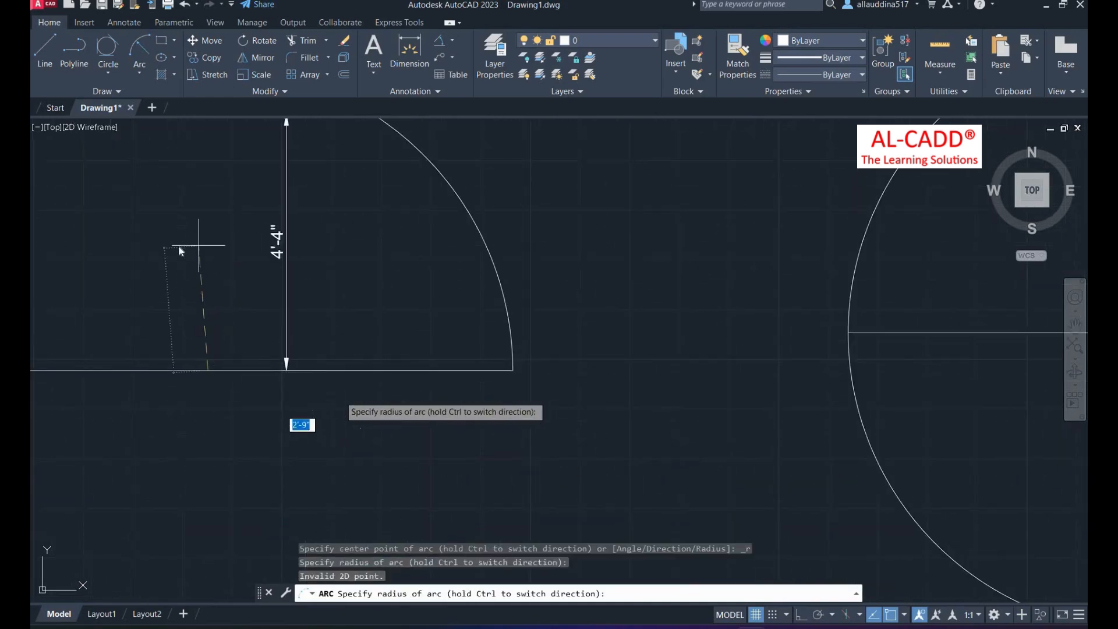
key("Return")
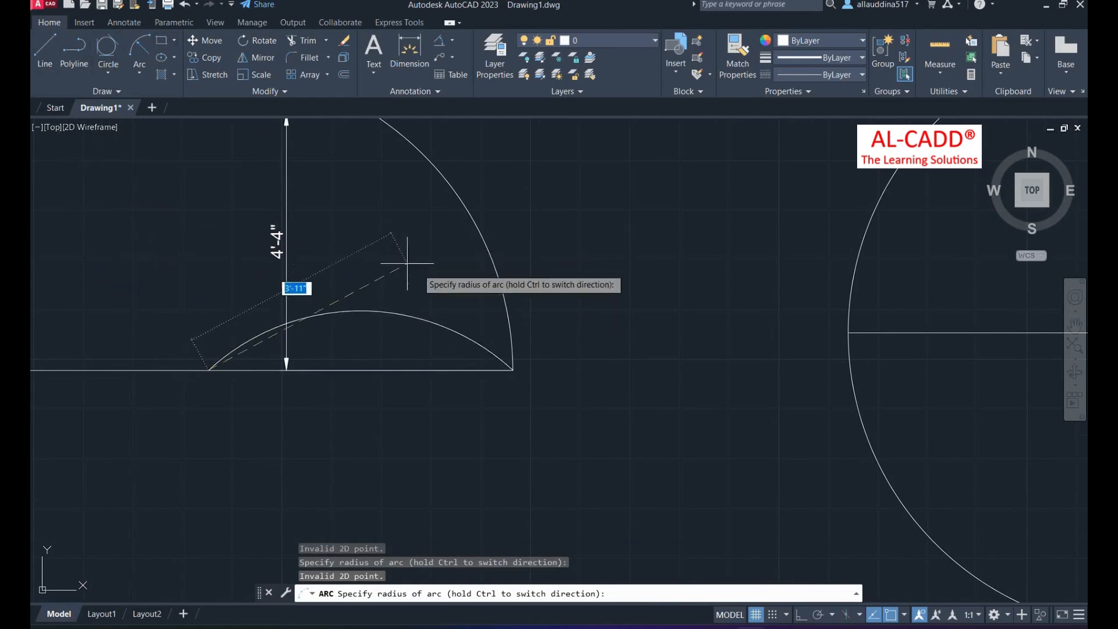
key("Escape")
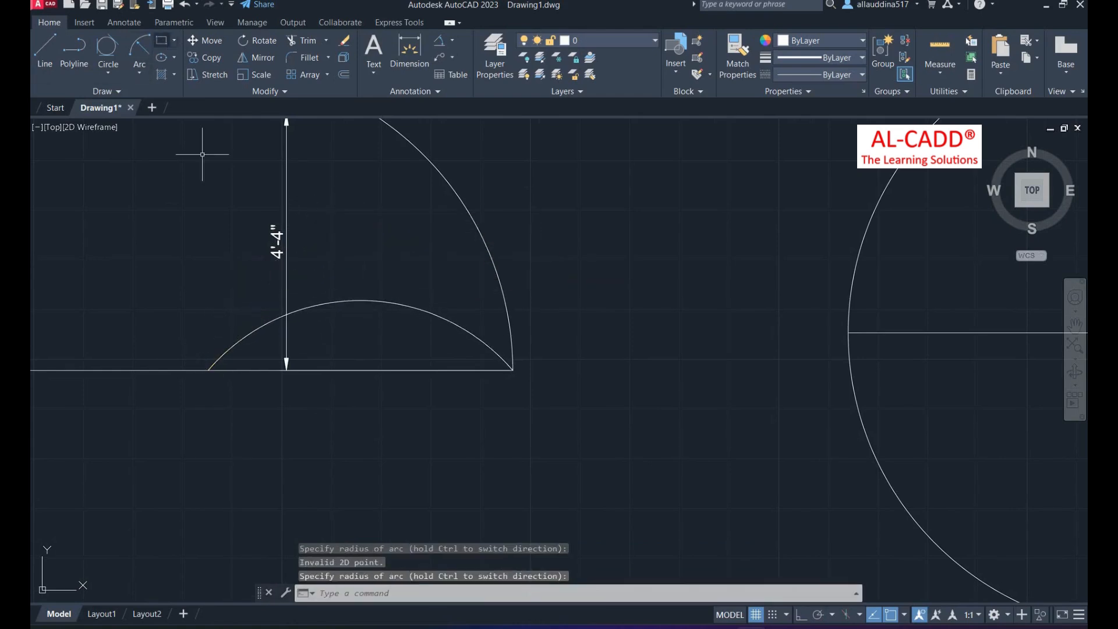
Step: Draw a small upright rectangle in the empty area between the 4'-4" quarter-arc shape and the large circle
type("rec")
key("Return")
left_click(610, 218)
left_click(697, 346)
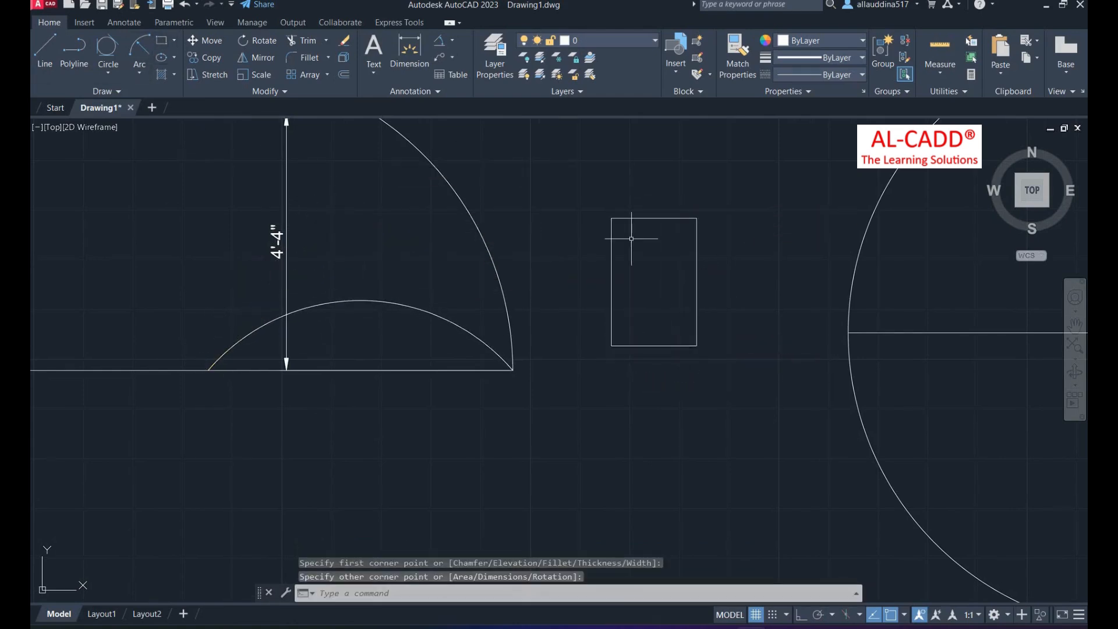
scroll(632, 238, "up", 2)
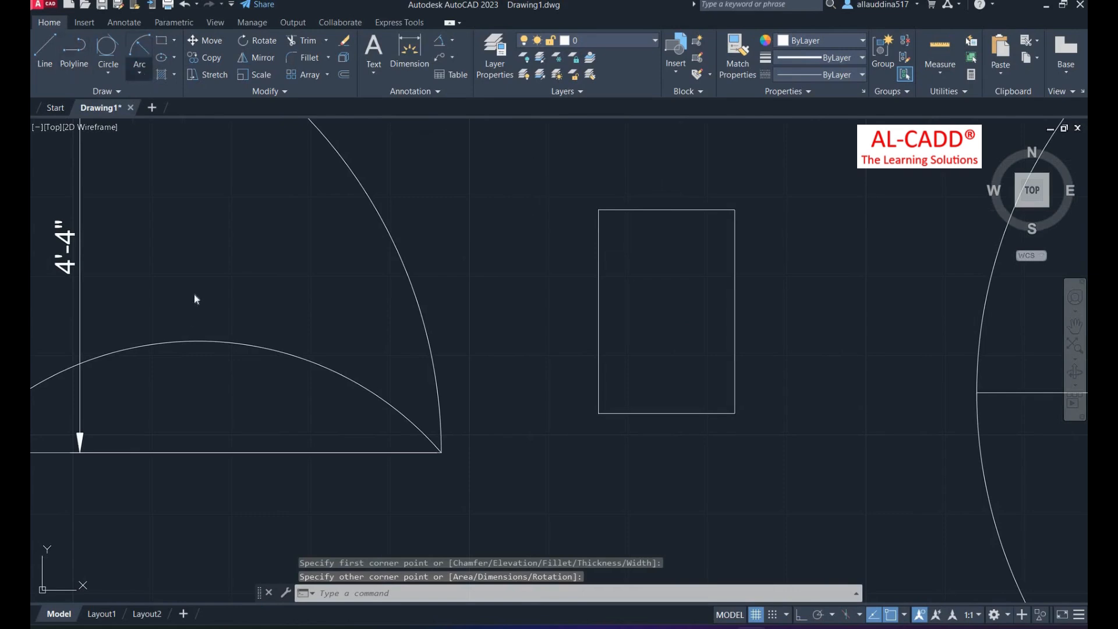
Step: Draw a Start, End, Radius arc from the right to the left top corner of the small rectangle, with a radius of 1'
left_click(139, 72)
left_click(184, 268)
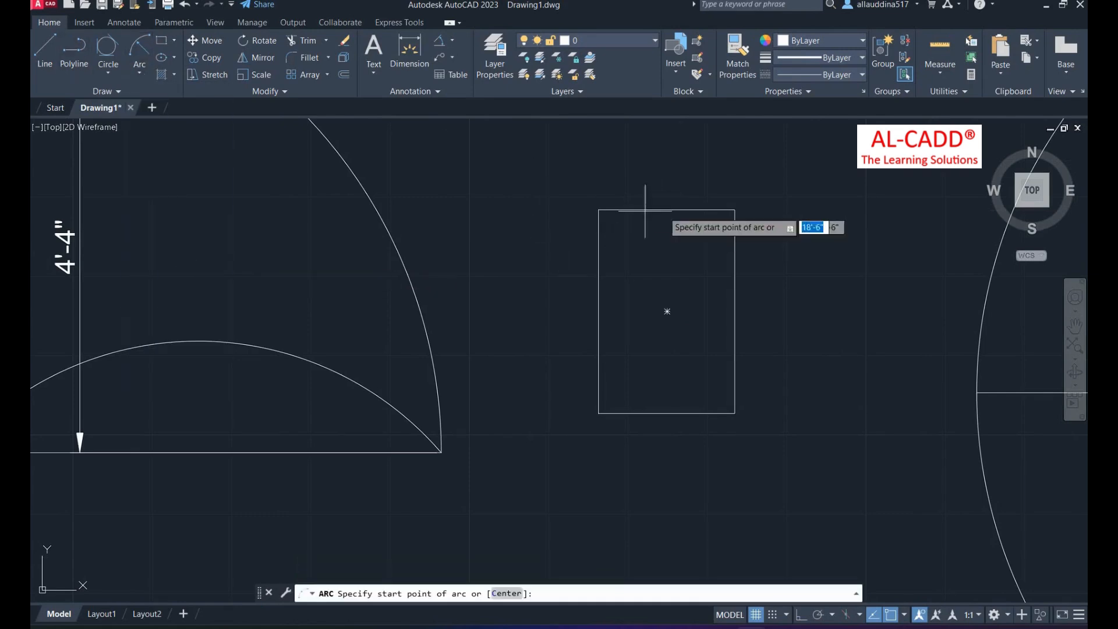
left_click(734, 210)
left_click(599, 209)
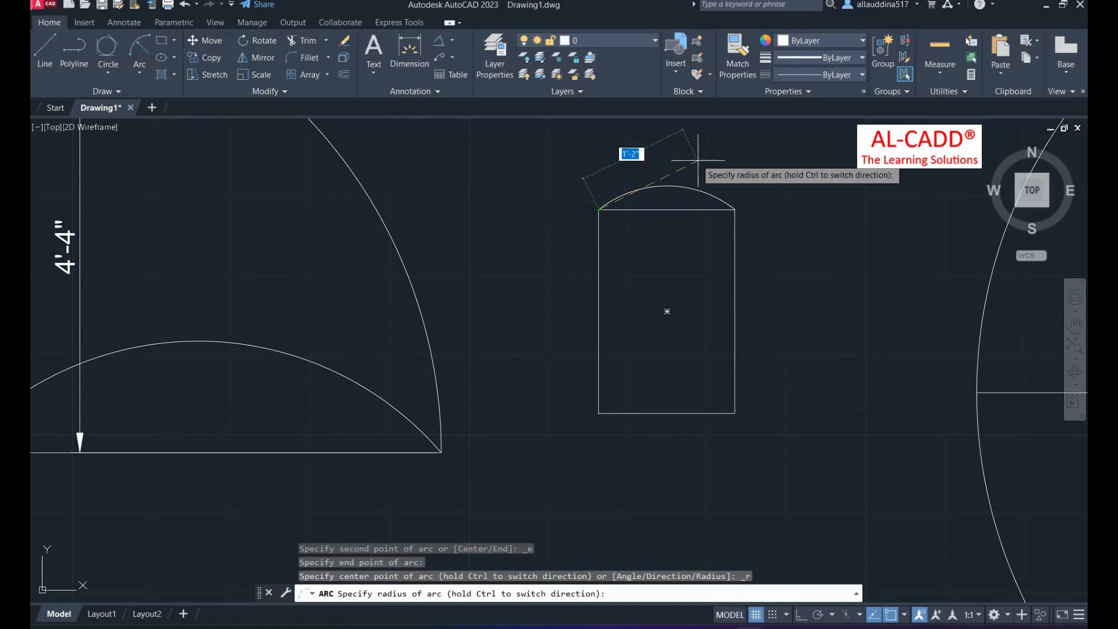
type("1")
key("Return")
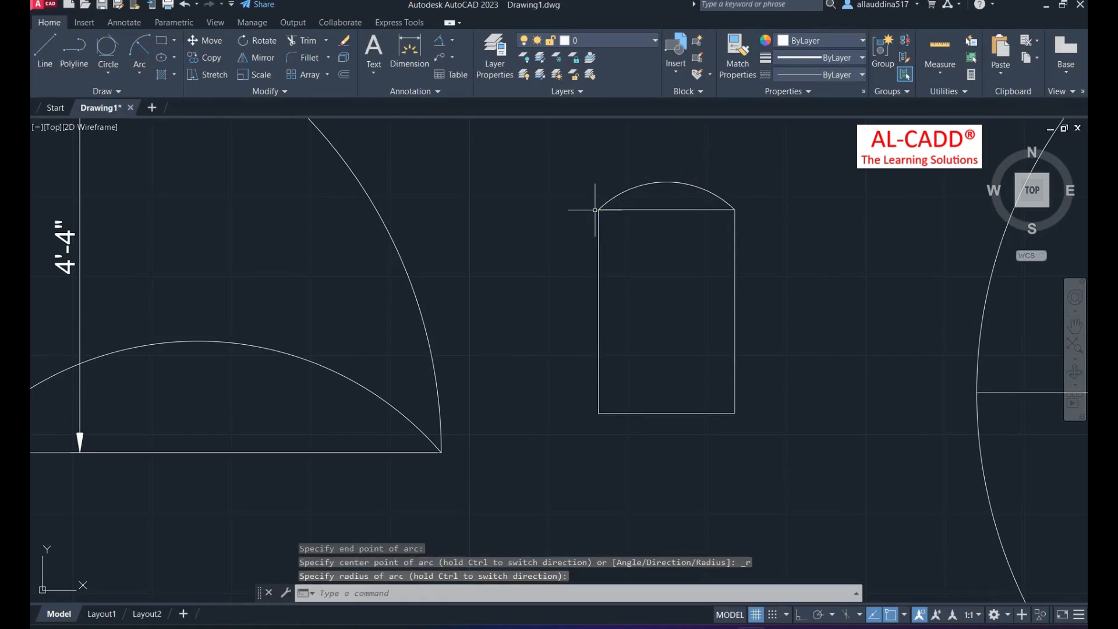
Step: Add a radius dimension to the arc on top of the small rectangle, placing it outside the arc's upper right
left_click(452, 40)
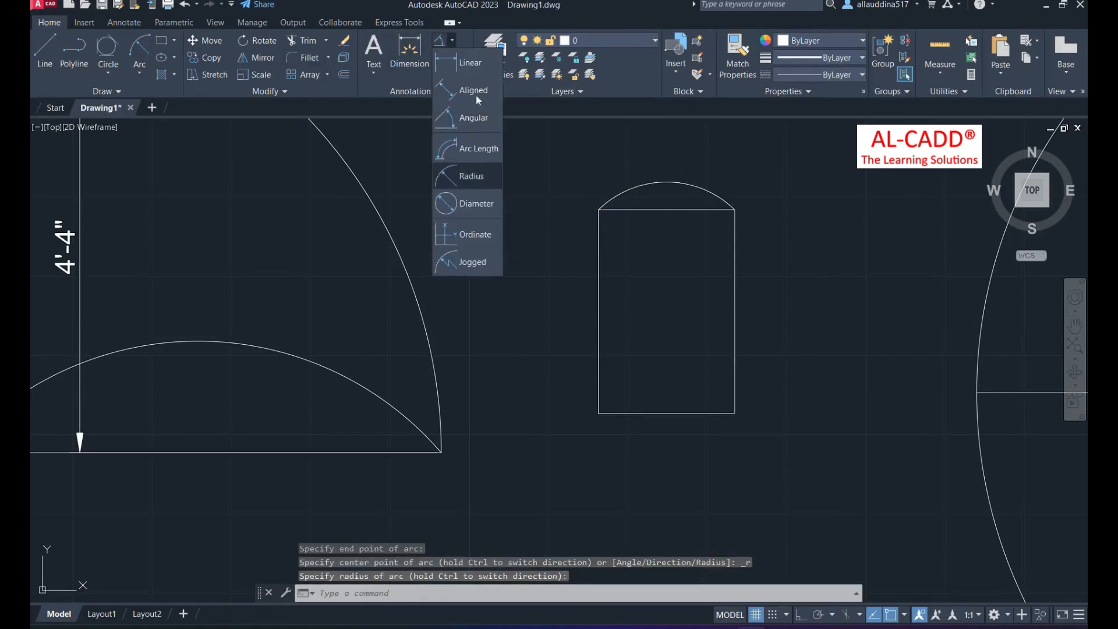
left_click(469, 176)
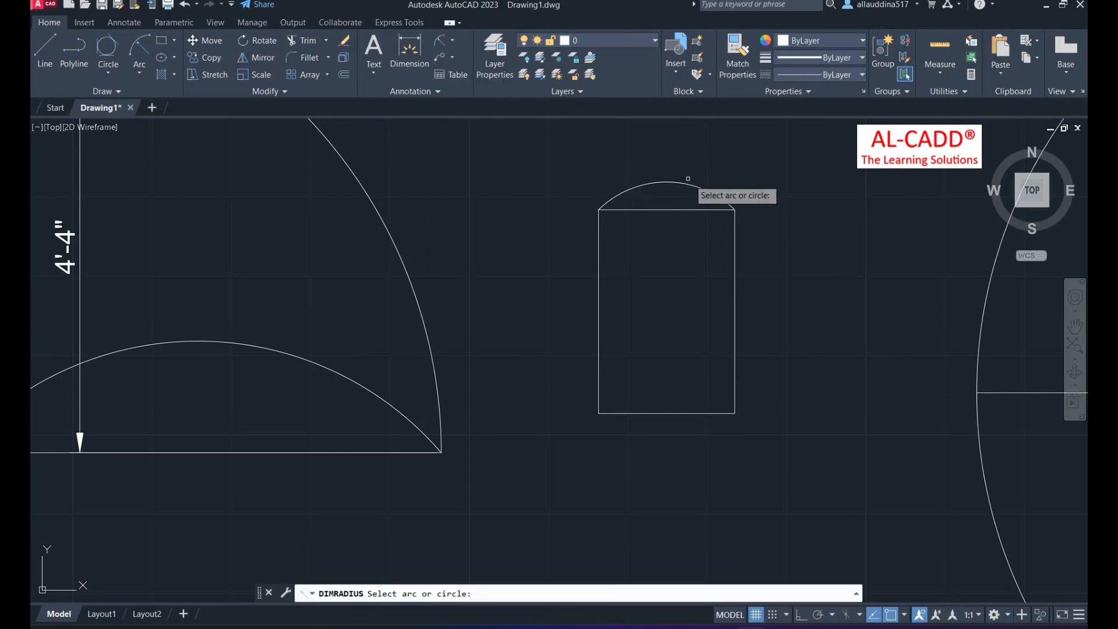
left_click(687, 184)
left_click(706, 172)
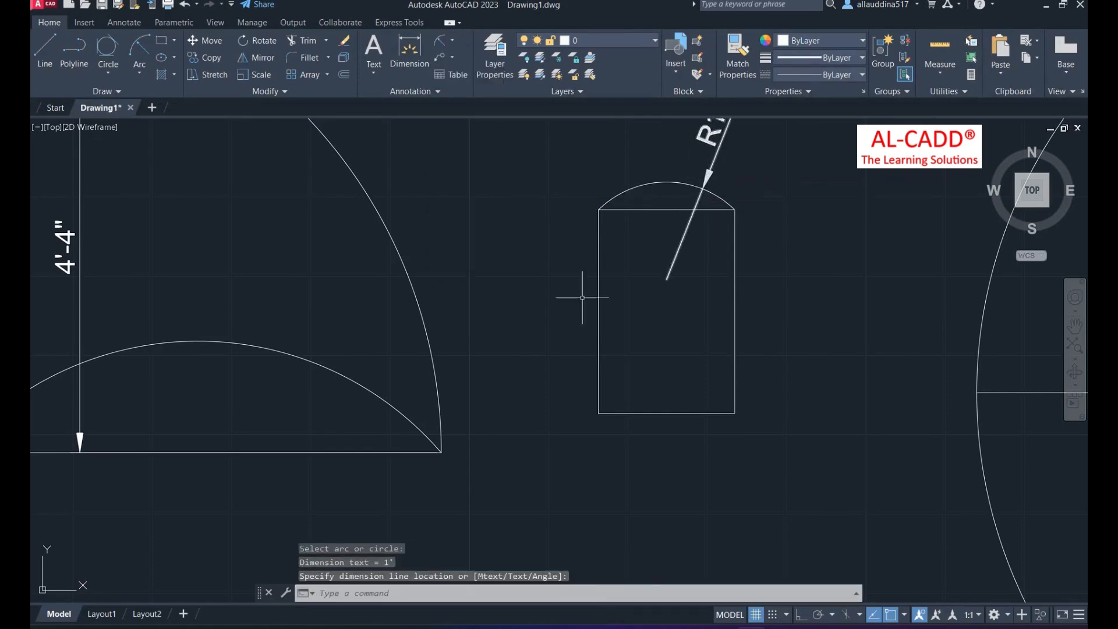
scroll(581, 297, "down", 2)
scroll(599, 237, "up", 4)
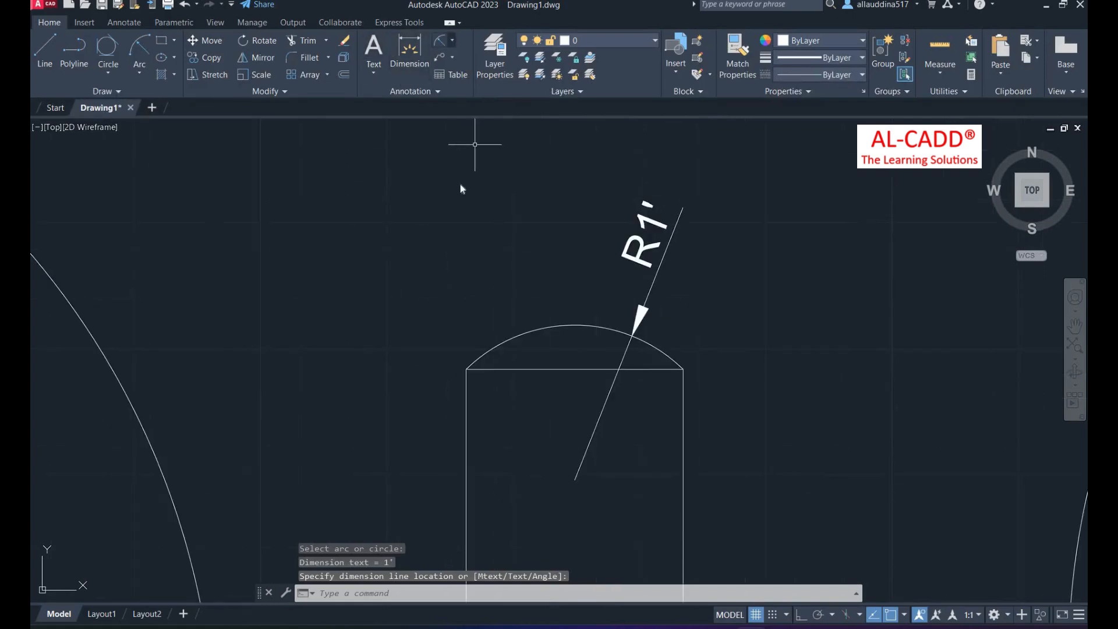
left_click(452, 40)
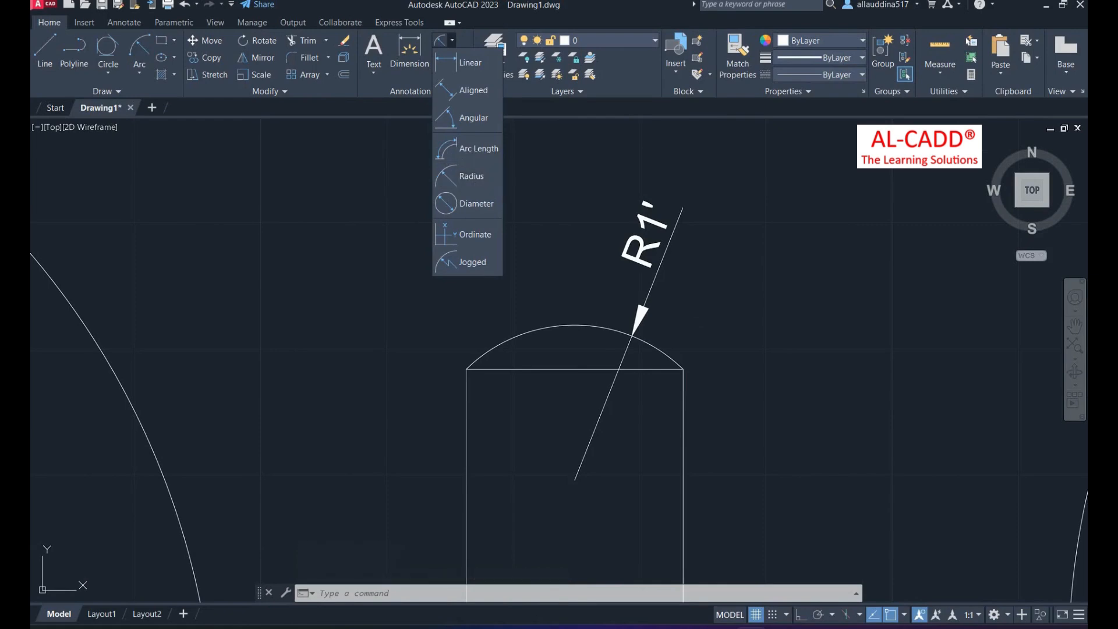
left_click(739, 290)
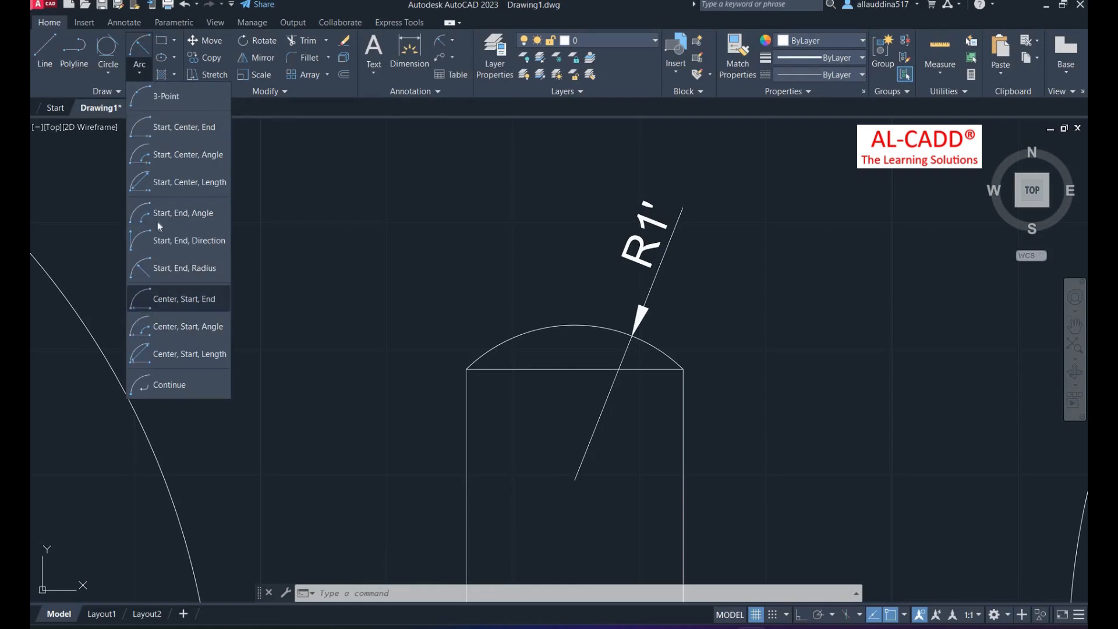
Step: Draw a Center, Start, End arc centred on the rectangle's right edge midpoint, from its lower right corner around to the upper right
left_click(174, 298)
scroll(349, 291, "down", 4)
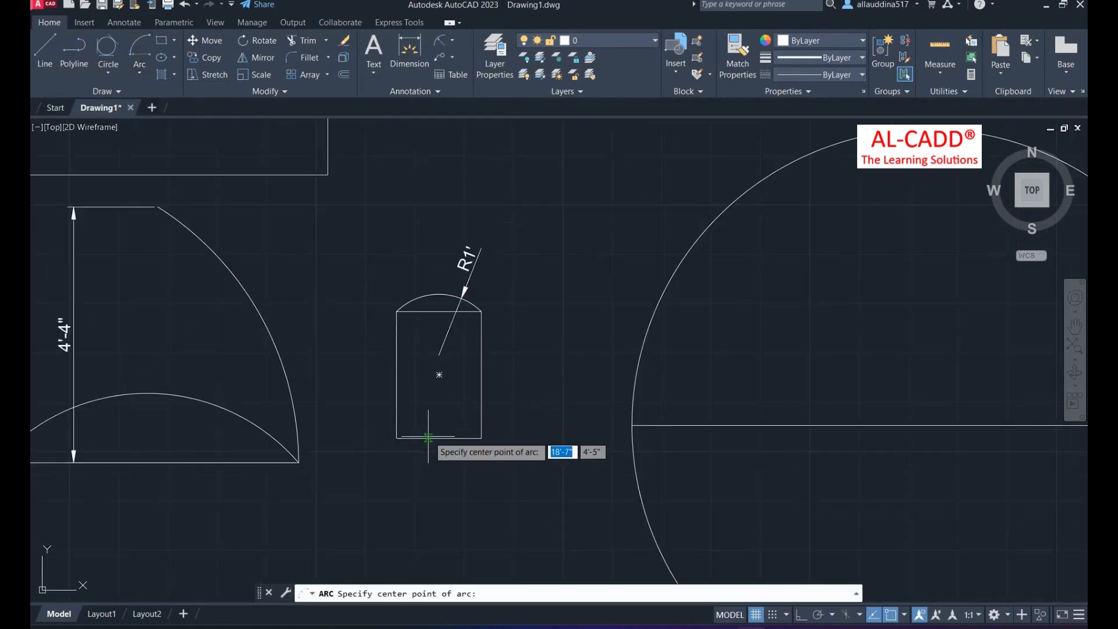
left_click(481, 375)
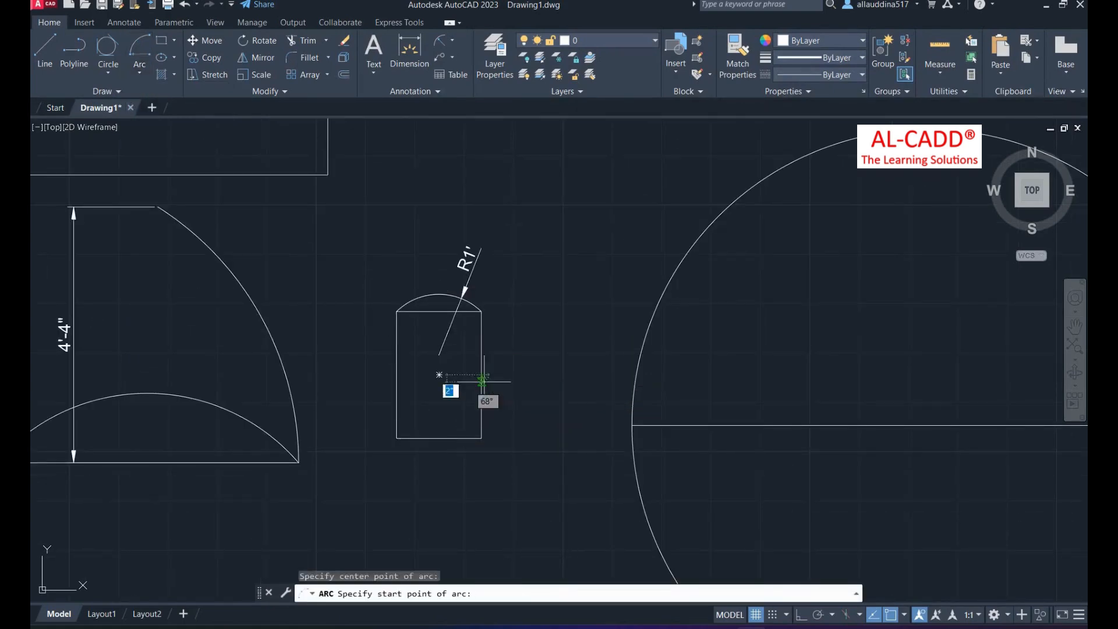
left_click(481, 438)
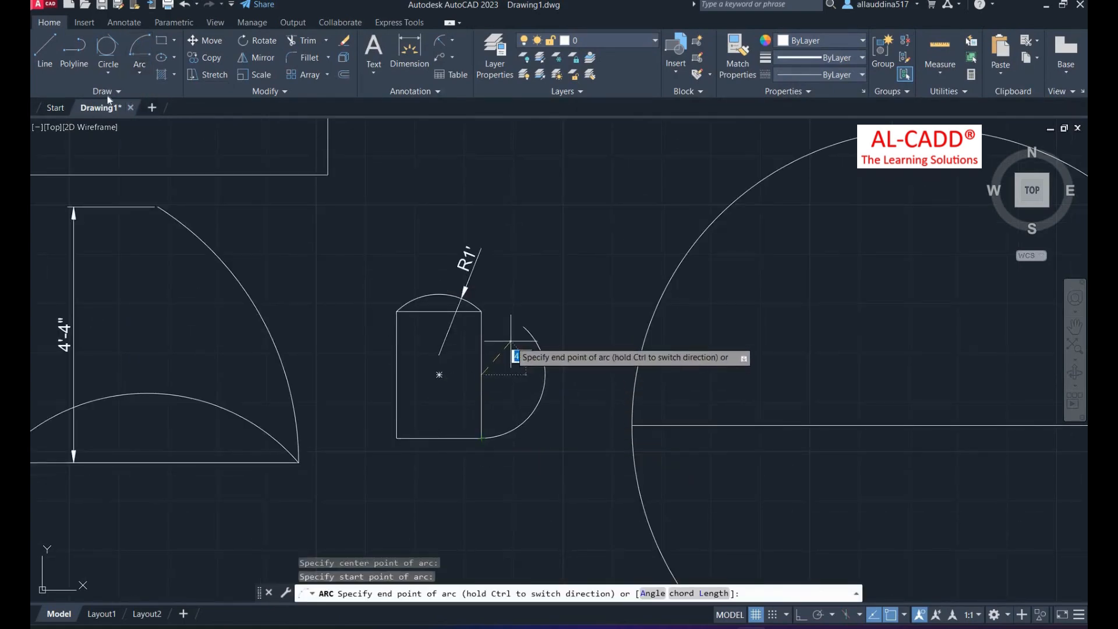
left_click(523, 328)
Step: Draw a Center, Start, Angle arc centred on the rectangle's lower left corner, from near the left edge's midpoint round to below the corner's left
left_click(139, 72)
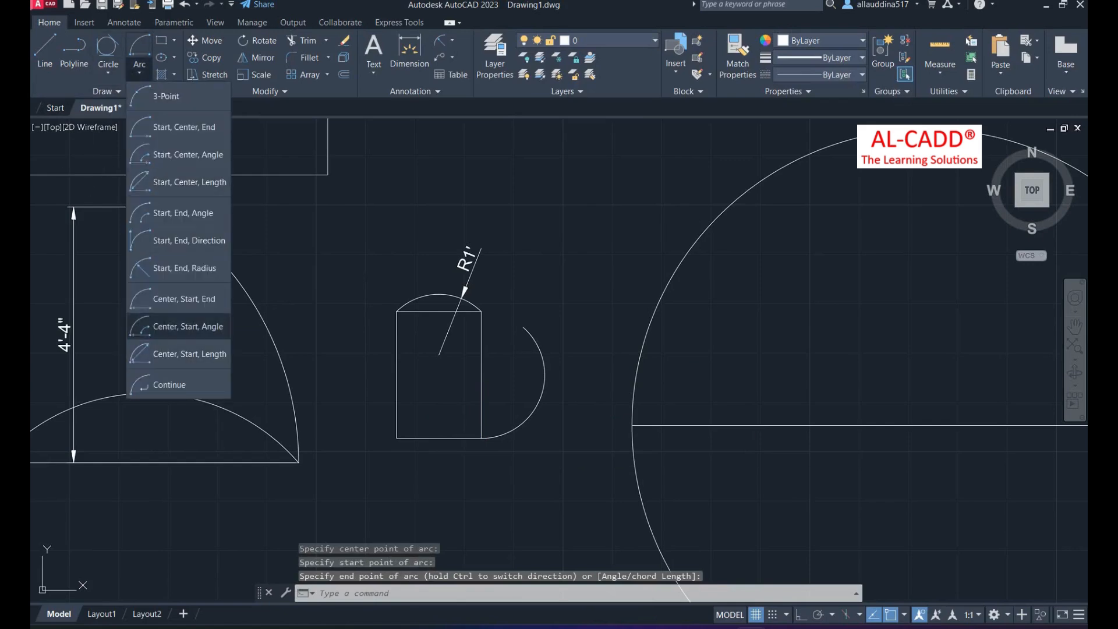
left_click(187, 326)
left_click(439, 374)
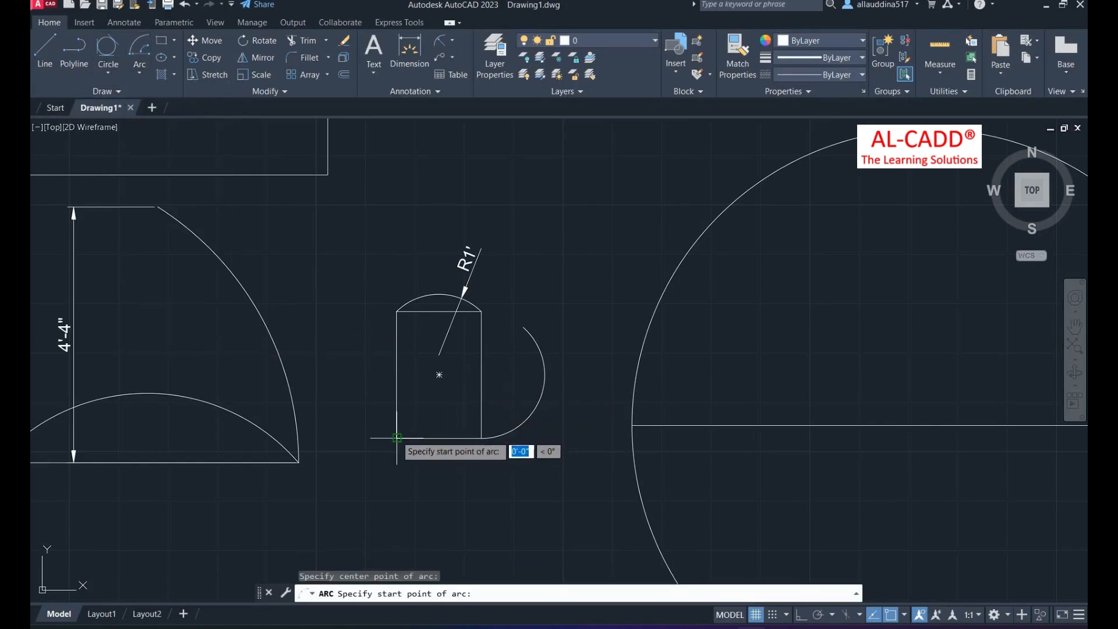
left_click(396, 367)
left_click(358, 414)
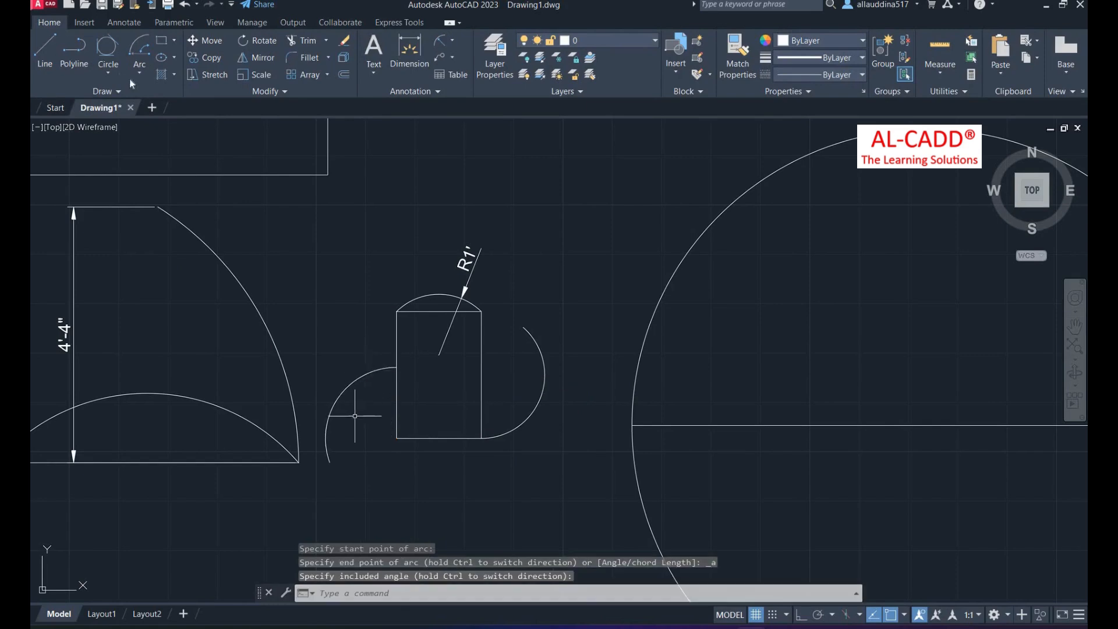
Step: Continue the last arc with a small tangent arc ending at the right end of the quarter-arc shape's base line
left_click(139, 72)
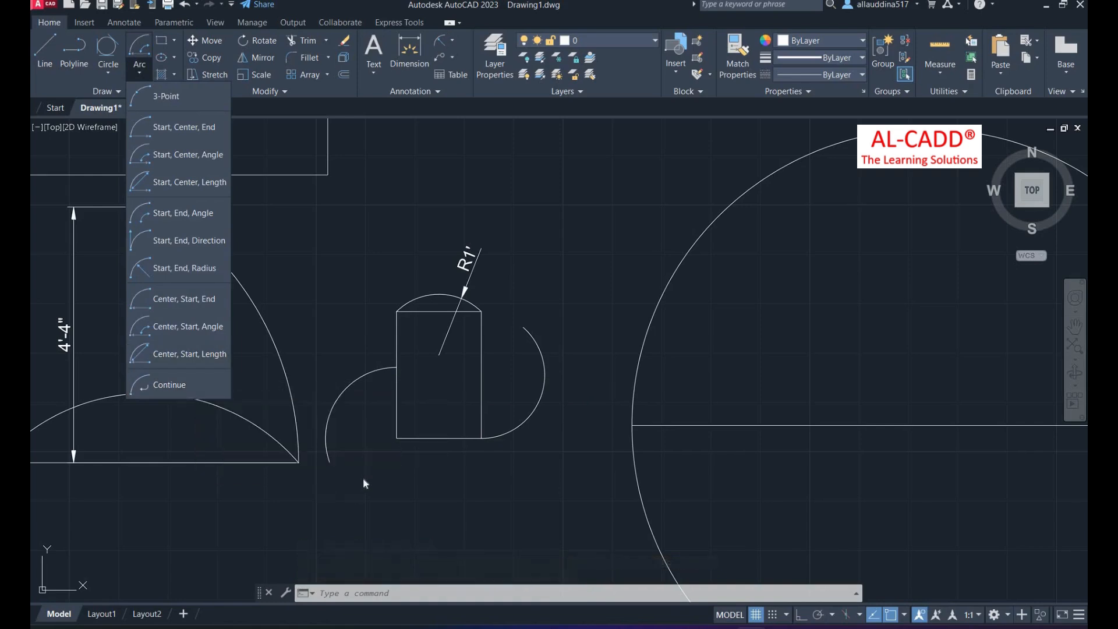
left_click(176, 387)
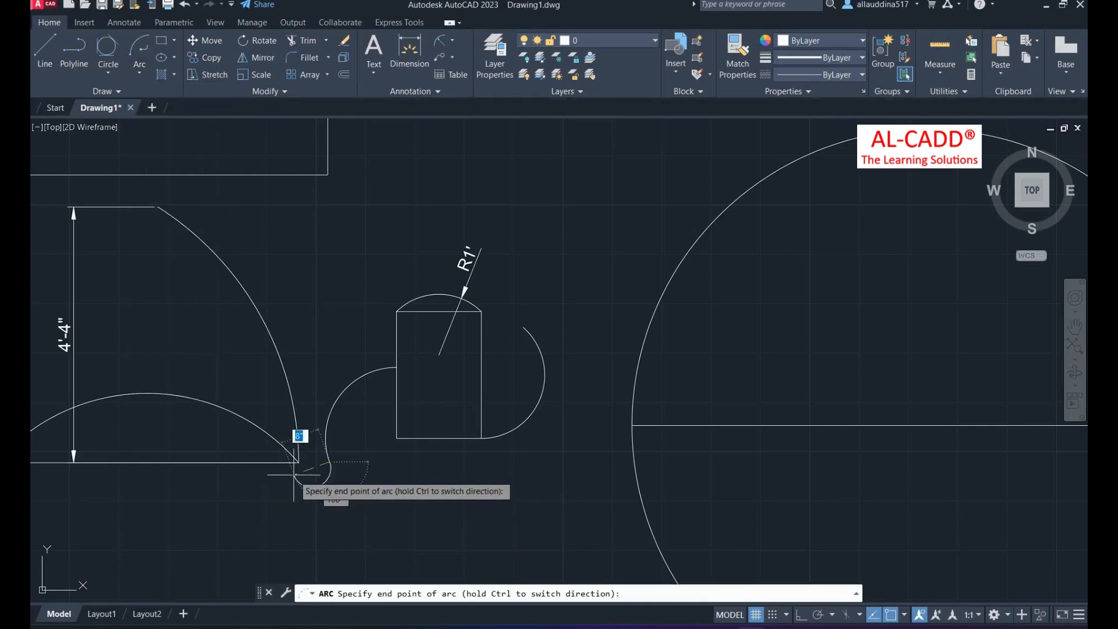
scroll(306, 475, "up", 2)
left_click(289, 443)
scroll(340, 372, "down", 1)
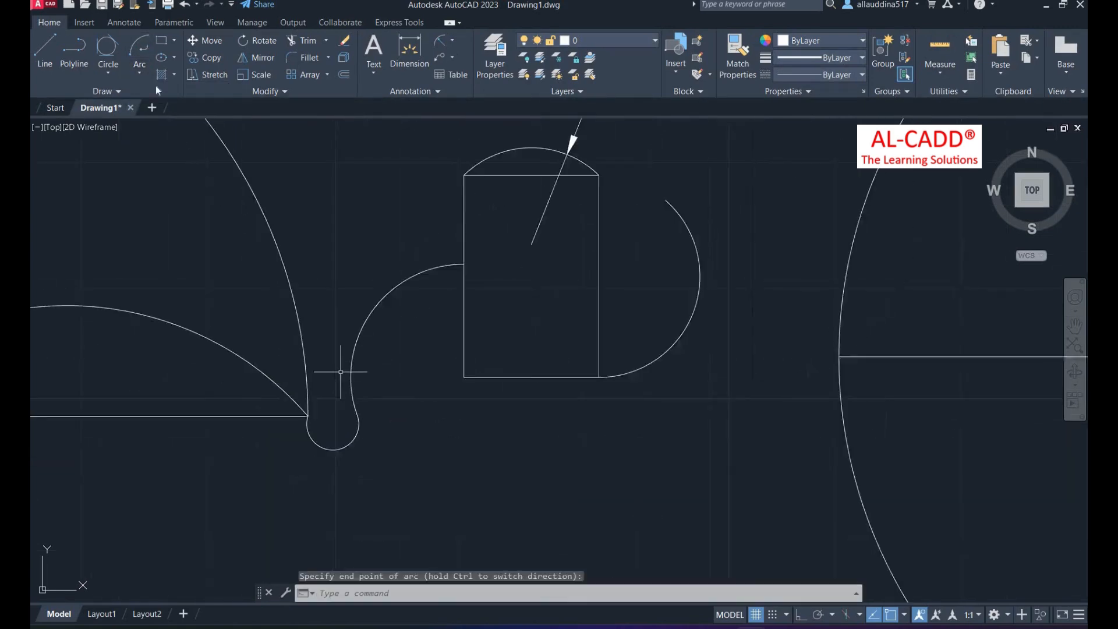
Step: Continue the chain with three more tangent arcs: upward from the base line's end, over to the right, and hooked back at the tip
scroll(340, 371, "down", 2)
left_click(139, 69)
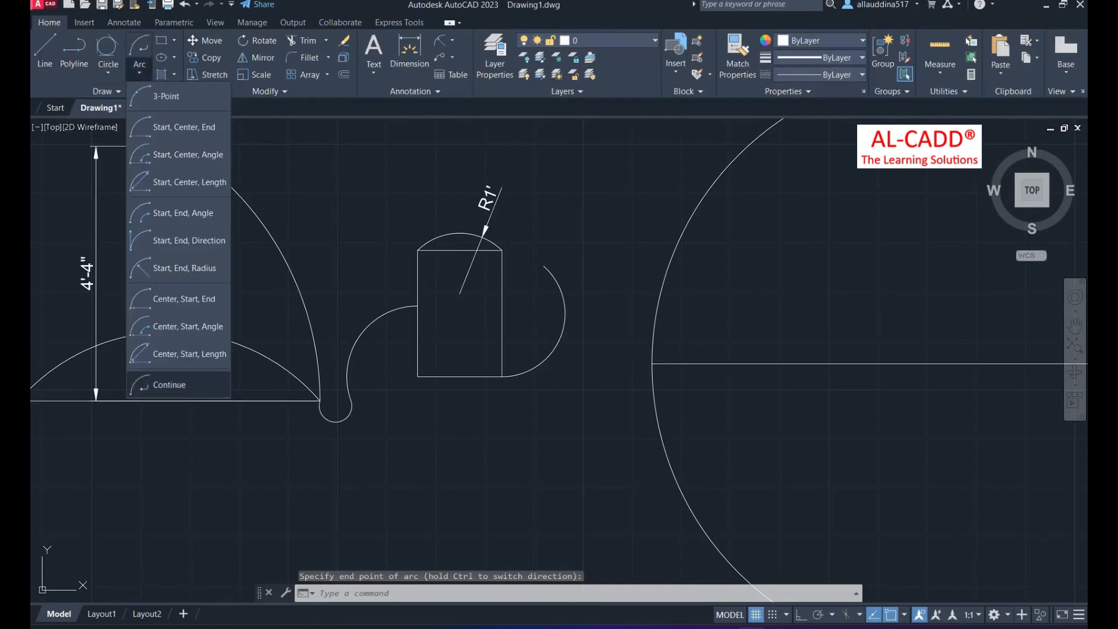
left_click(169, 384)
left_click(338, 252)
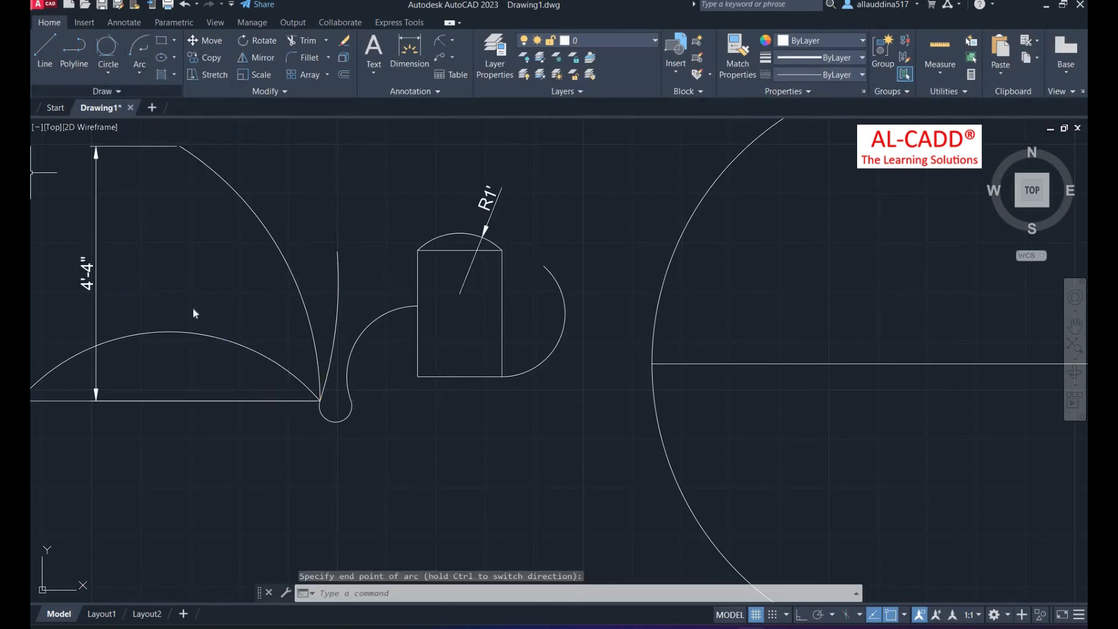
left_click(139, 72)
left_click(169, 384)
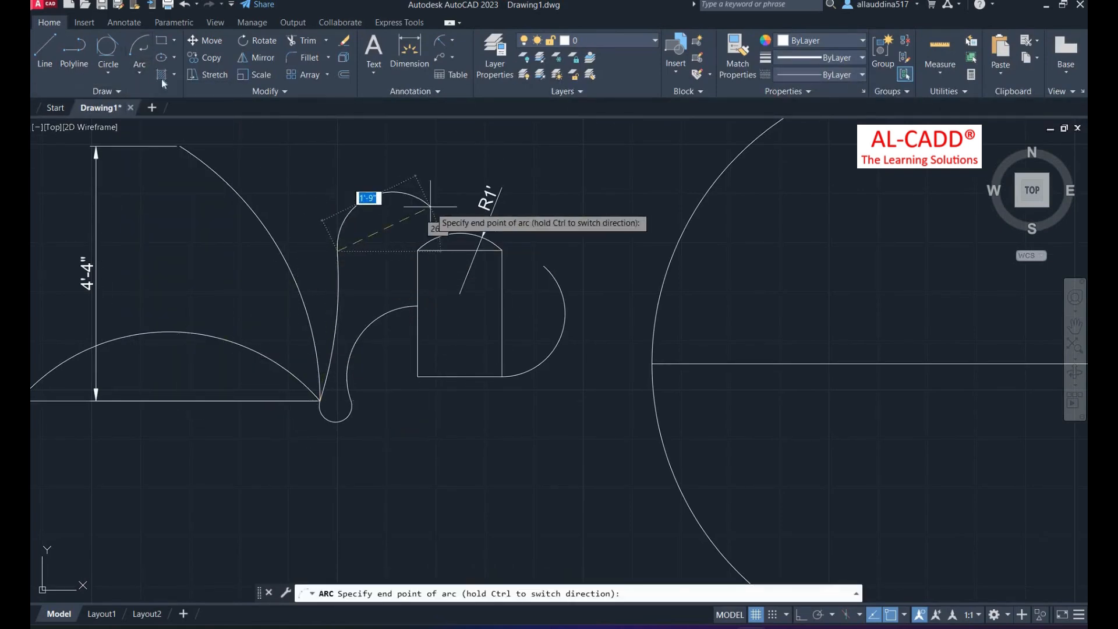
left_click(139, 73)
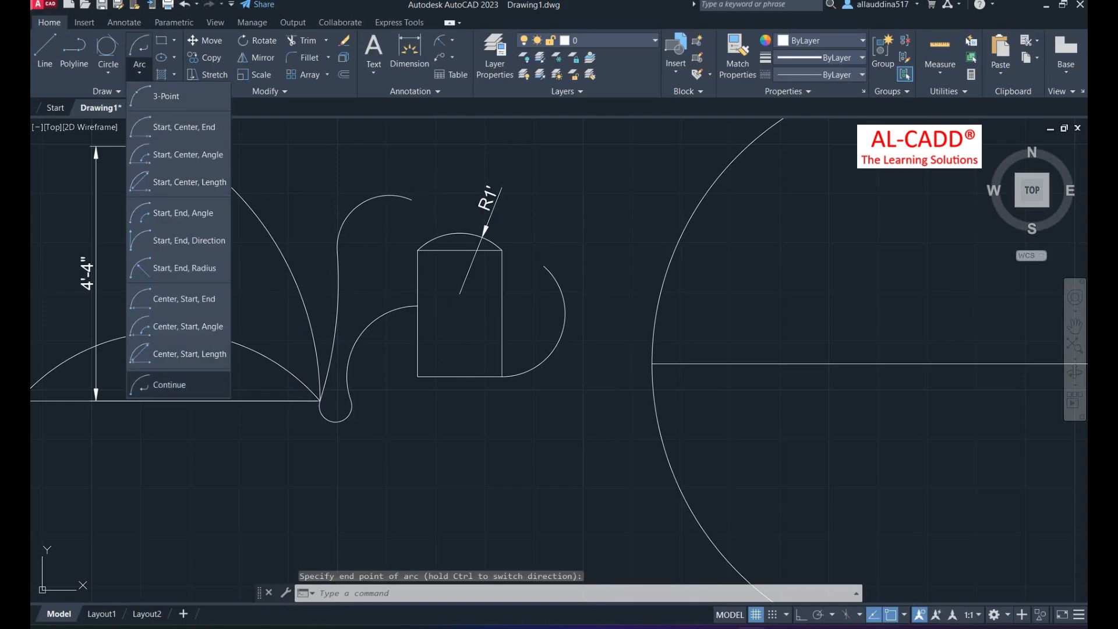
left_click(169, 384)
left_click(421, 168)
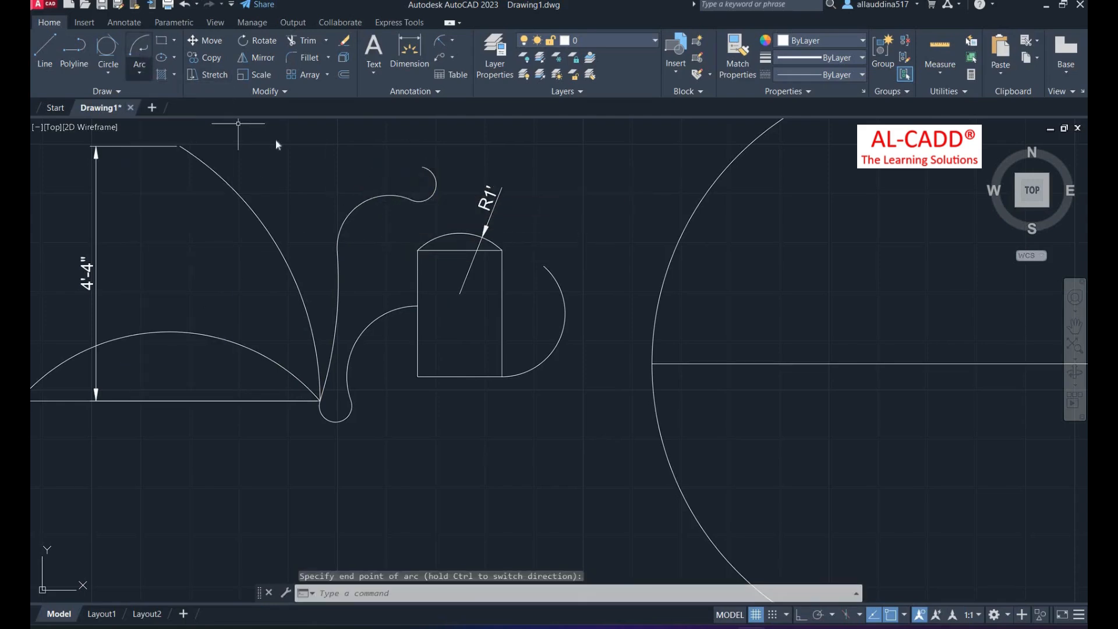
Step: Draw a rectangle 10' long and 12' wide by dimensions in the area below the arc figures
left_click(139, 72)
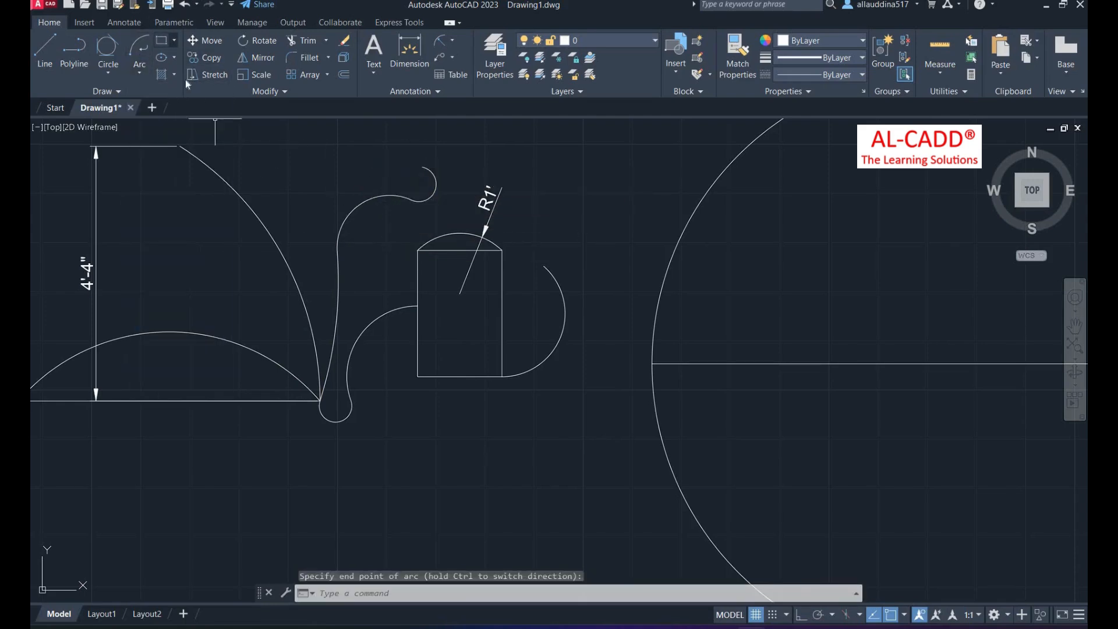
left_click(173, 40)
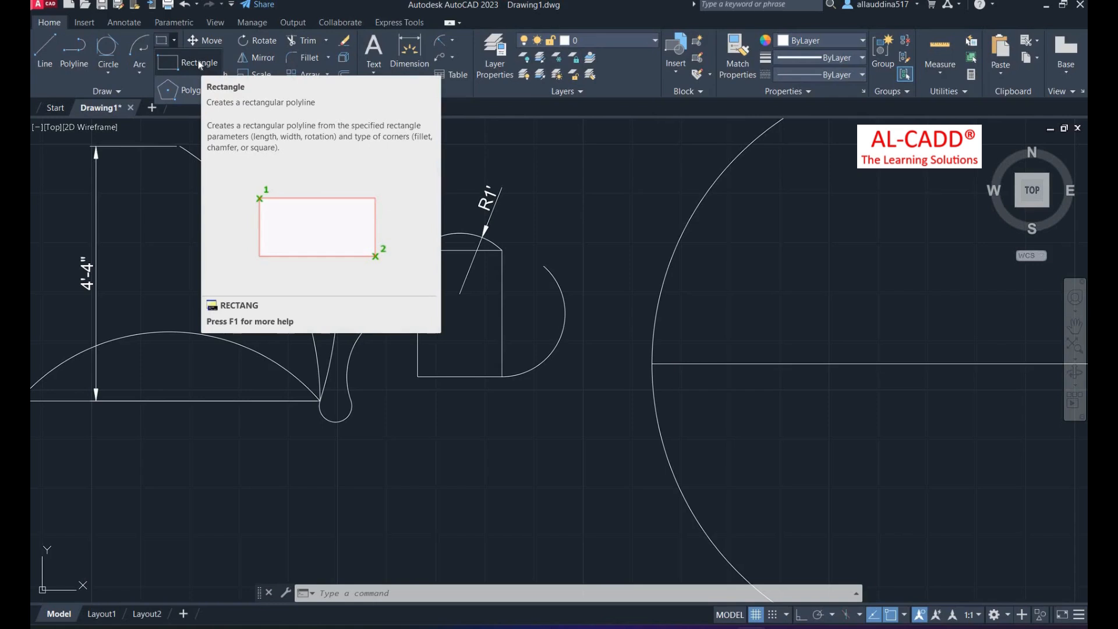
left_click(188, 62)
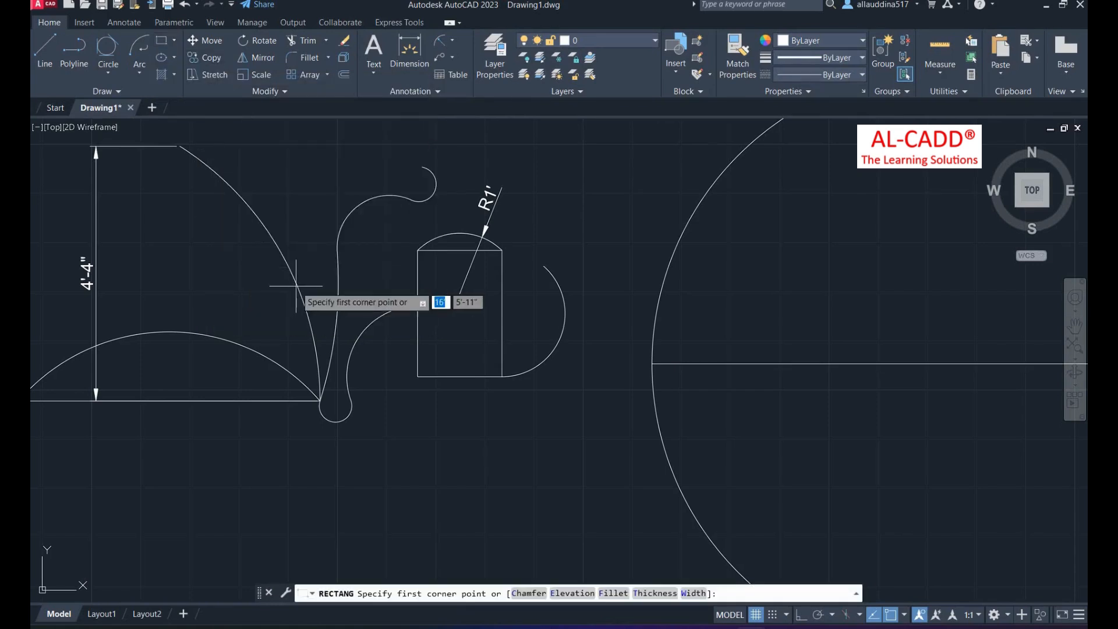
scroll(299, 278, "down", 4)
scroll(332, 349, "up", 2)
scroll(296, 344, "down", 1)
scroll(299, 326, "up", 4)
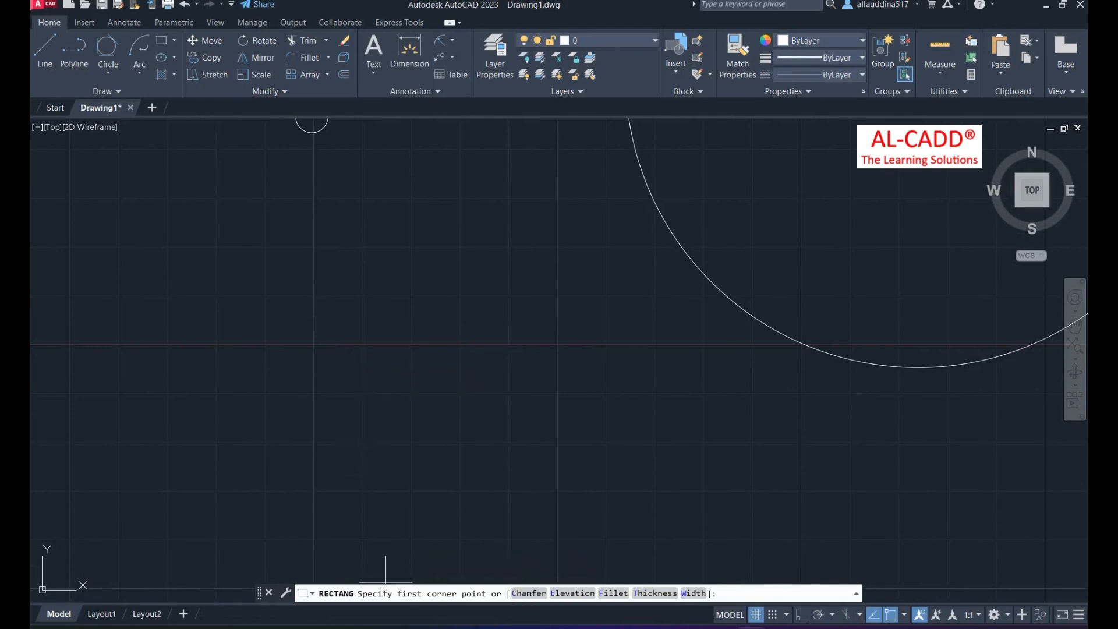
left_click(289, 240)
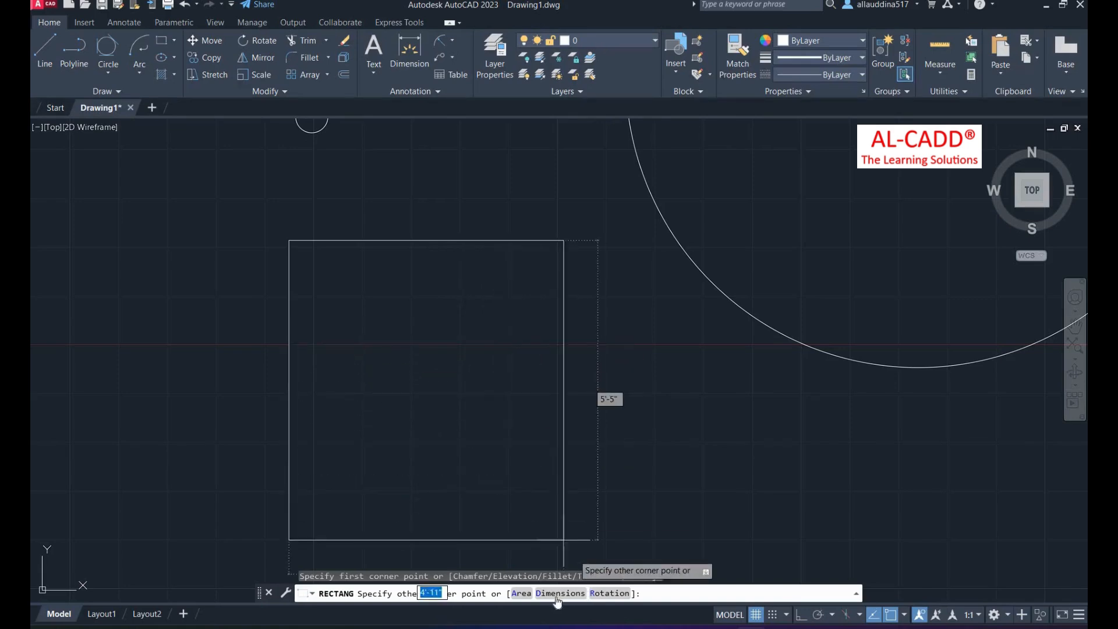
type("D")
key("Return")
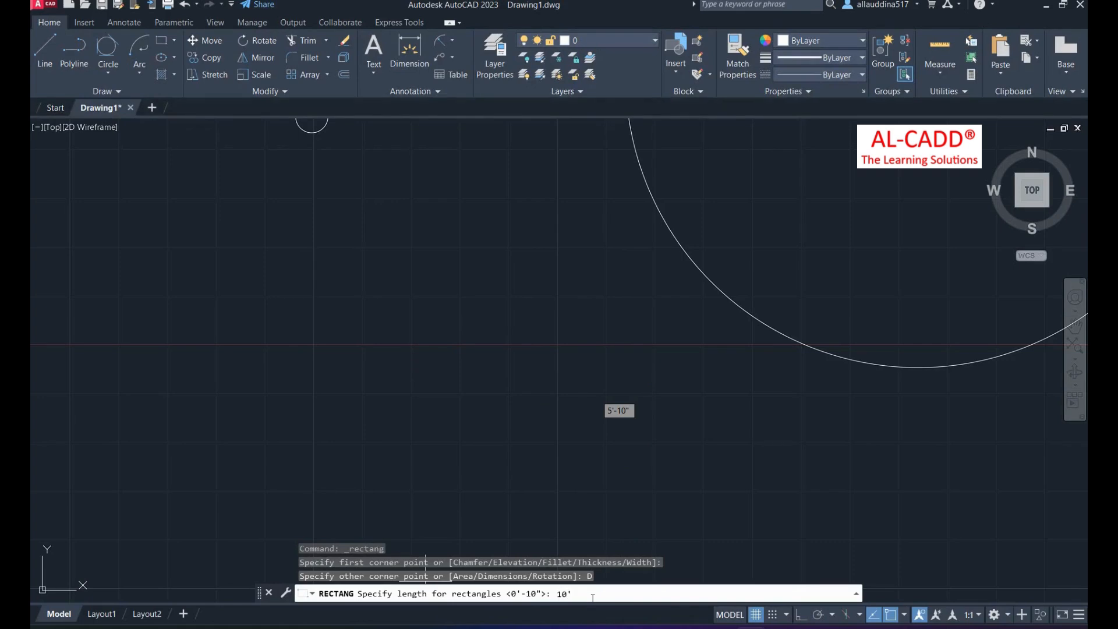
key("Return")
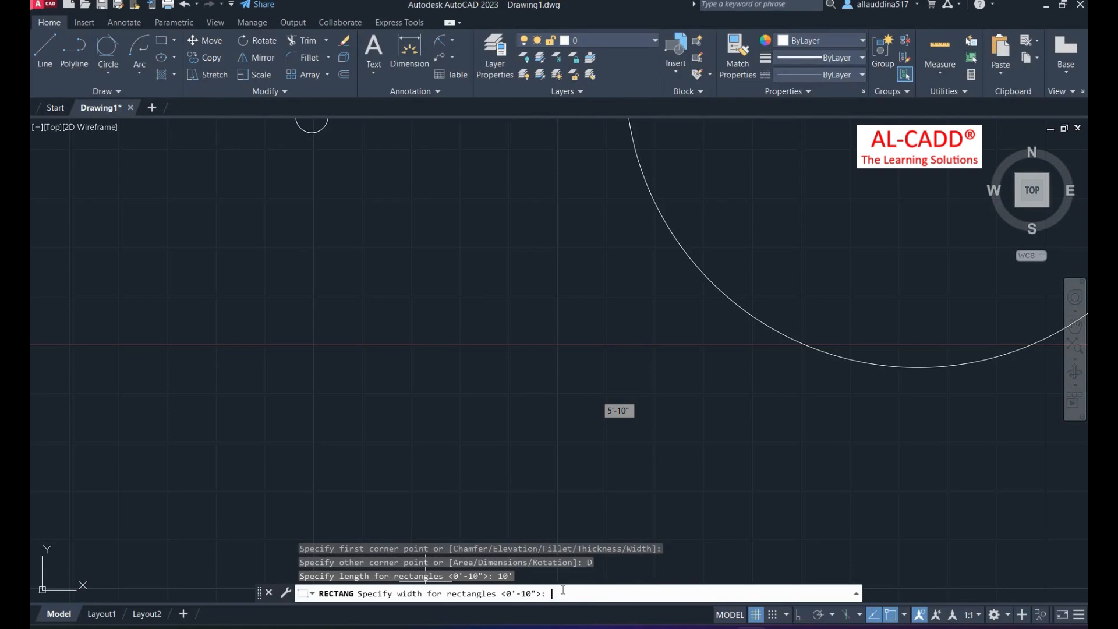
type("12'")
key("Return")
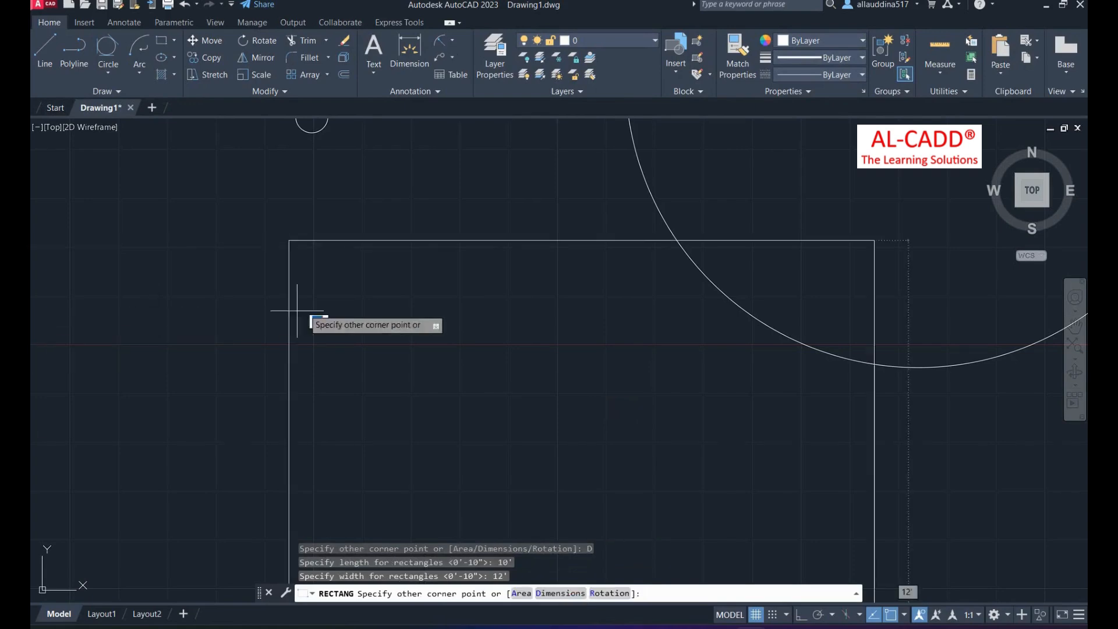
scroll(274, 322, "down", 5)
left_click(310, 359)
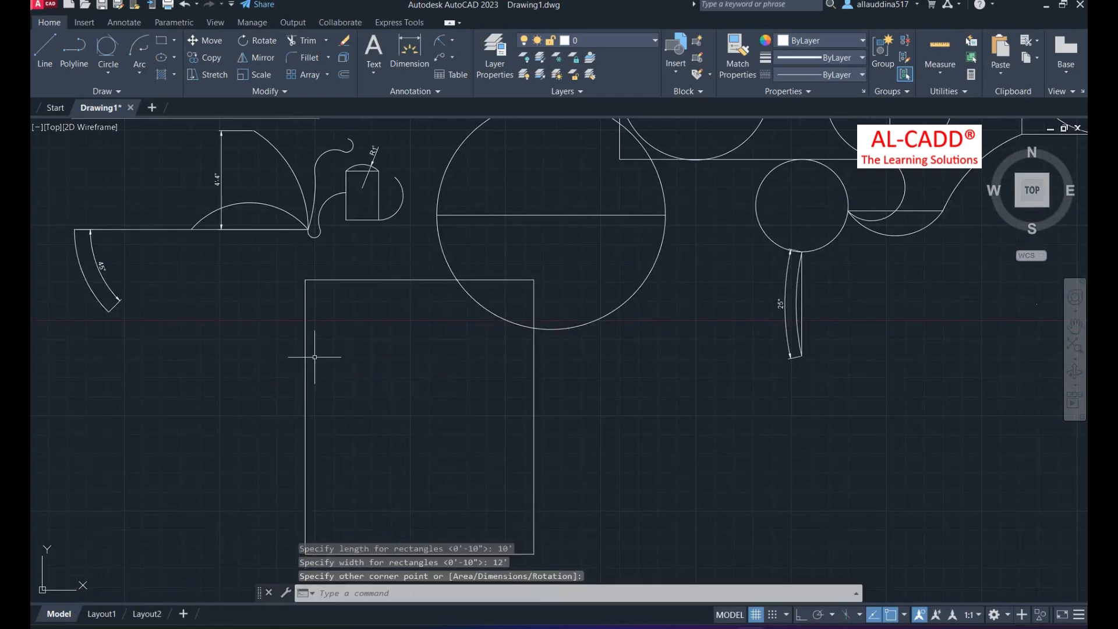
Step: Move the 10' by 12' rectangle straight down until it is clear of the large circle
scroll(324, 290, "down", 4)
scroll(324, 290, "up", 2)
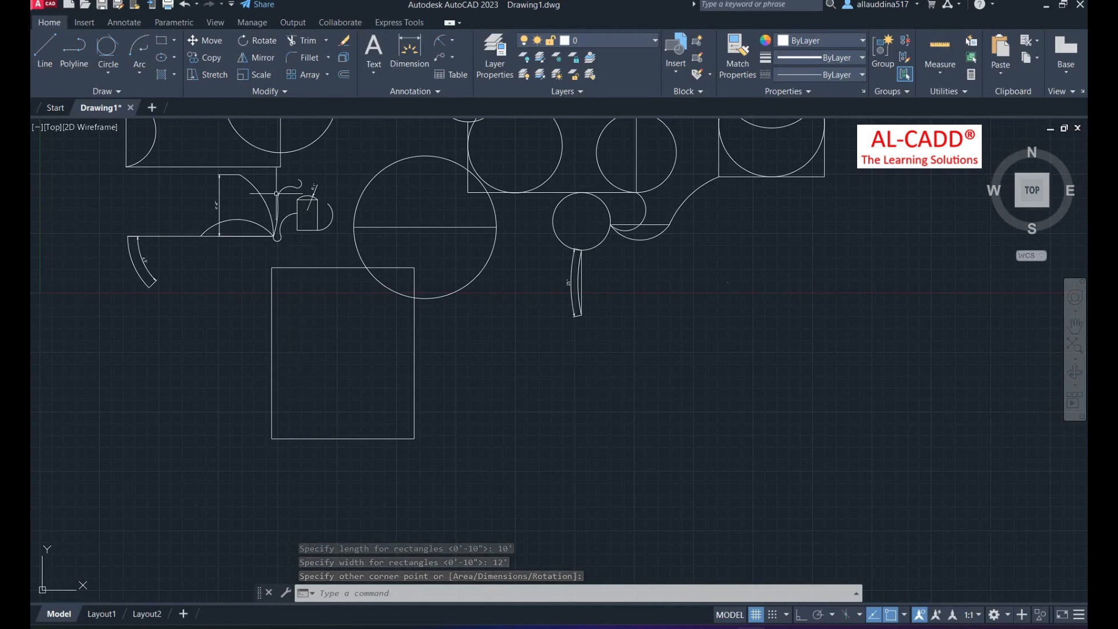
left_click(310, 332)
left_click(250, 323)
left_click(212, 40)
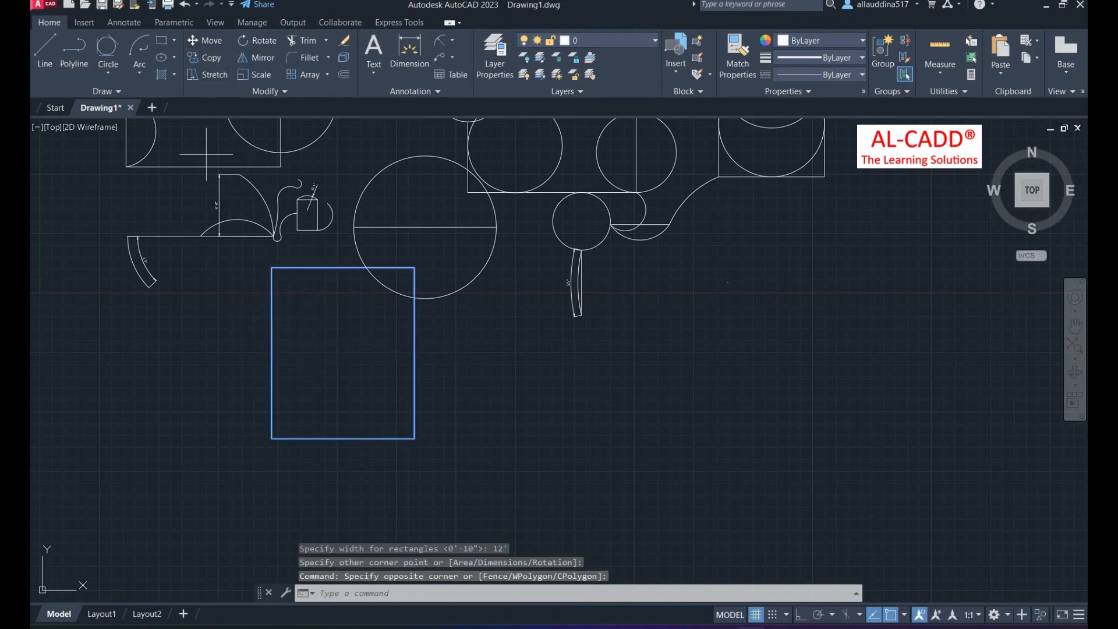
left_click(343, 352)
left_click(341, 341)
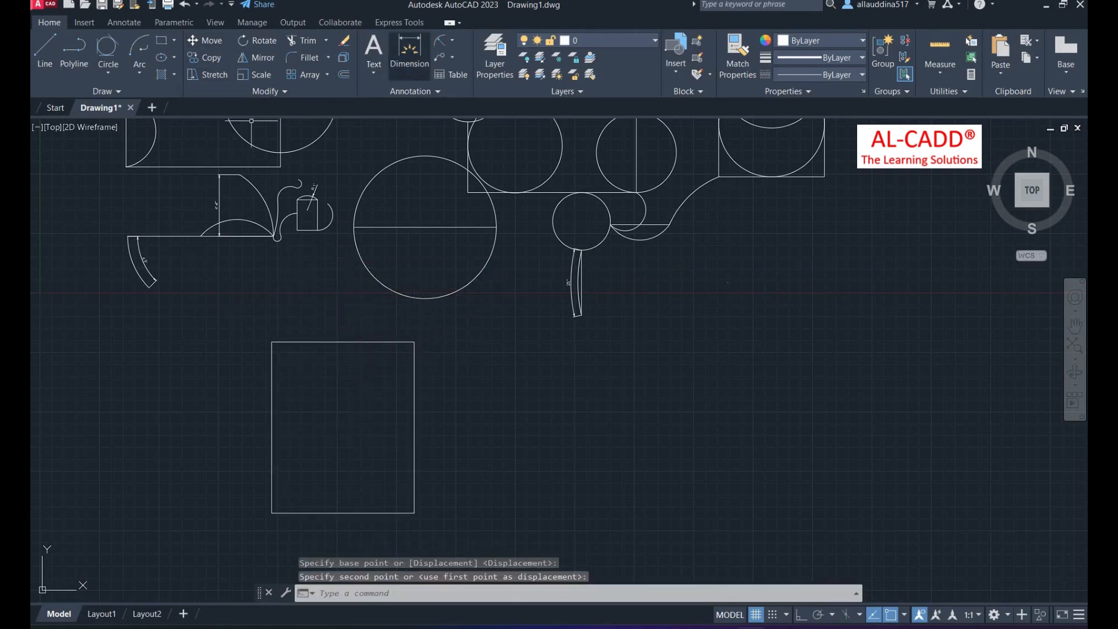
Step: Dimension the moved rectangle's top edge above it and its right edge beside it
left_click(402, 65)
left_click(333, 342)
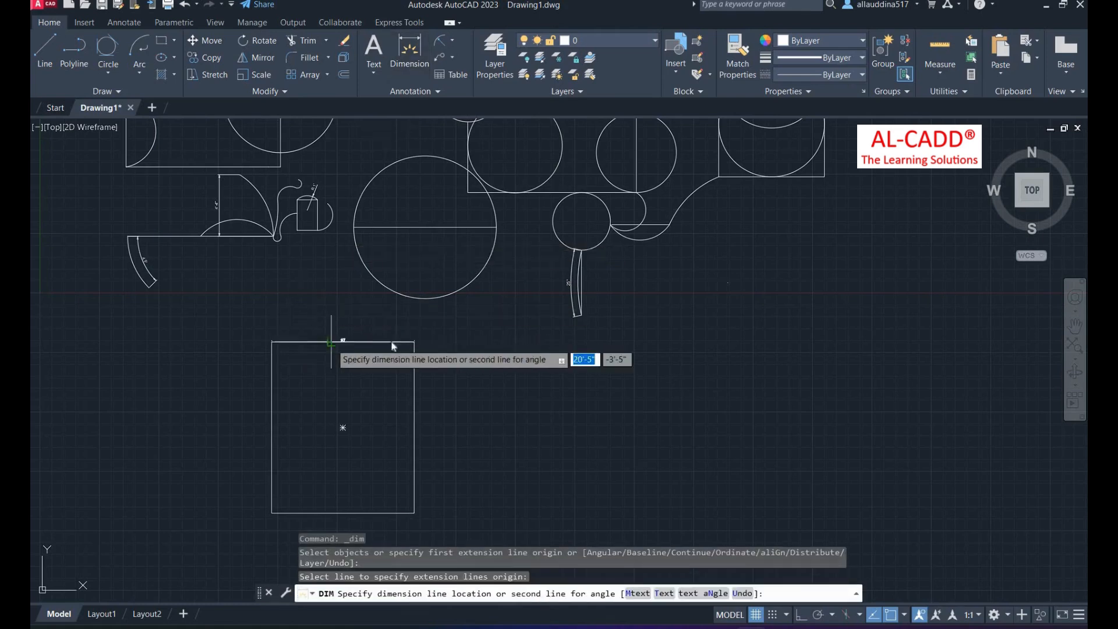
left_click(332, 327)
scroll(407, 364, "up", 2)
scroll(420, 327, "down", 2)
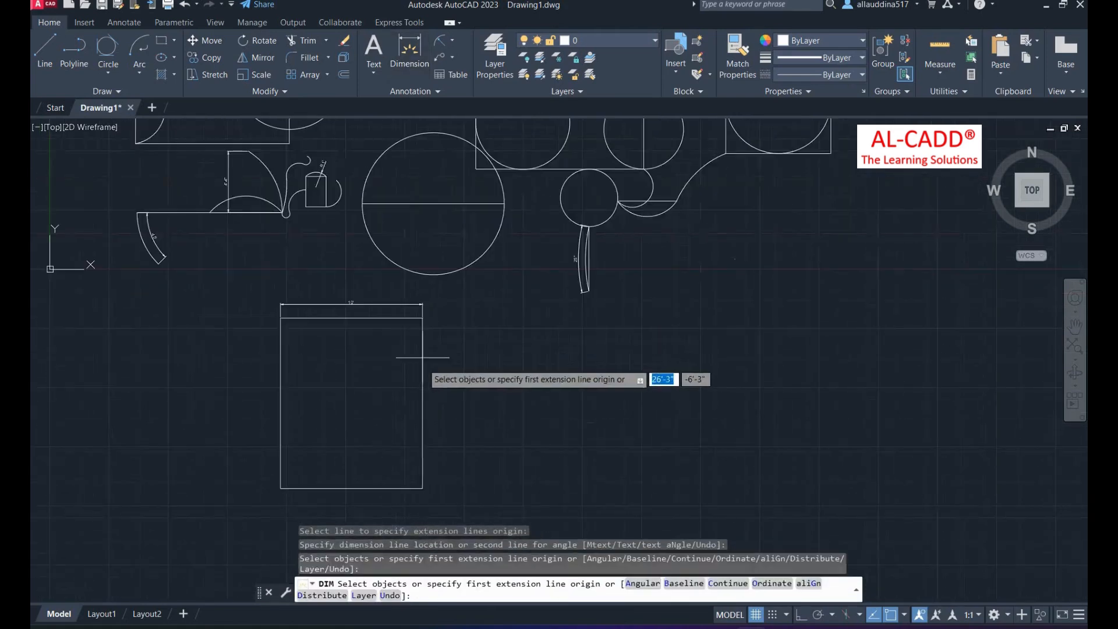
left_click(422, 391)
left_click(436, 398)
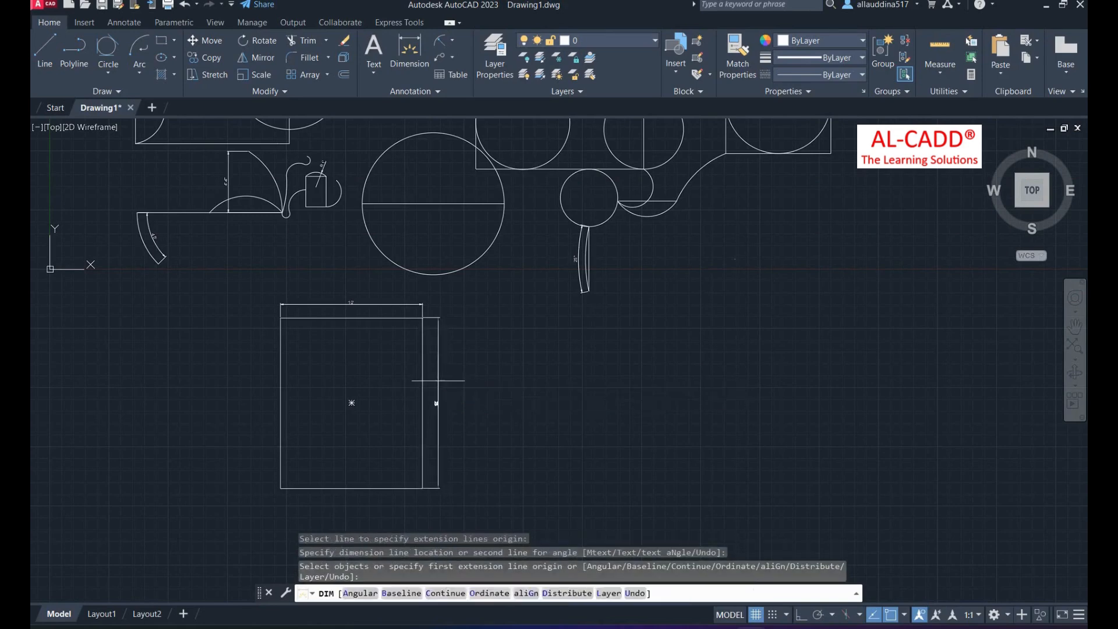
scroll(436, 401, "up", 5)
scroll(445, 426, "down", 5)
right_click(446, 276)
left_click(473, 286)
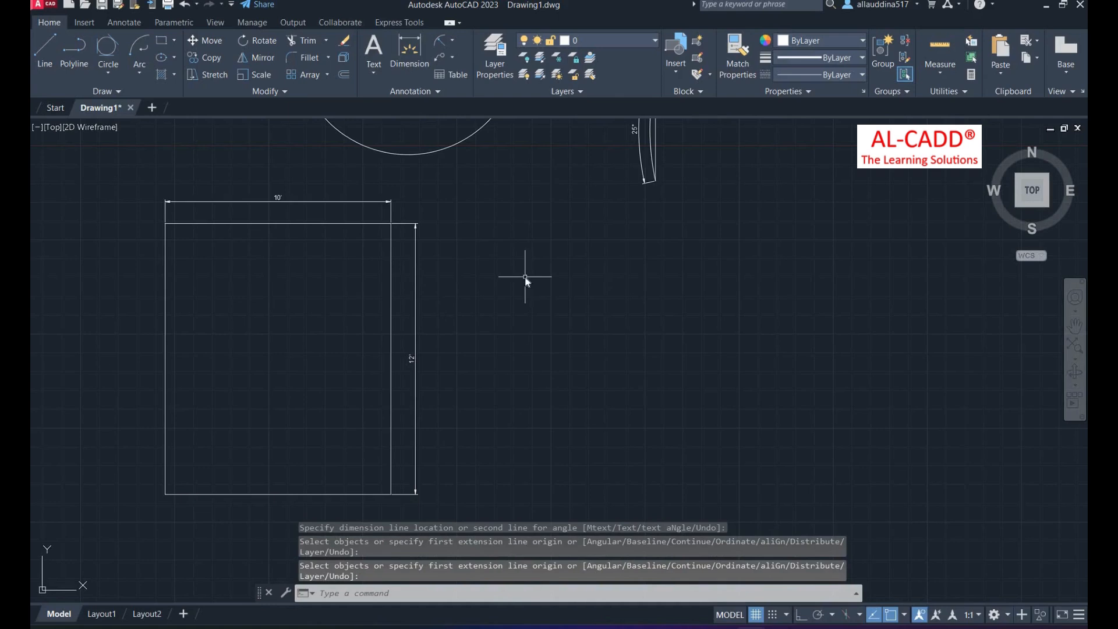
Step: Draw a second rectangle by dimensions, 6' long and 5' wide, to the right of the dimensioned rectangle
type("rec")
key("Return")
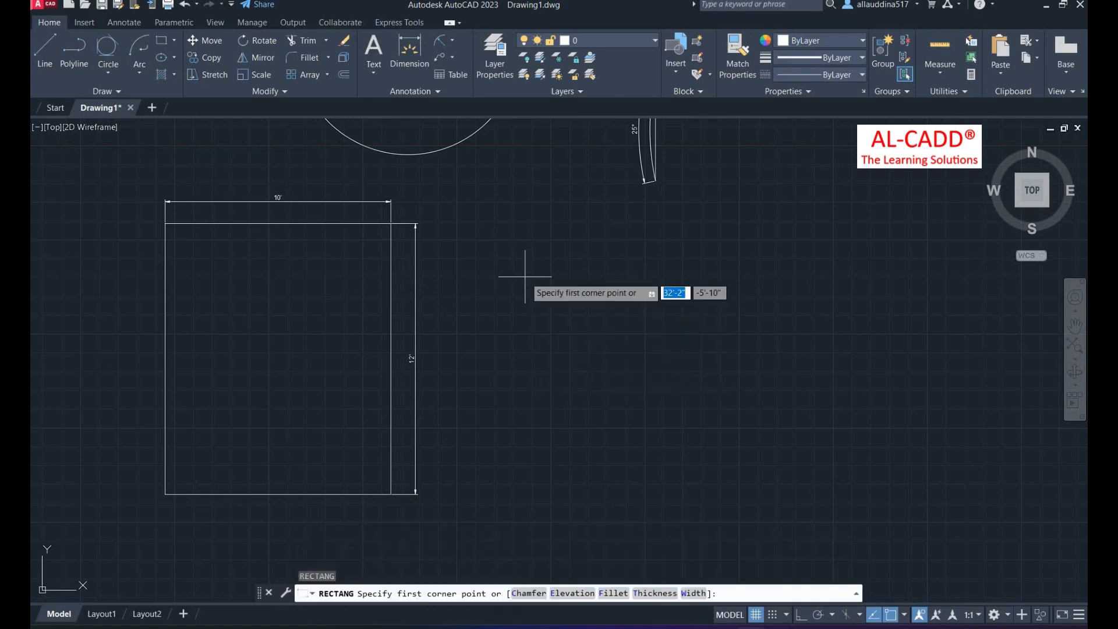
left_click(512, 229)
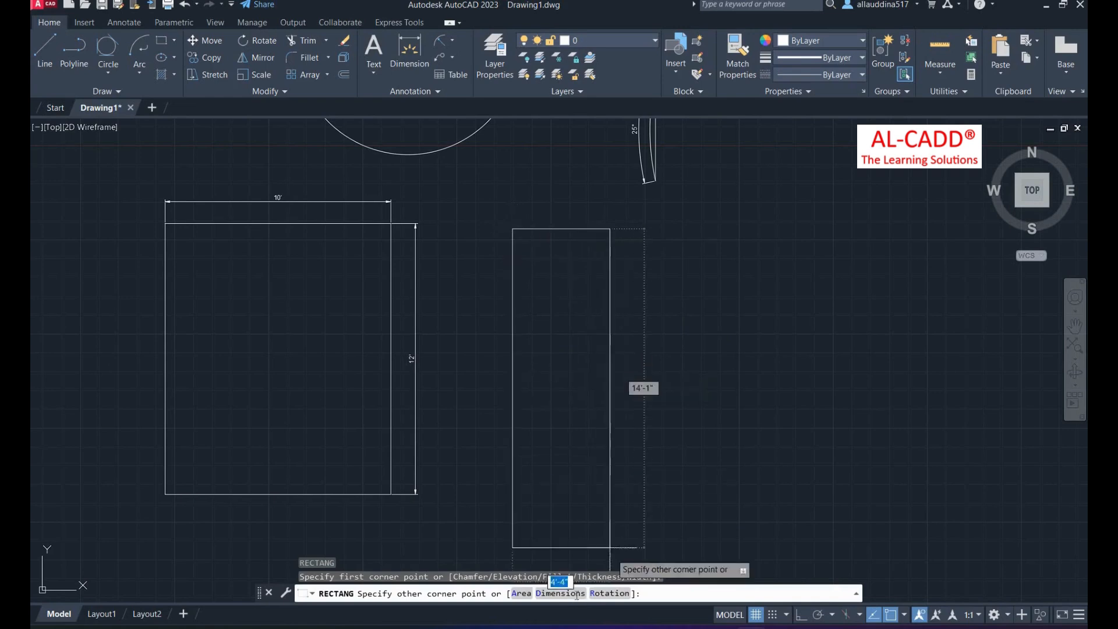
left_click(560, 592)
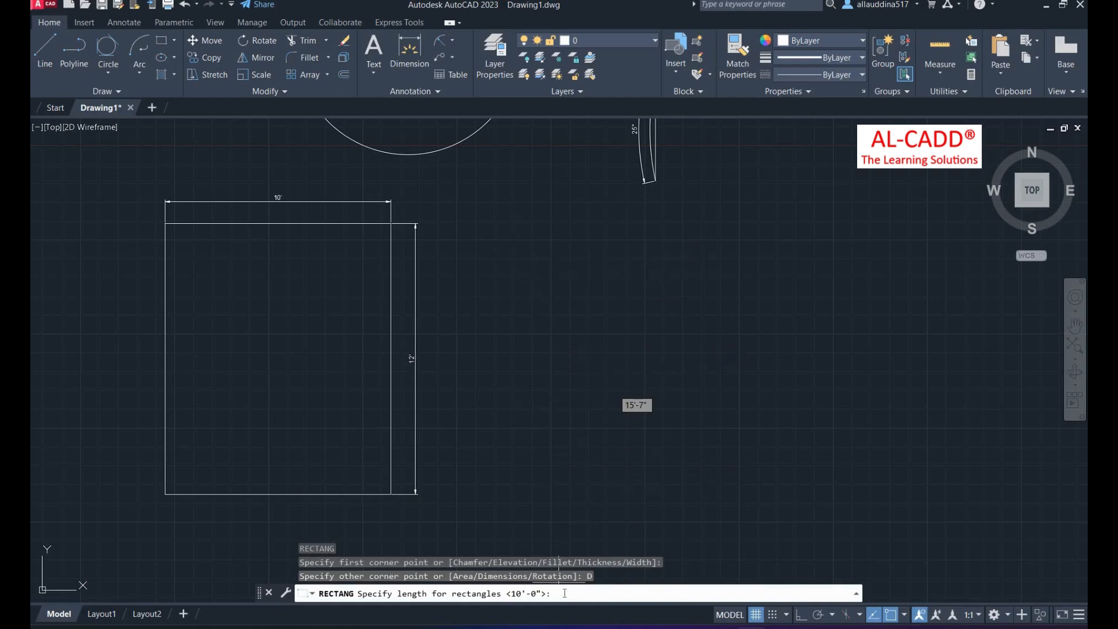
type("6'")
key("Return")
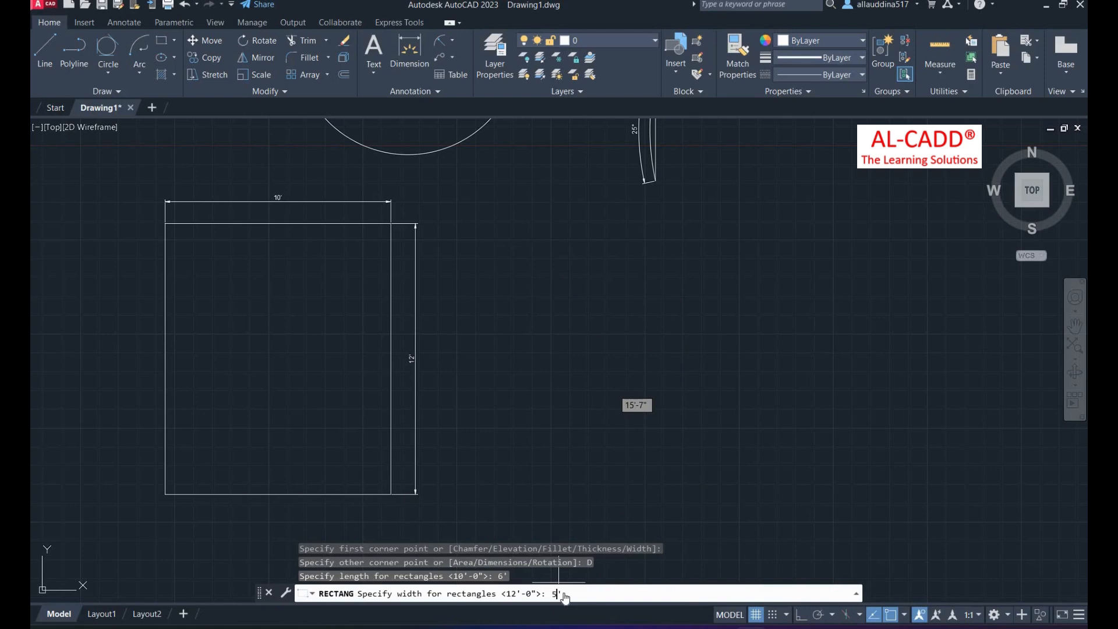
type("5'")
key("Return")
left_click(613, 389)
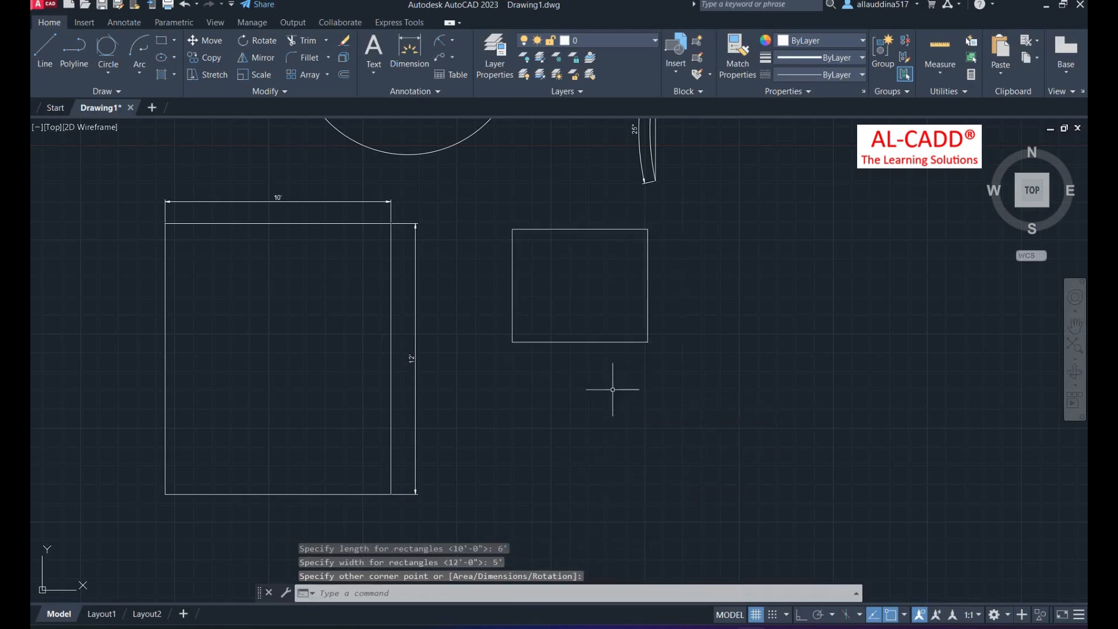
Step: Draw a six-sided polygon inscribed in a circle of 1' radius below the 6' by 5' rectangle
left_click(174, 40)
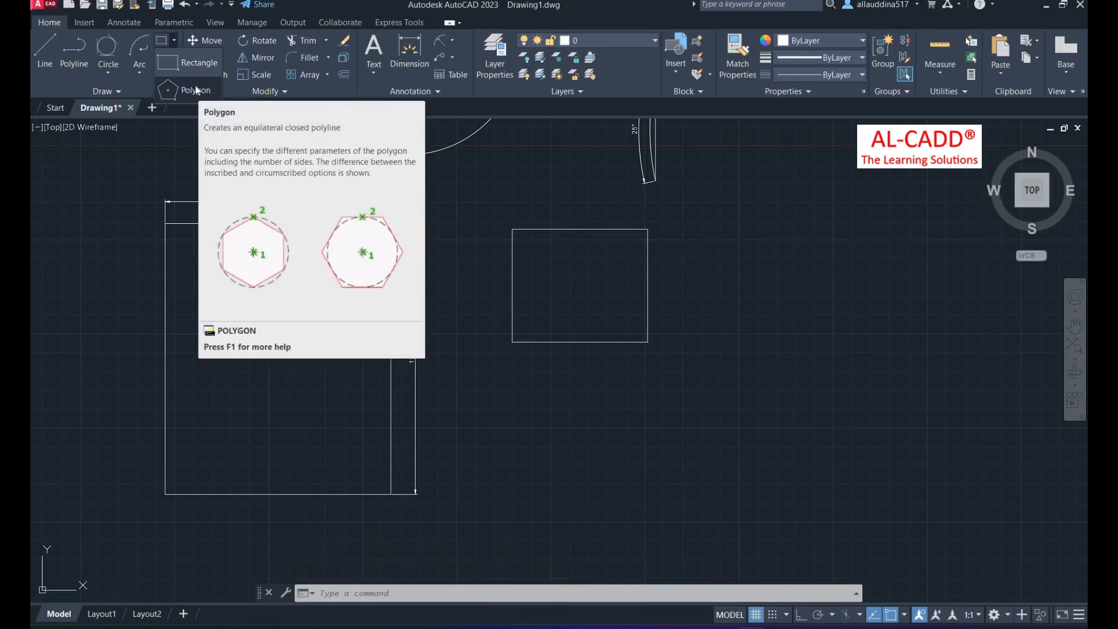
left_click(195, 87)
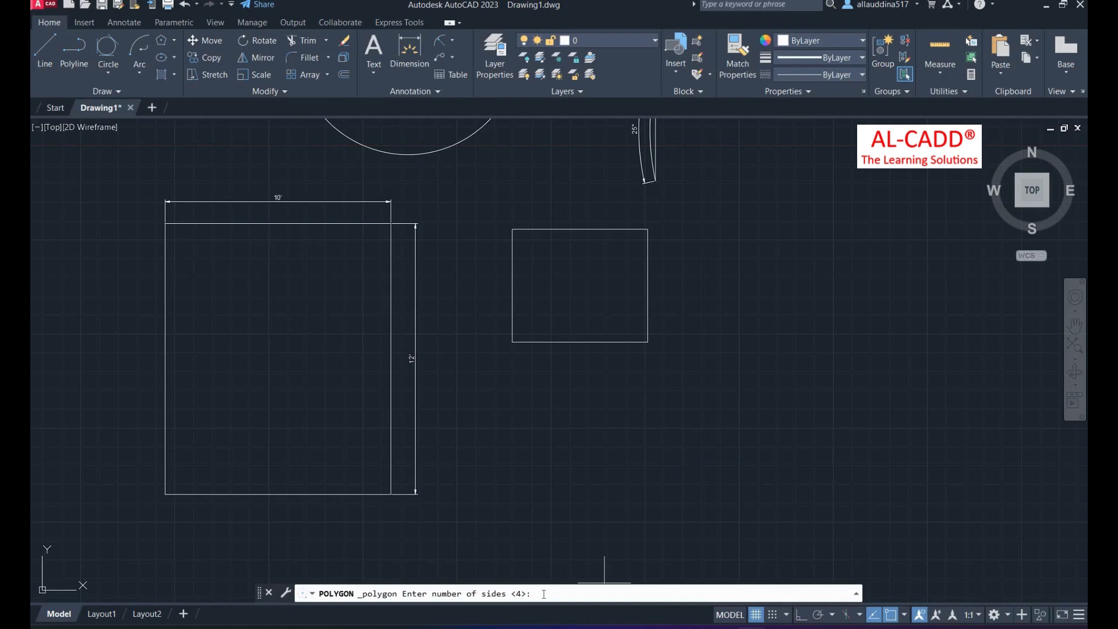
key("Return")
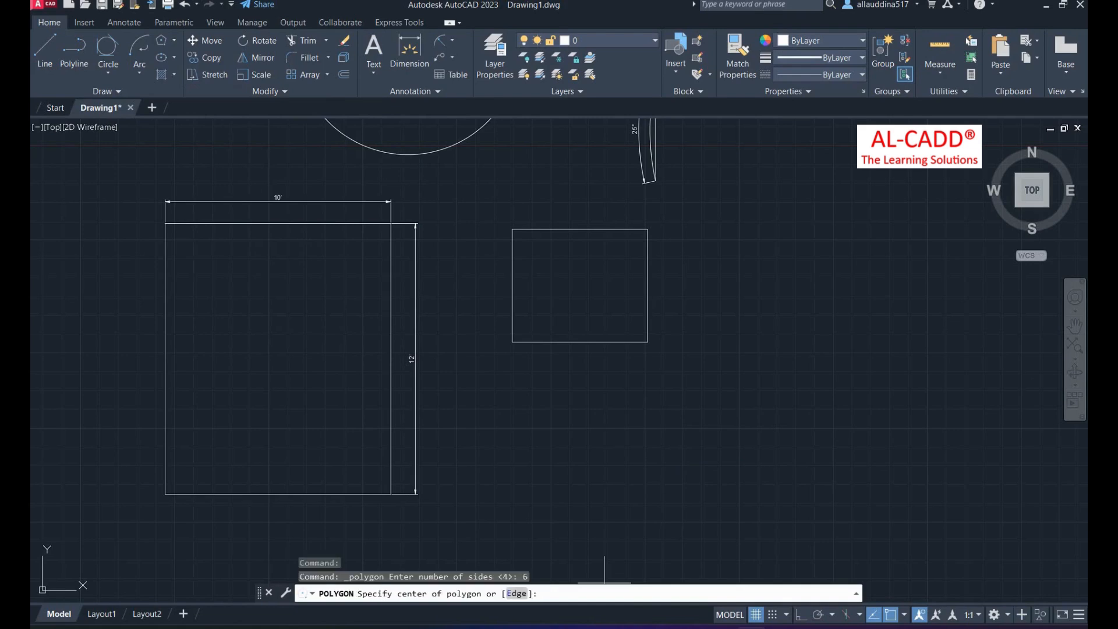
left_click(580, 285)
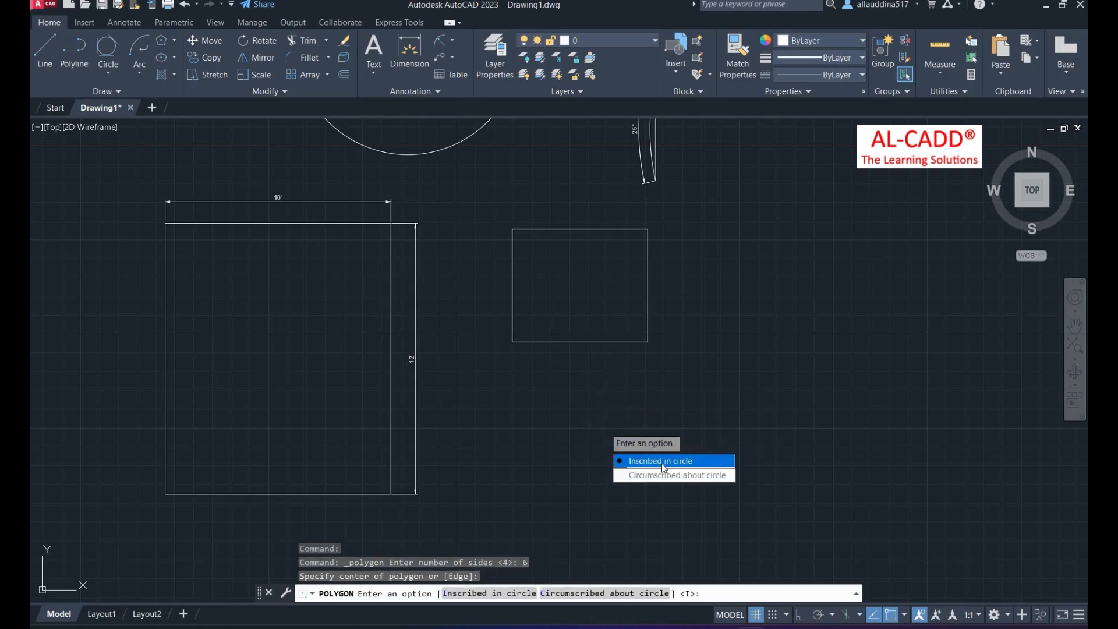
left_click(660, 460)
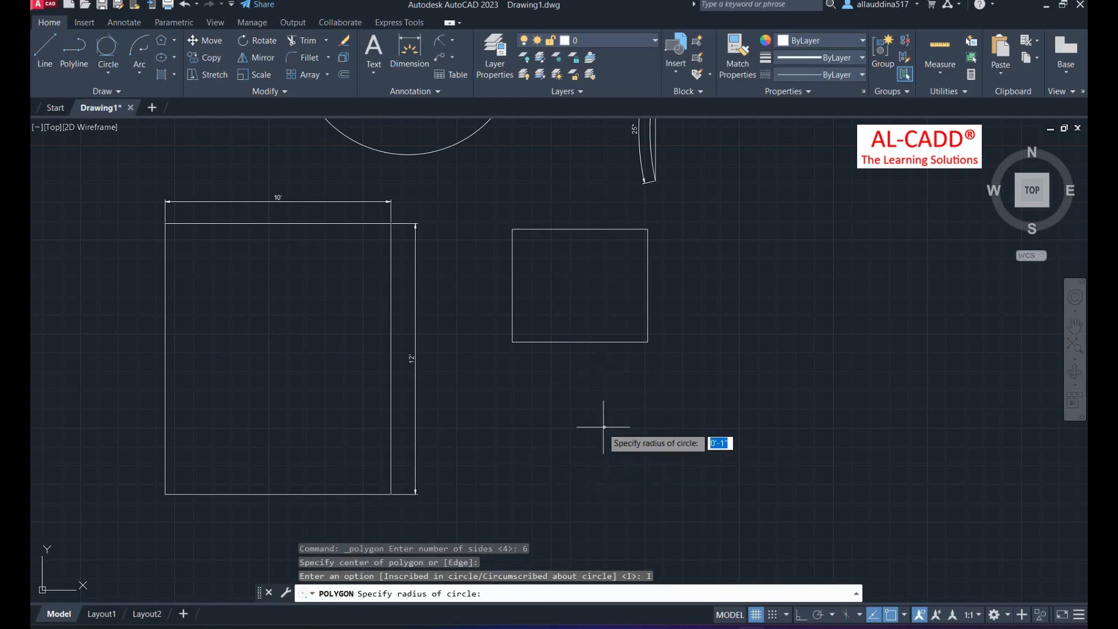
scroll(633, 387, "up", 4)
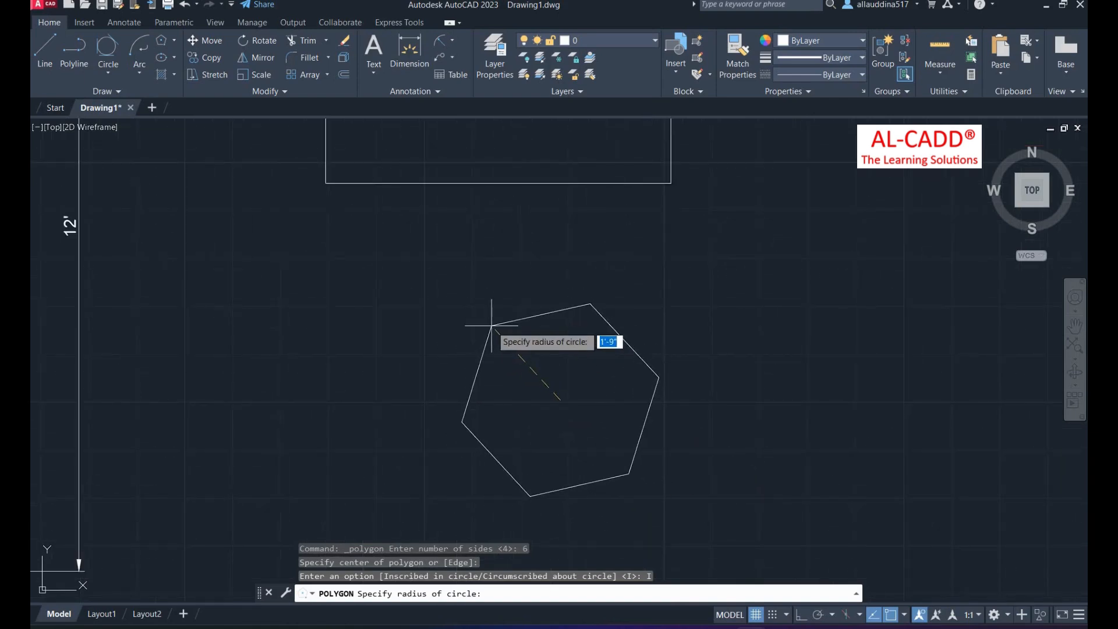
type("'")
key("Return")
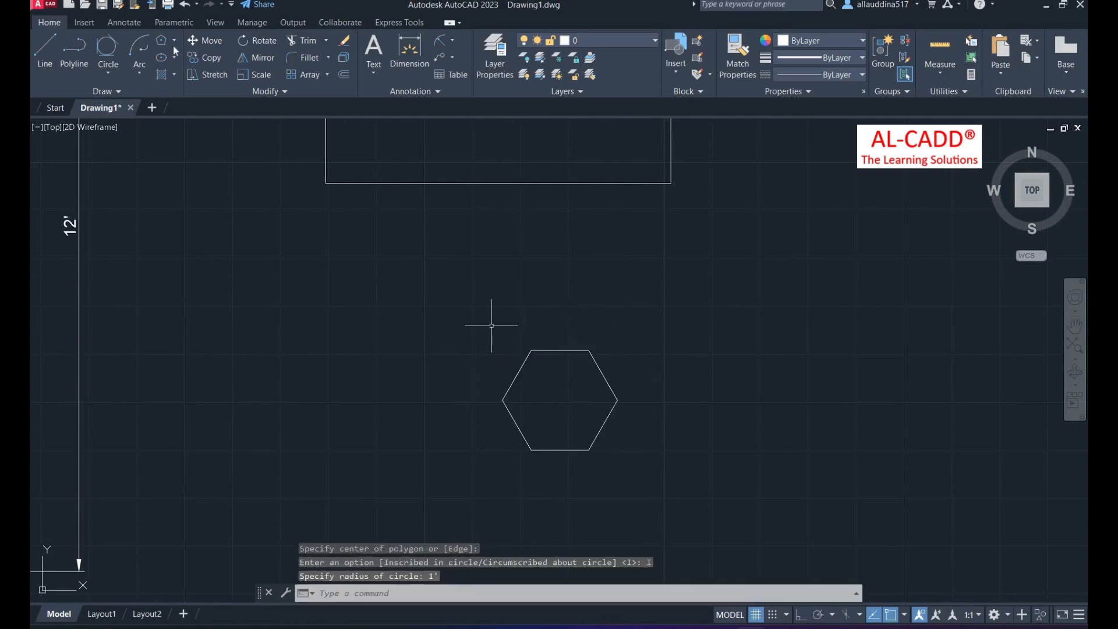
Step: Draw an eight-sided polygon circumscribed about a circle of about 1'-6" radius, to the left of the hexagon
left_click(173, 40)
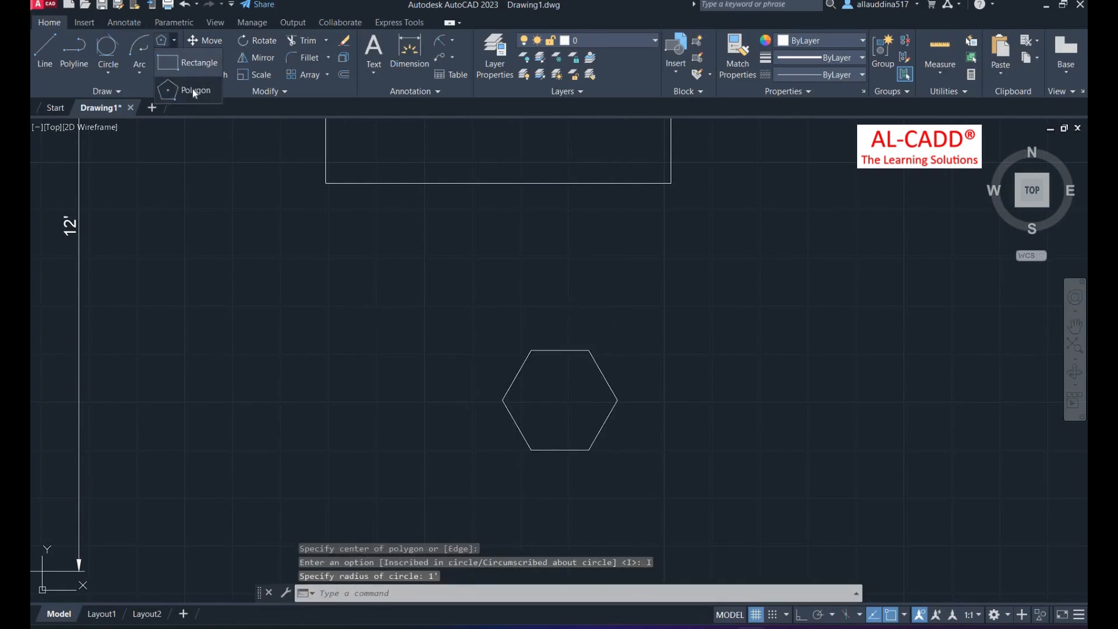
left_click(202, 96)
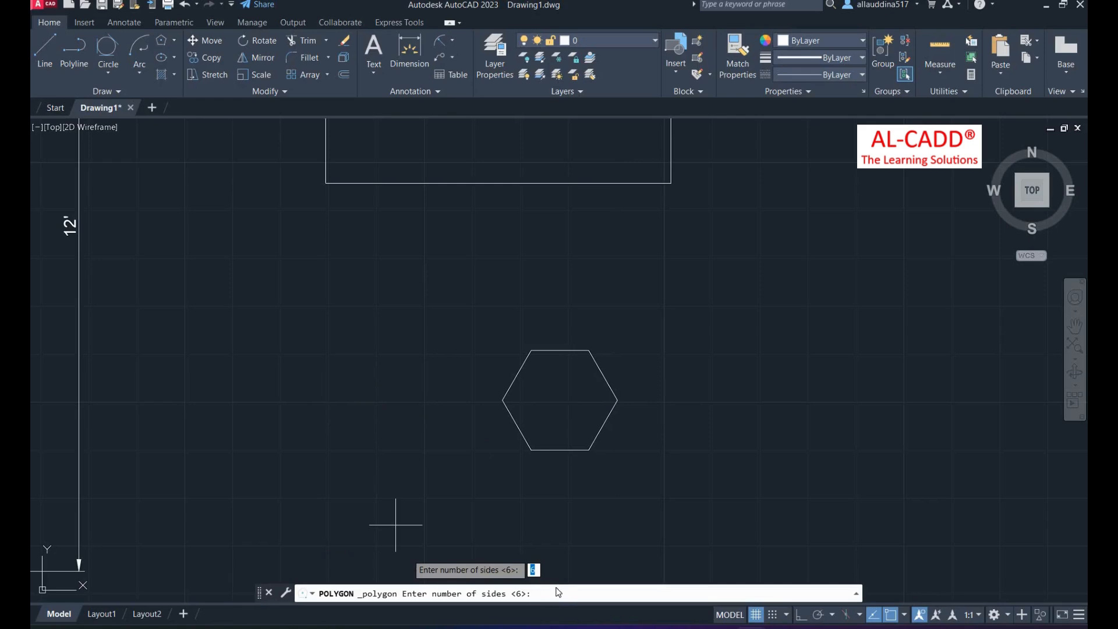
key("Return")
left_click(291, 349)
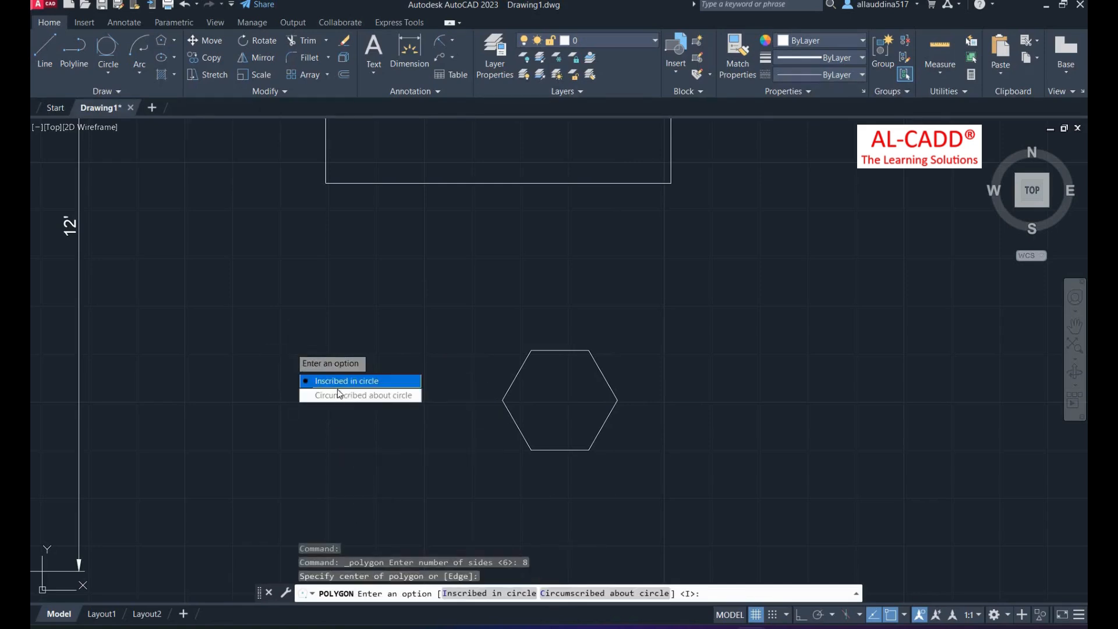
left_click(363, 395)
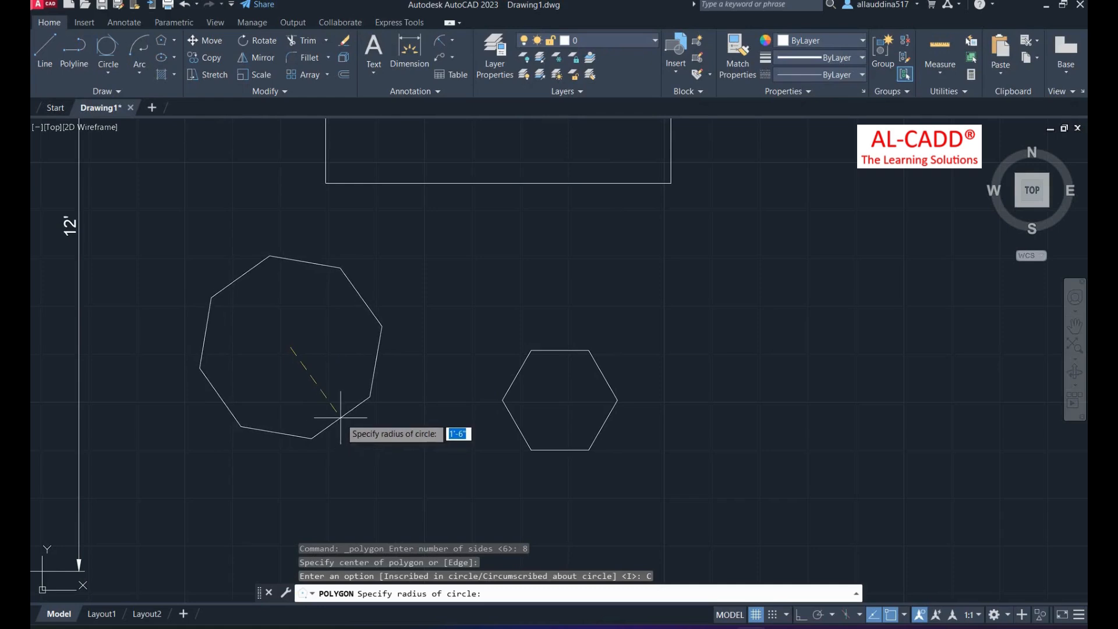
left_click(341, 414)
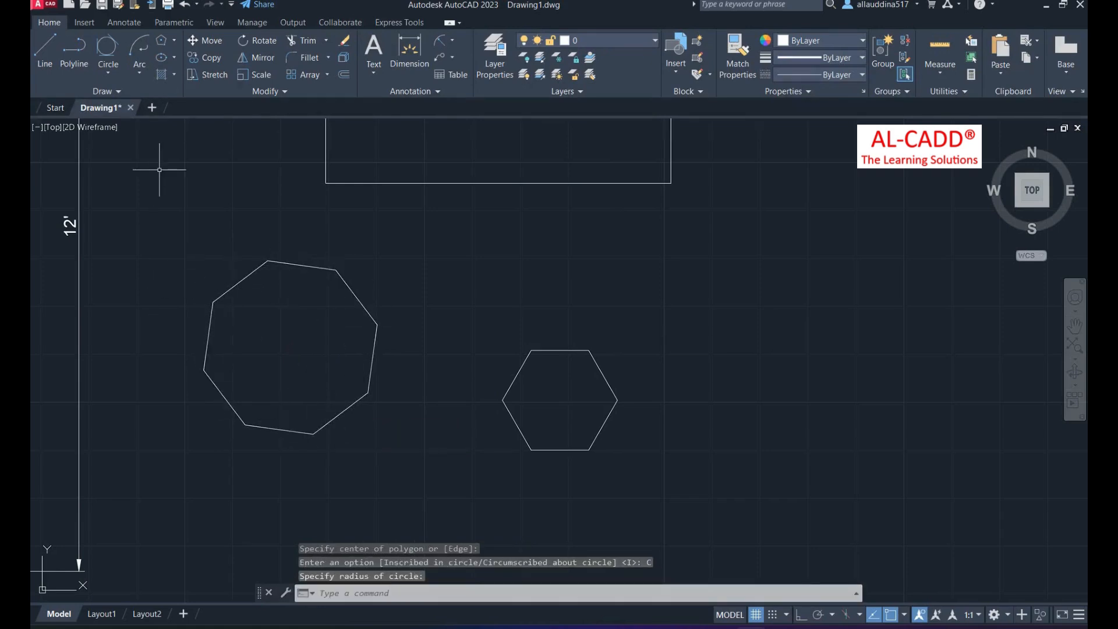
Step: Draw a small seven-sided polygon inscribed in a circle, centred on the midpoint of the 6' by 5' rectangle's bottom edge
type("pol")
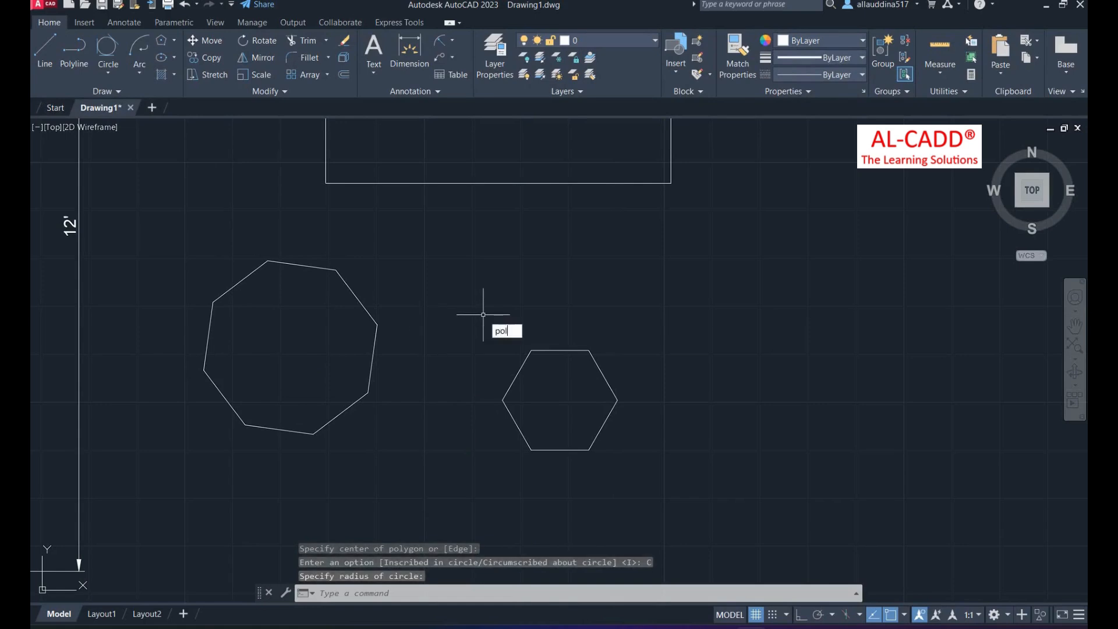
key("Return")
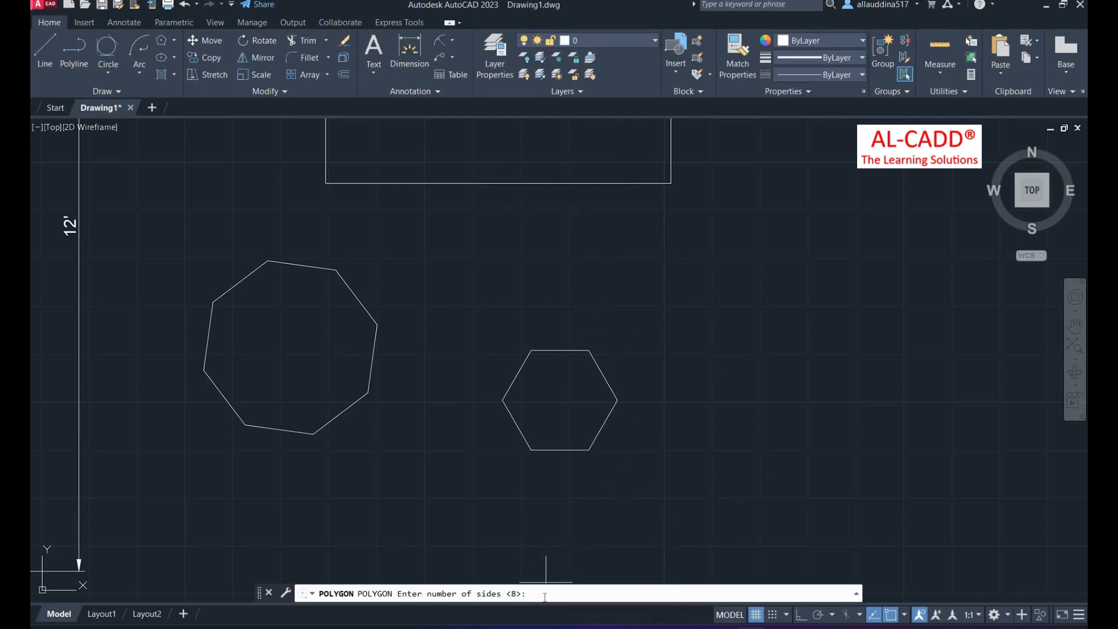
key("Return")
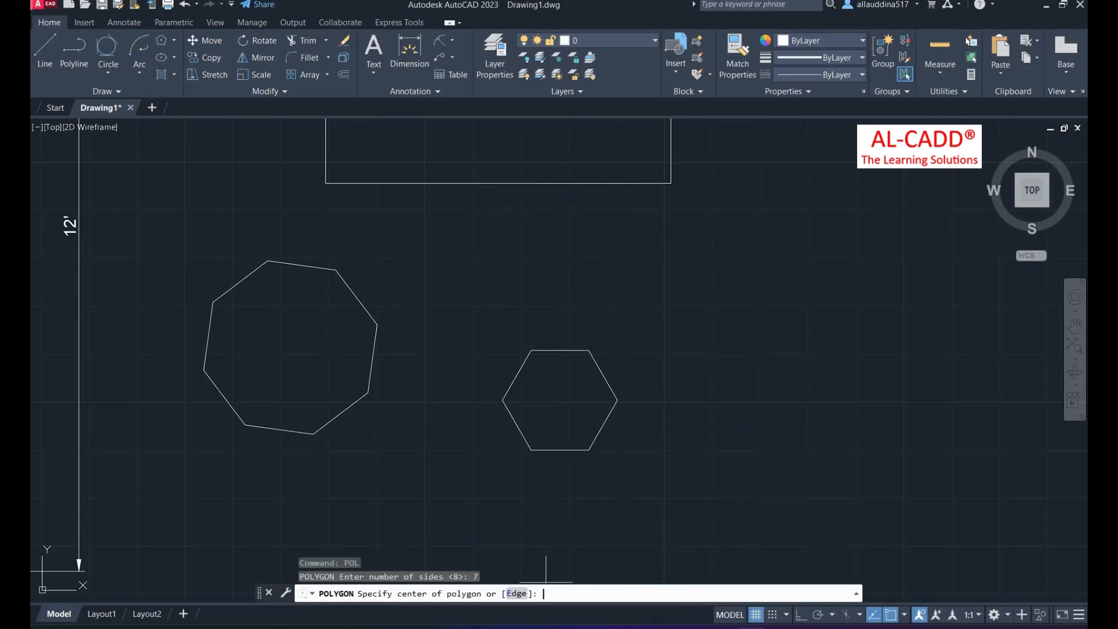
left_click(498, 183)
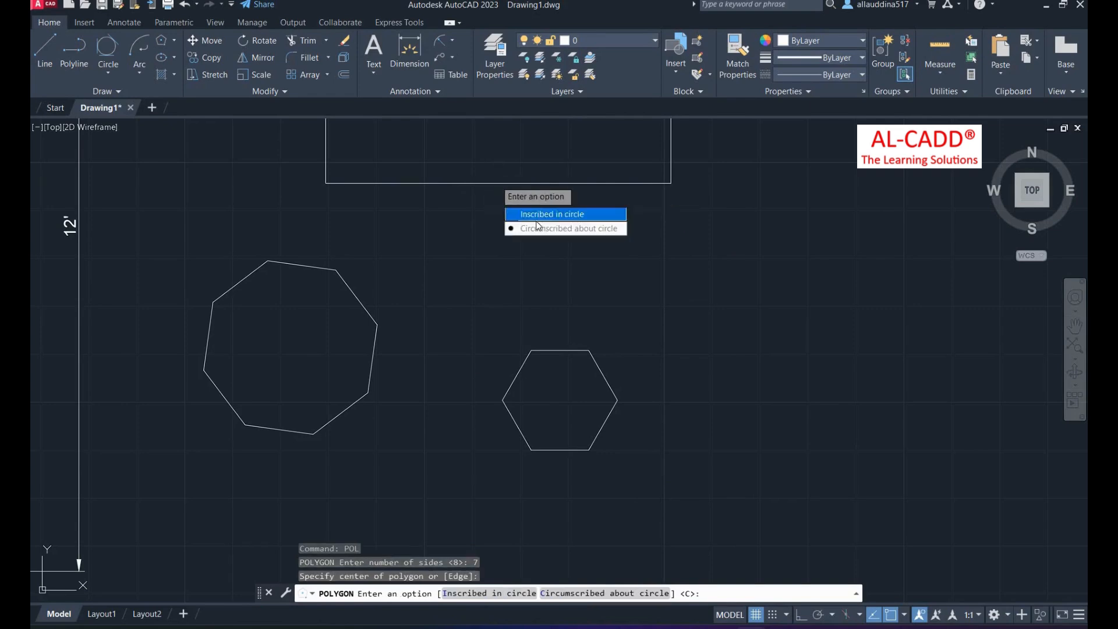
left_click(536, 214)
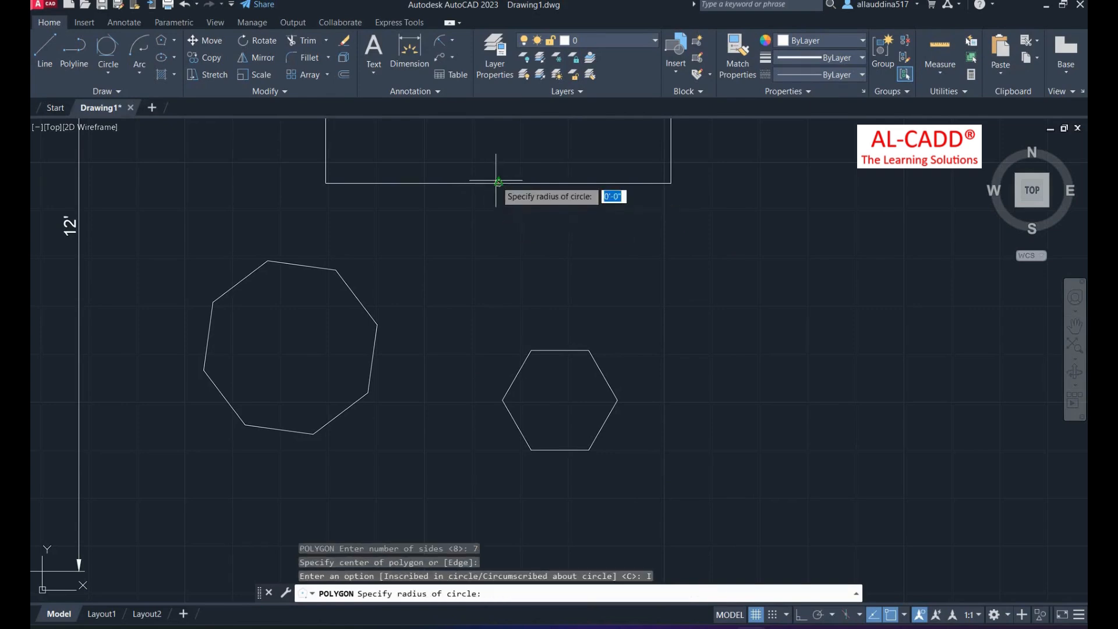
left_click(491, 218)
scroll(460, 262, "down", 5)
scroll(439, 300, "up", 4)
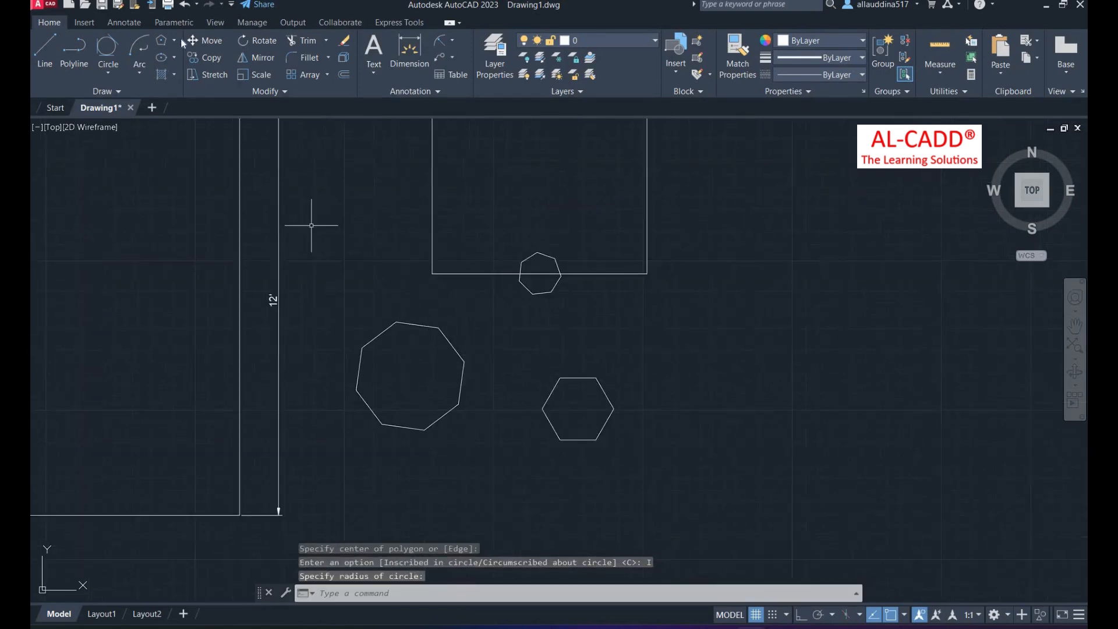
Step: Draw a centre-based ellipse from the 10' by 12' rectangle's left-edge midpoint, axis ending at the lower-left corner, other-axis distance 2'
left_click(174, 40)
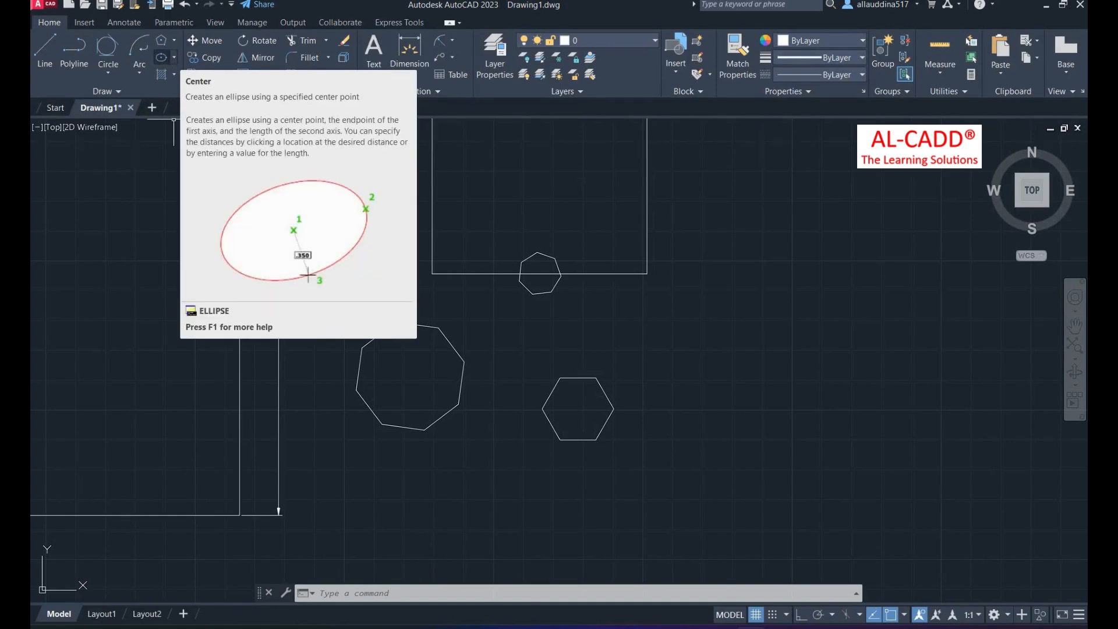
left_click(165, 59)
scroll(518, 376, "down", 4)
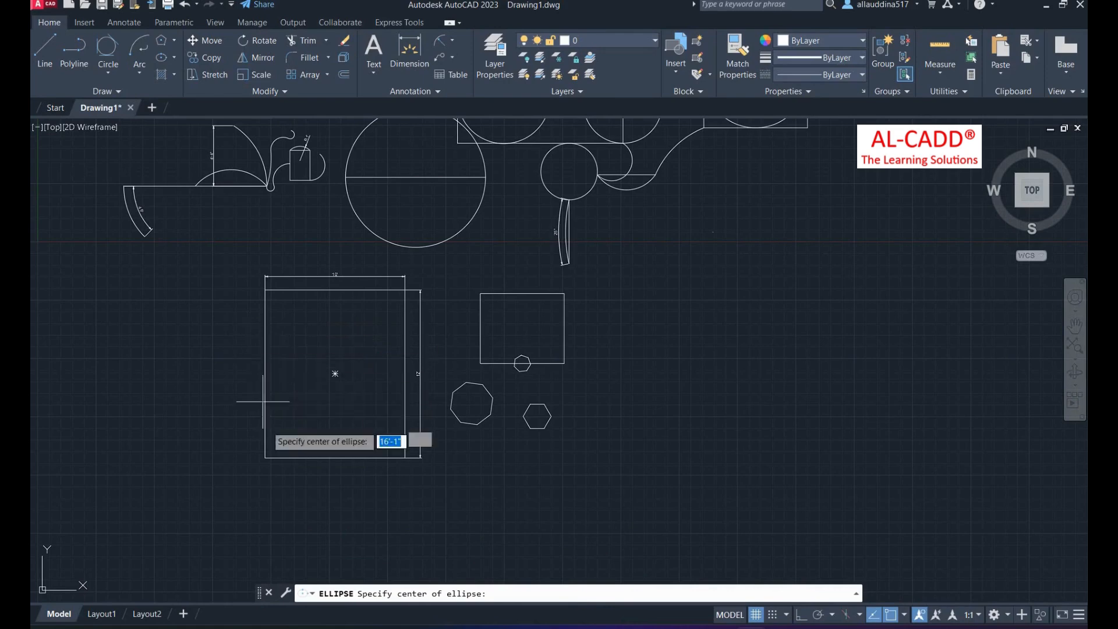
left_click(265, 373)
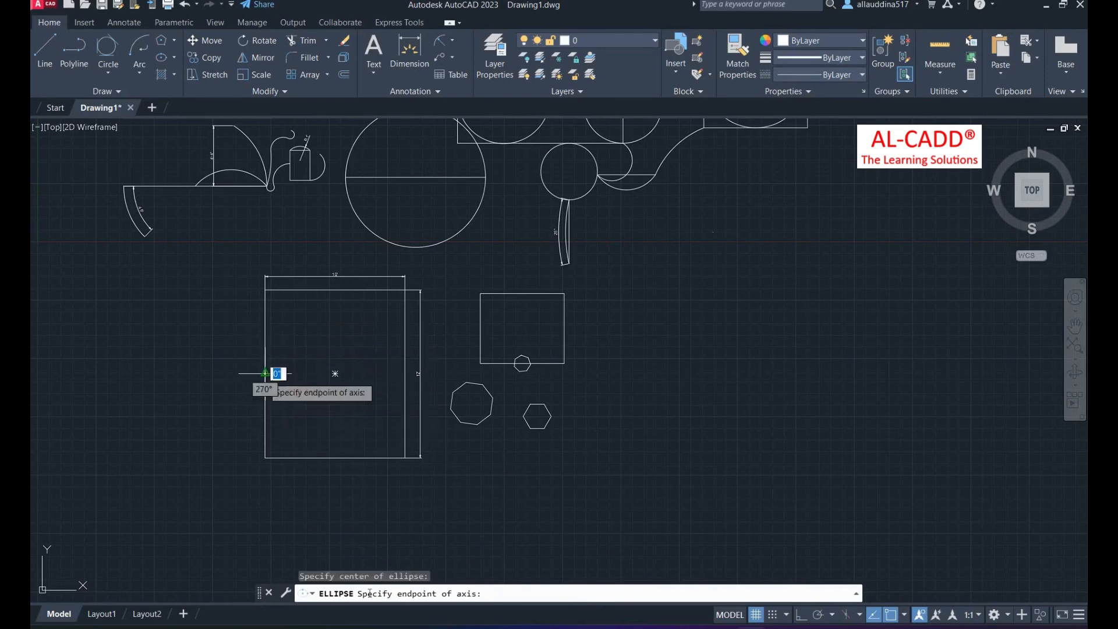
left_click(265, 458)
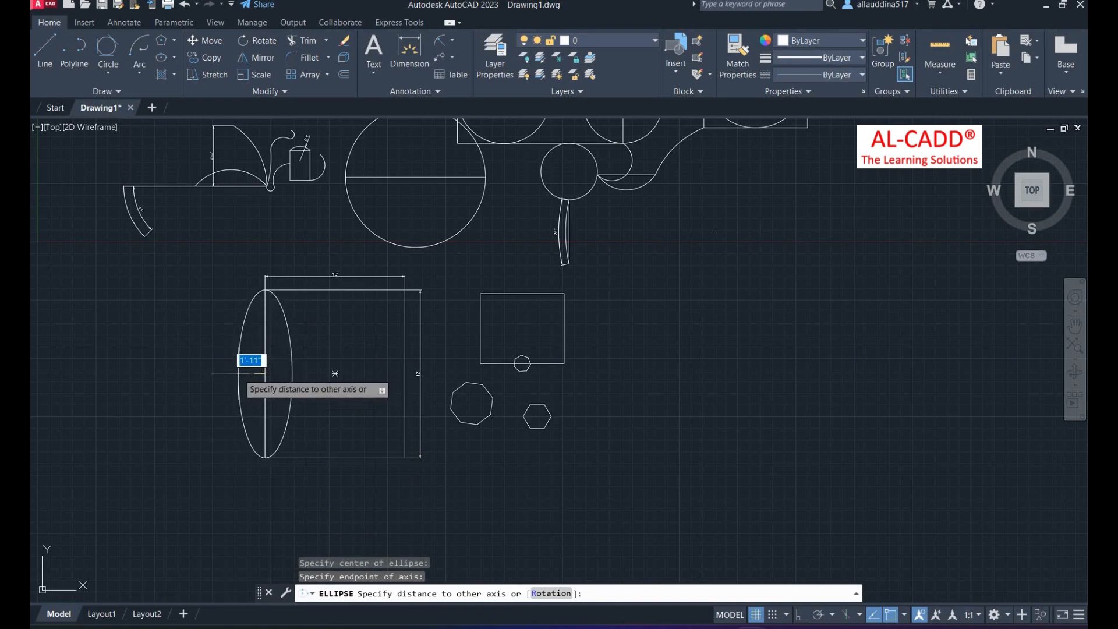
scroll(238, 373, "up", 2)
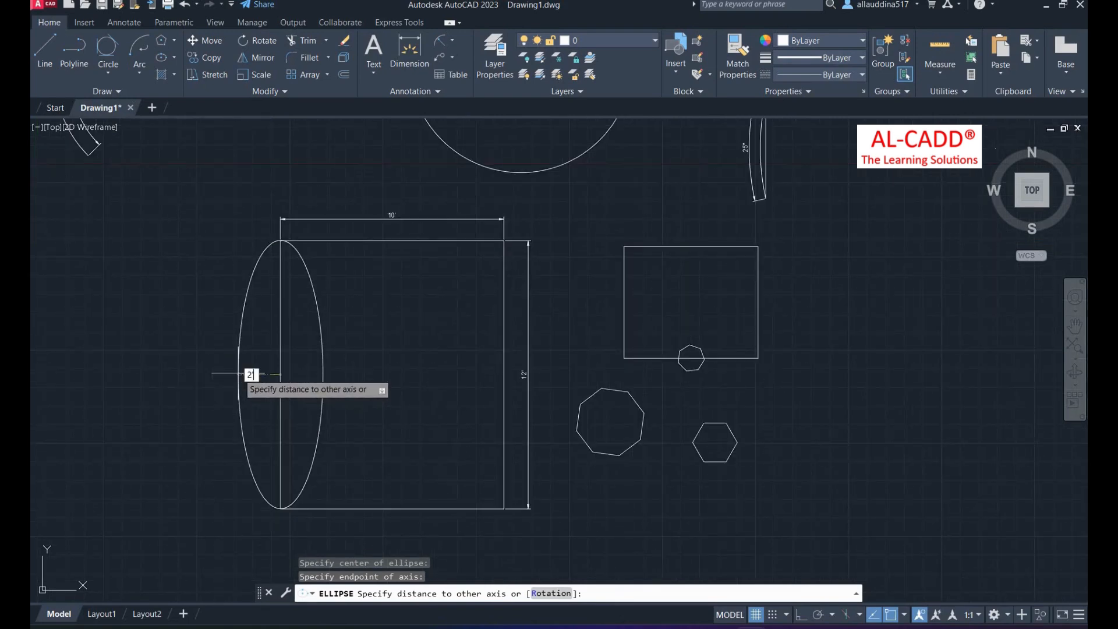
type("'")
key("Return")
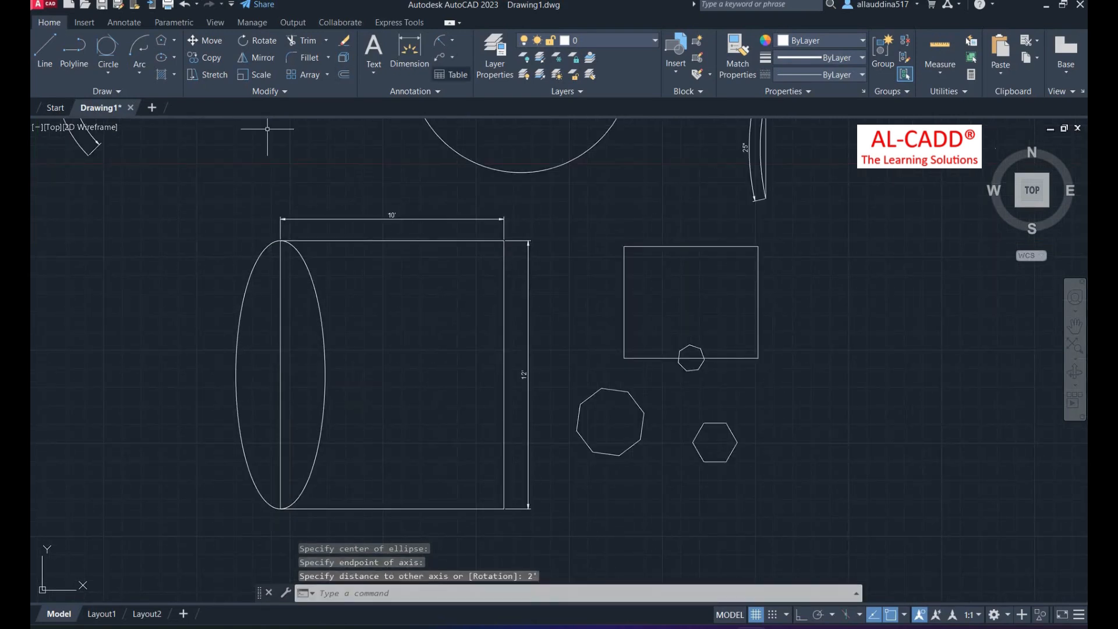
Step: Dimension the ellipse's half-width on each side, from its centre to its left and right quadrants
left_click(409, 49)
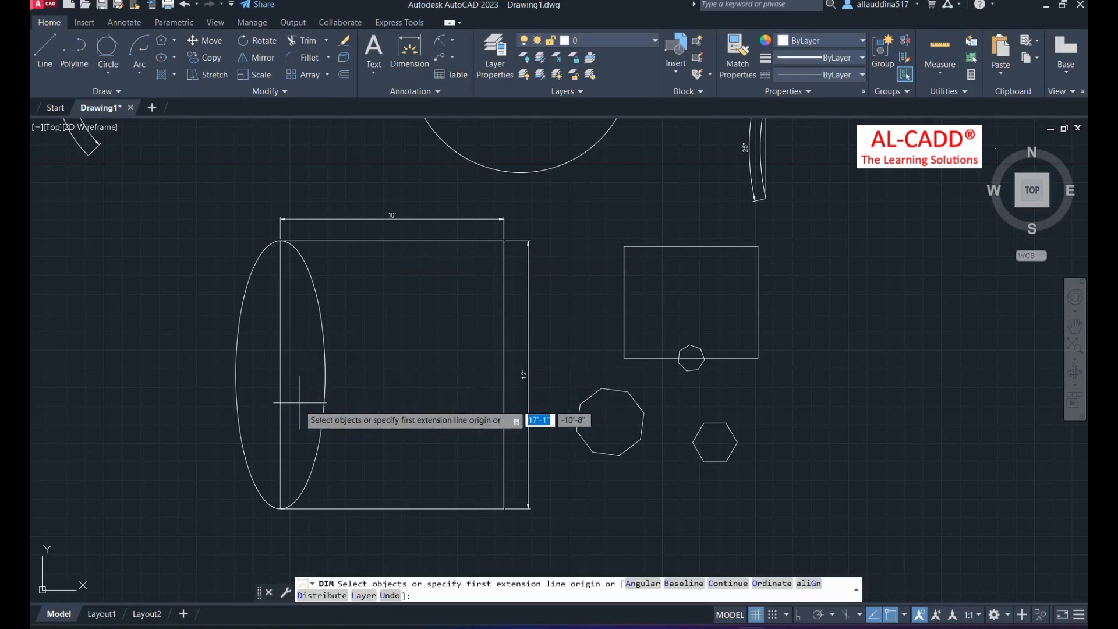
left_click(280, 374)
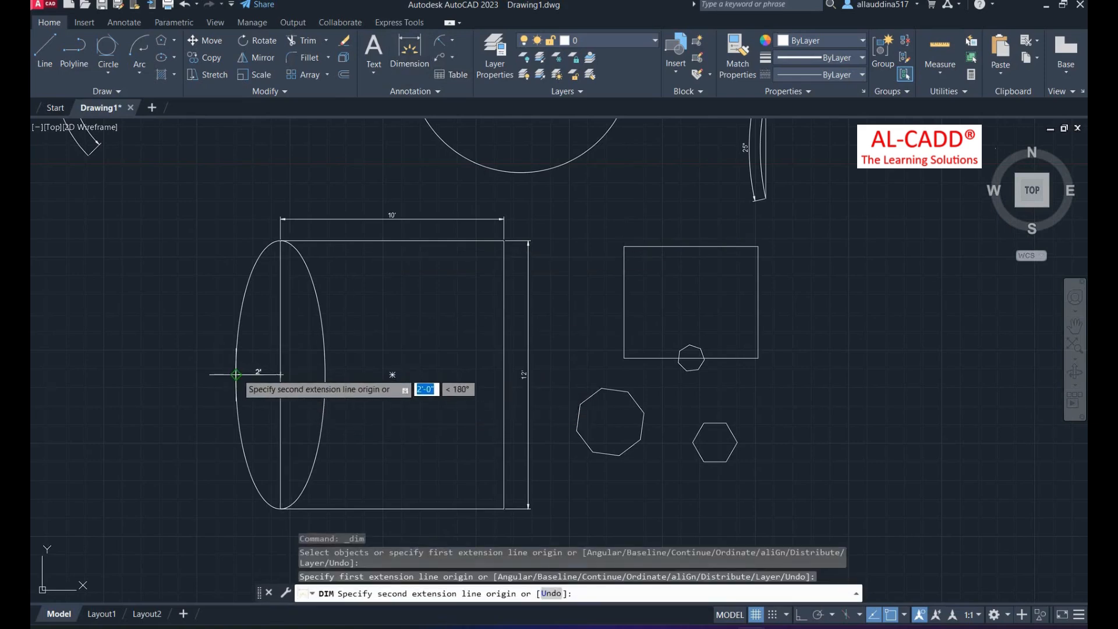
left_click(236, 374)
left_click(257, 425)
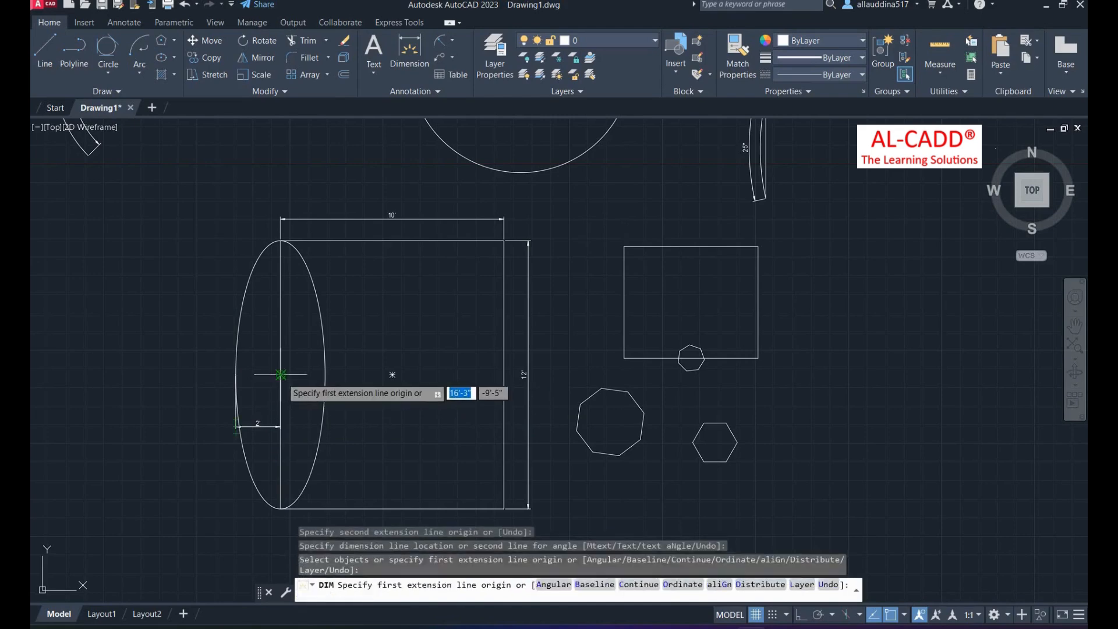
left_click(280, 374)
left_click(324, 375)
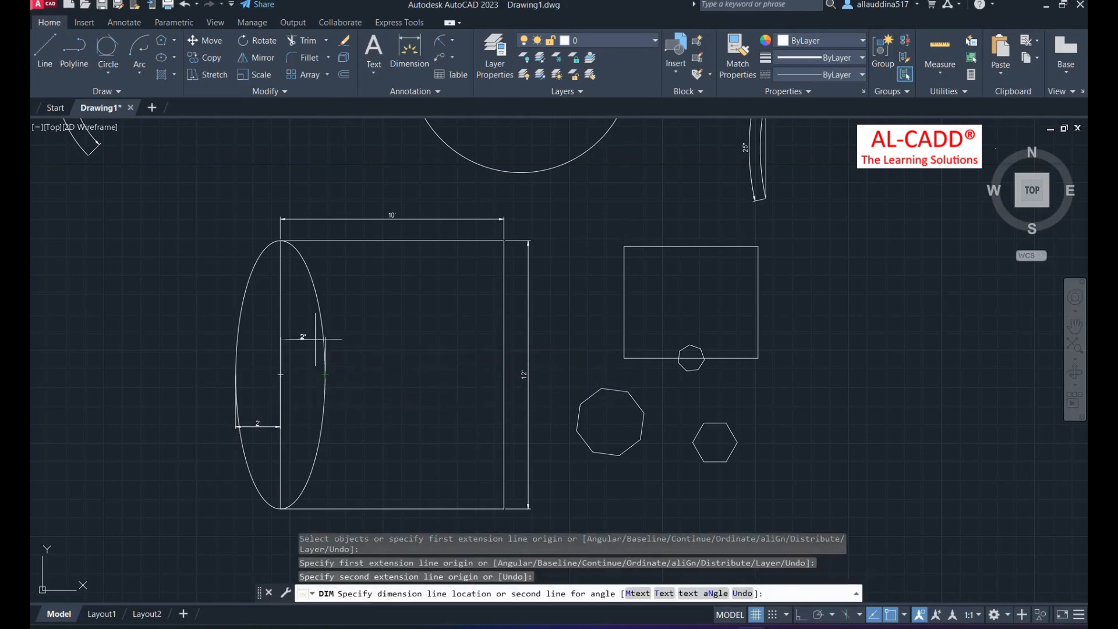
left_click(316, 338)
right_click(140, 271)
left_click(172, 280)
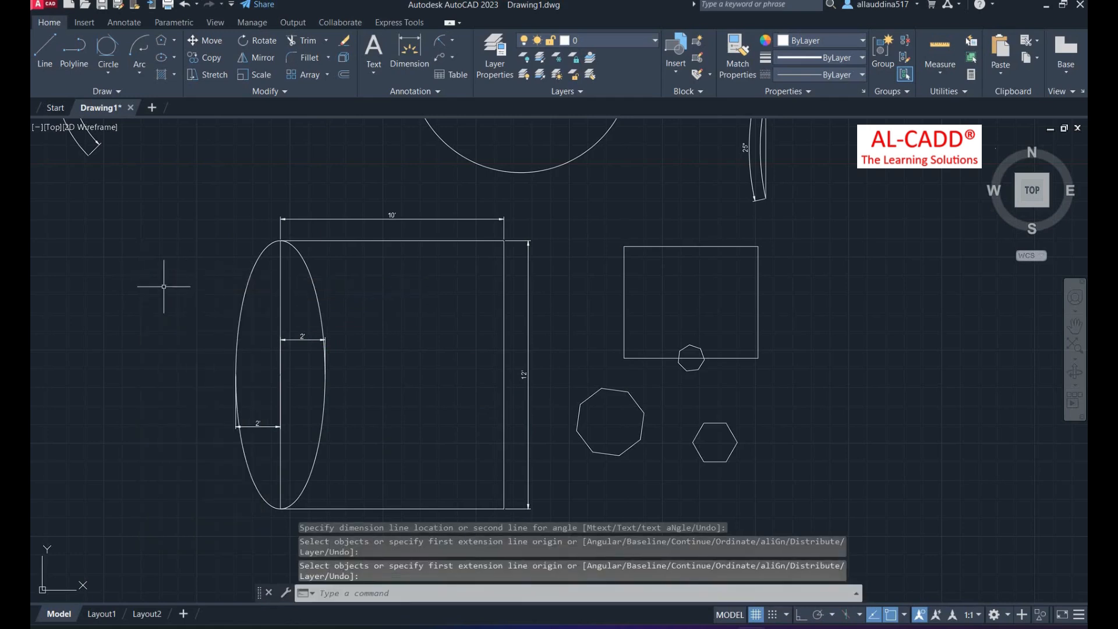
Step: Draw a flat ellipse by axis endpoints along the 6' by 5' rectangle's top edge, starting at the edge's midpoint
scroll(152, 288, "down", 2)
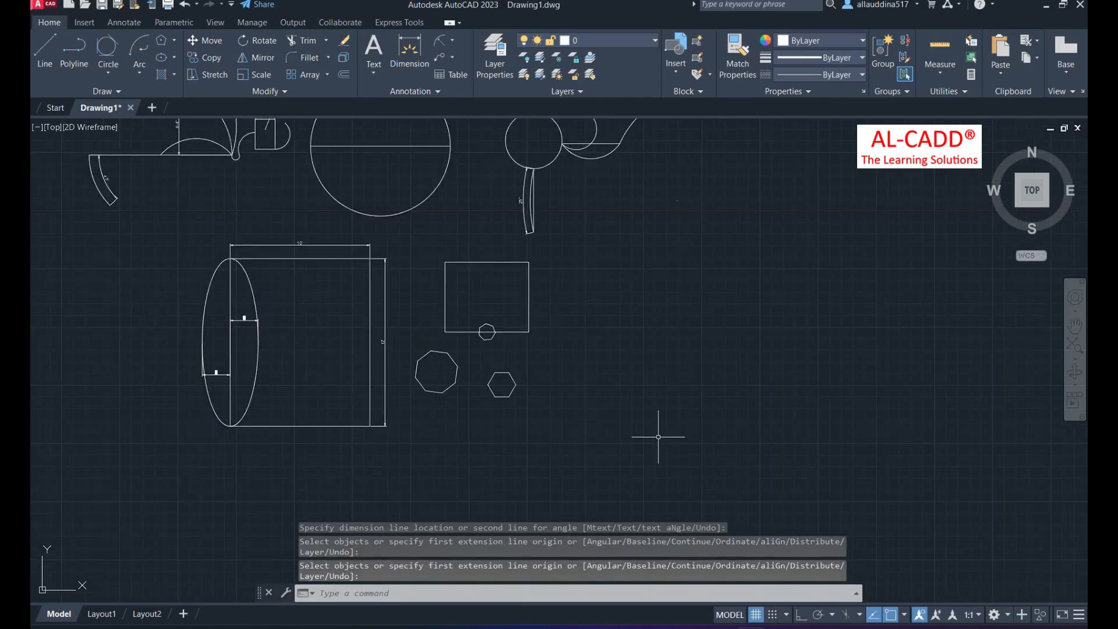
type("el")
key("Return")
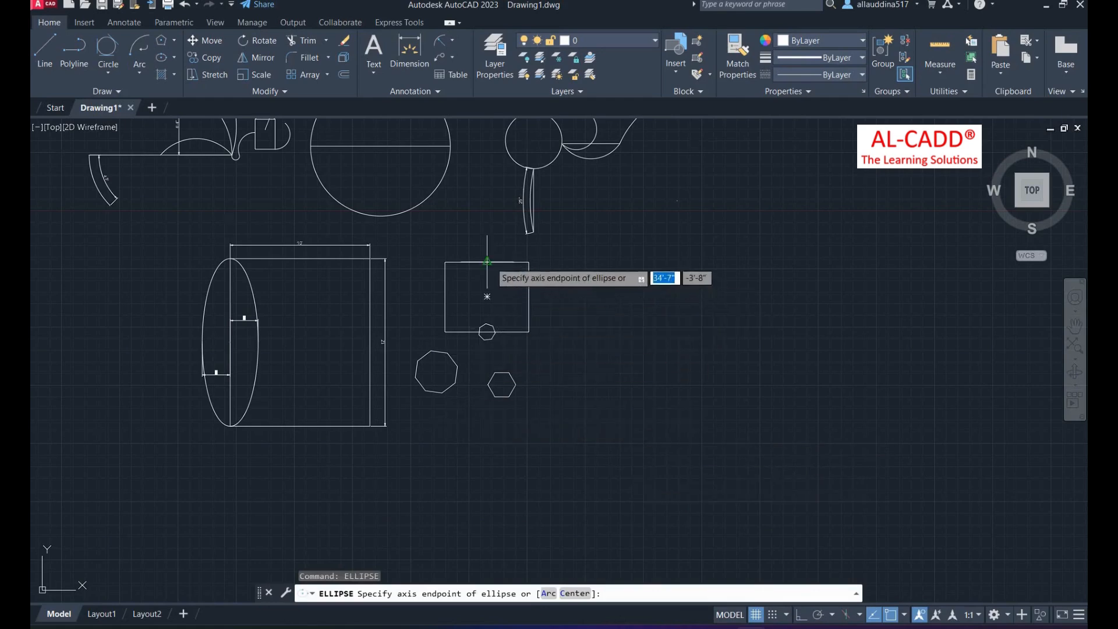
scroll(488, 262, "up", 4)
left_click(487, 261)
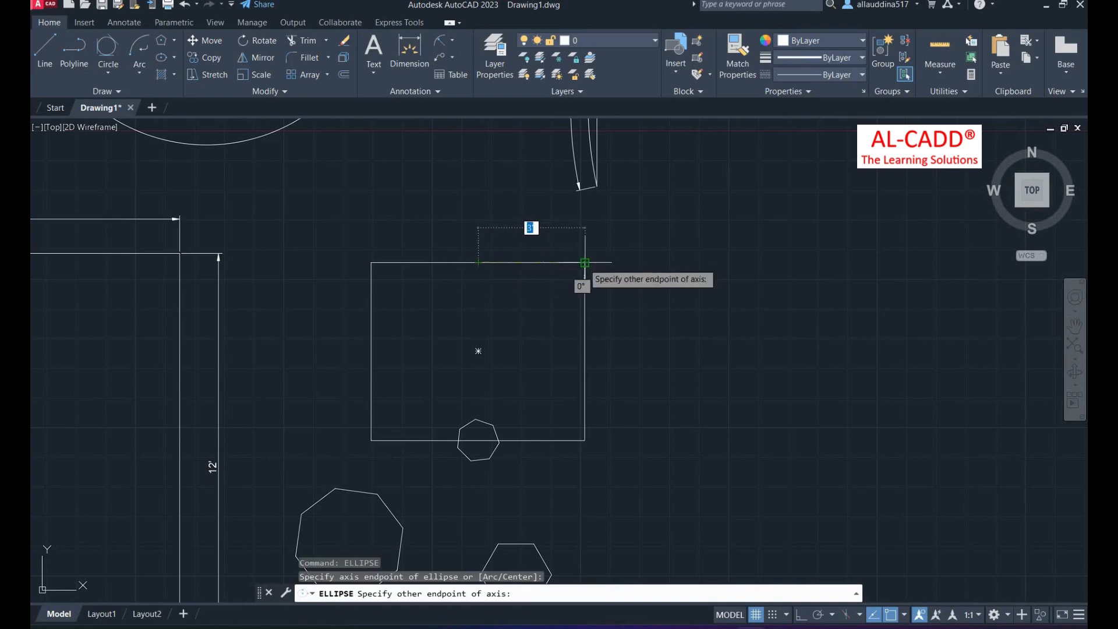
left_click(548, 263)
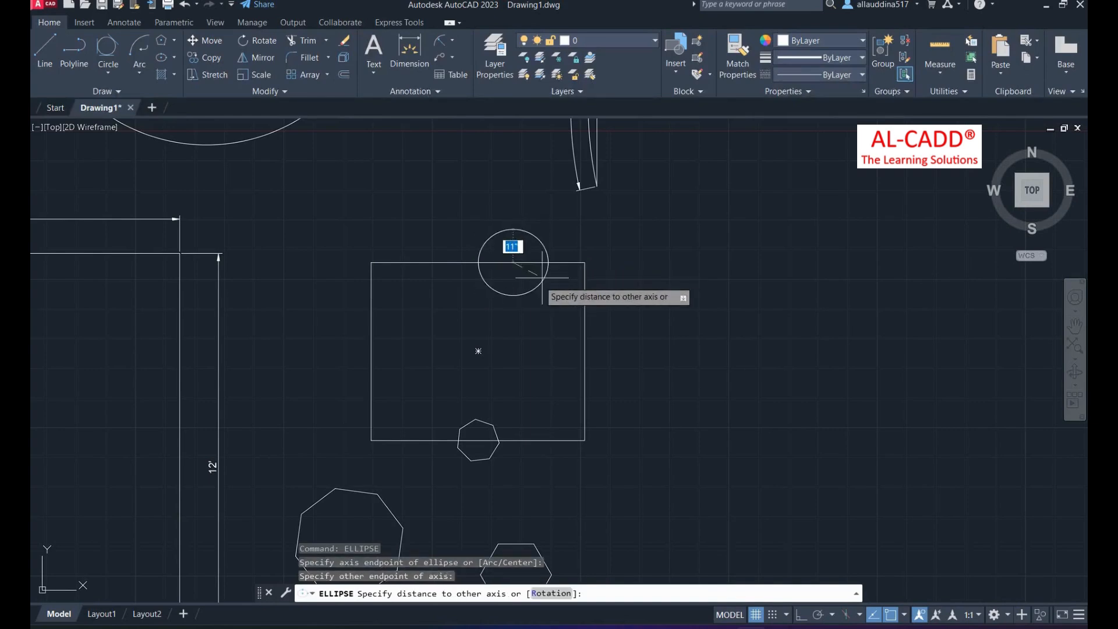
scroll(522, 288, "up", 4)
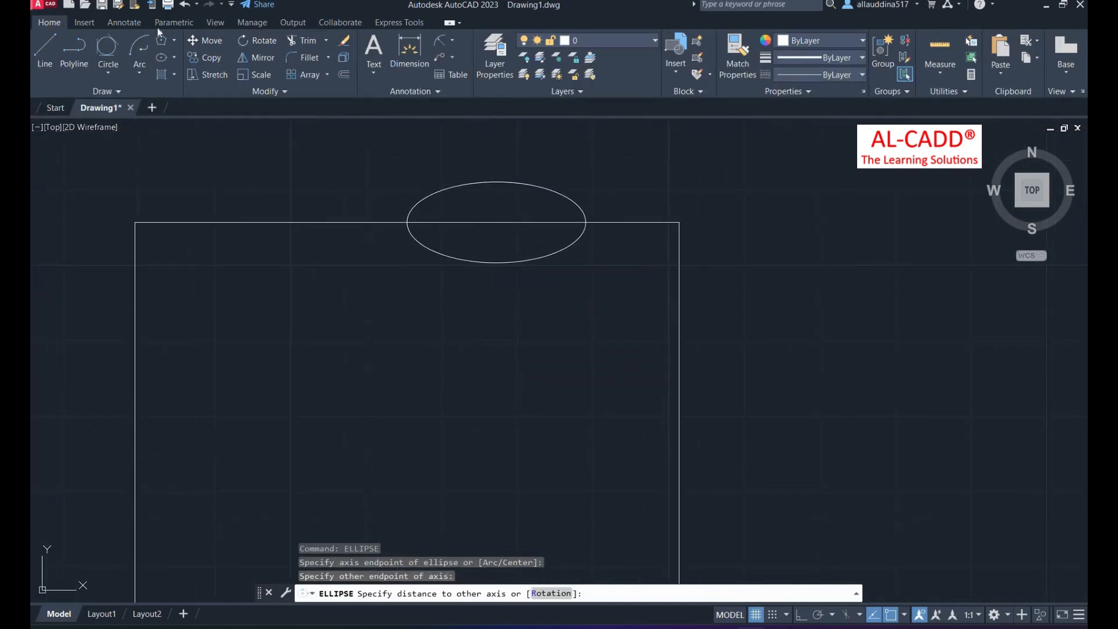
left_click(497, 250)
Step: Draw an elliptical arc with its axis along the 6' by 5' rectangle's right edge, other-axis distance 3', start angle 45 and end angle 180
left_click(174, 57)
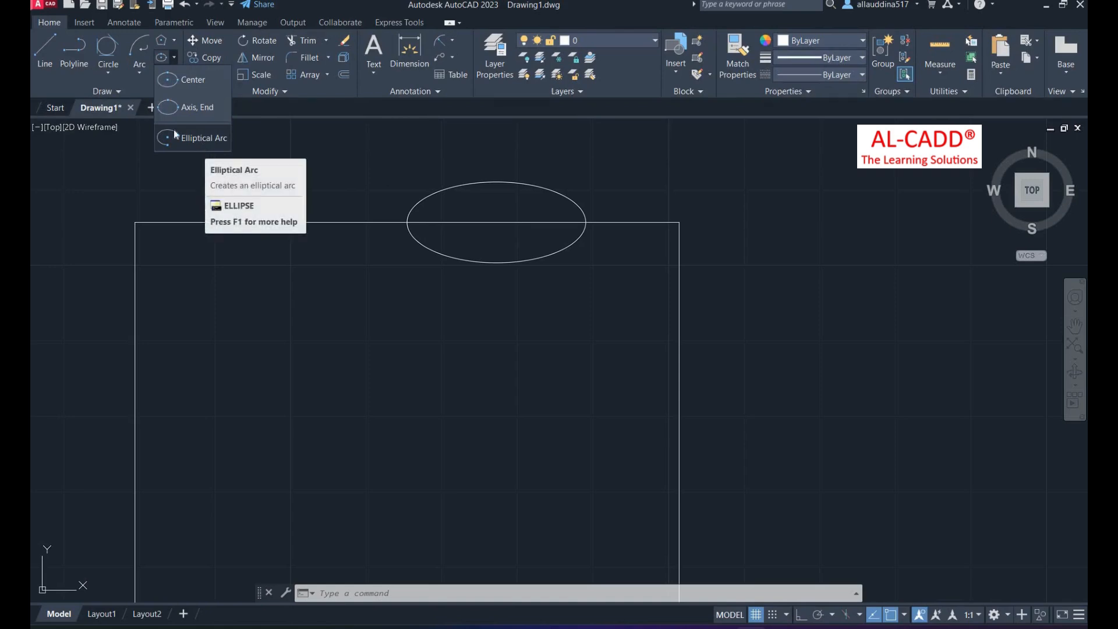
left_click(139, 68)
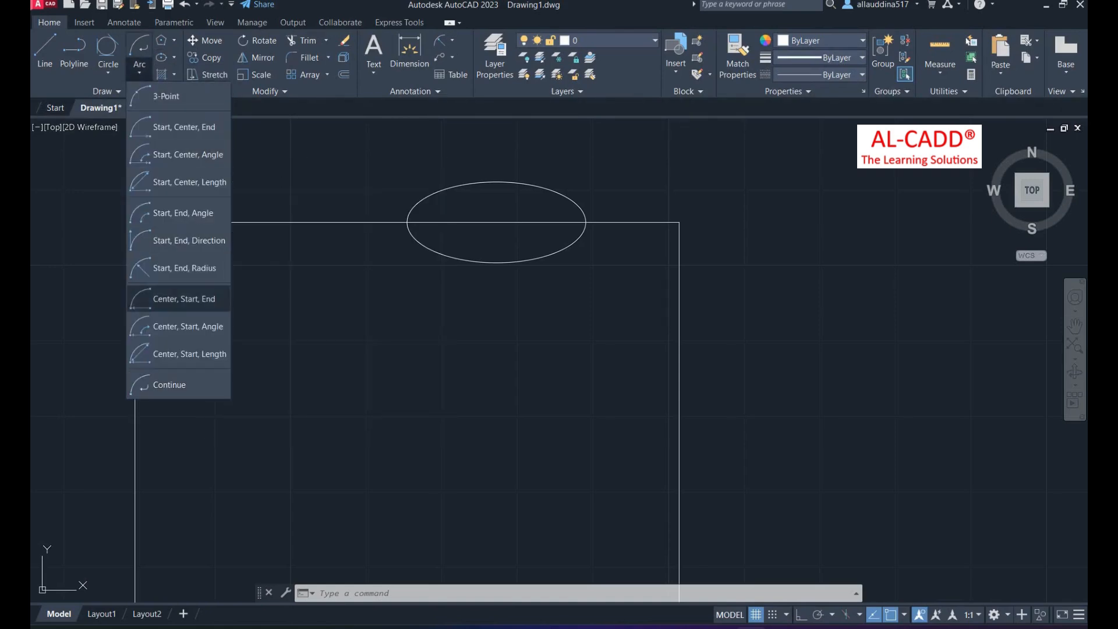
left_click(176, 61)
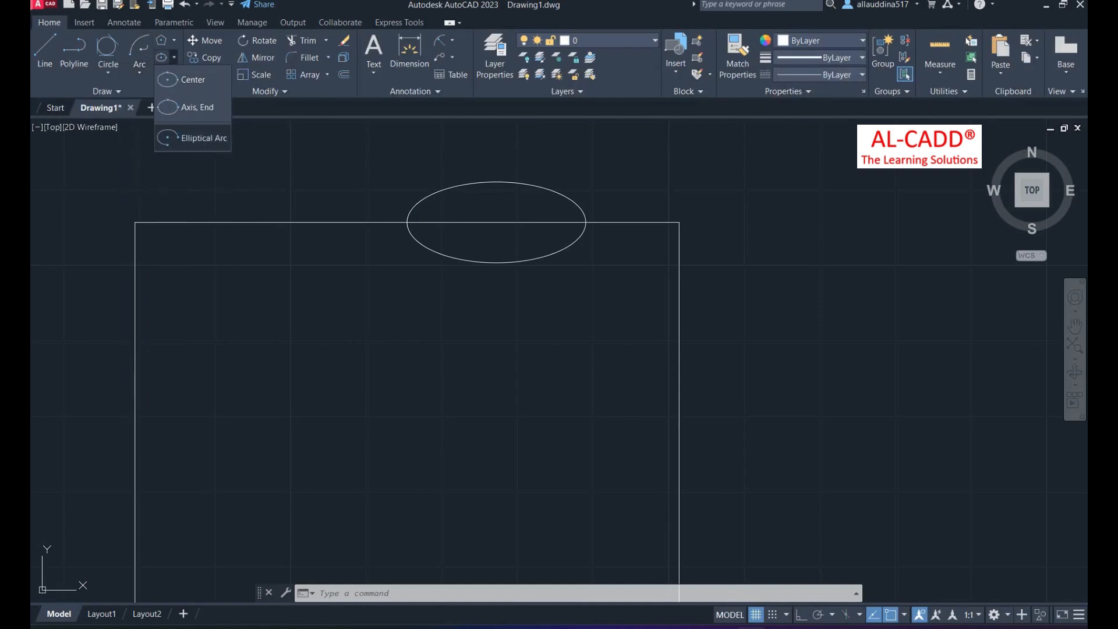
left_click(203, 144)
scroll(459, 191, "down", 4)
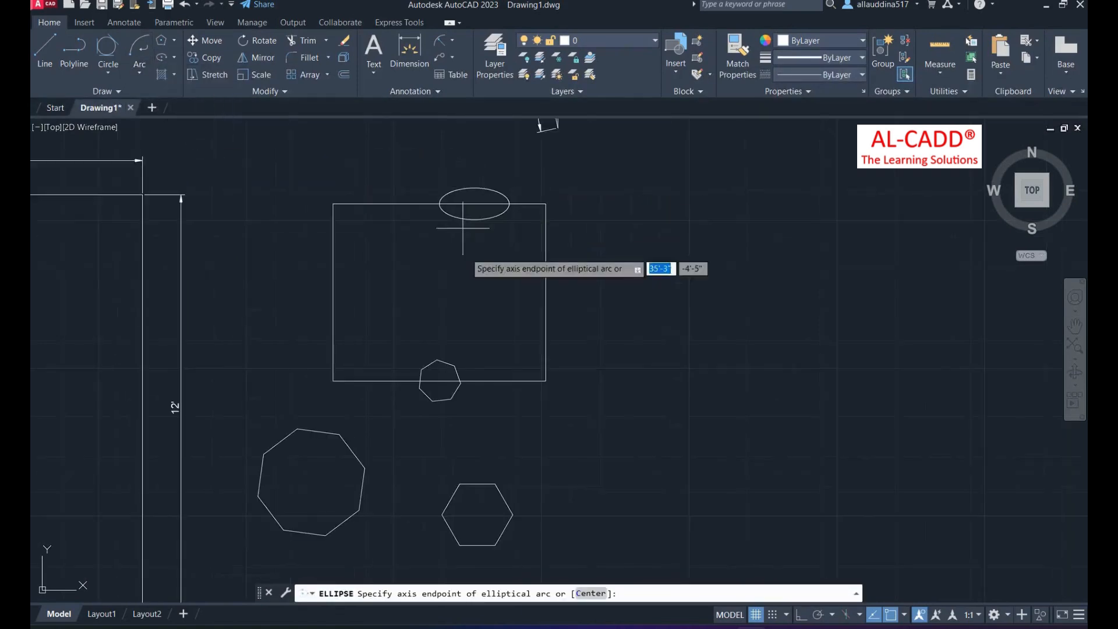
left_click(546, 380)
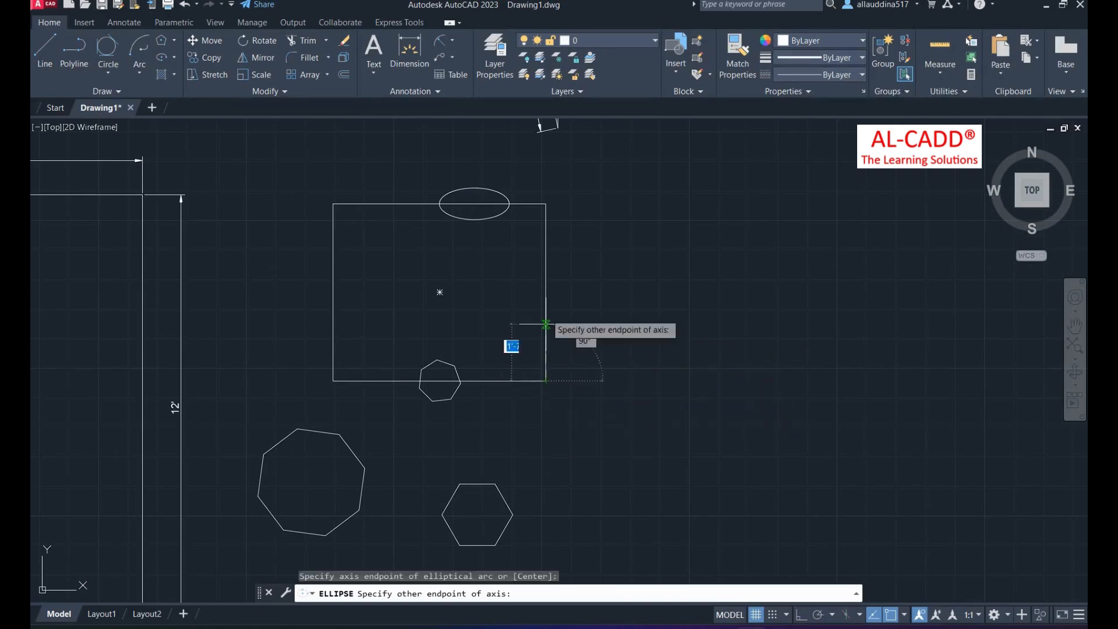
left_click(546, 204)
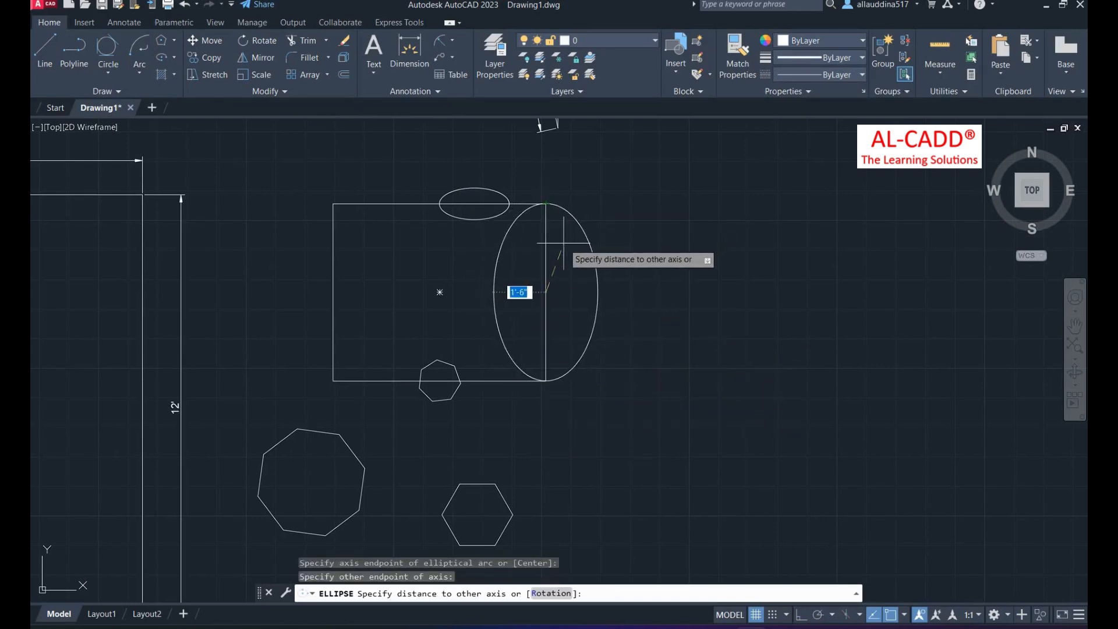
type("3'")
key("Return")
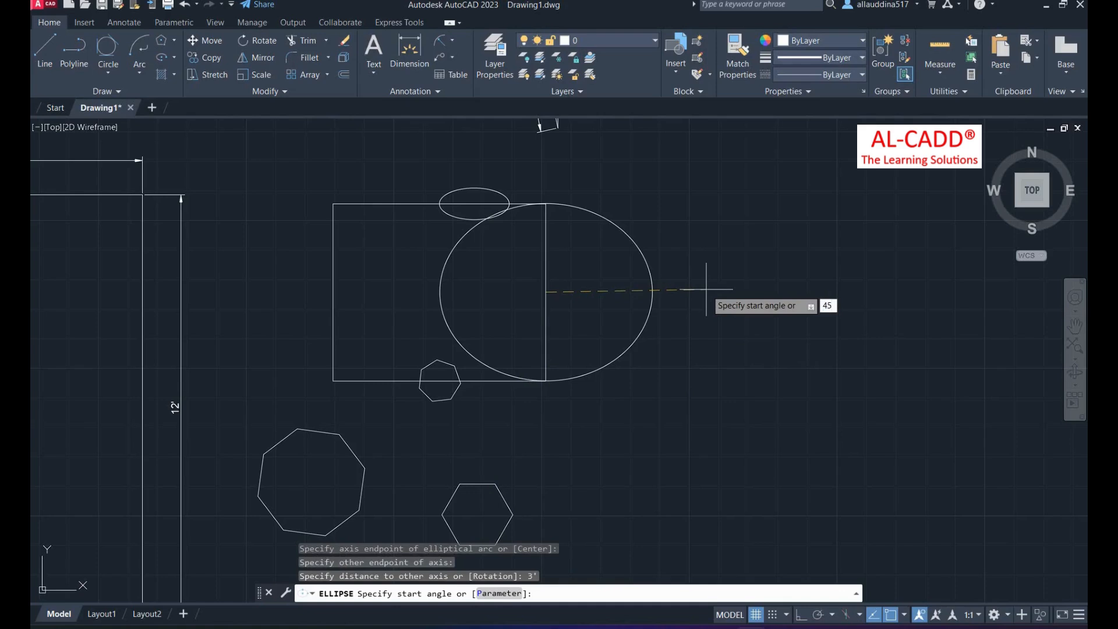
type("45")
key("Return")
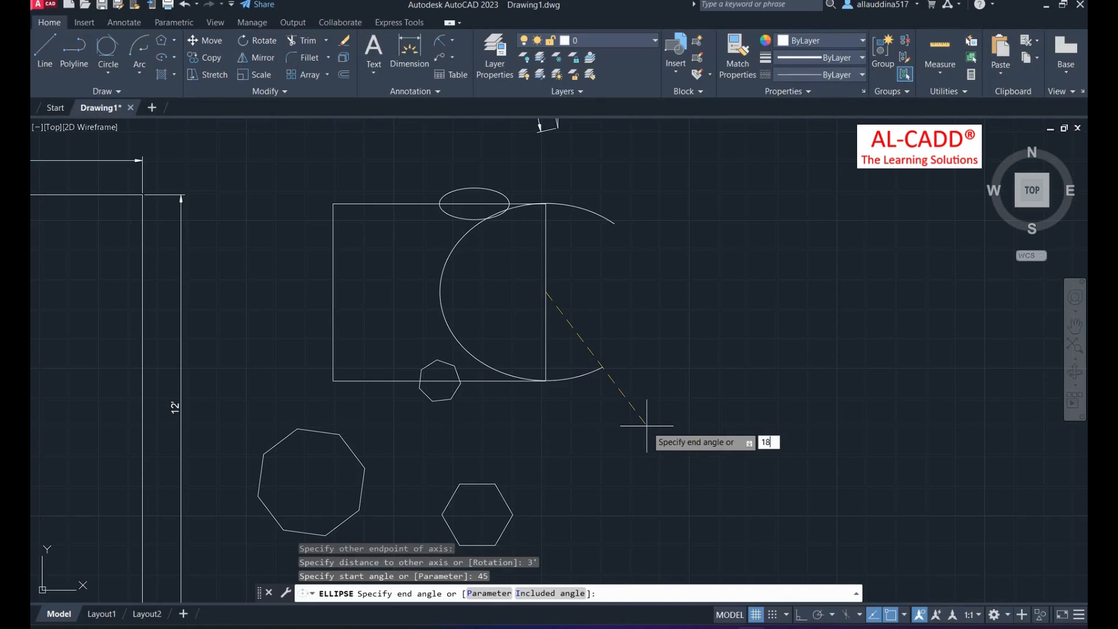
key("Return")
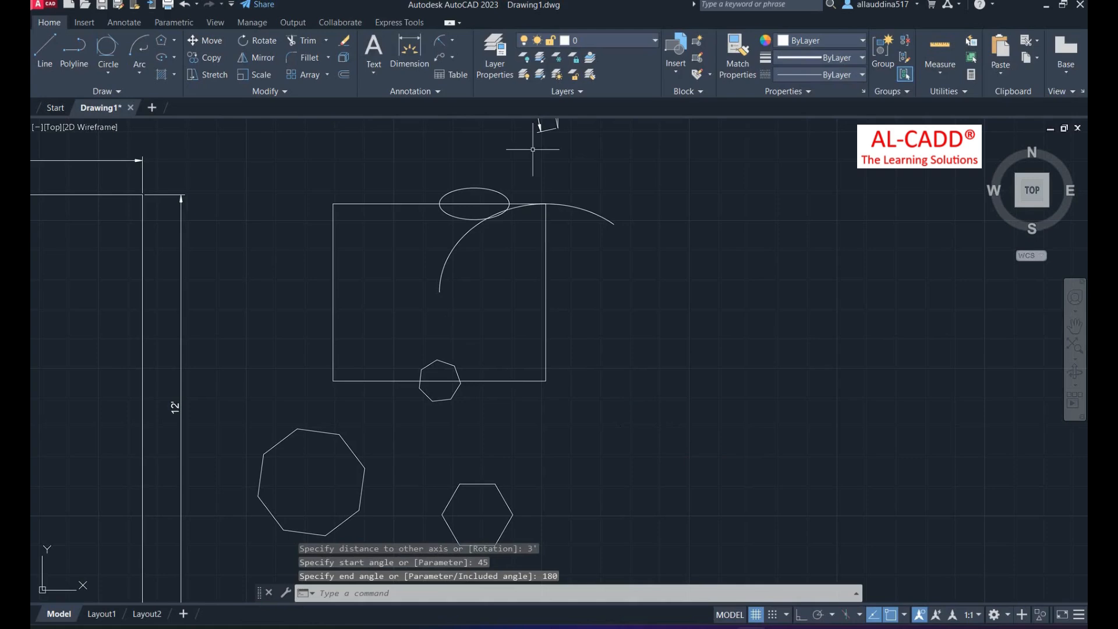
Step: Select the elliptical arc to examine its grips and underlying ellipse, and view the hatch options and the whole drawing
left_click(575, 206)
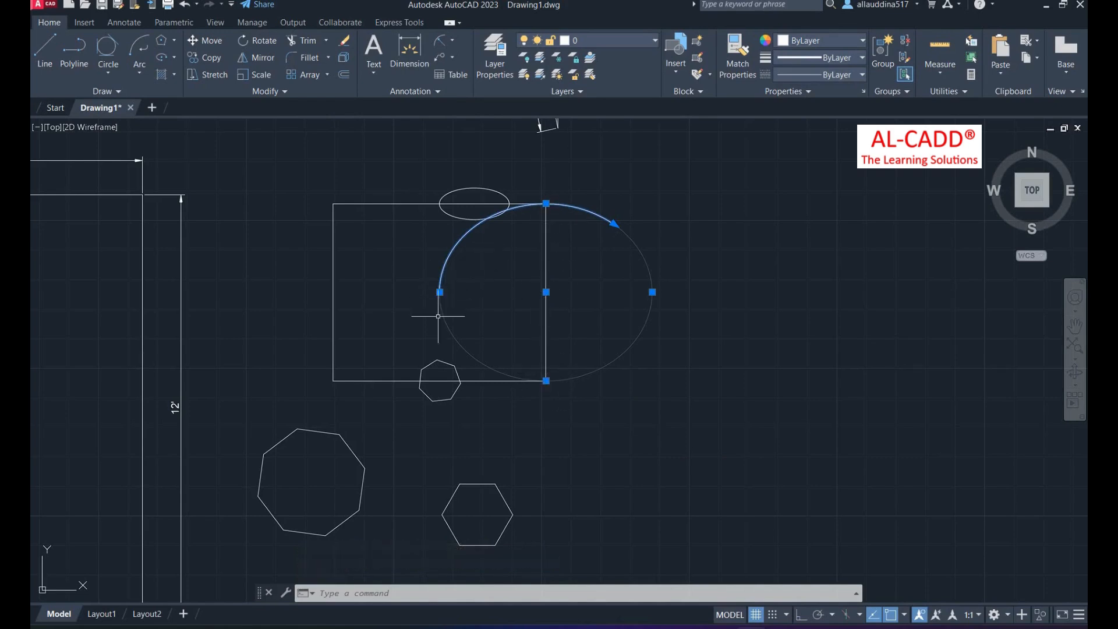
left_click(183, 94)
left_click(175, 75)
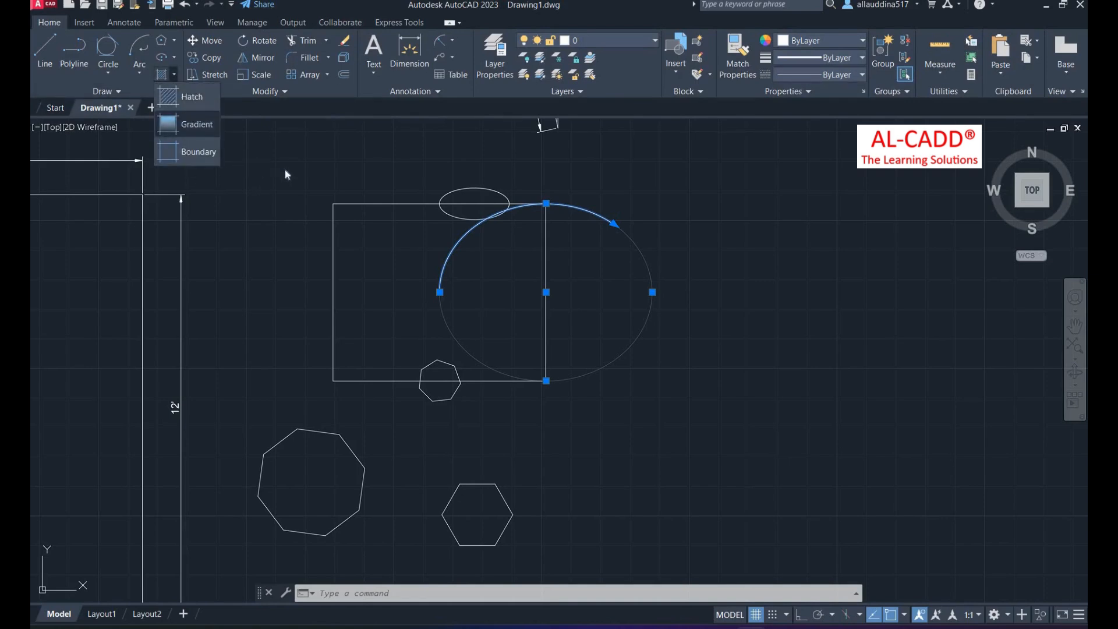
scroll(442, 277, "down", 4)
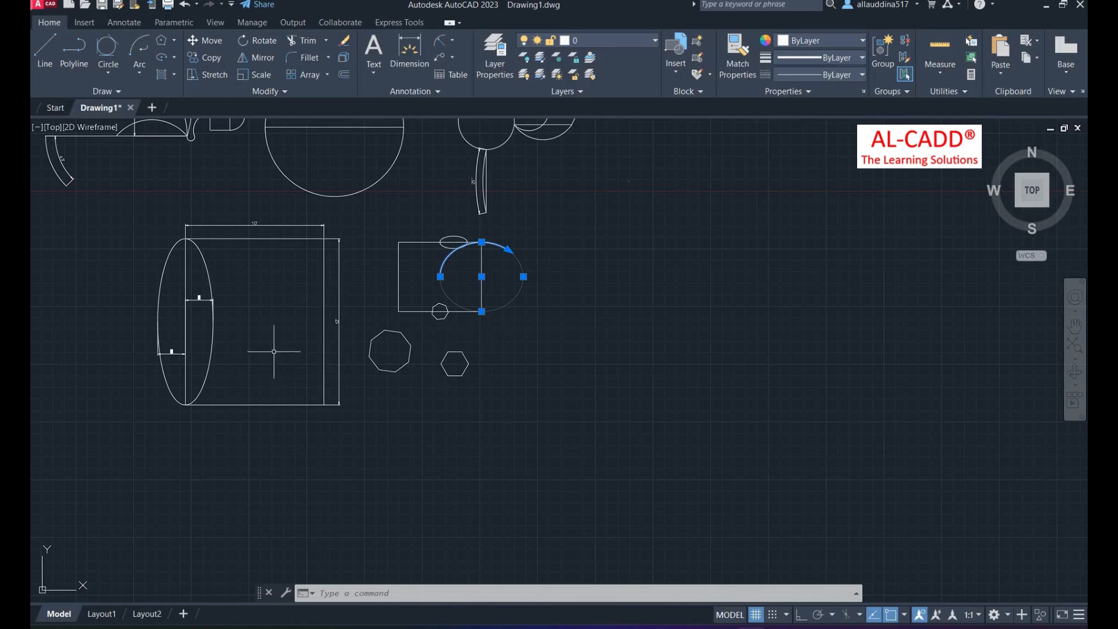
scroll(379, 282, "down", 5)
scroll(396, 379, "up", 3)
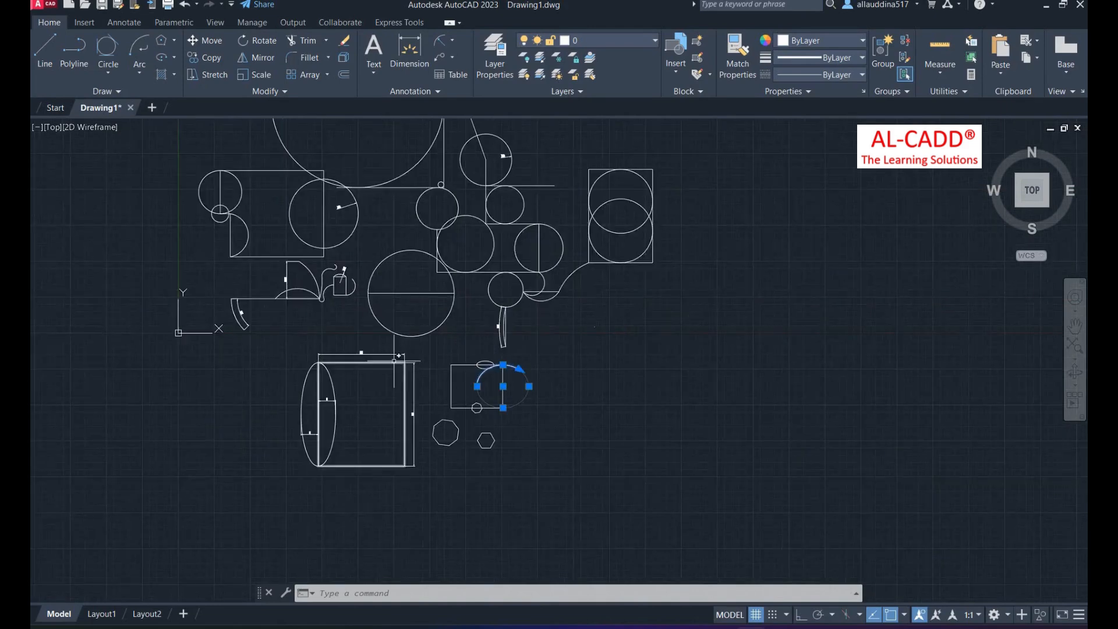
Step: Hatch the inside of the large circle at the top of the drawing with the AR-CONC pattern
left_click(175, 75)
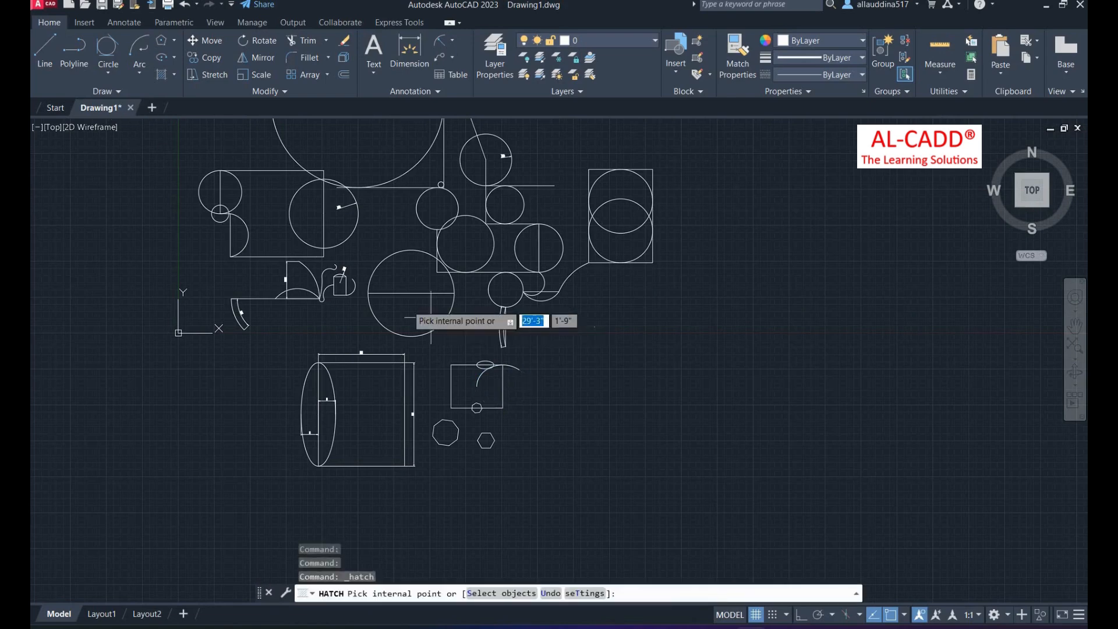
scroll(347, 308, "down", 2)
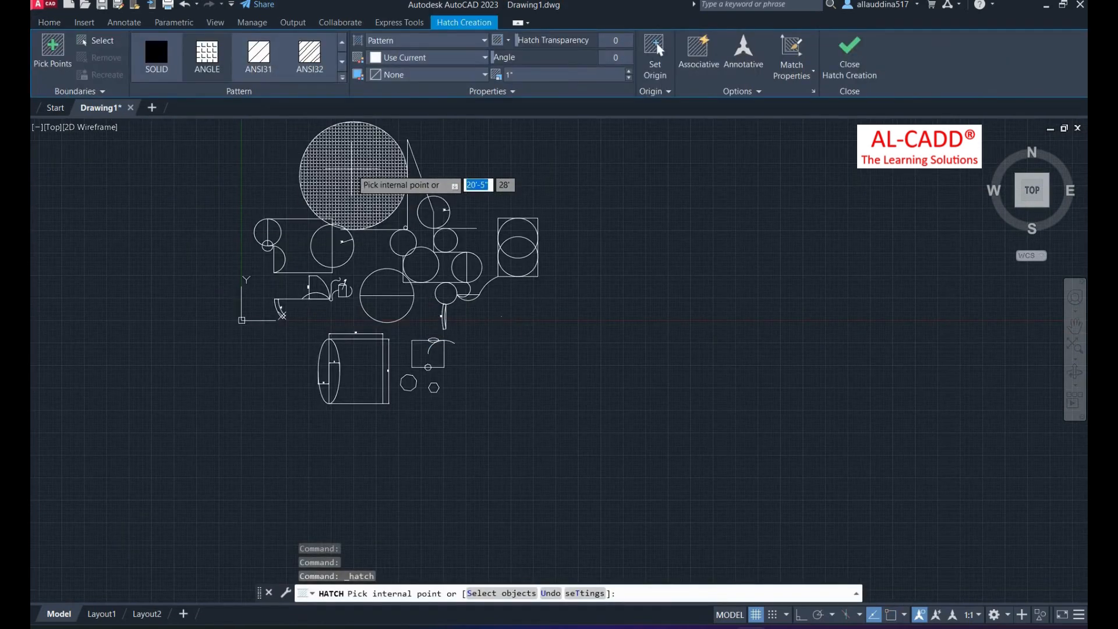
left_click(351, 172)
scroll(345, 131, "up", 3)
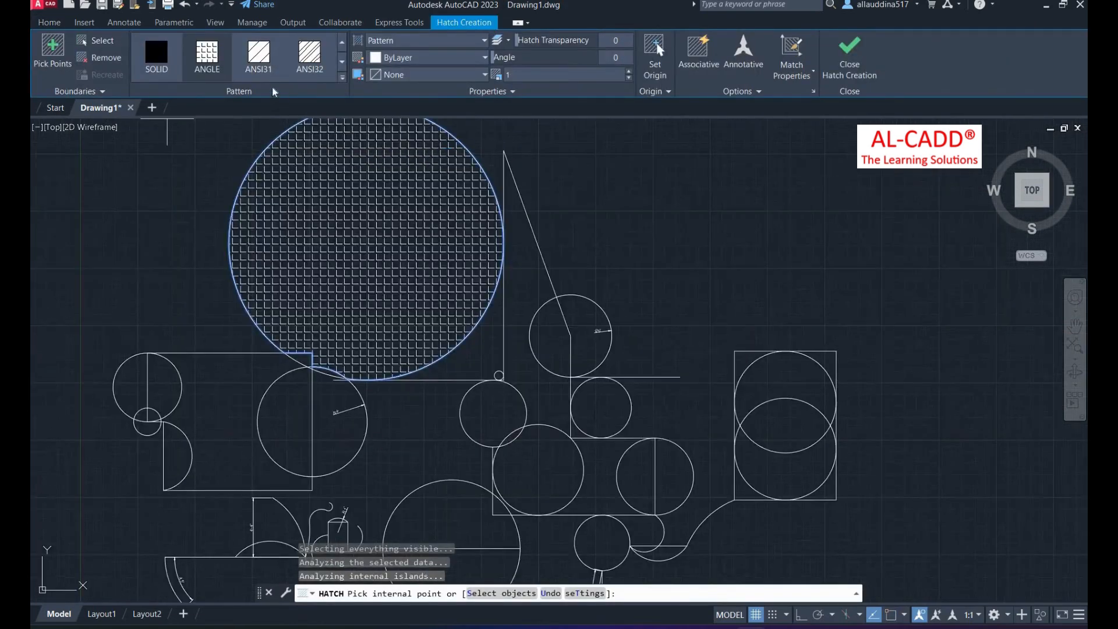
left_click(342, 76)
left_click(315, 207)
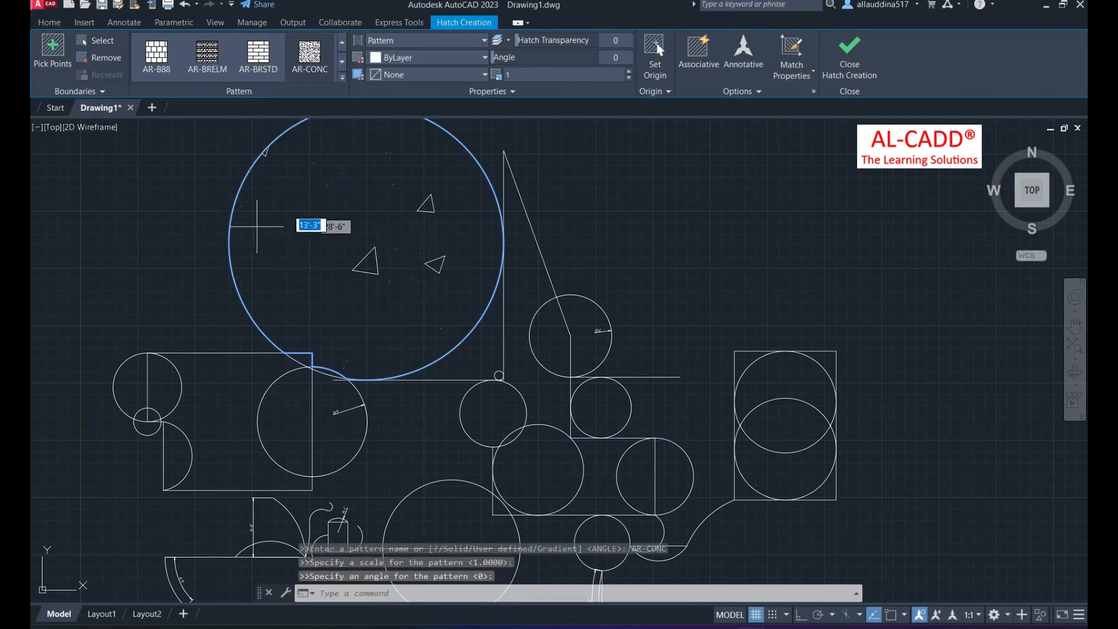
Step: Lower the scale of the large circle's concrete hatch until the pattern fills the area densely
scroll(310, 253, "down", 2)
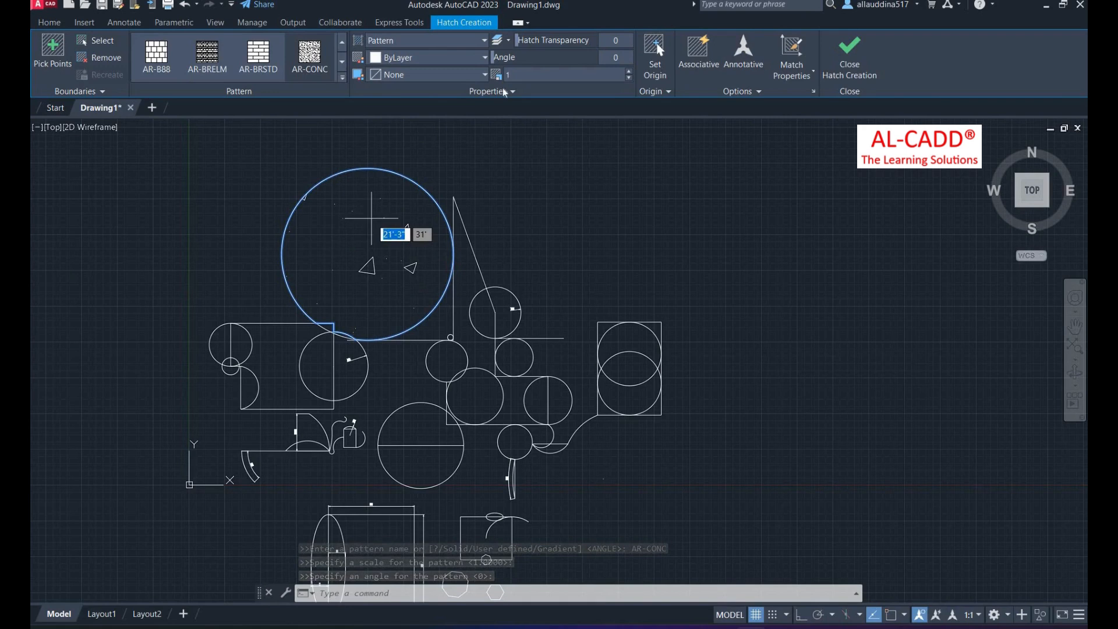
left_click(629, 78)
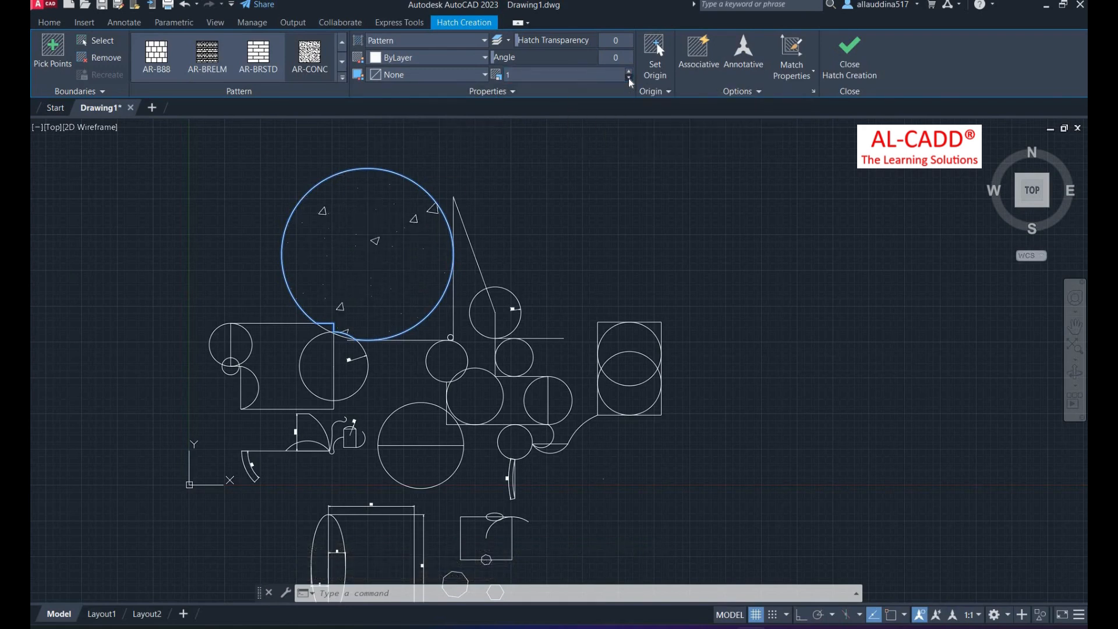
left_click(628, 78)
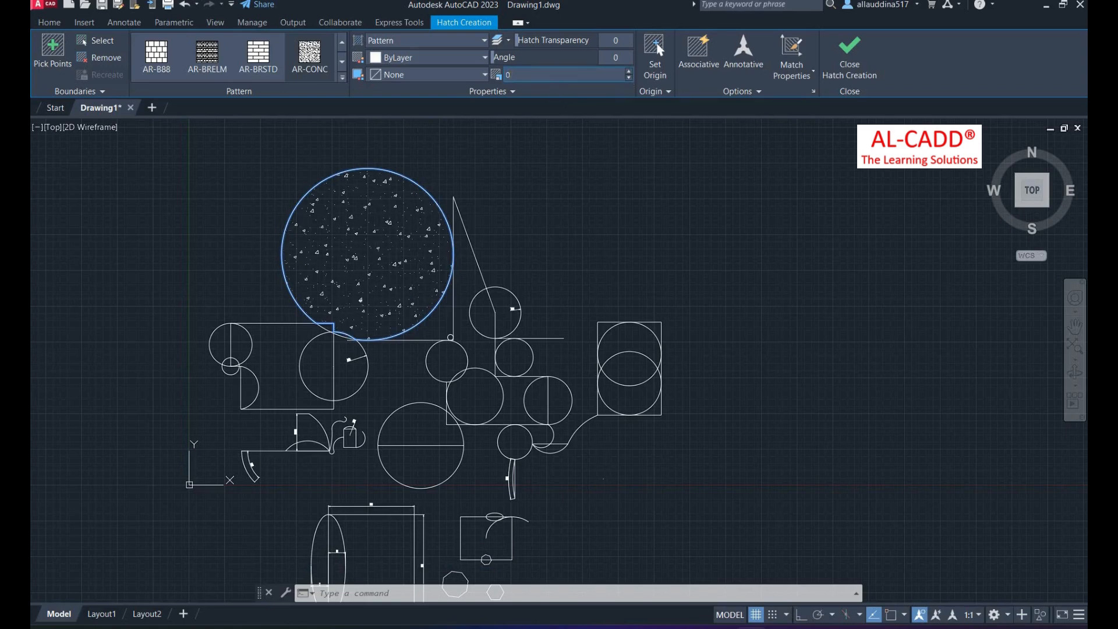
Step: Color the concrete hatch red 237,31,36, keep its type as Pattern and finish the hatch
left_click(432, 57)
left_click(417, 130)
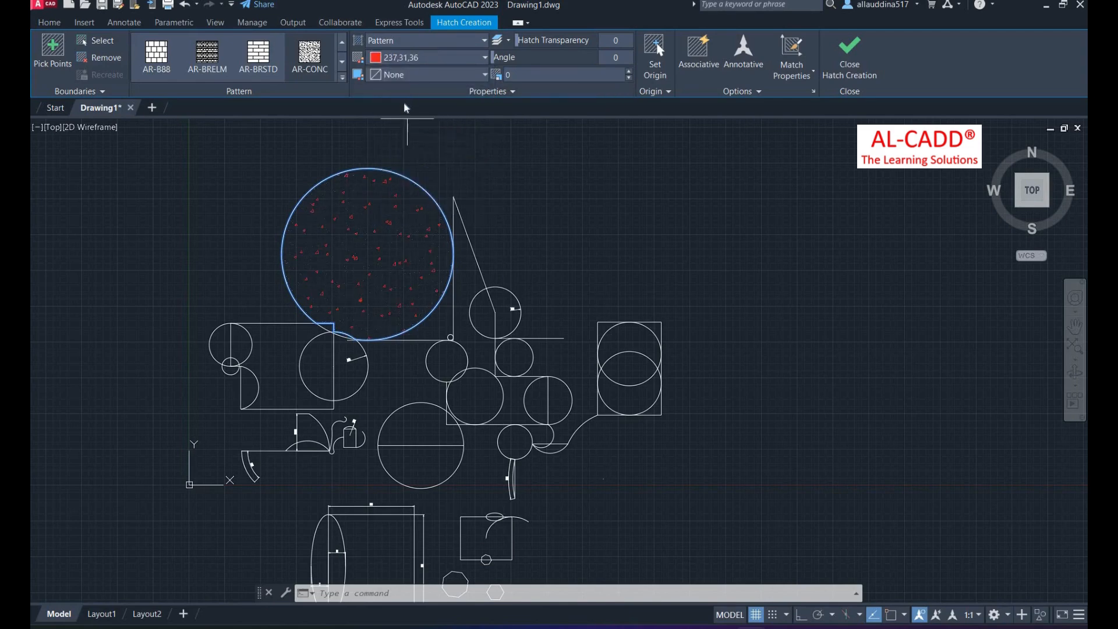
left_click(405, 40)
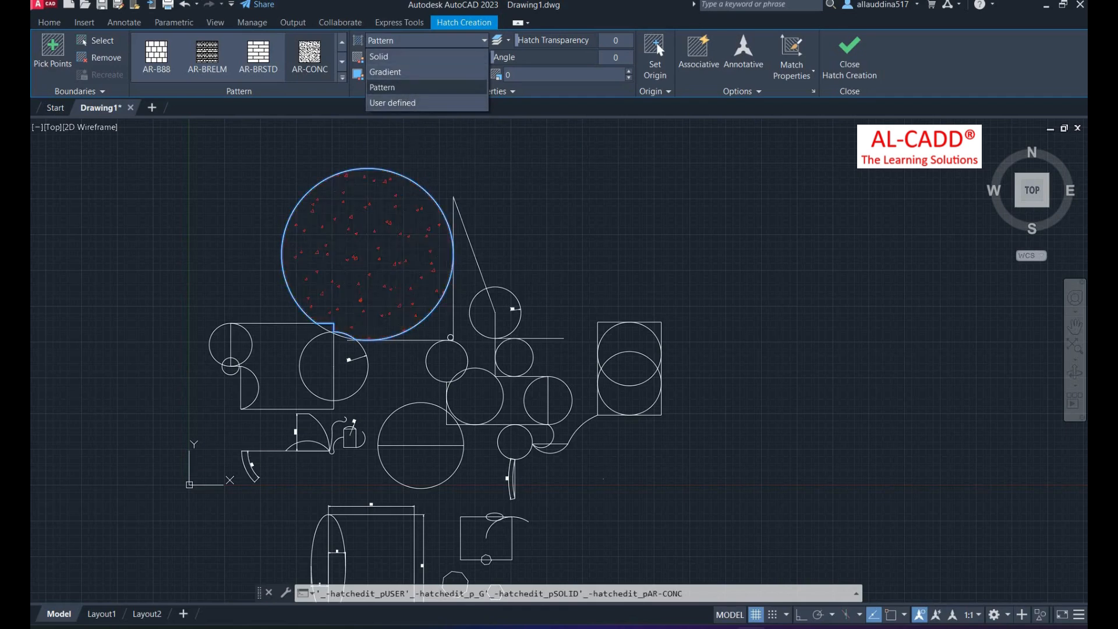
left_click(407, 88)
key("Return")
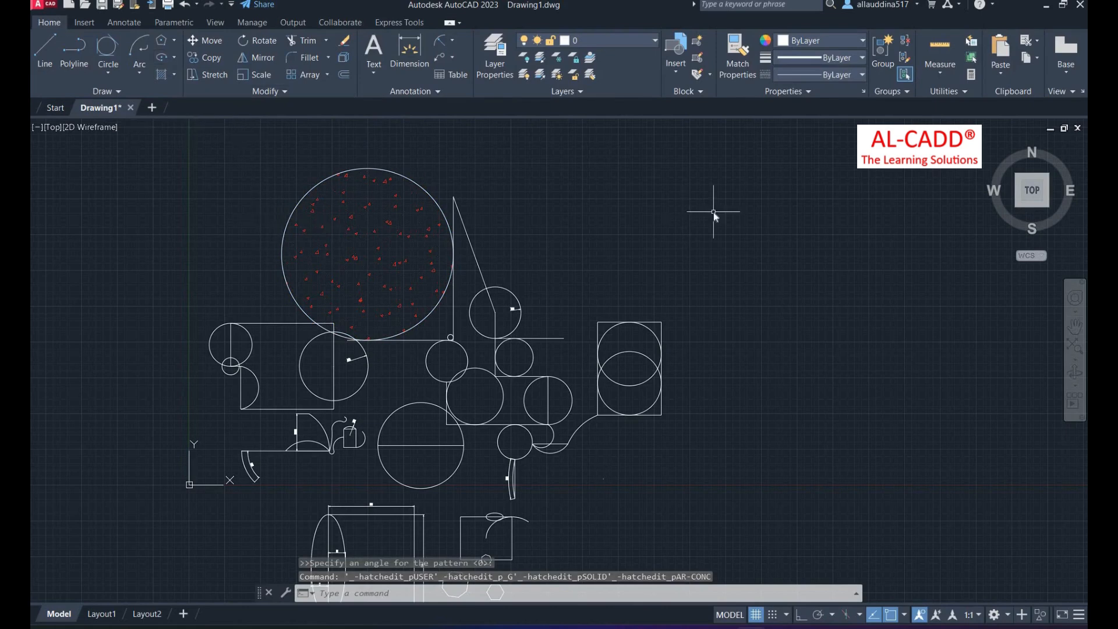
Step: Hatch the part of the 10' by 12' rectangle outside the ellipse with the AR-B816 brick pattern
type("h")
key("Return")
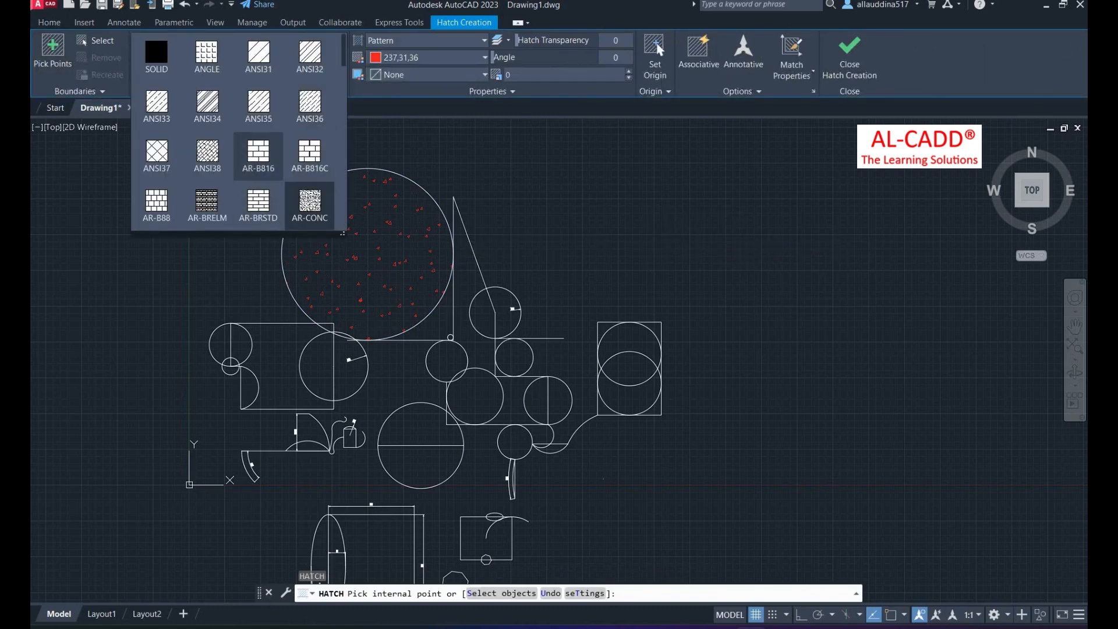
left_click(258, 156)
scroll(341, 213, "down", 2)
scroll(370, 355, "up", 2)
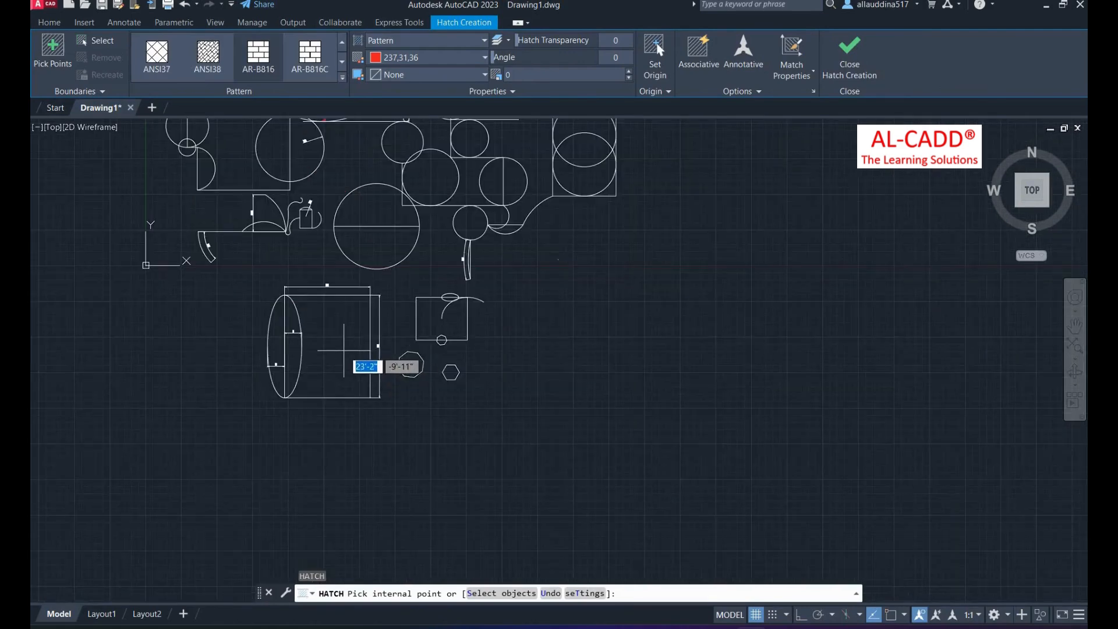
scroll(345, 350, "up", 4)
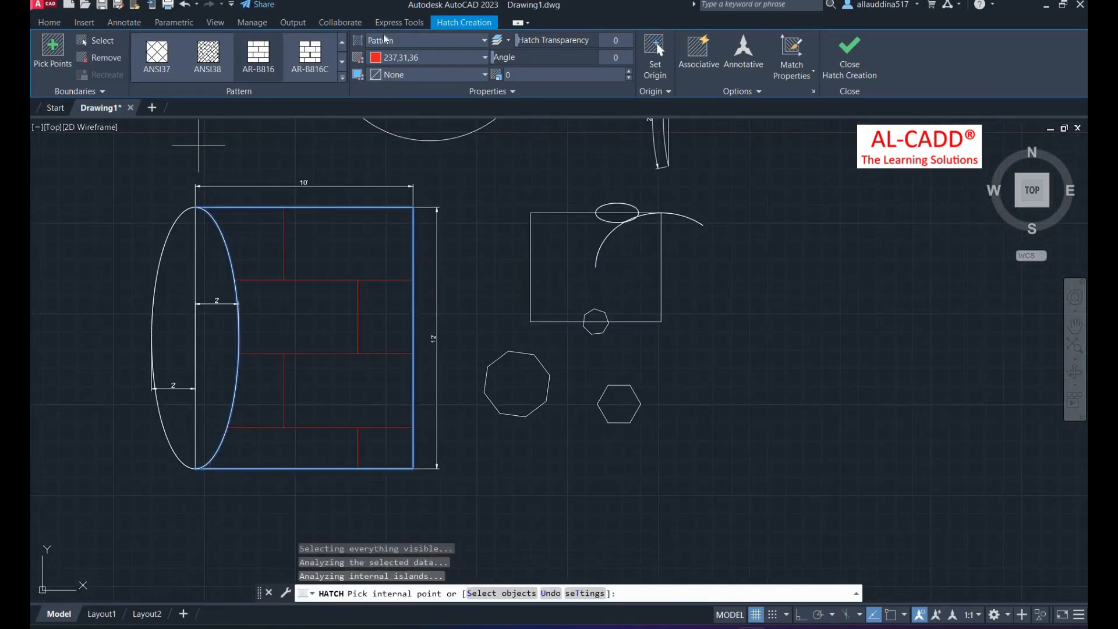
Step: Color the rectangle's brick hatch 242,113,114 with its type kept as Pattern, and finish the hatch
left_click(402, 57)
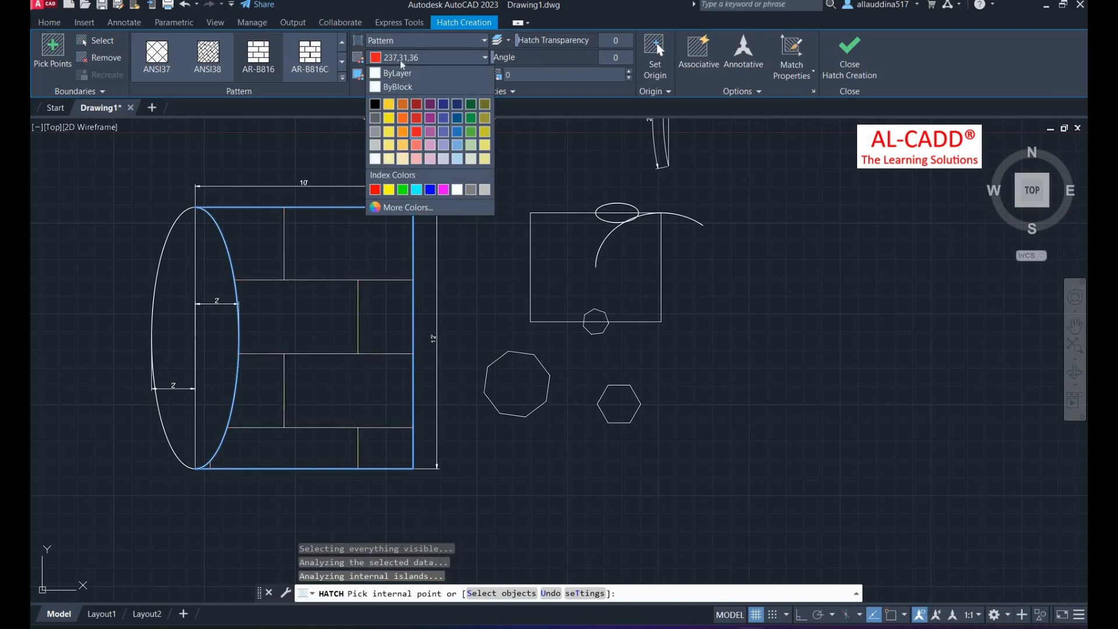
left_click(406, 40)
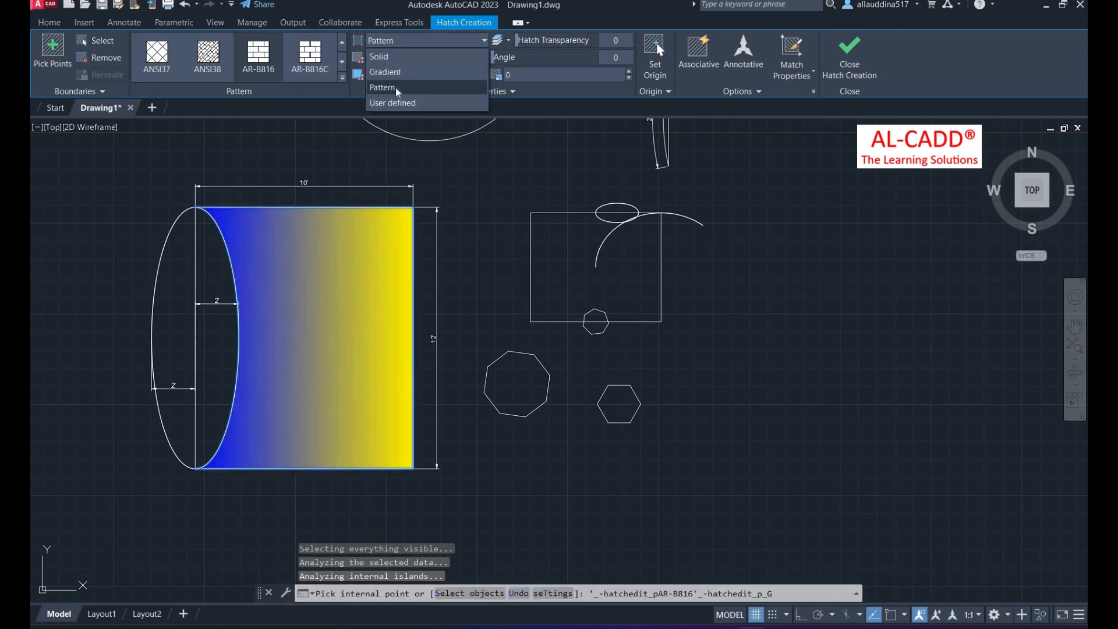
left_click(396, 87)
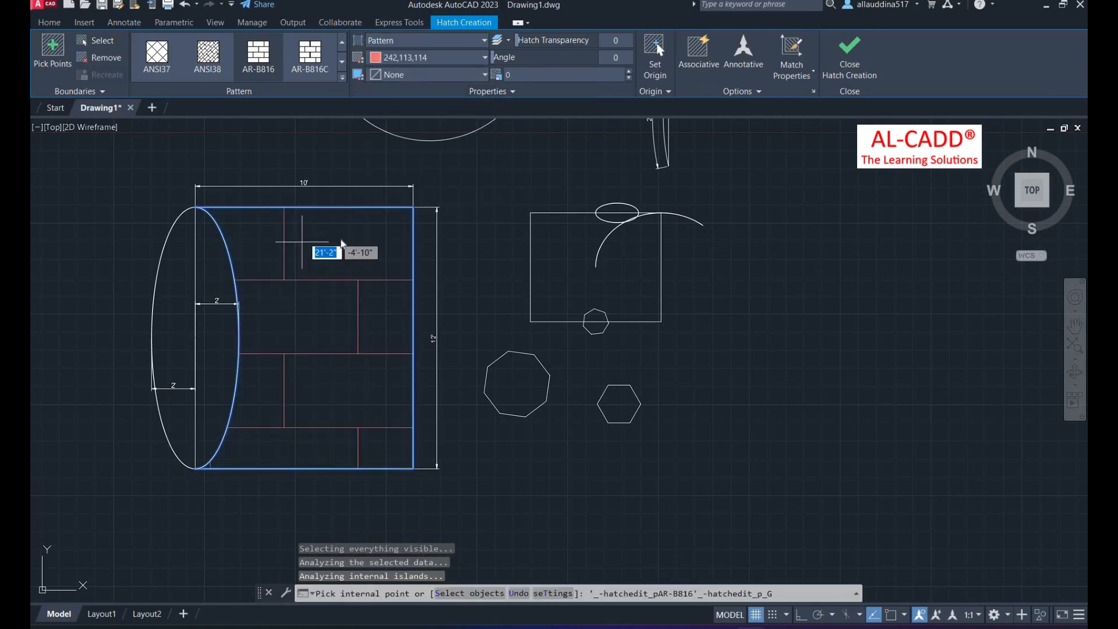
right_click(341, 243)
left_click(338, 242)
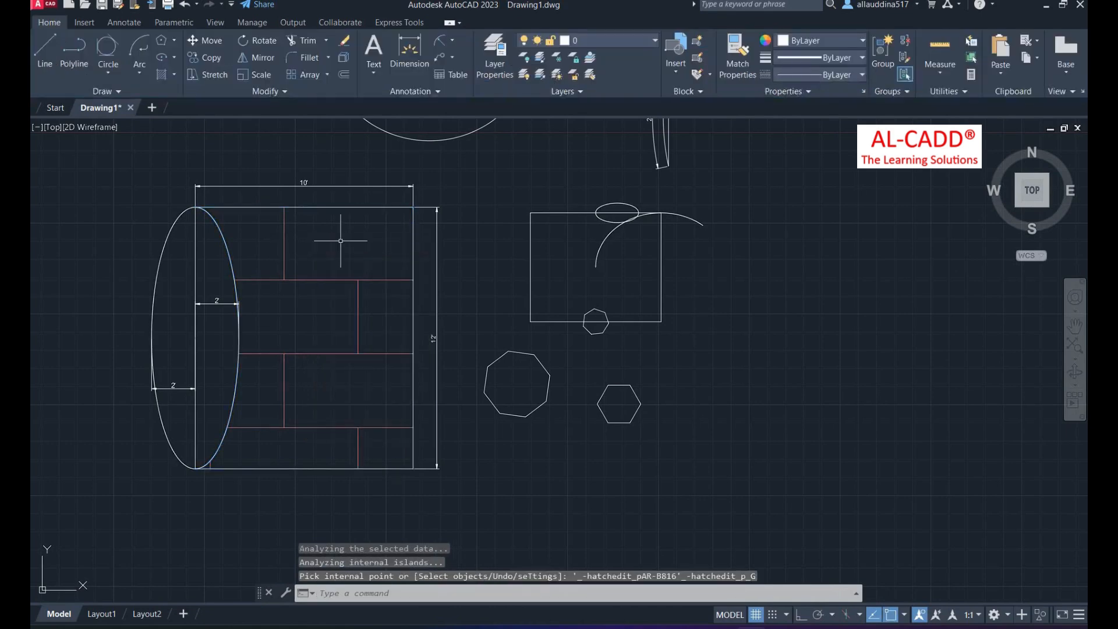
Step: Edit the rectangle's brick hatch, trying a scale of 1 and reducing it to 0.4
scroll(345, 256, "down", 2)
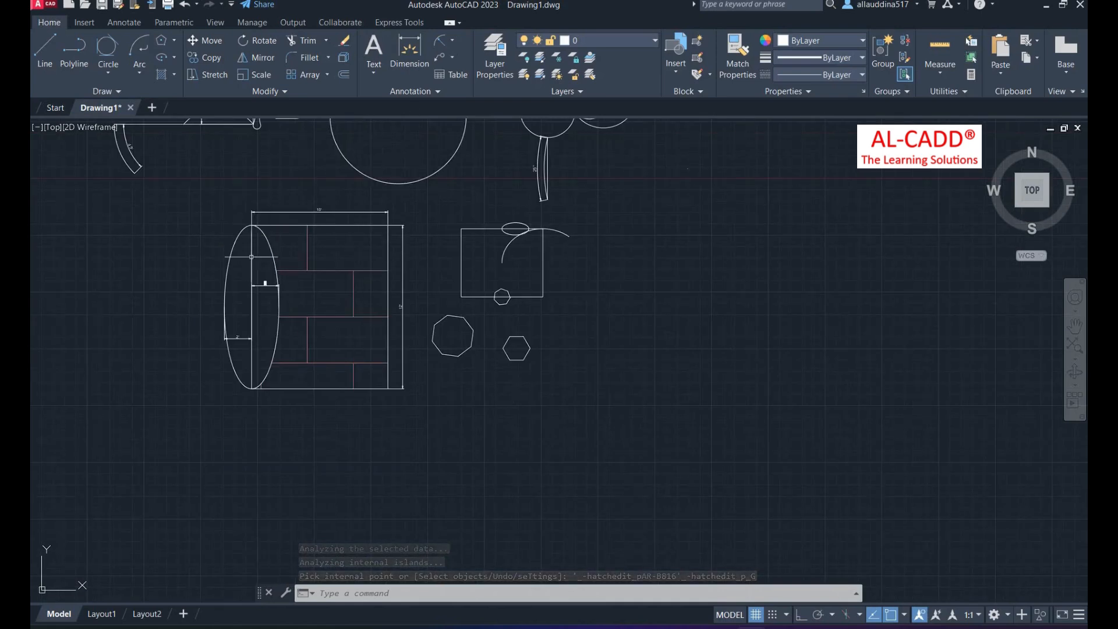
left_click(330, 272)
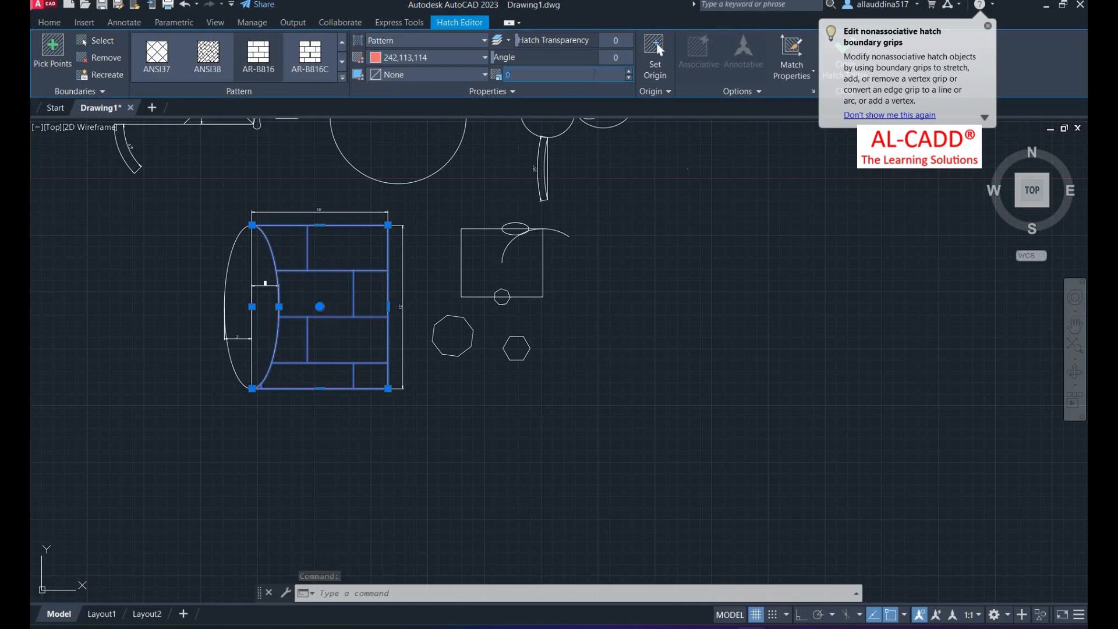
type("1")
key("Return")
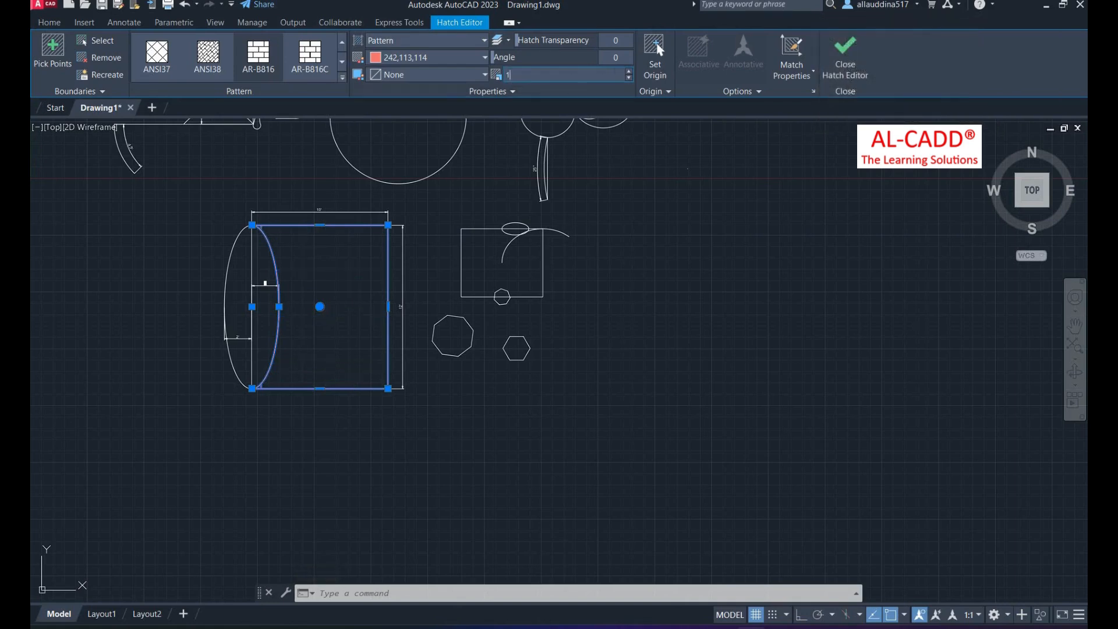
left_click(629, 78)
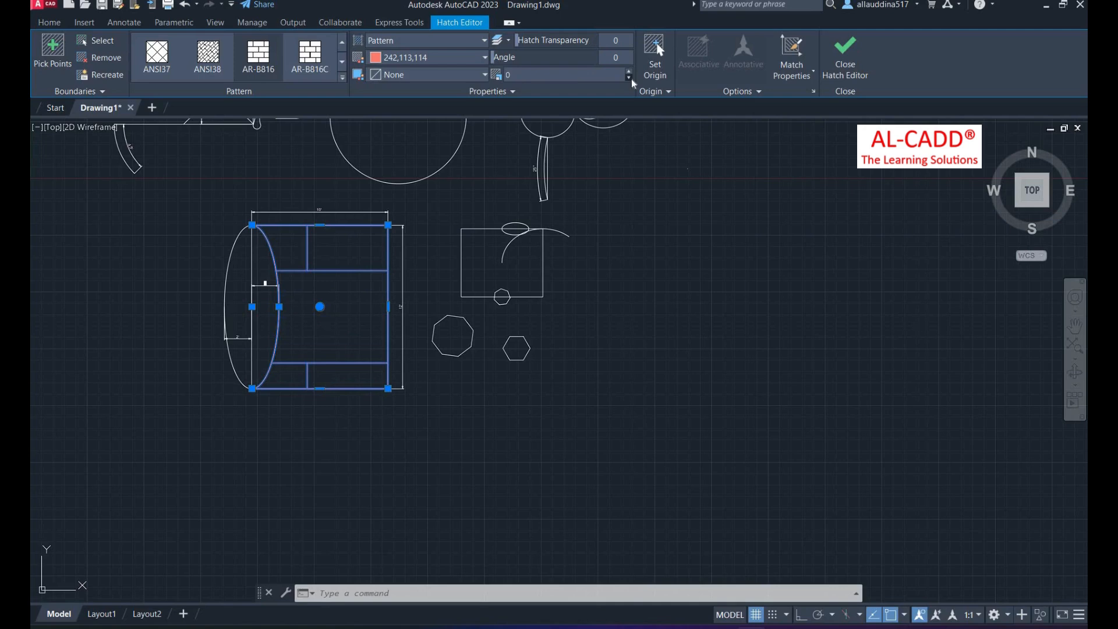
Step: Change the rectangle's hatch pattern to AR-BRELM, accepting scale 0.4 and angle 0
left_click(271, 65)
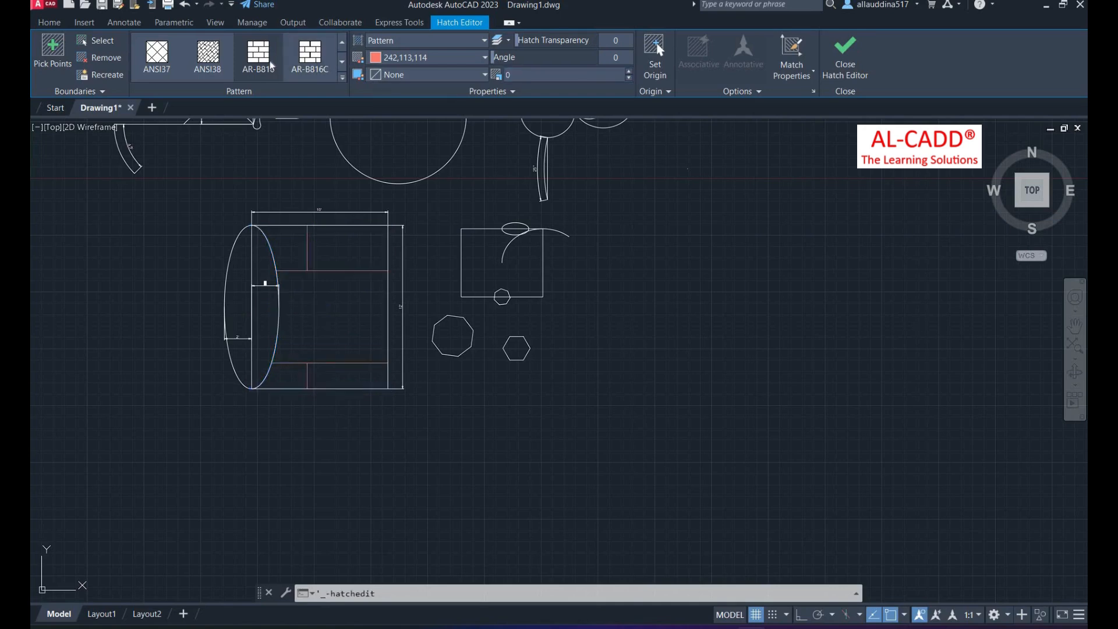
left_click(342, 76)
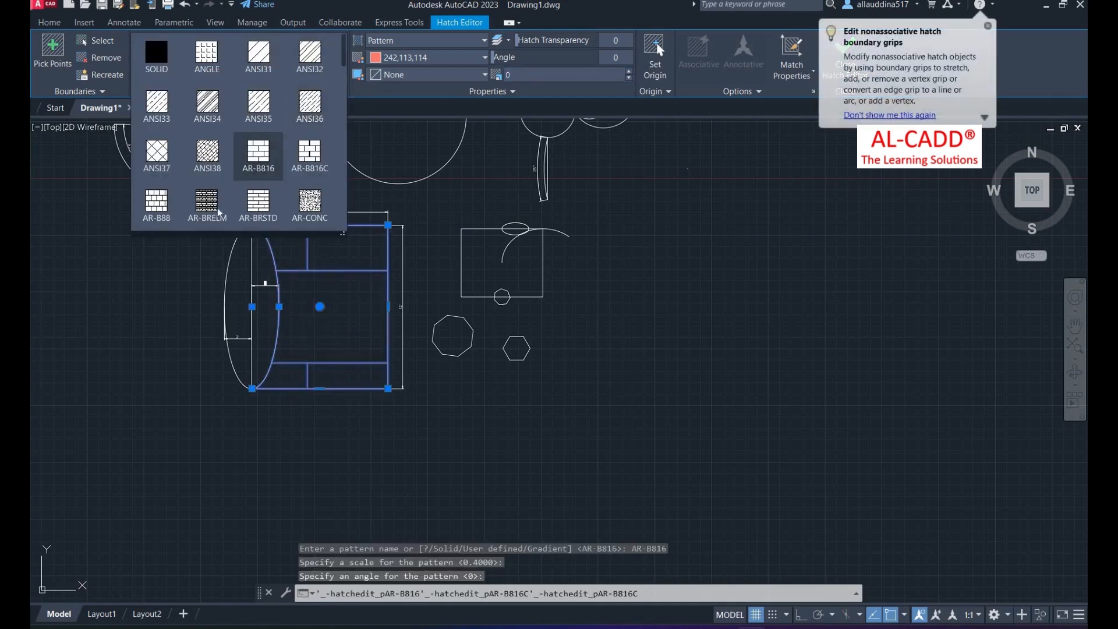
left_click(208, 198)
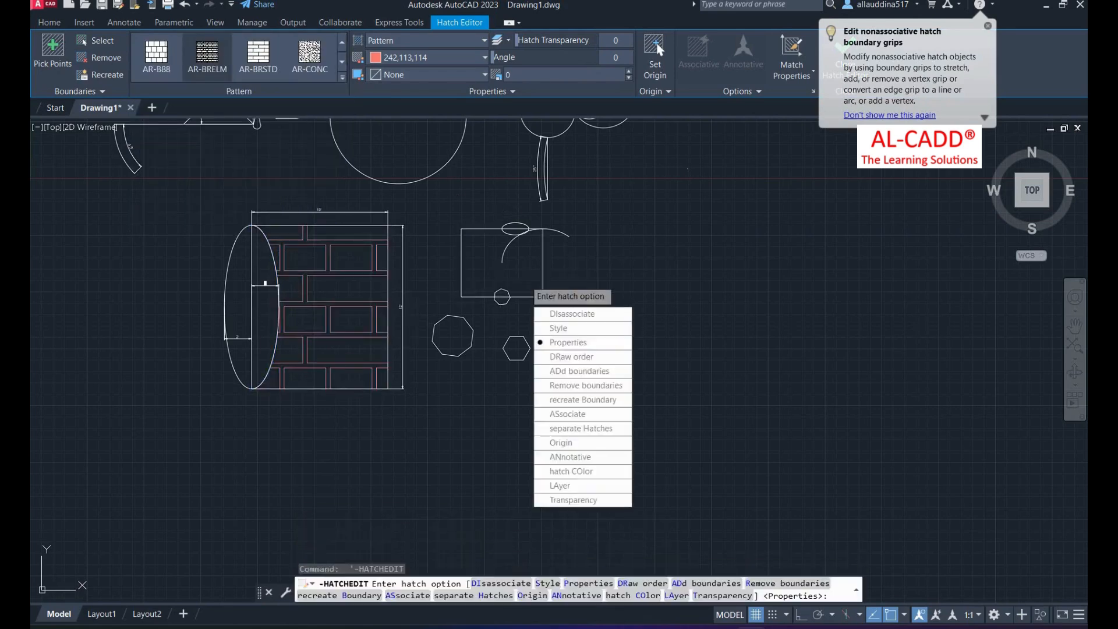
right_click(498, 183)
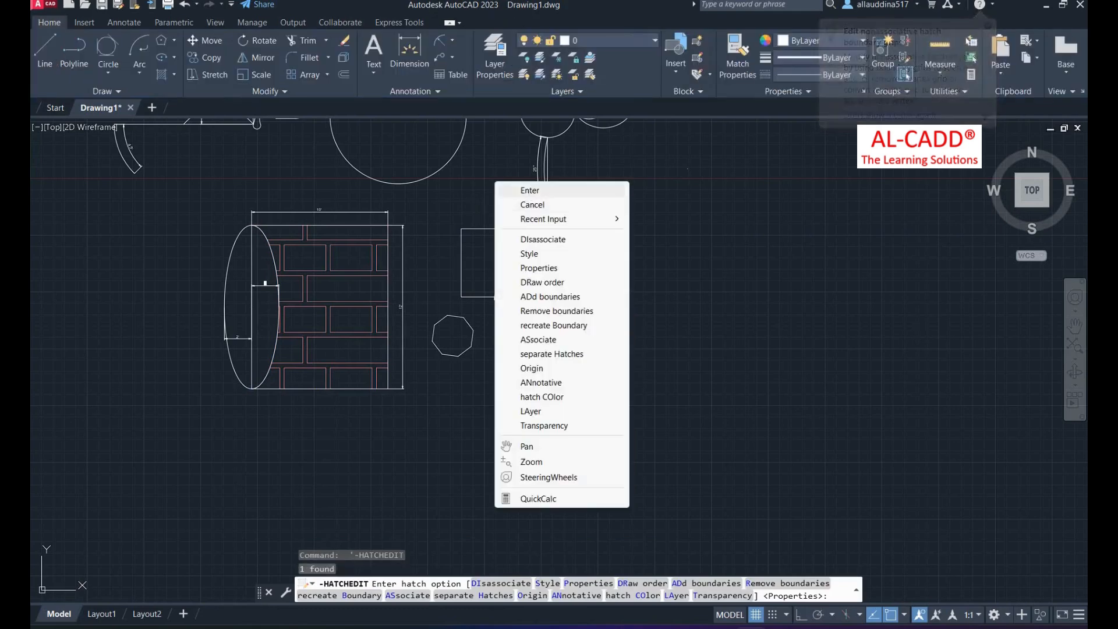
left_click(524, 187)
right_click(251, 193)
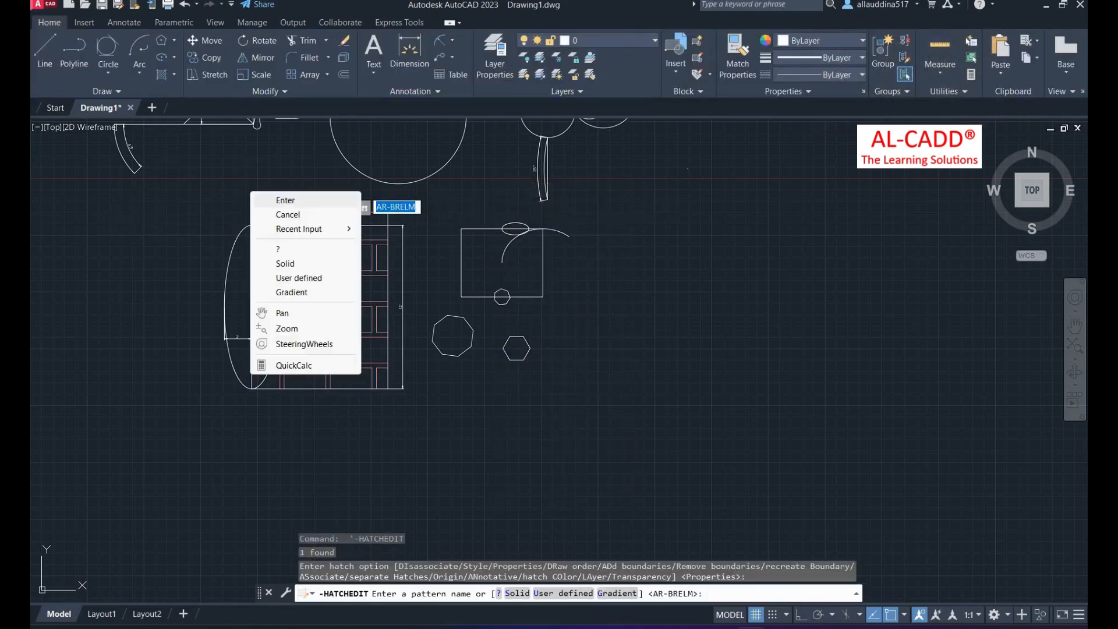
left_click(285, 200)
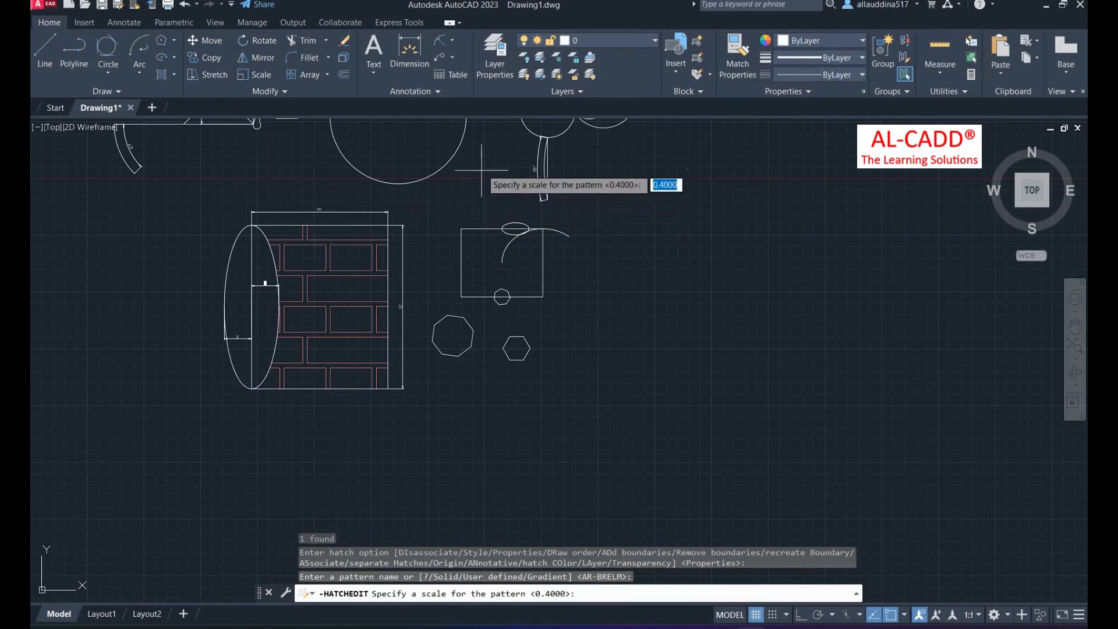
key("Return")
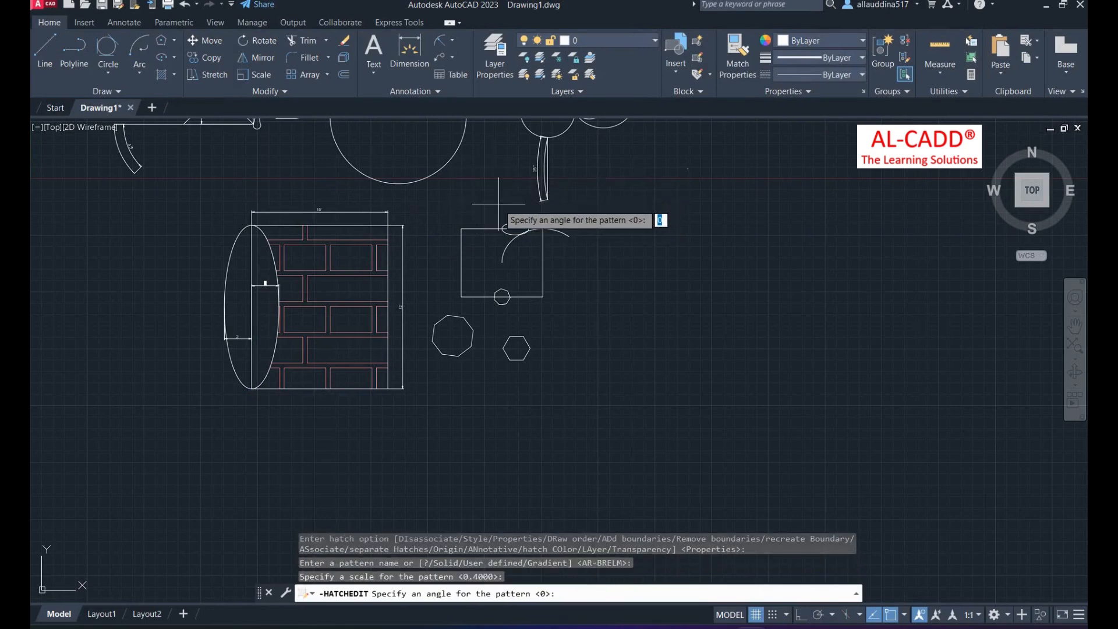
key("Return")
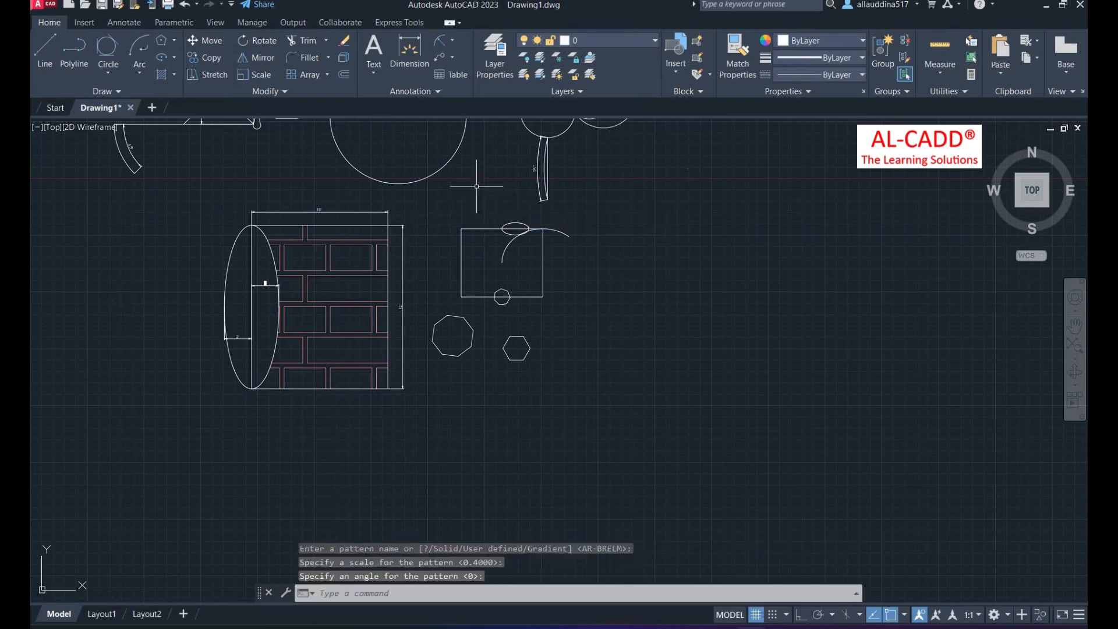